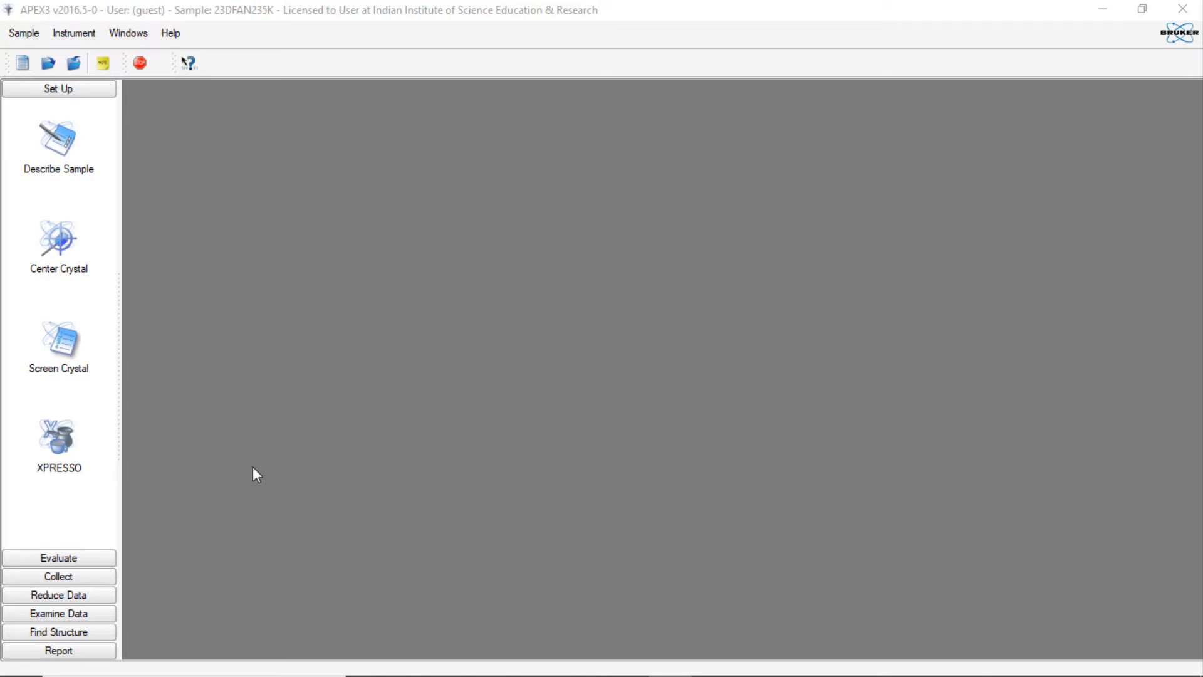
# Step: Open the Determine Unit Cell tool from the Evaluate group
pyautogui.click(51, 560)
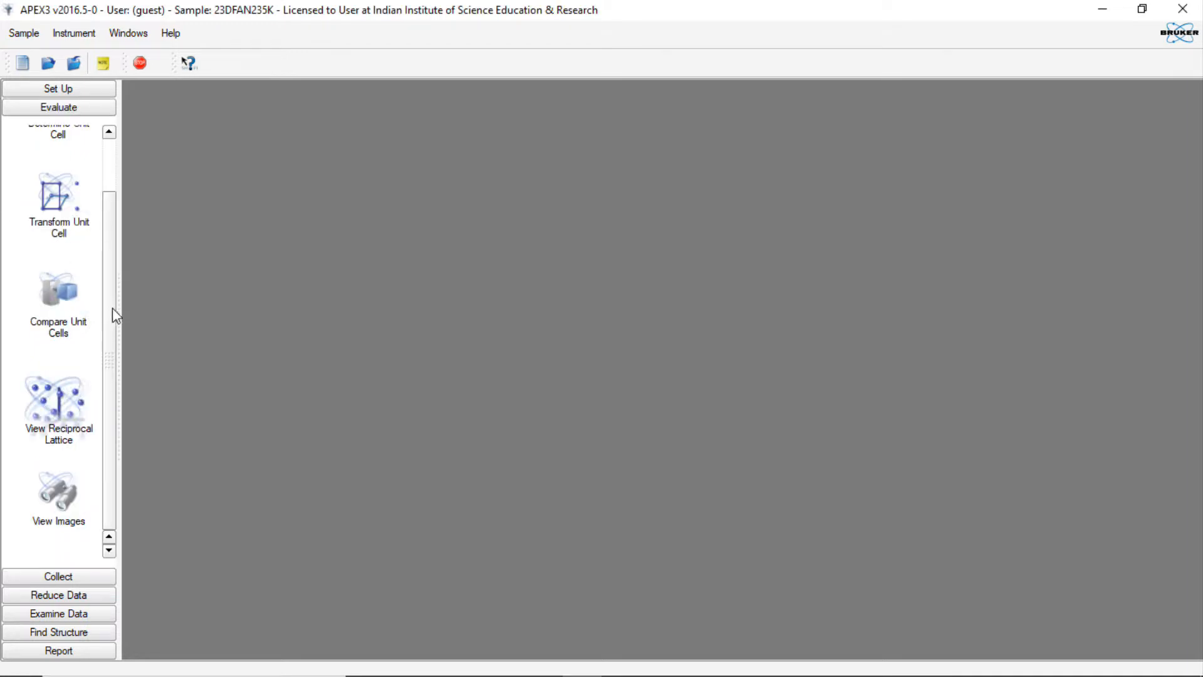
pyautogui.moveTo(112, 307); pyautogui.dragTo(122, 183)
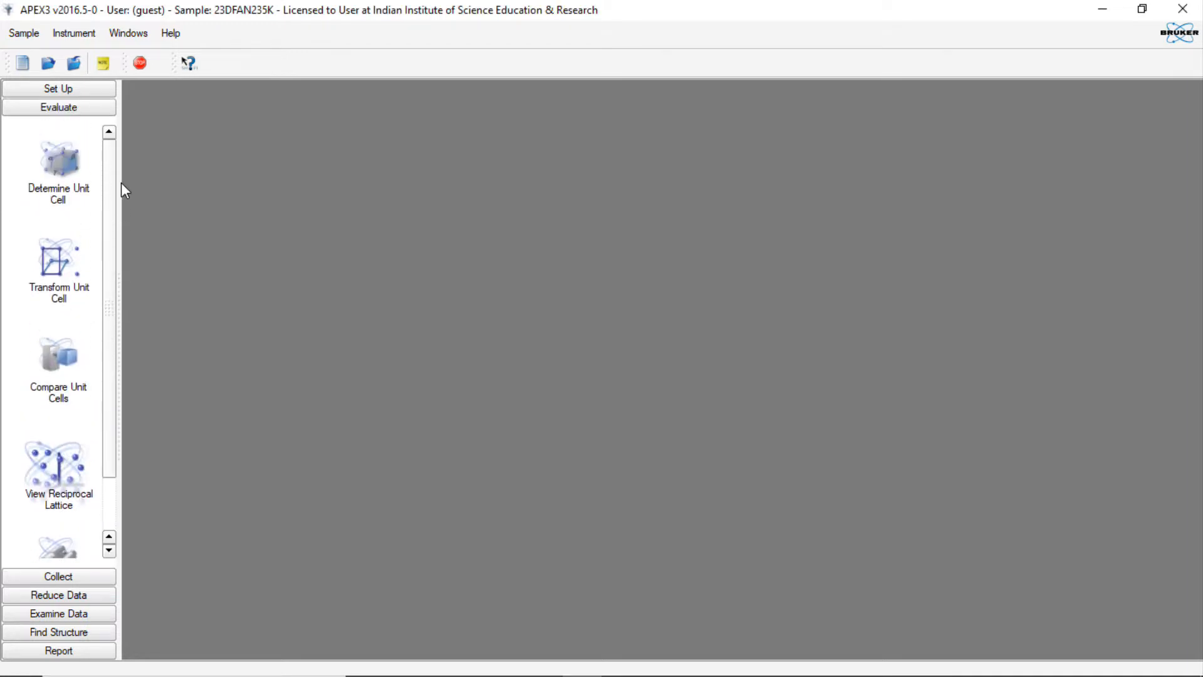
pyautogui.click(66, 170)
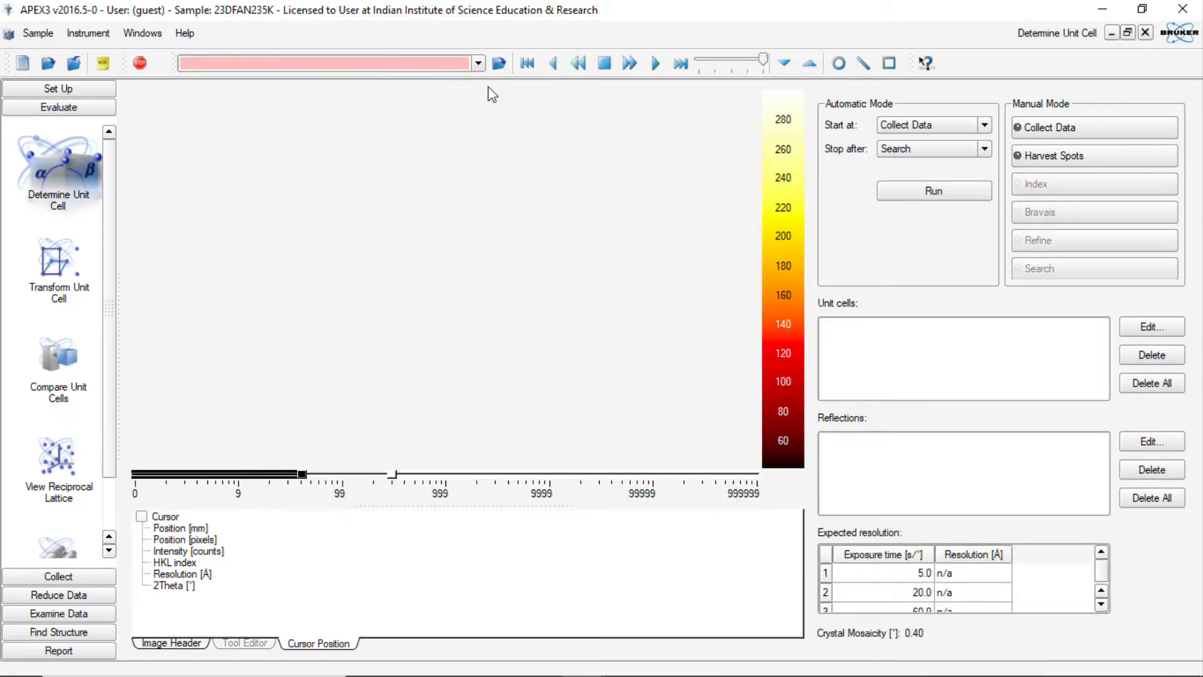
# Step: Load the diffraction image 23DFAN235K_01_0001.sfrm with future missing-spatial messages suppressed, and play through the frame series
pyautogui.click(499, 63)
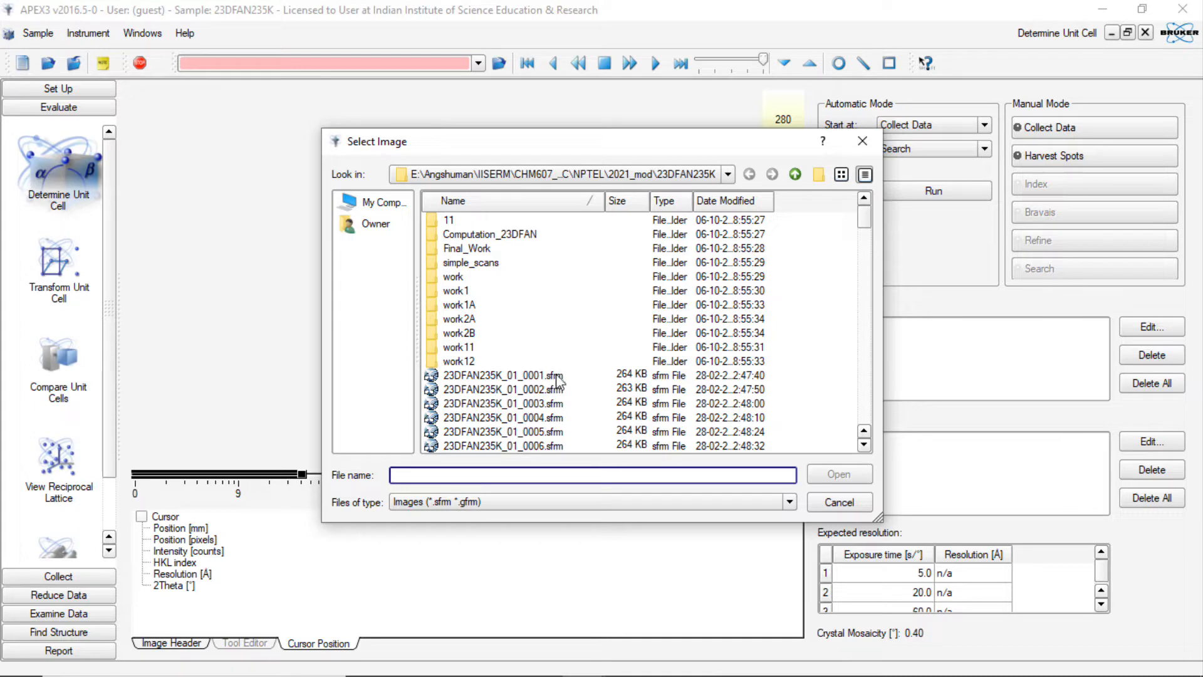
pyautogui.click(480, 375)
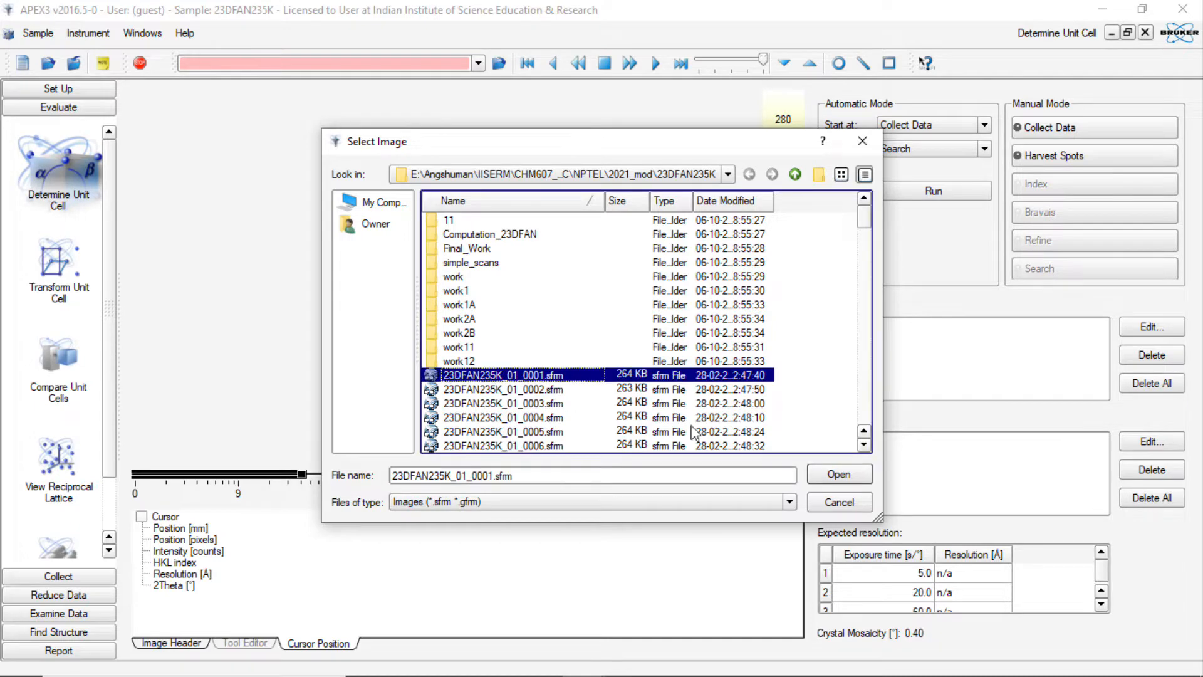
pyautogui.click(839, 474)
pyautogui.click(520, 418)
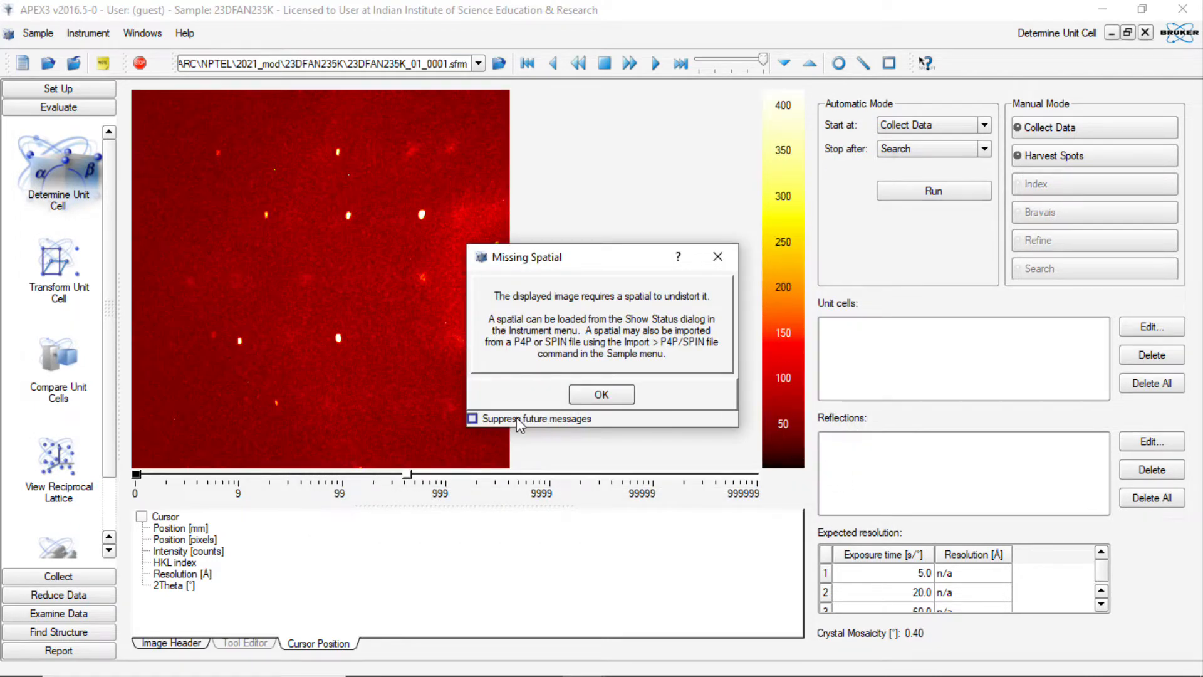
pyautogui.click(606, 397)
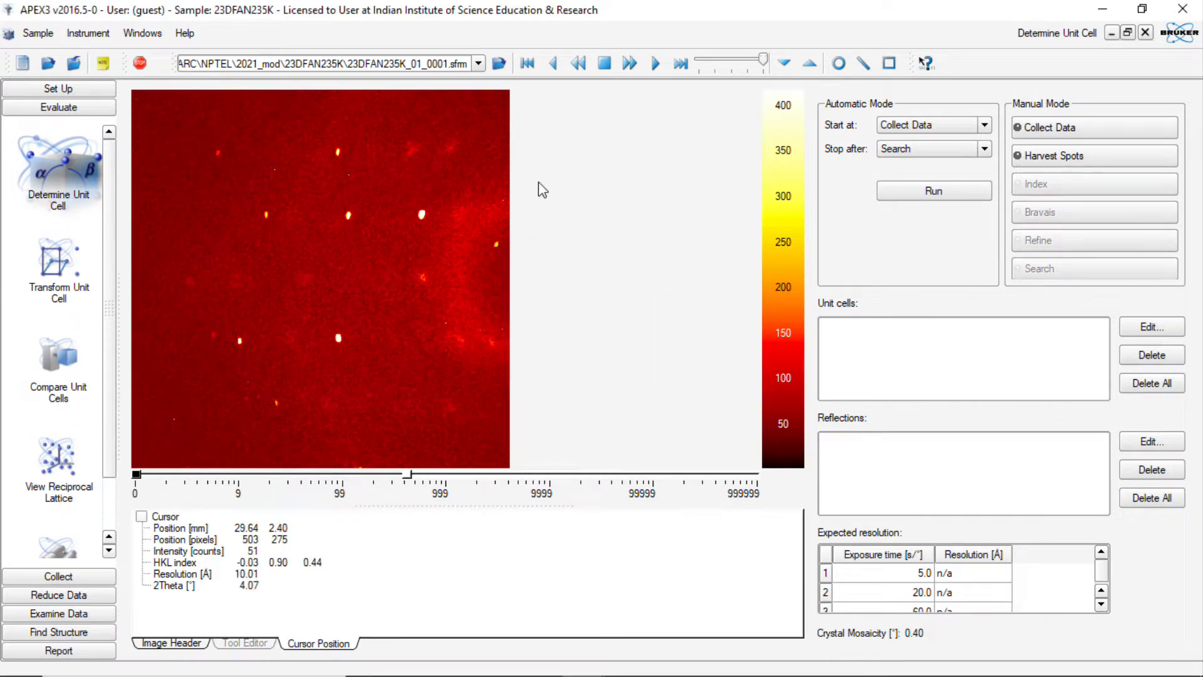
pyautogui.click(656, 67)
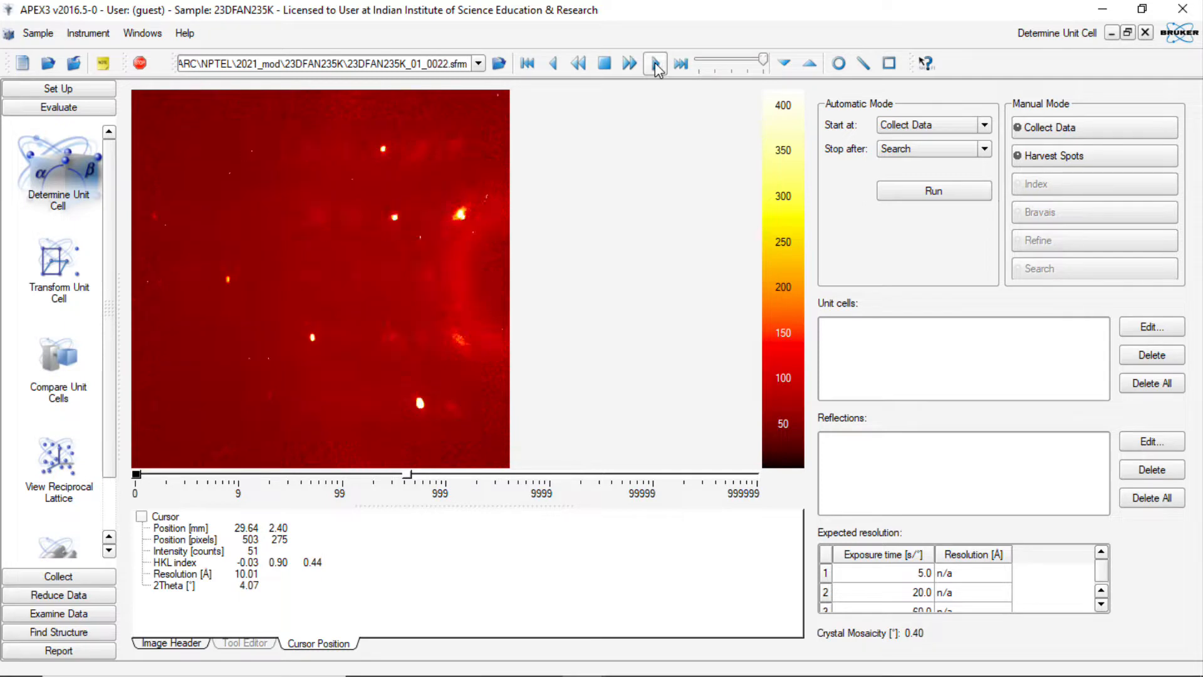
# Step: Harvest spots from 1 run with 200 images per run and a minimum I/sigma(I) of 10
pyautogui.click(1059, 160)
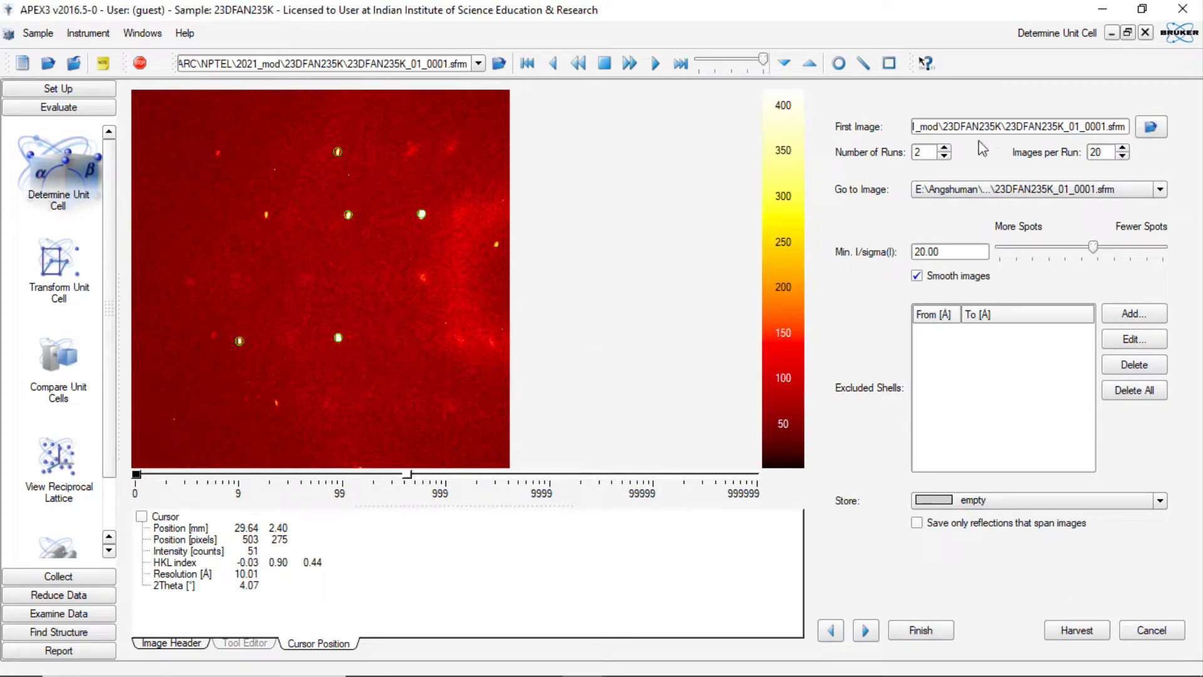
pyautogui.moveTo(932, 148); pyautogui.dragTo(866, 131)
pyautogui.write('1')
pyautogui.moveTo(1111, 153); pyautogui.dragTo(1041, 137)
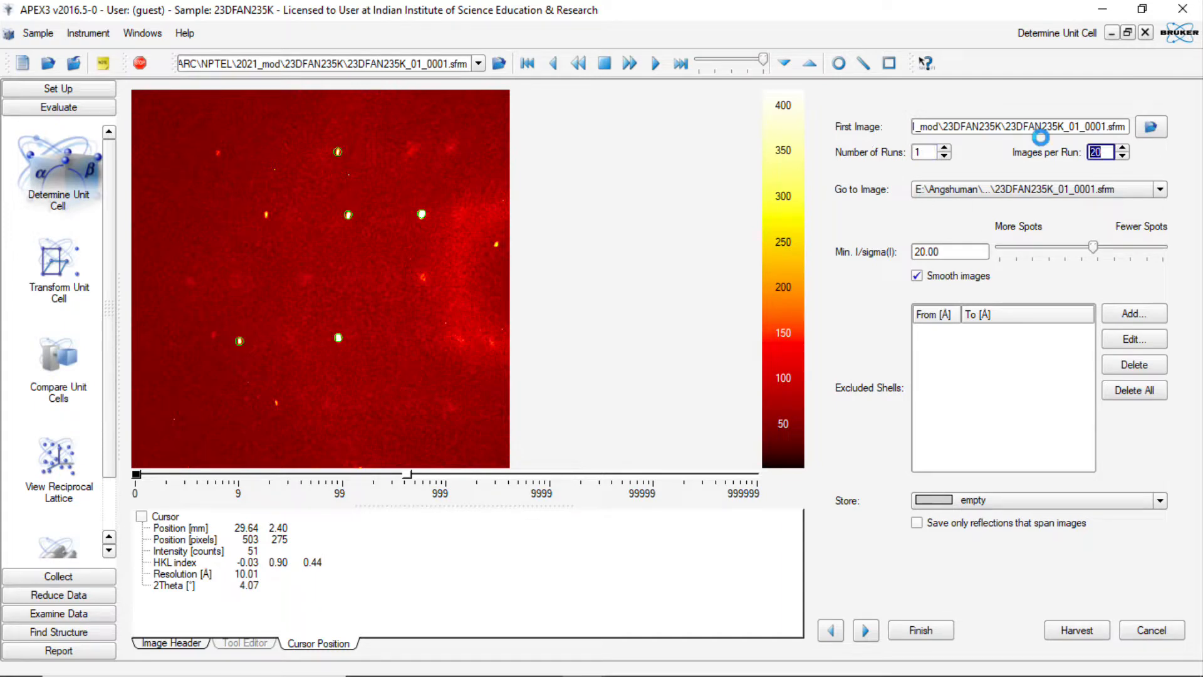
pyautogui.write('200')
pyautogui.moveTo(968, 251); pyautogui.dragTo(801, 226)
pyautogui.write('10')
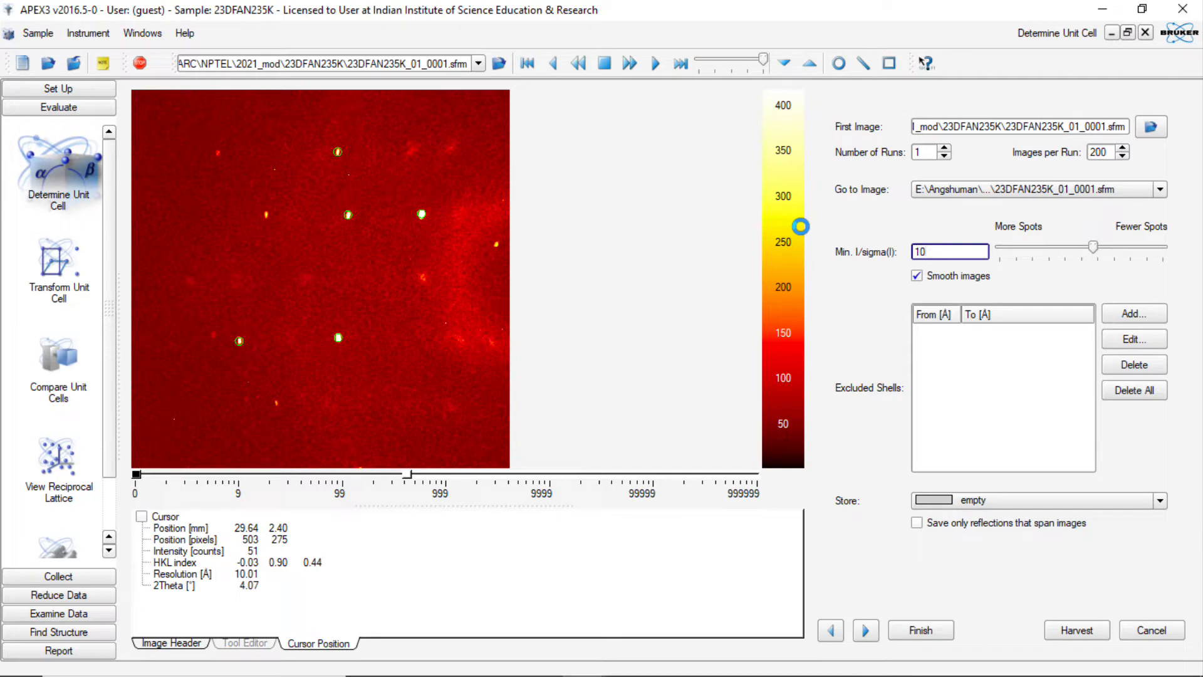
pyautogui.press('Return')
pyautogui.click(868, 635)
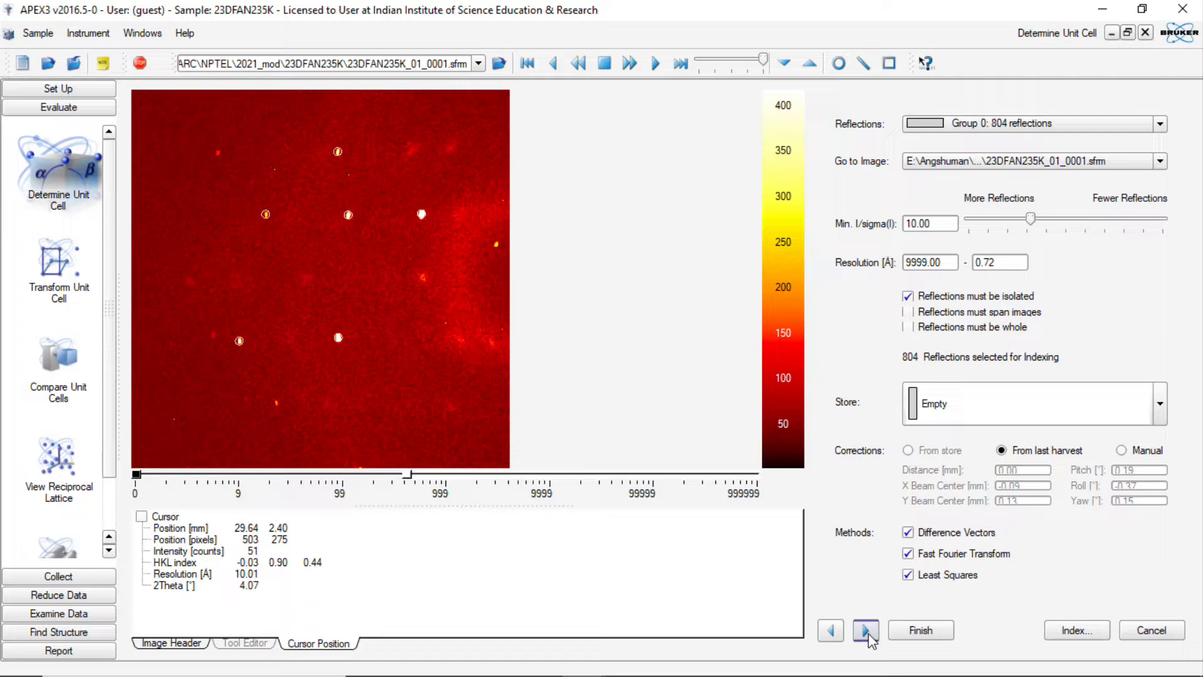
# Step: Try to index the harvested reflections with the Difference Vectors, Fast Fourier Transform and Least Squares methods
pyautogui.click(867, 631)
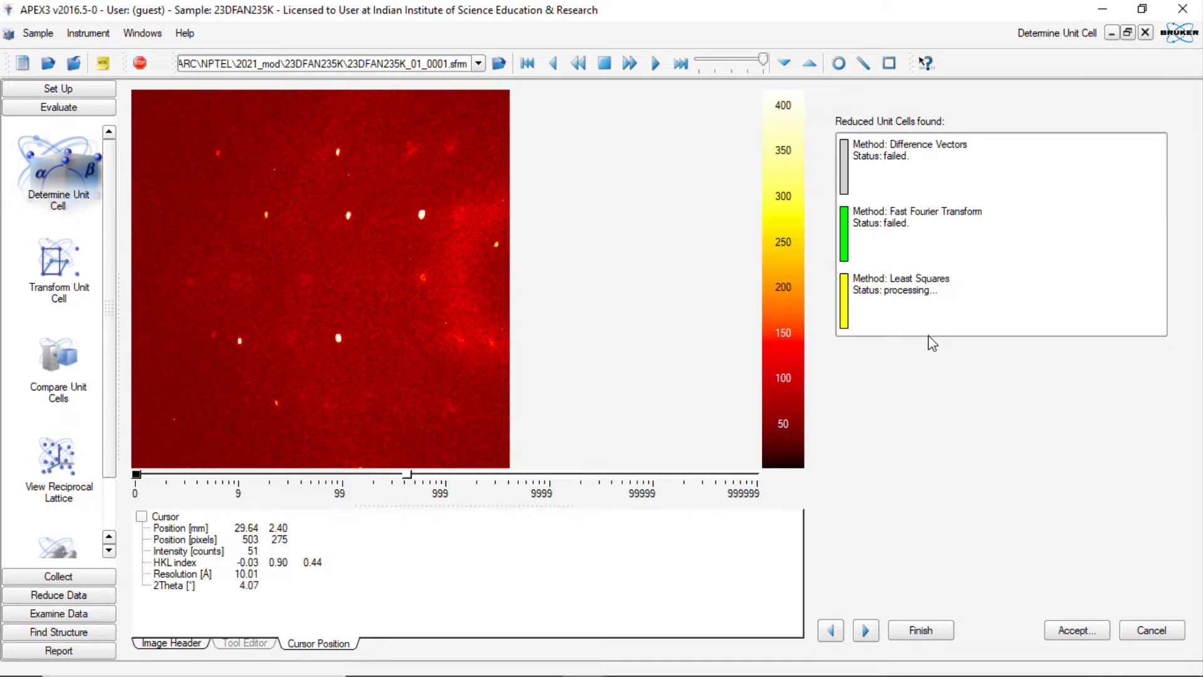
pyautogui.click(1153, 630)
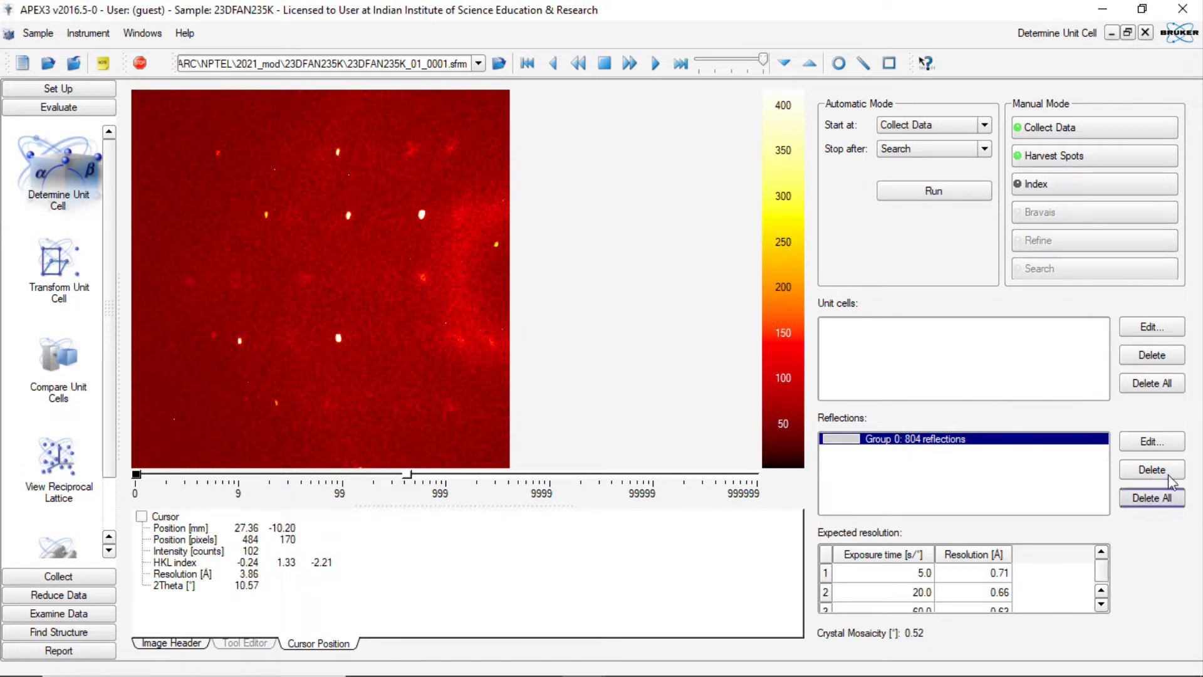
# Step: Examine the reflection list of Group 0 in an enlarged window, then close it without changes
pyautogui.click(1167, 447)
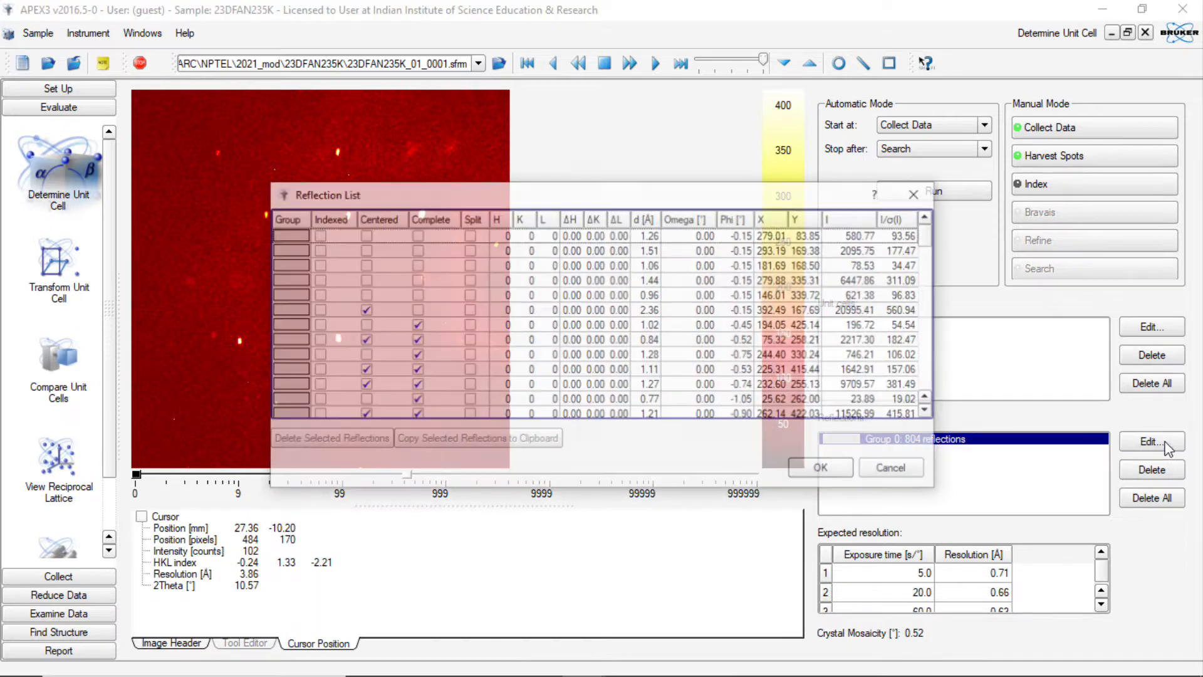
pyautogui.moveTo(467, 196); pyautogui.dragTo(354, 86)
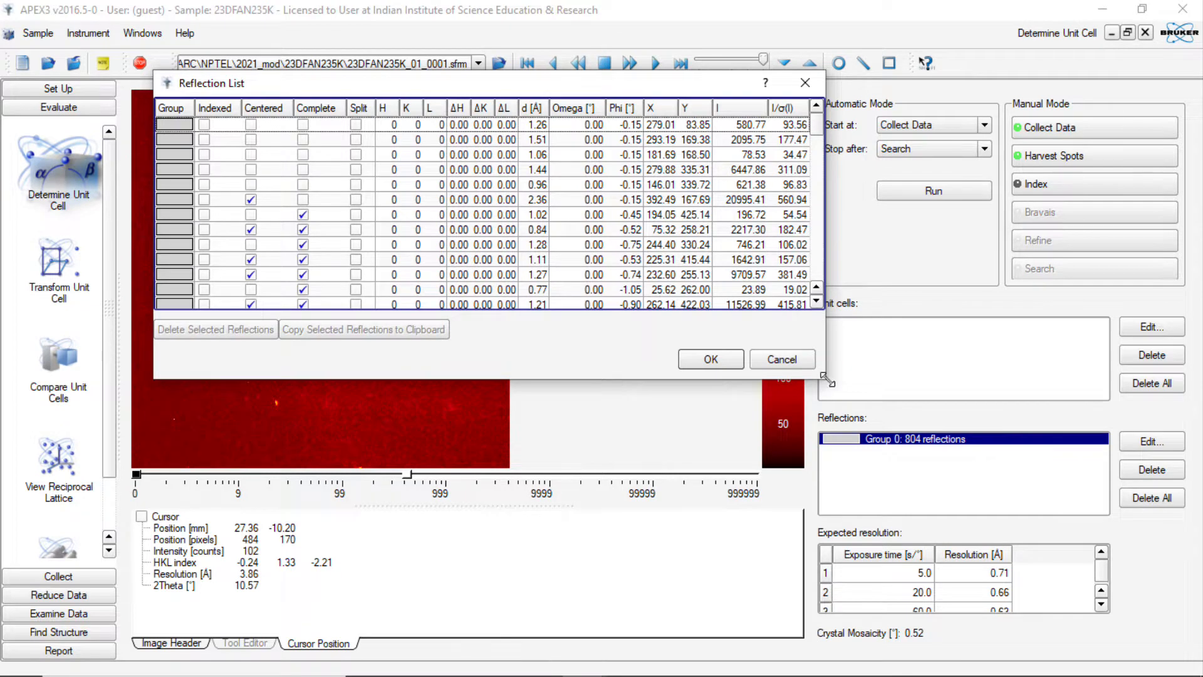
pyautogui.moveTo(825, 377); pyautogui.dragTo(951, 672)
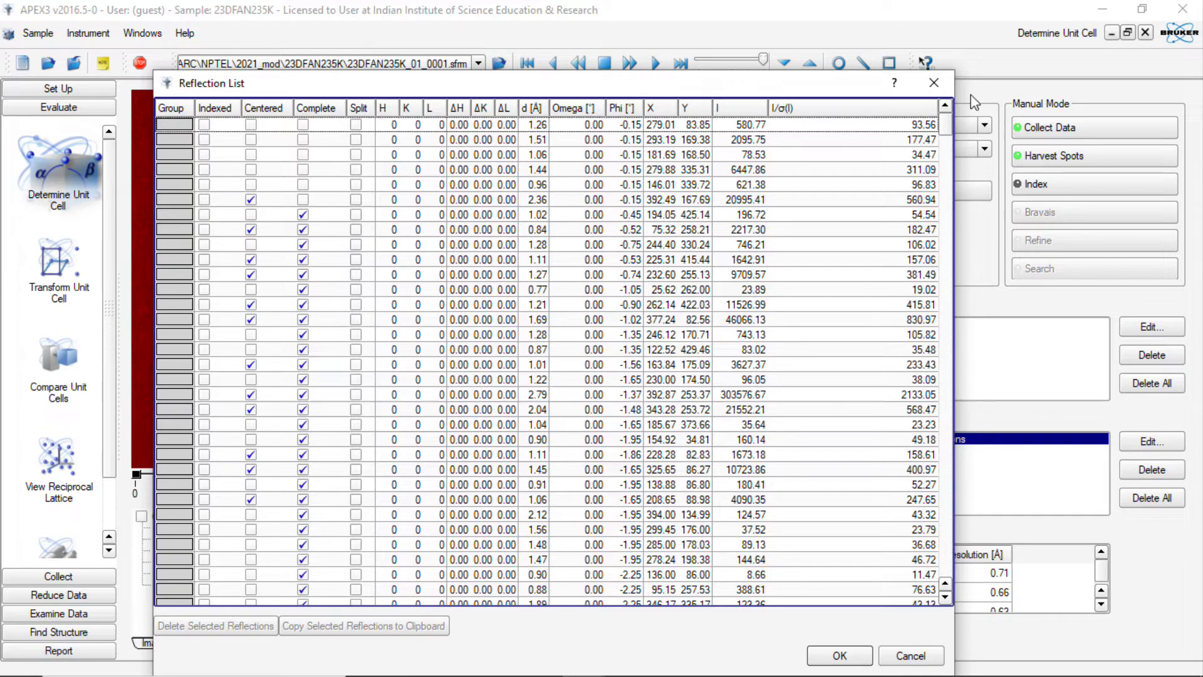
pyautogui.click(934, 82)
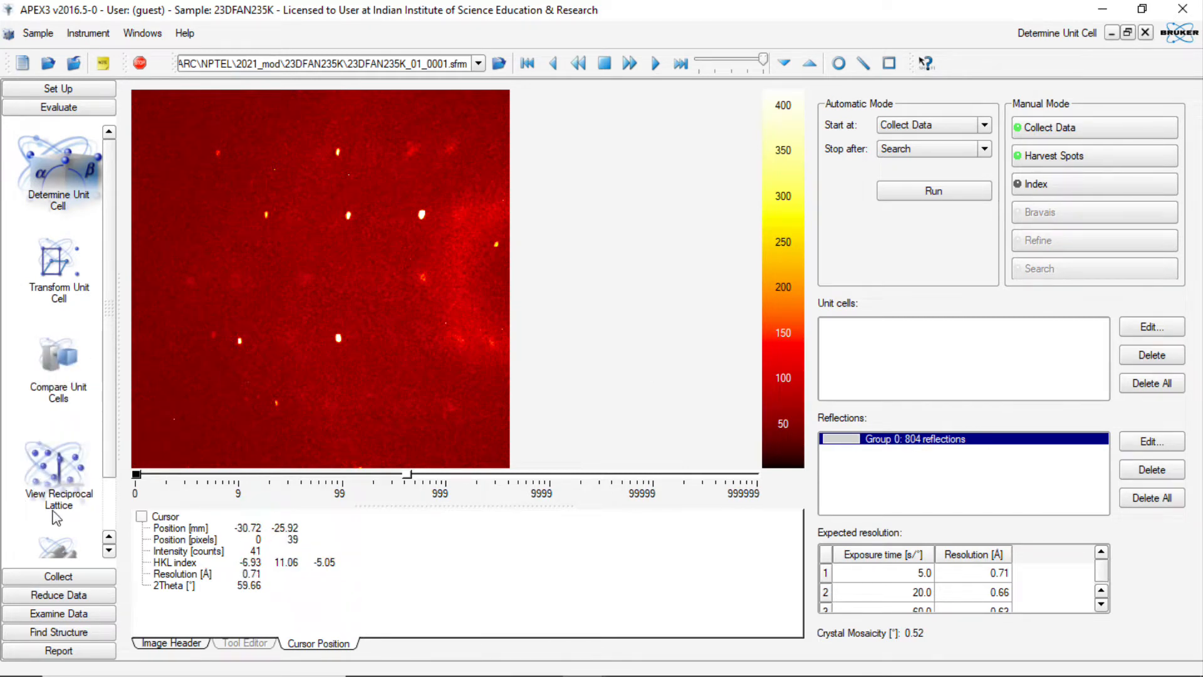
# Step: Show the harvested reflections in the reciprocal lattice viewer, include weak ones with the intensity filter, and rotate the lattice until its layers line up
pyautogui.click(60, 471)
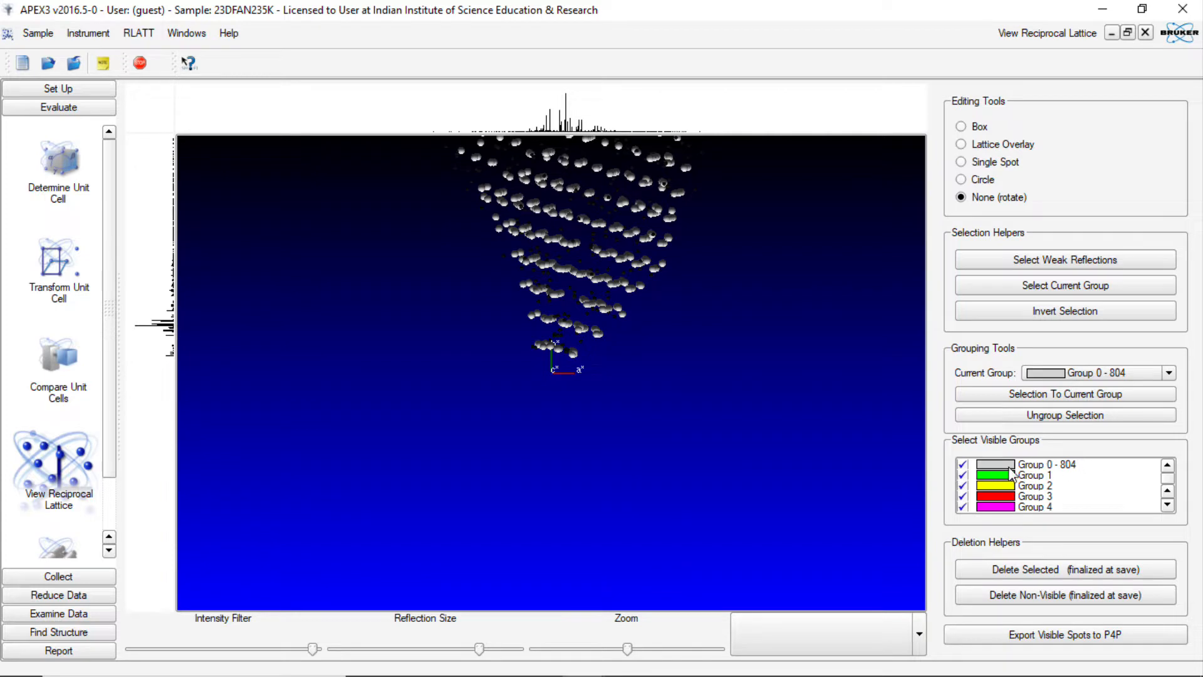
pyautogui.moveTo(688, 216); pyautogui.dragTo(682, 376)
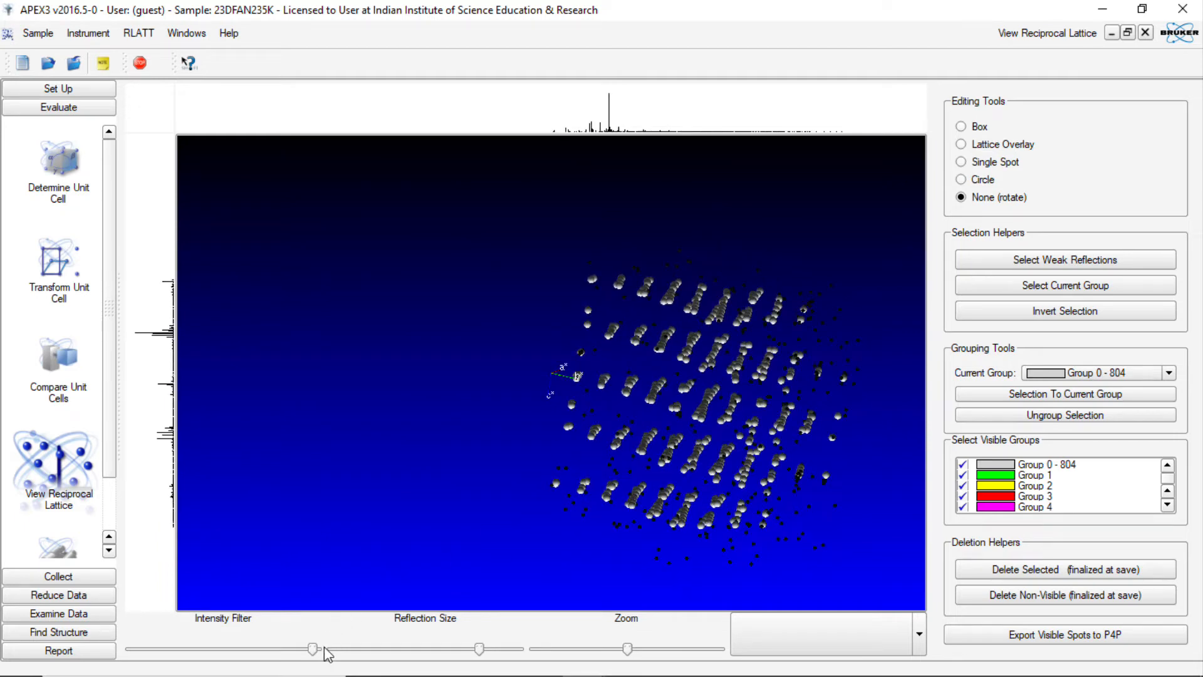
pyautogui.moveTo(314, 653); pyautogui.dragTo(319, 653)
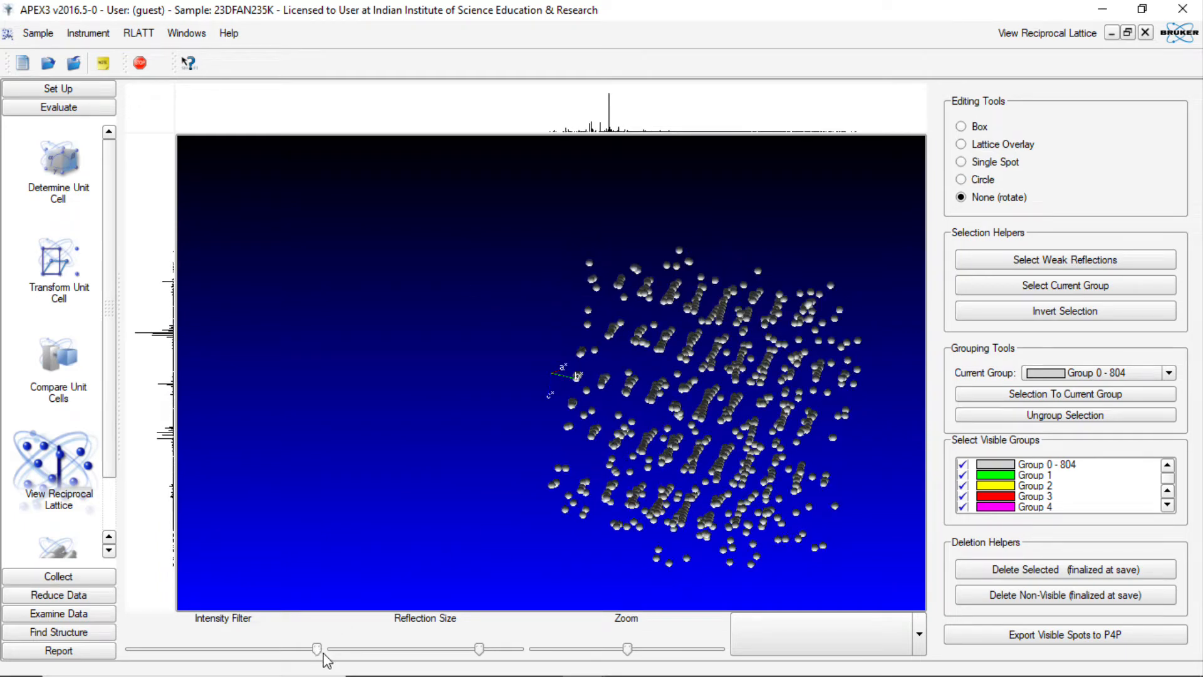
pyautogui.moveTo(756, 418); pyautogui.dragTo(779, 389)
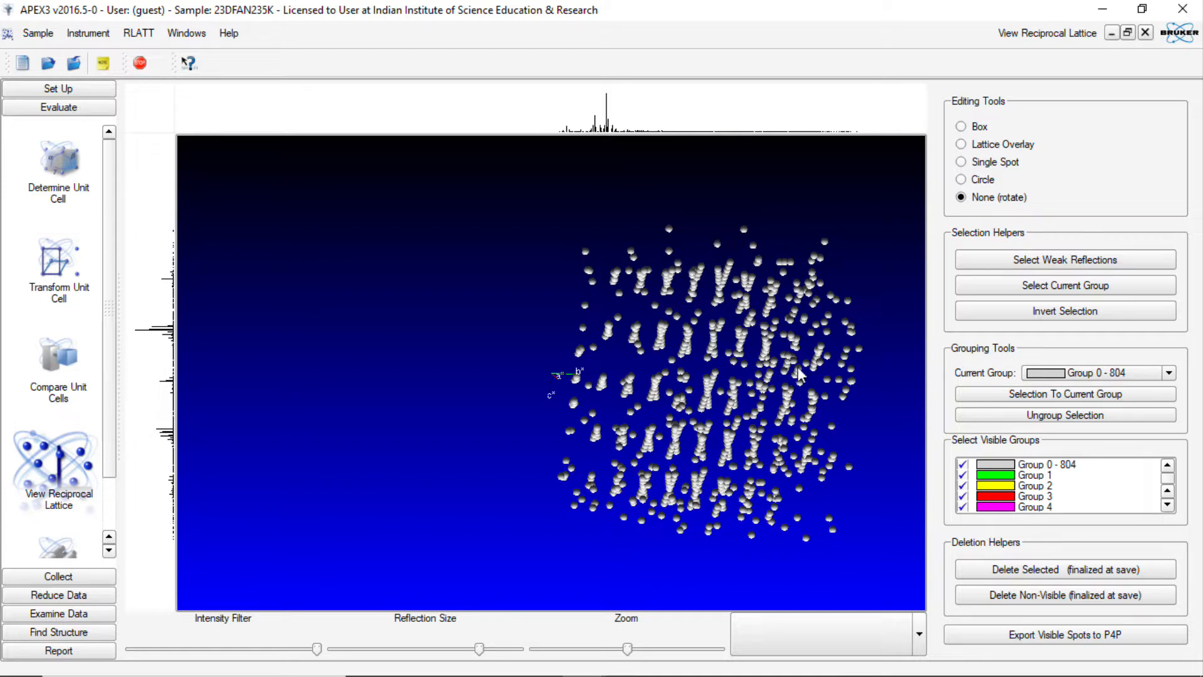
pyautogui.moveTo(832, 269); pyautogui.dragTo(732, 277)
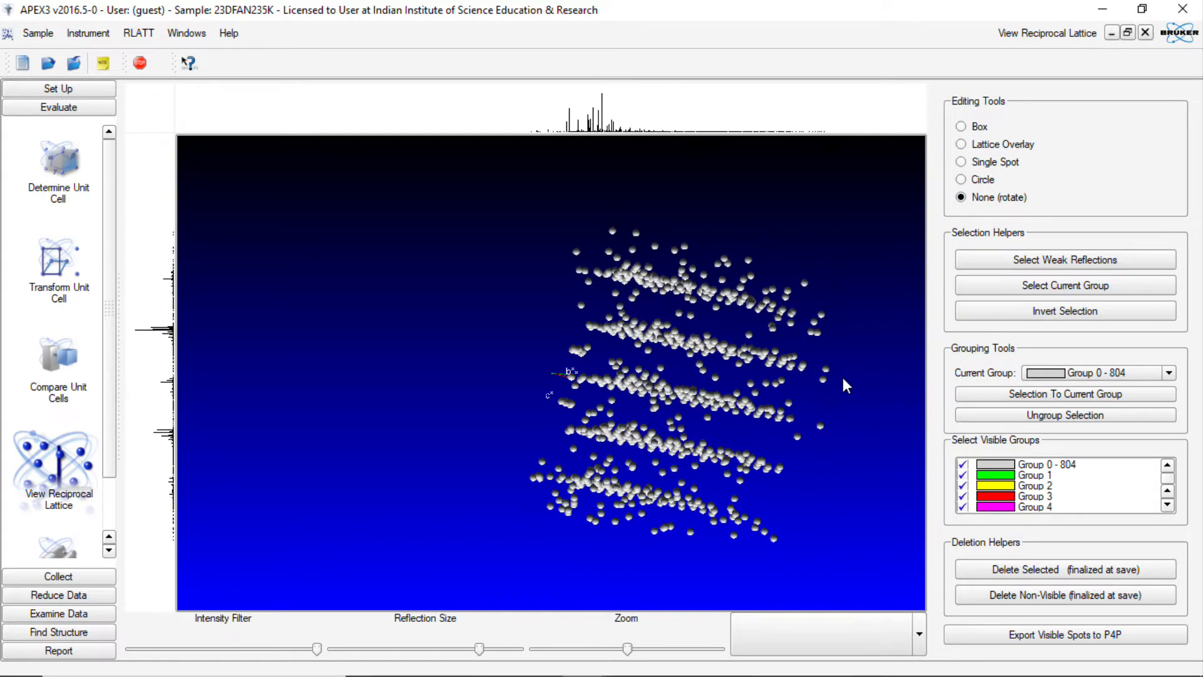
pyautogui.moveTo(841, 375); pyautogui.dragTo(743, 420)
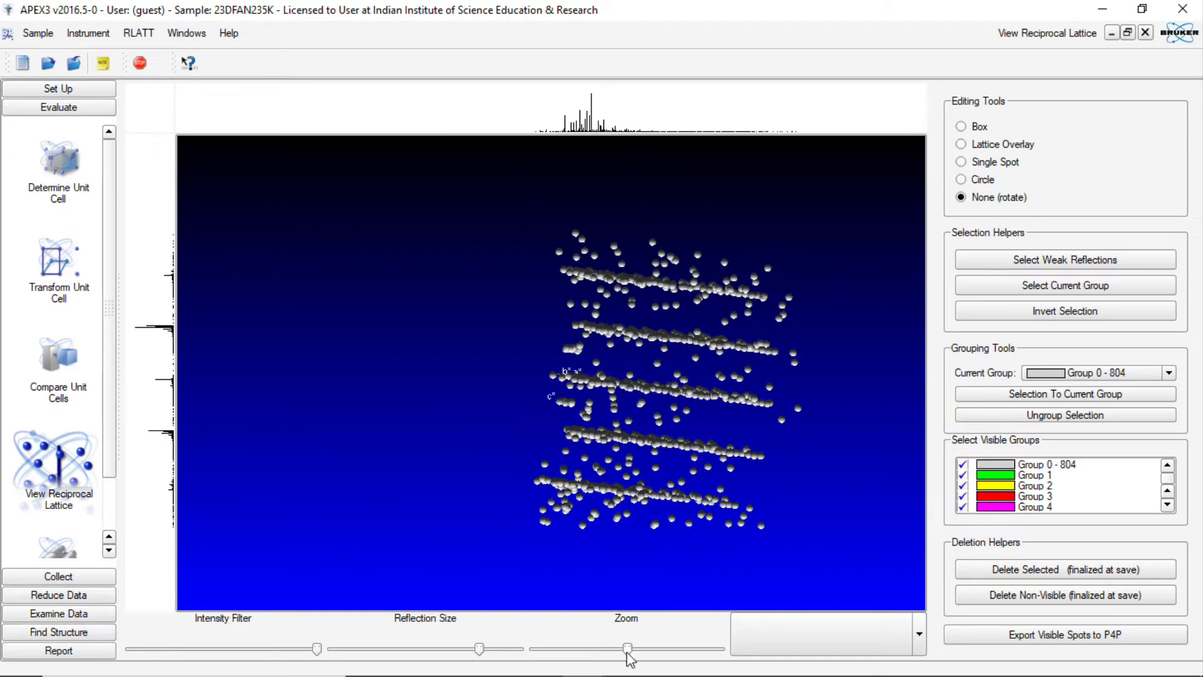
# Step: Shrink the reflection markers and orient the enlarged lattice so its layers appear as thin horizontal rows
pyautogui.moveTo(627, 651); pyautogui.dragTo(629, 651)
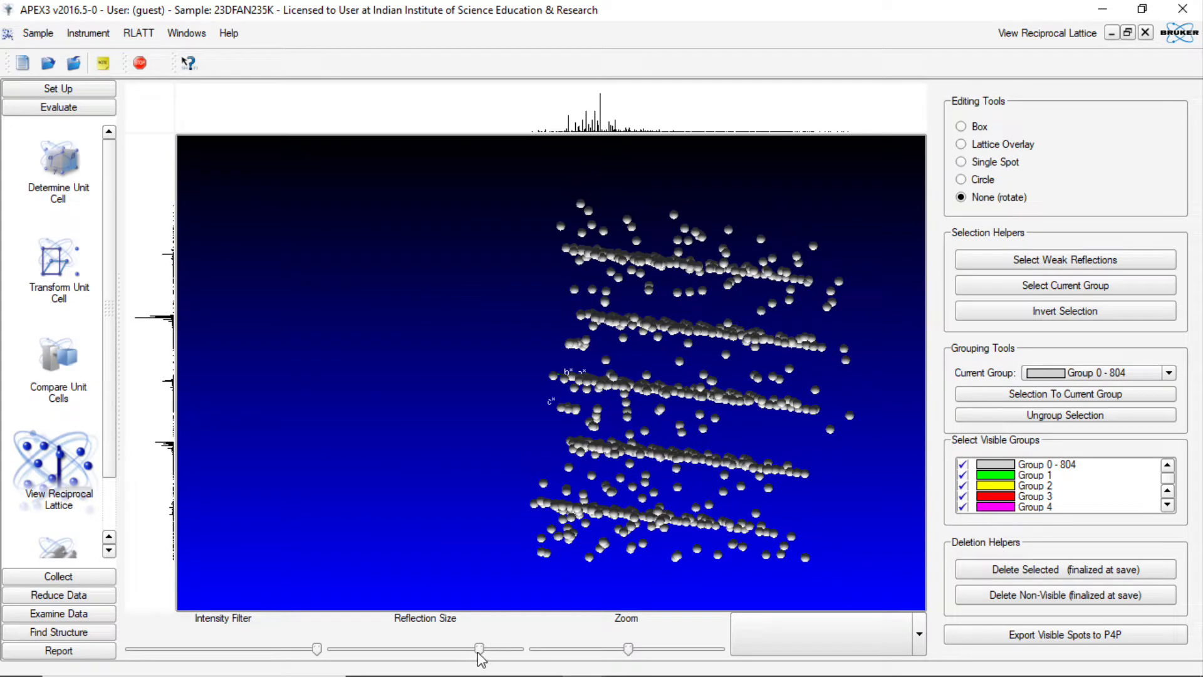
pyautogui.moveTo(480, 649); pyautogui.dragTo(390, 654)
pyautogui.moveTo(822, 449); pyautogui.dragTo(738, 413)
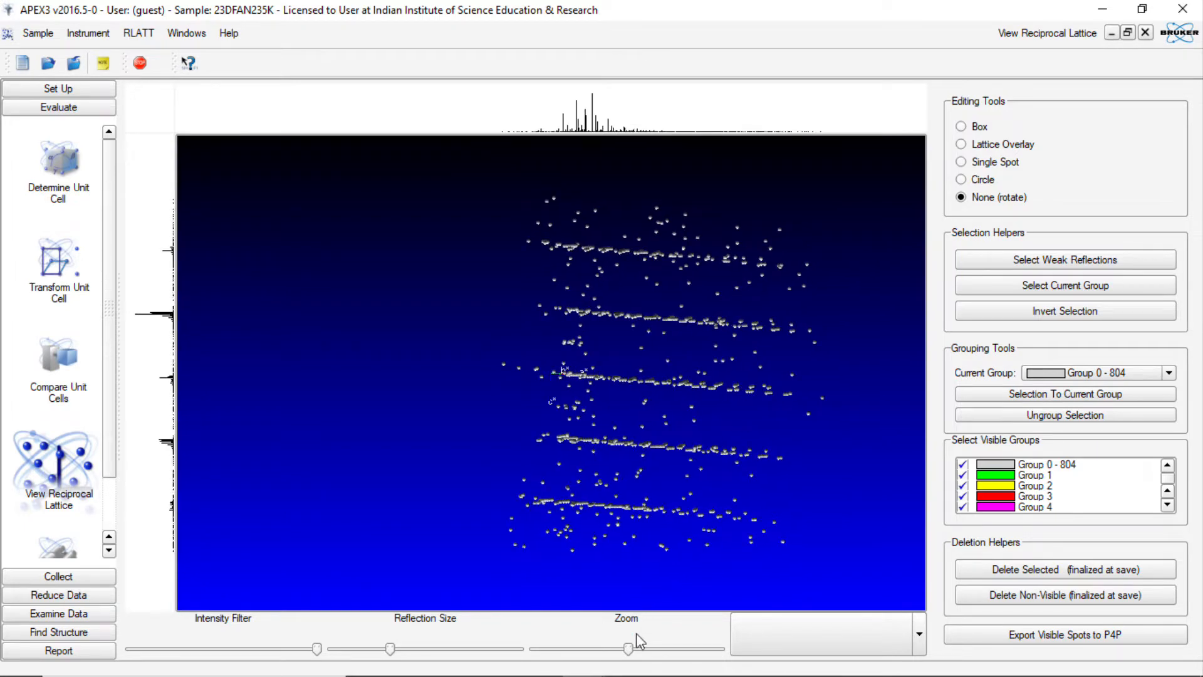
pyautogui.moveTo(629, 649); pyautogui.dragTo(631, 650)
pyautogui.moveTo(743, 426); pyautogui.dragTo(692, 419)
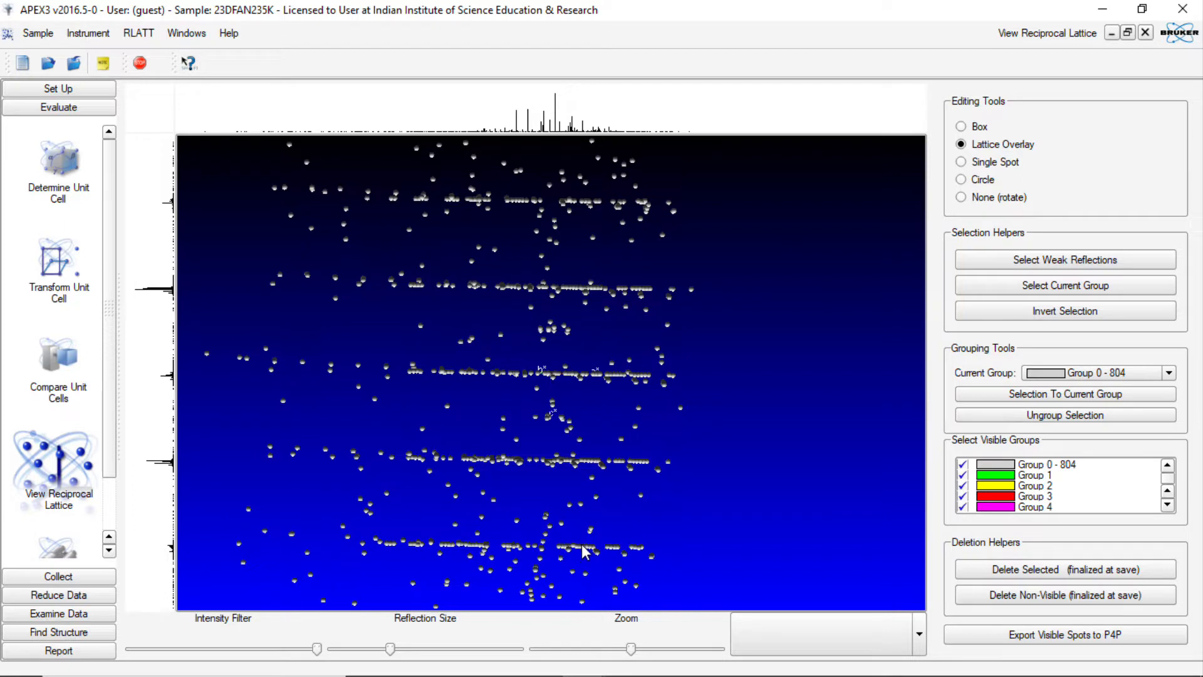
# Step: Fit a lattice overlay between the lowest and highest dense rows, divided into four equal intervals, to select the reflections on its lines
pyautogui.moveTo(583, 549); pyautogui.dragTo(586, 205)
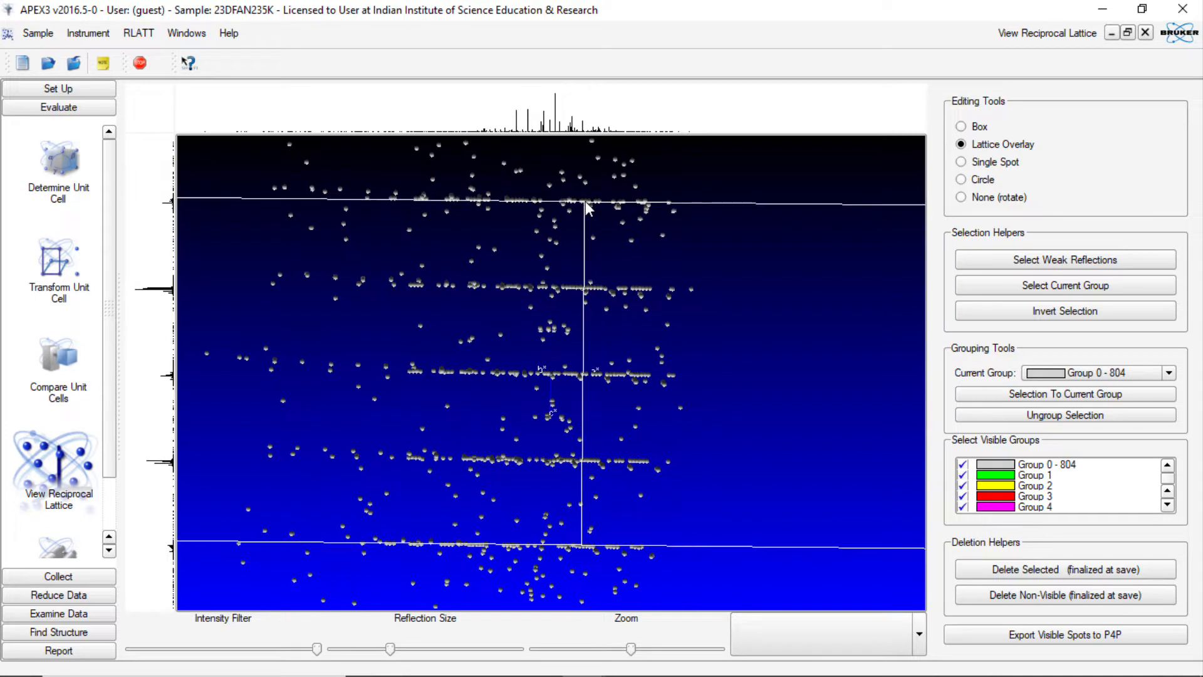
pyautogui.scroll(1, 585, 201)
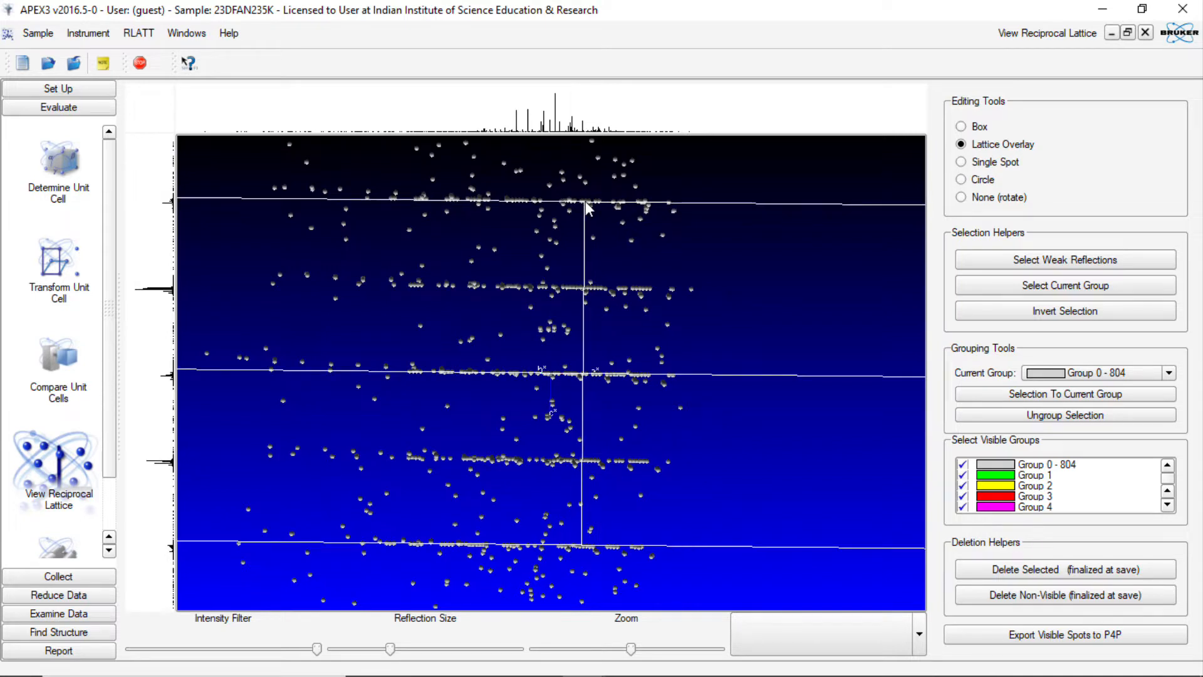
pyautogui.scroll(1, 587, 206)
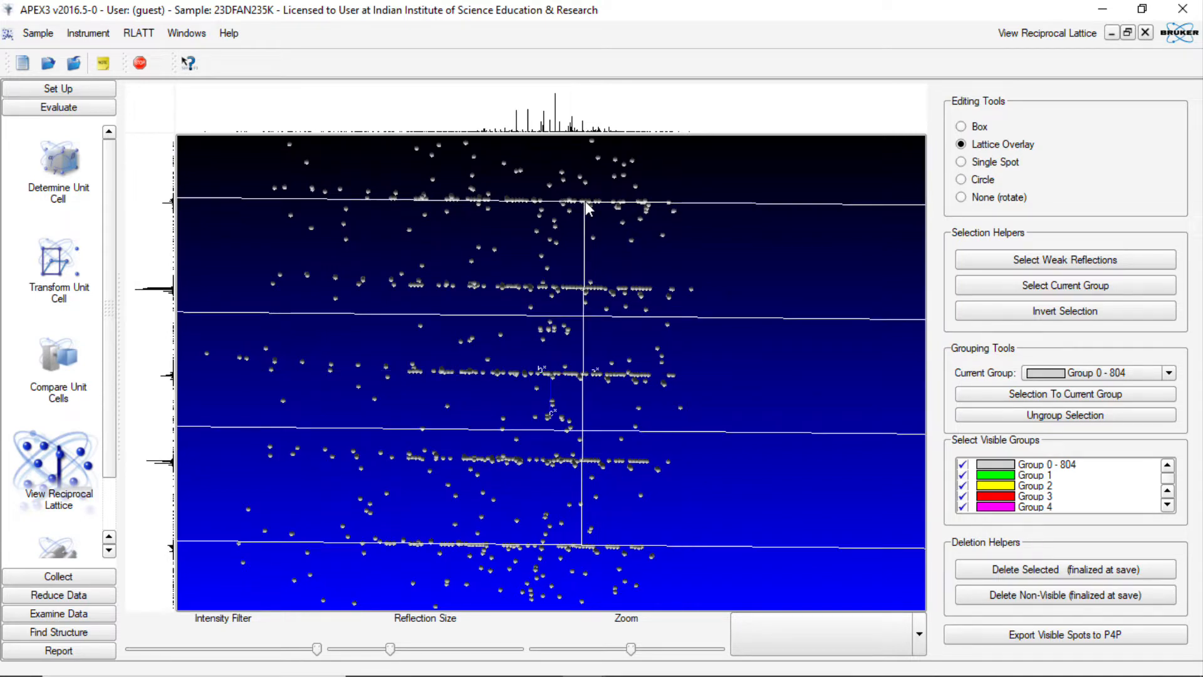
pyautogui.scroll(1, 587, 206)
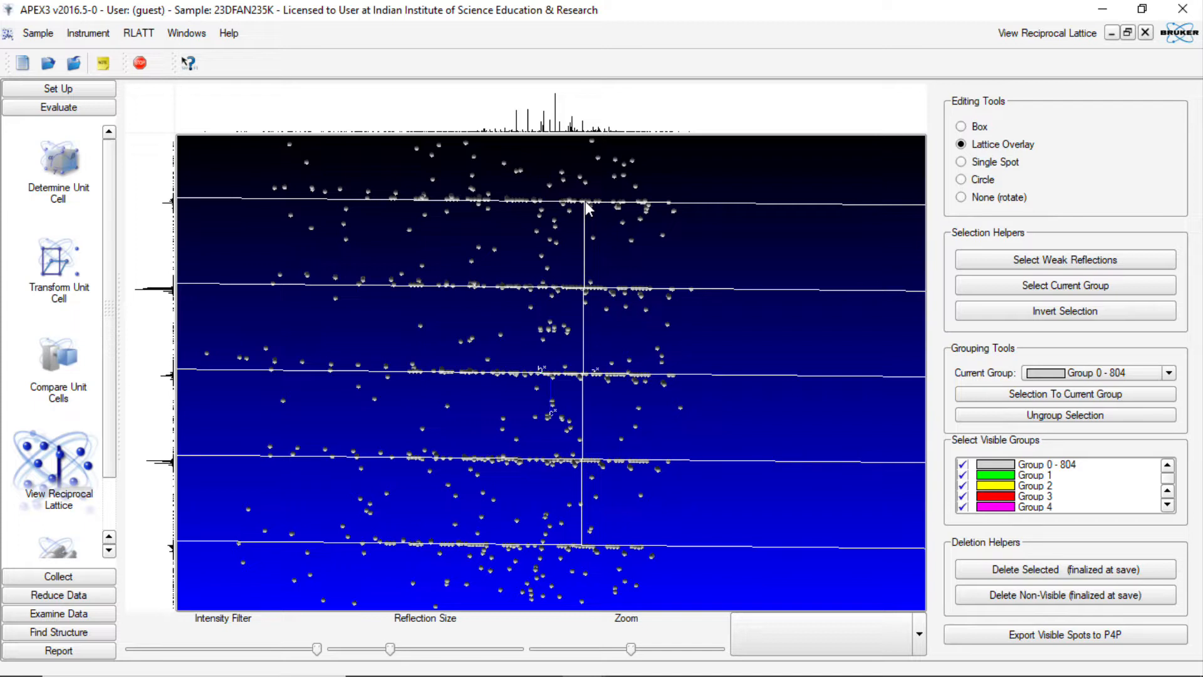
pyautogui.moveTo(585, 201); pyautogui.dragTo(583, 202)
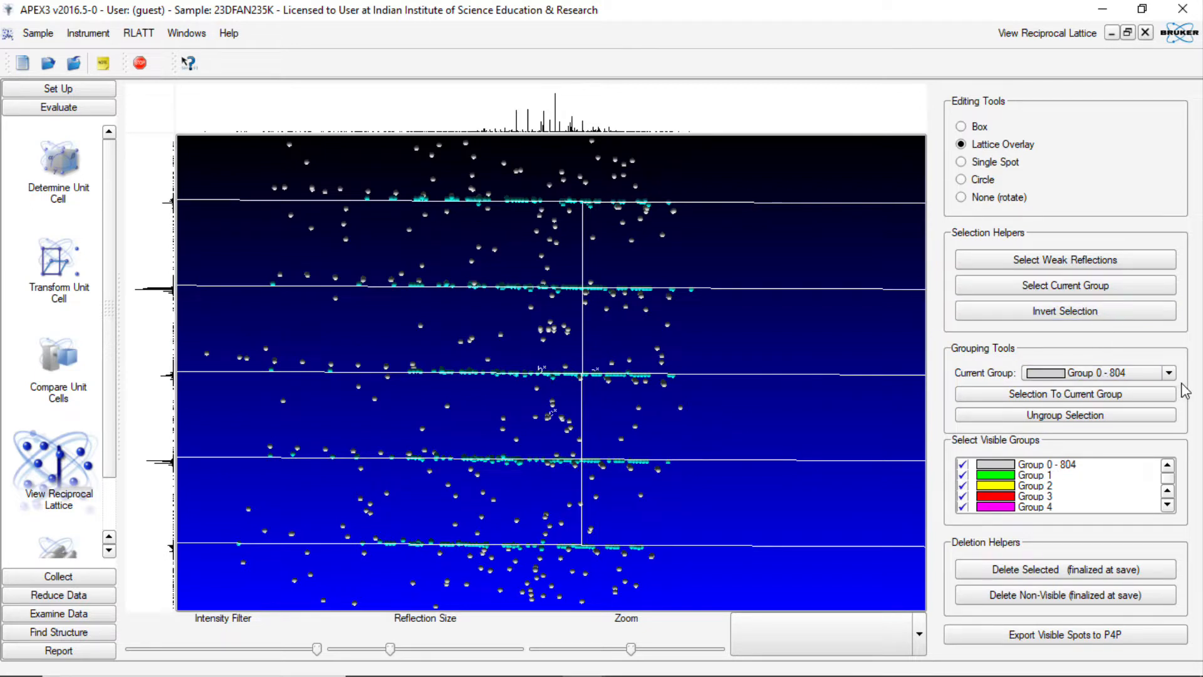
# Step: Invert the selection and assign the reflections lying off the overlay lines to Group 1
pyautogui.click(1047, 316)
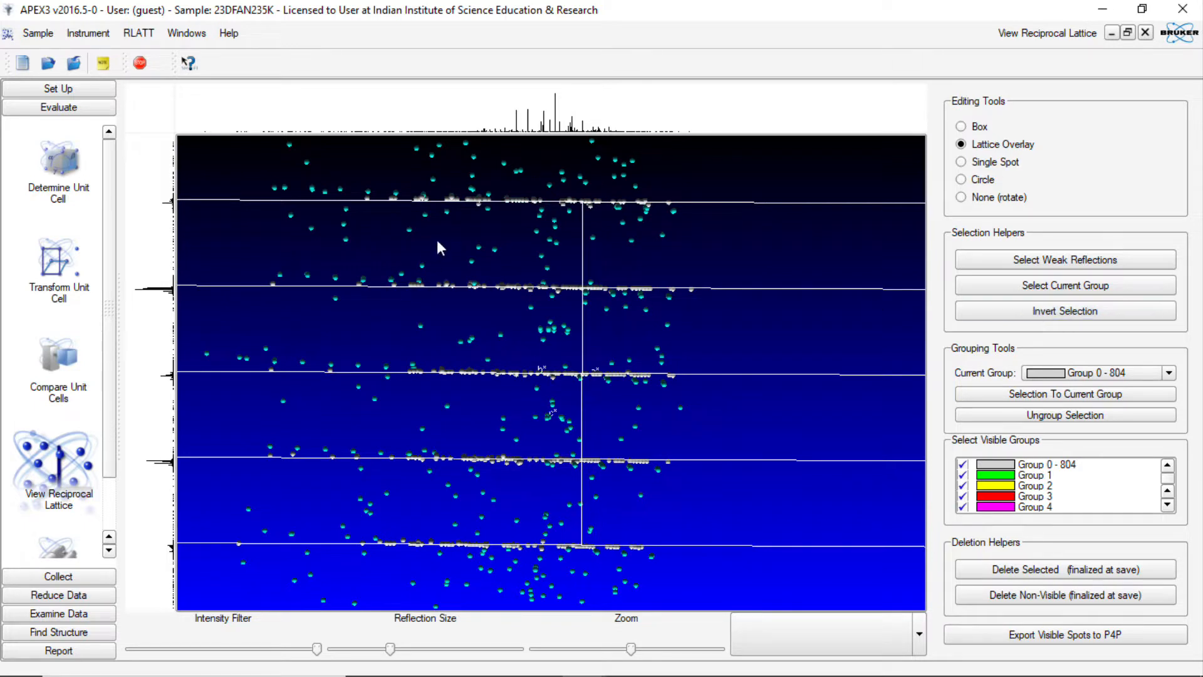
pyautogui.click(1126, 375)
pyautogui.click(1093, 400)
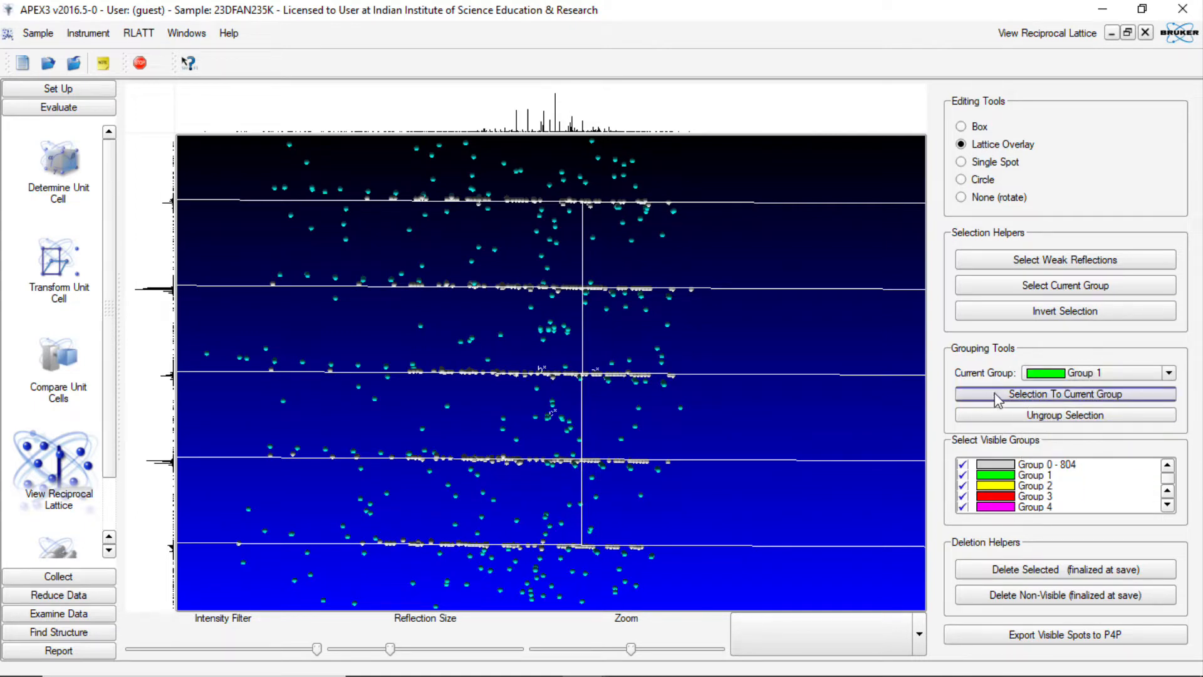
pyautogui.click(1092, 398)
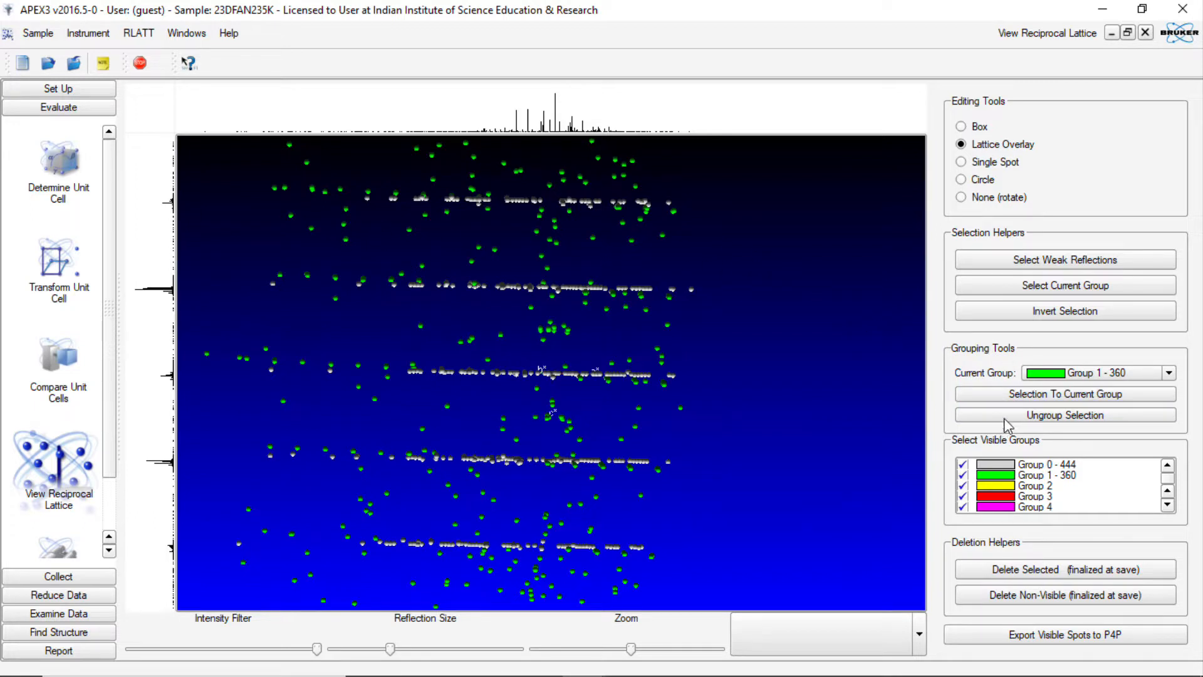
# Step: Hide Group 1 and tilt the remaining lattice until its flat horizontal layers open into separate spots
pyautogui.click(963, 475)
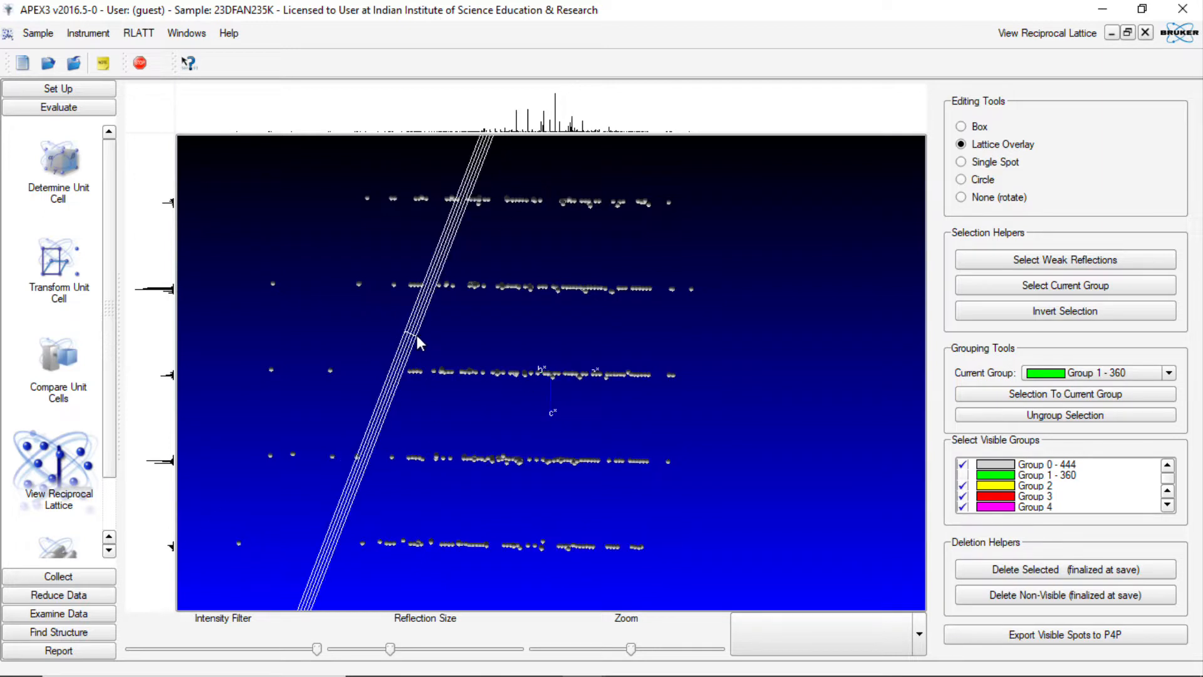
pyautogui.rightClick(705, 261)
pyautogui.moveTo(727, 270)
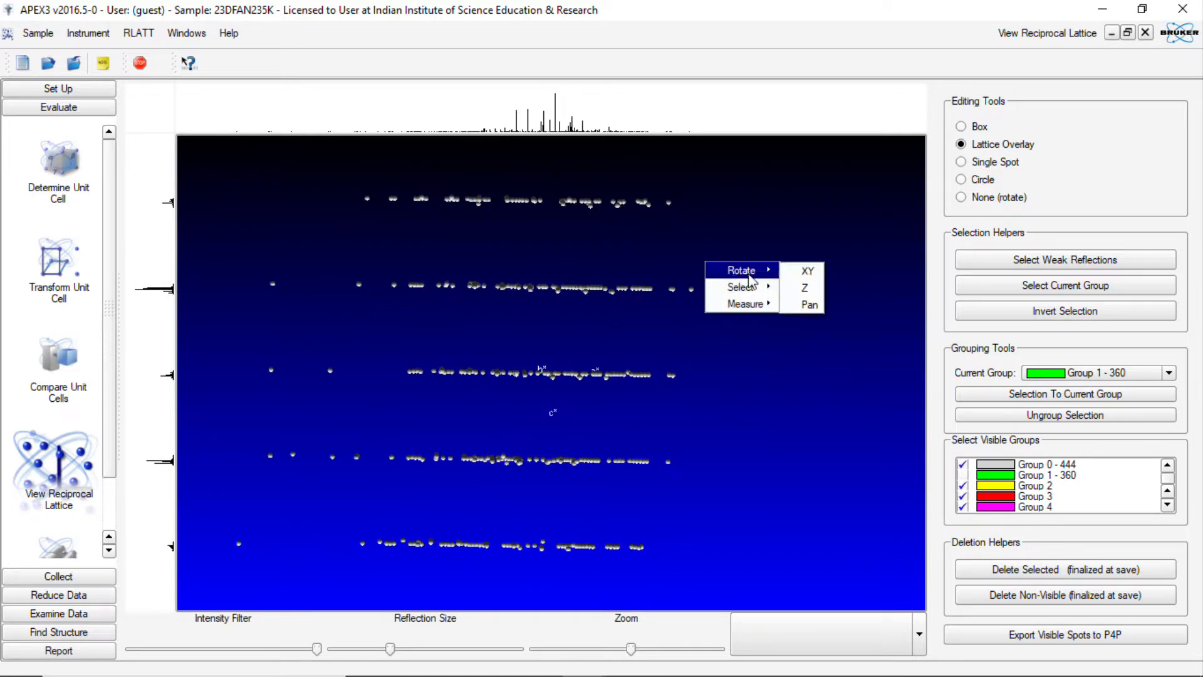
pyautogui.click(807, 274)
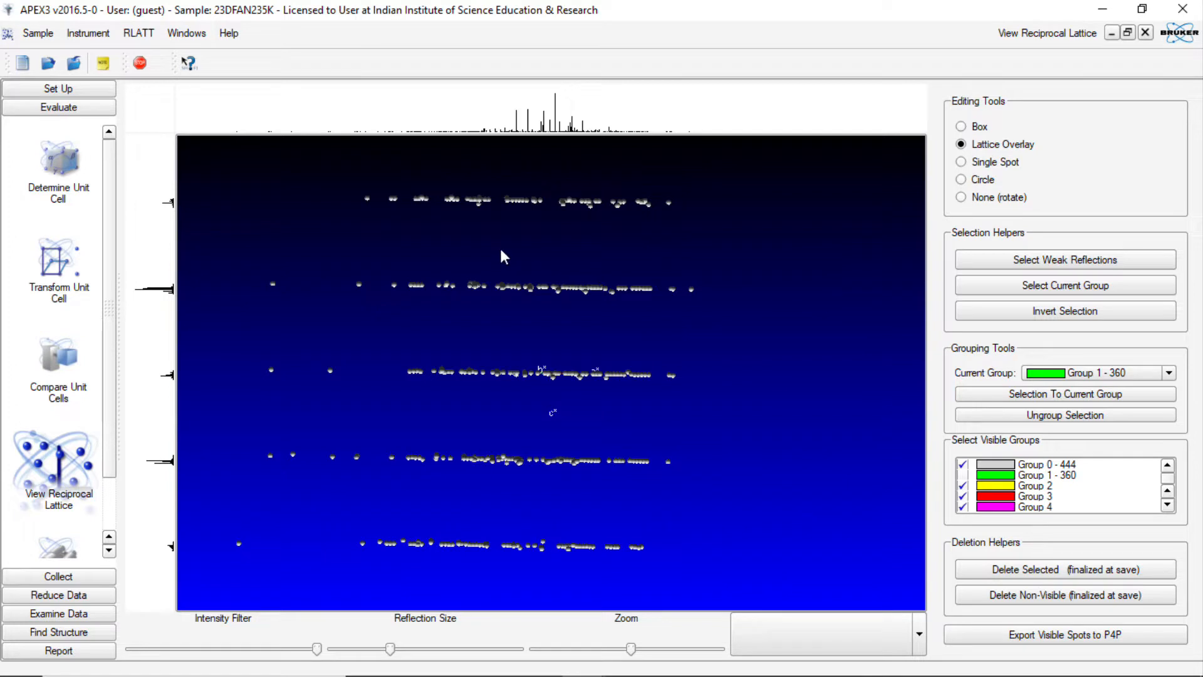
pyautogui.moveTo(501, 251); pyautogui.dragTo(676, 312)
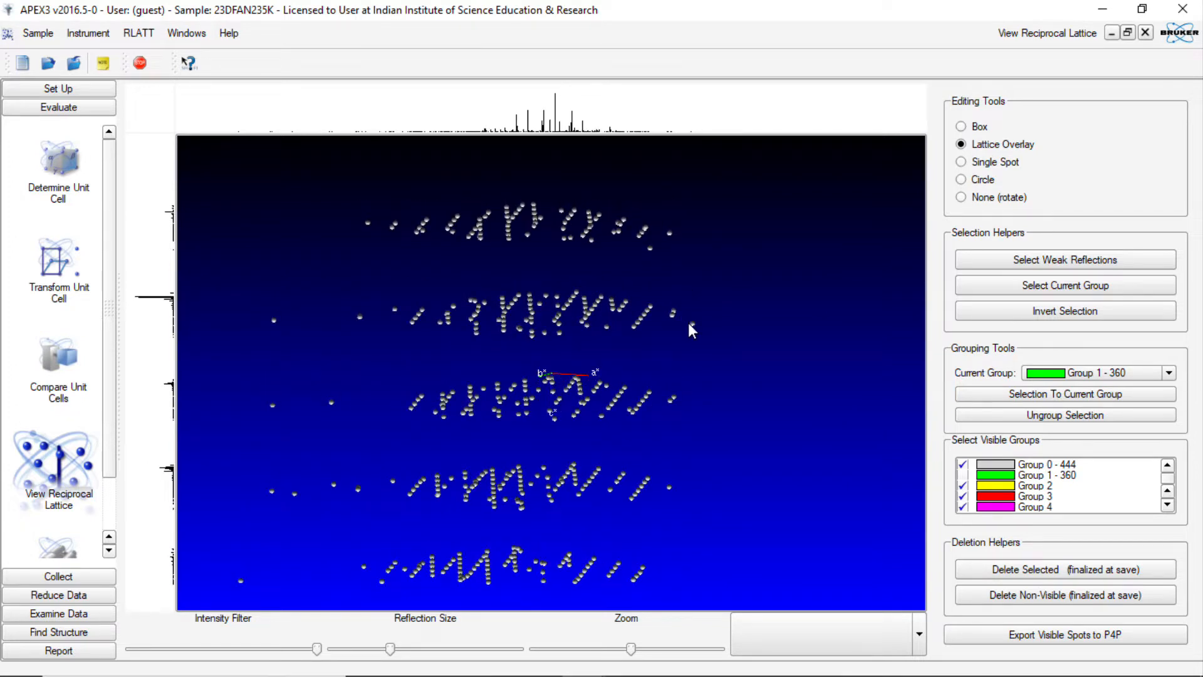
# Step: Recentre the lattice vertically and rotate it until many of its reflections line up in evenly spaced vertical columns
pyautogui.rightClick(689, 326)
pyautogui.moveTo(721, 330)
pyautogui.click(783, 356)
pyautogui.moveTo(755, 426); pyautogui.dragTo(783, 353)
pyautogui.rightClick(753, 278)
pyautogui.moveTo(808, 291)
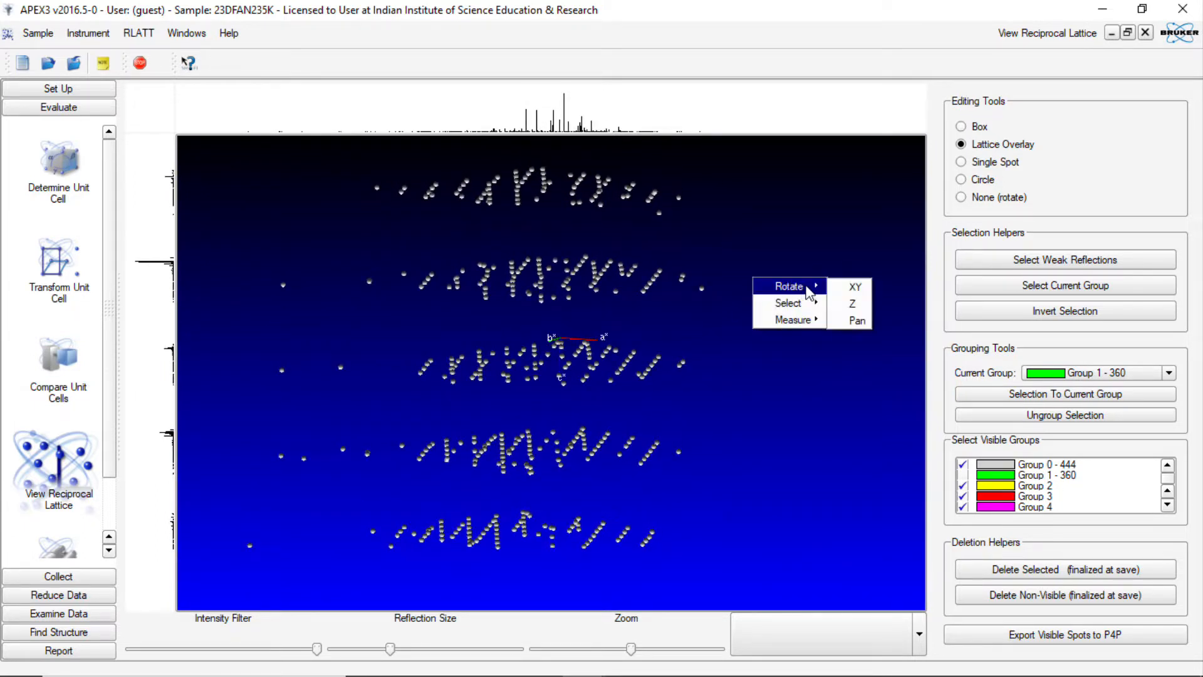
pyautogui.click(854, 286)
pyautogui.moveTo(719, 309); pyautogui.dragTo(747, 332)
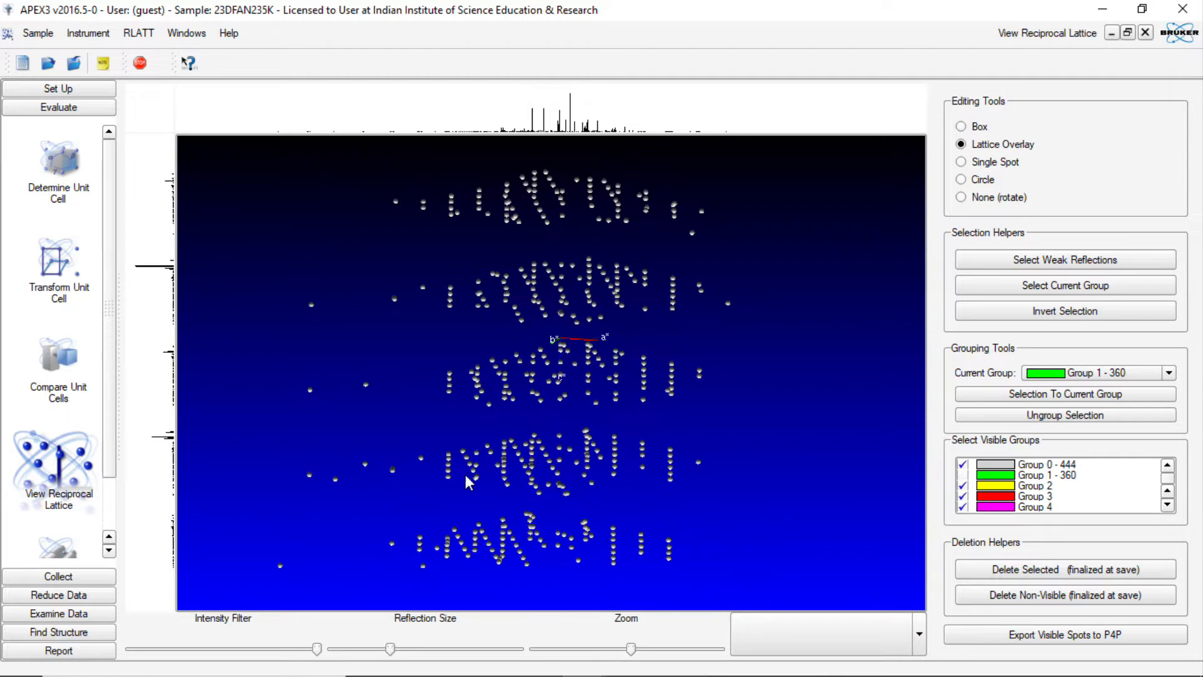
# Step: Fit a lattice overlay between the two outer dense columns, divided into eight equal intervals, and extend it across the whole pattern
pyautogui.moveTo(449, 475); pyautogui.dragTo(671, 476)
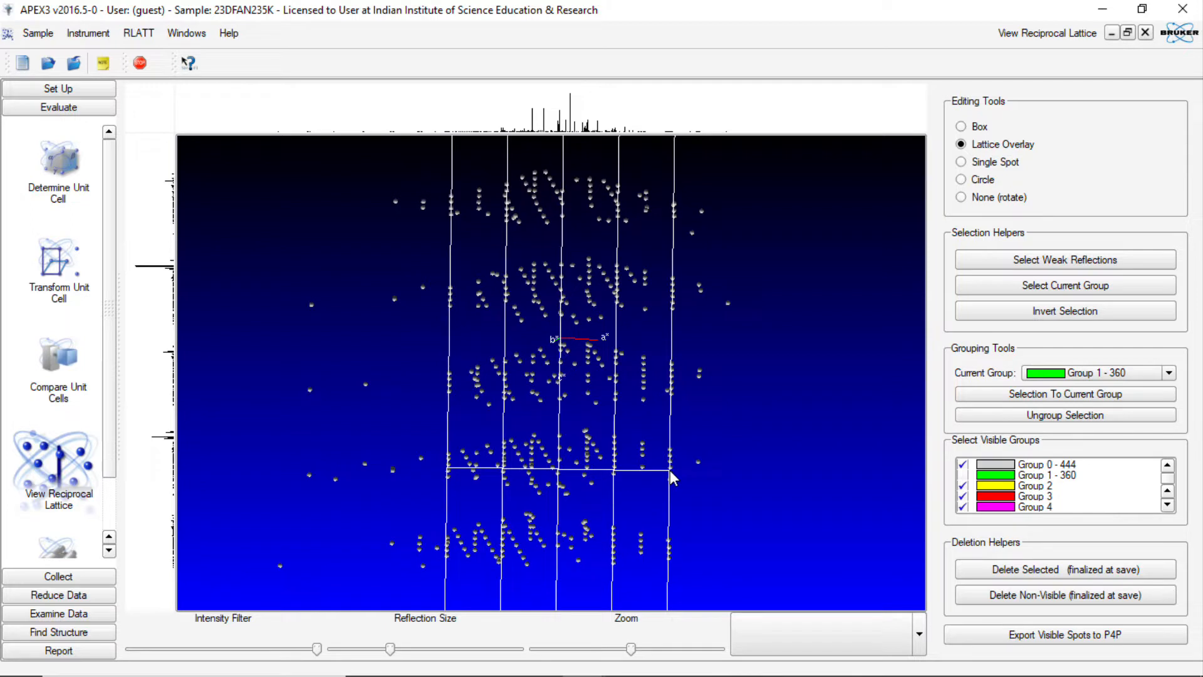
pyautogui.scroll(3, 670, 470)
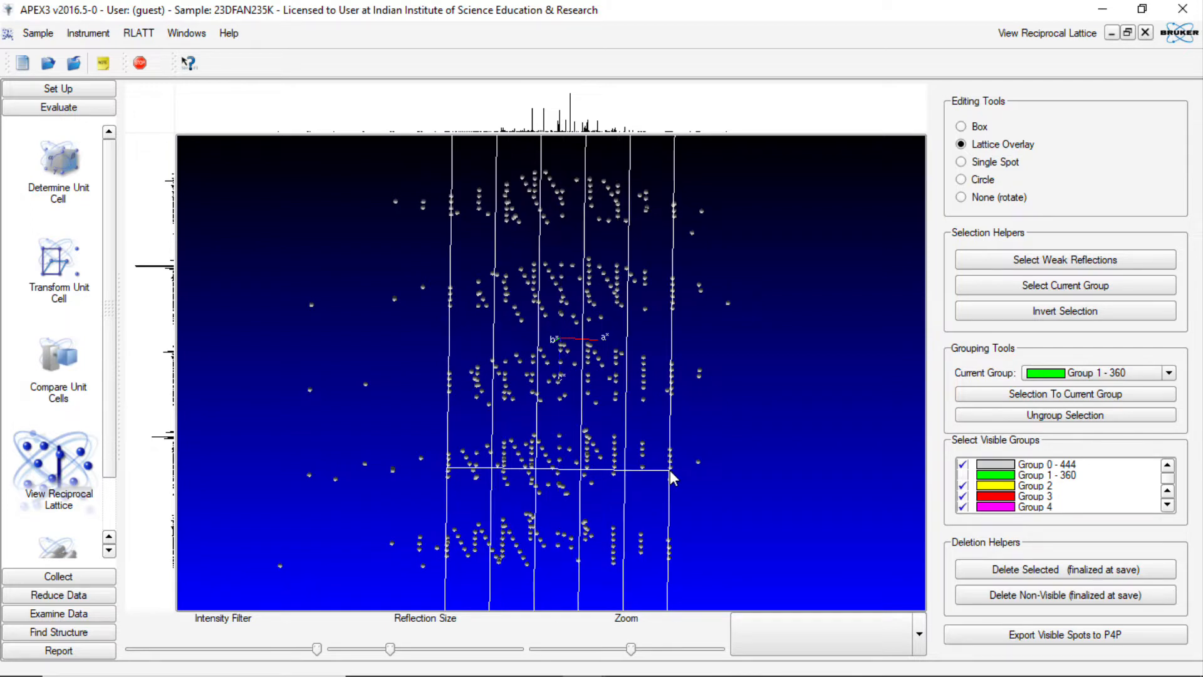
pyautogui.scroll(1, 671, 470)
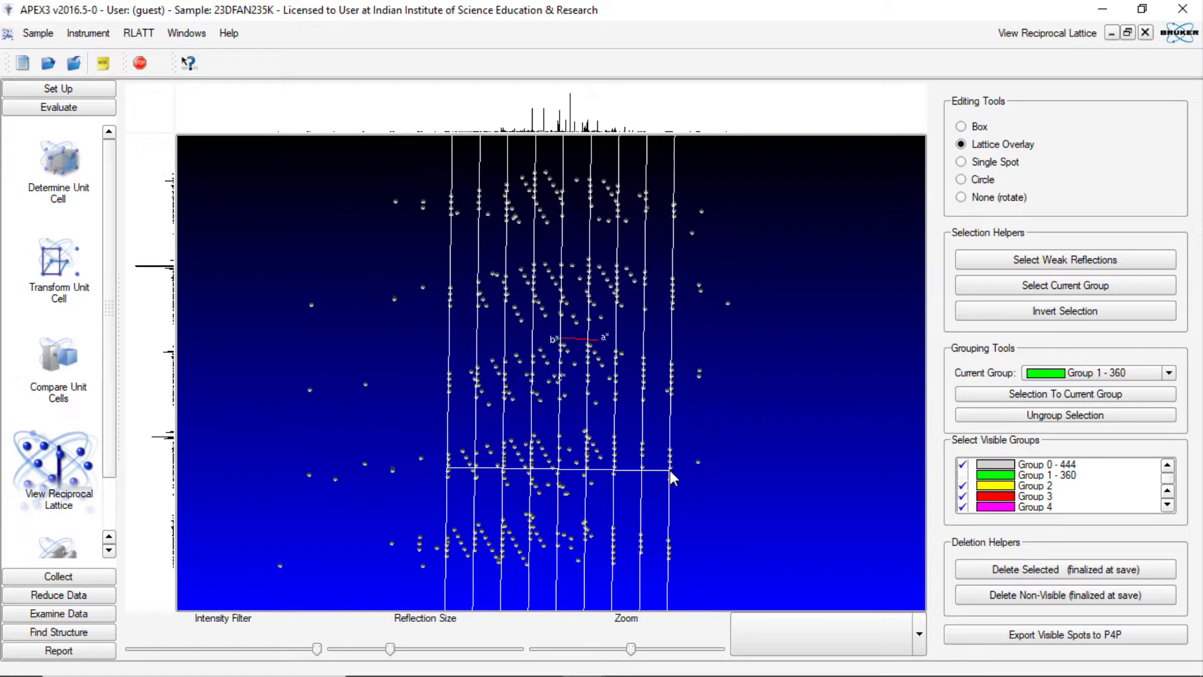
pyautogui.rightClick(671, 470)
pyautogui.scroll(1, 791, 357)
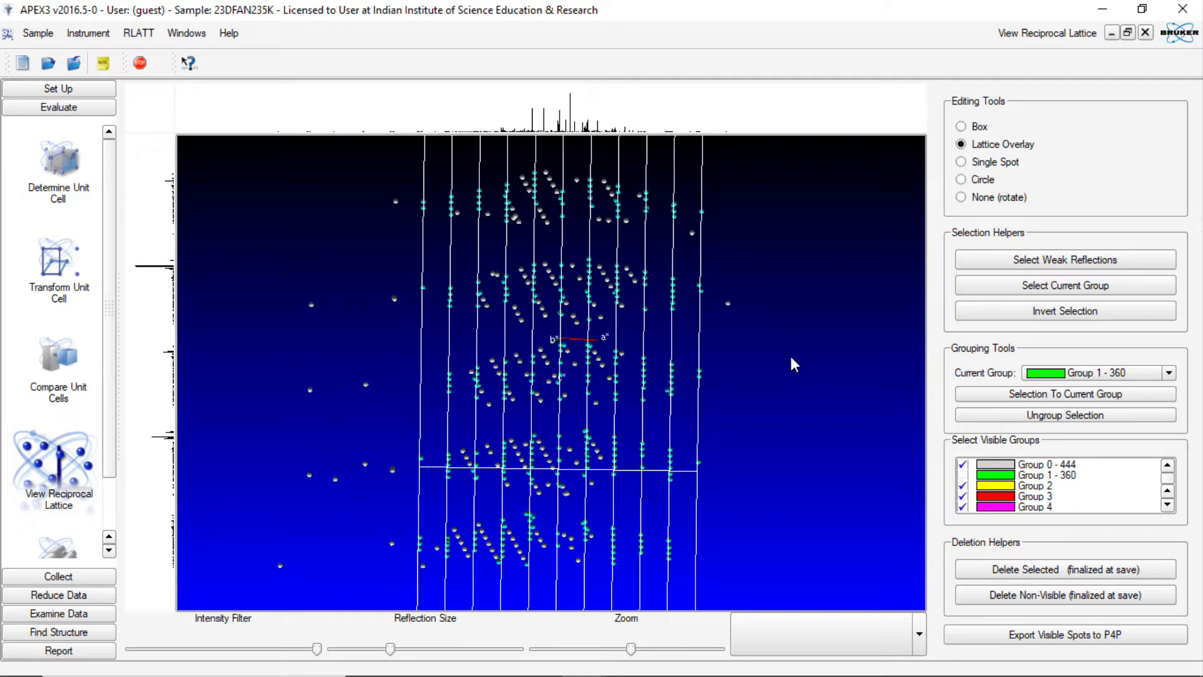
pyautogui.scroll(1, 790, 358)
pyautogui.scroll(1, 791, 359)
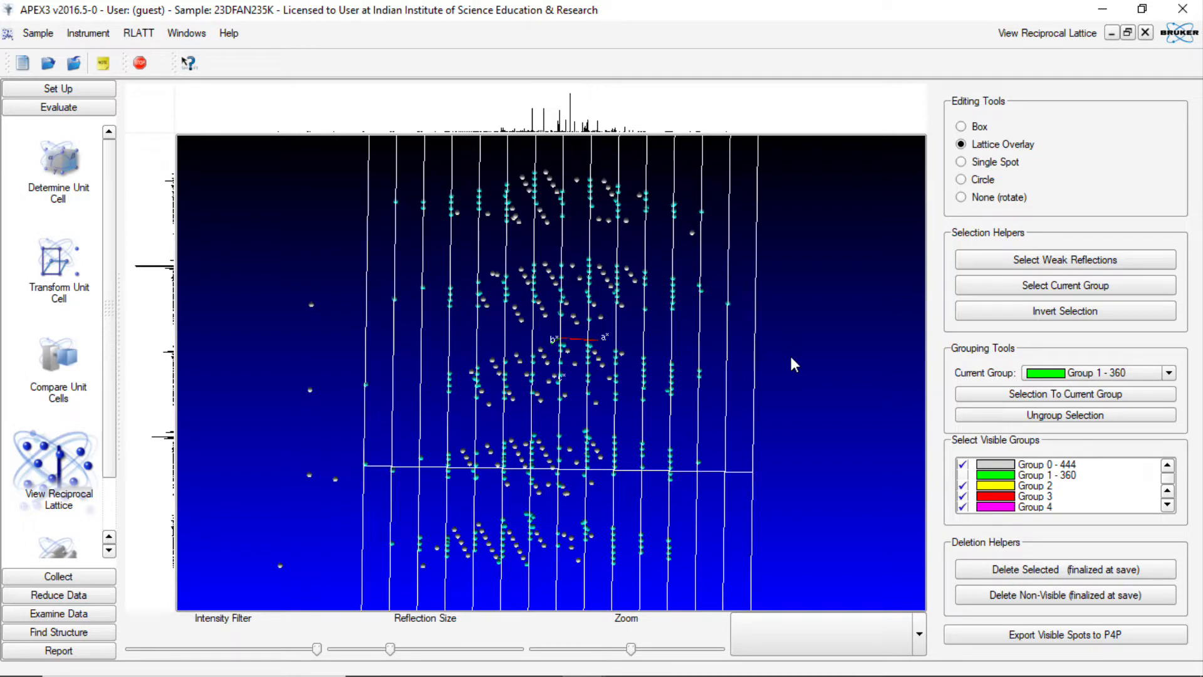
pyautogui.scroll(1, 790, 360)
pyautogui.scroll(1, 795, 363)
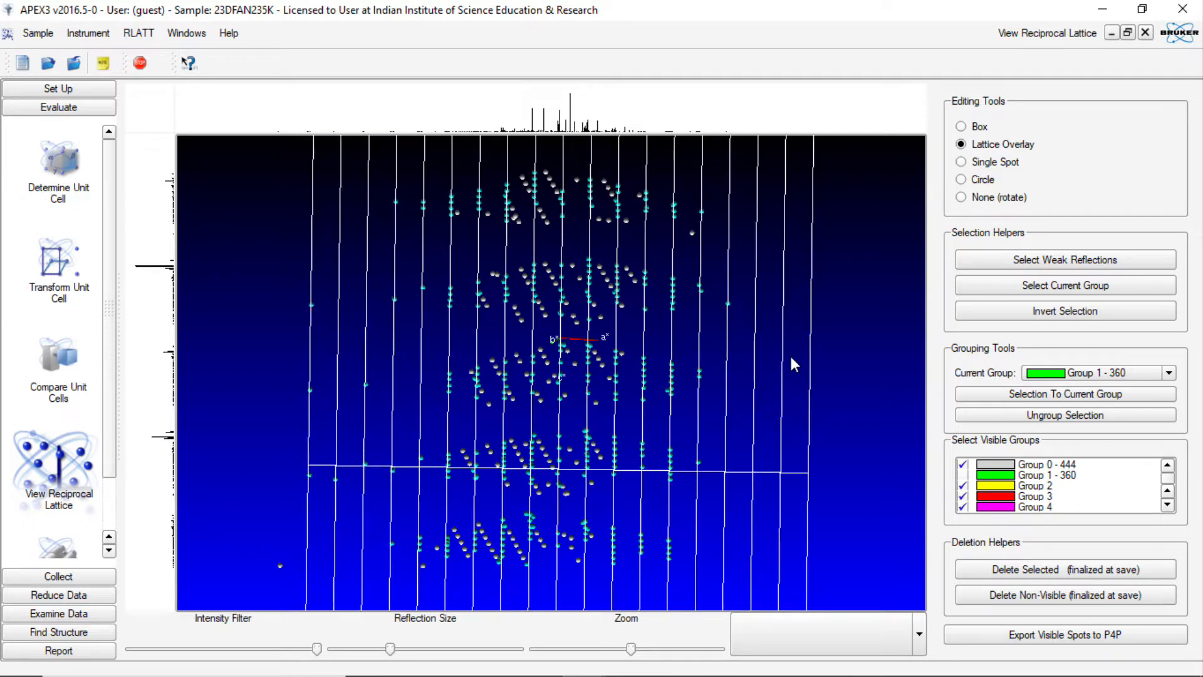
pyautogui.scroll(1, 791, 365)
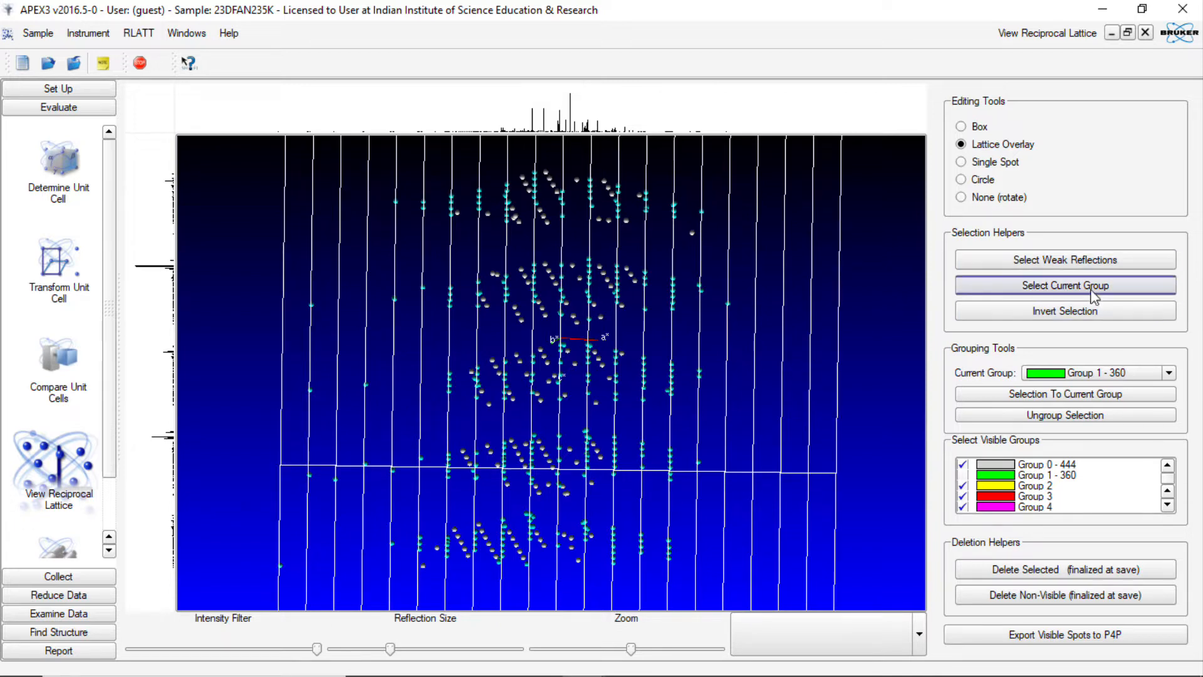
# Step: Invert the selection and assign the reflections lying off the overlay lines to Group 2
pyautogui.click(1048, 316)
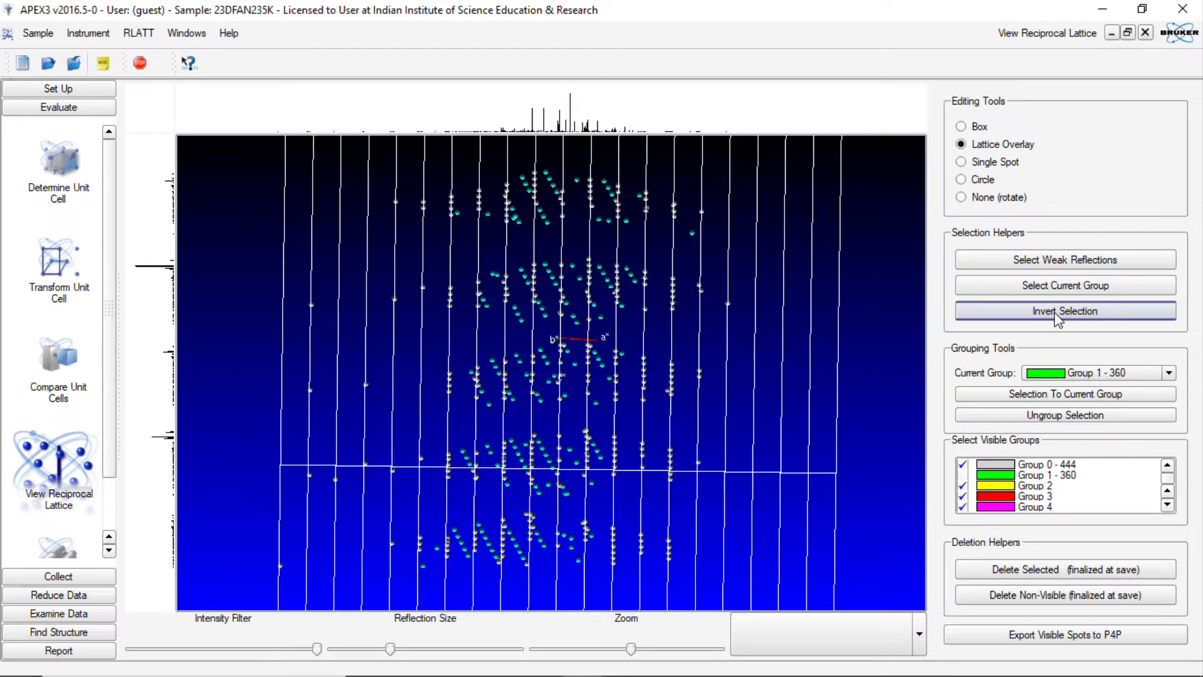
pyautogui.click(1094, 373)
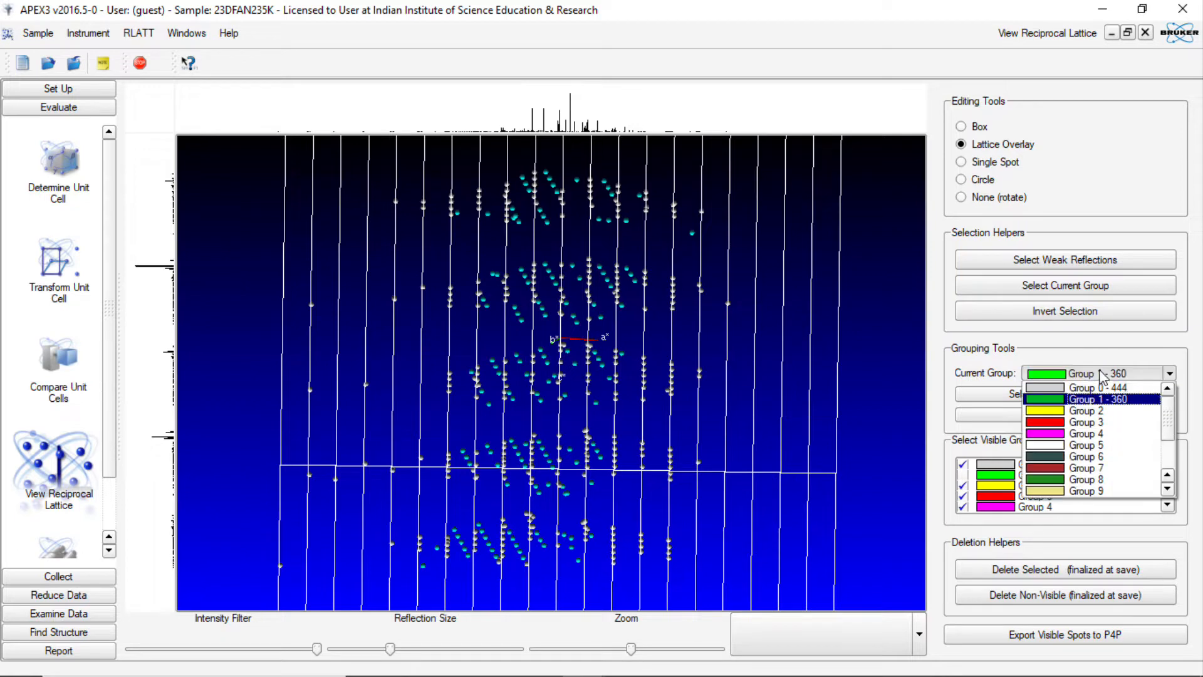
pyautogui.click(1093, 411)
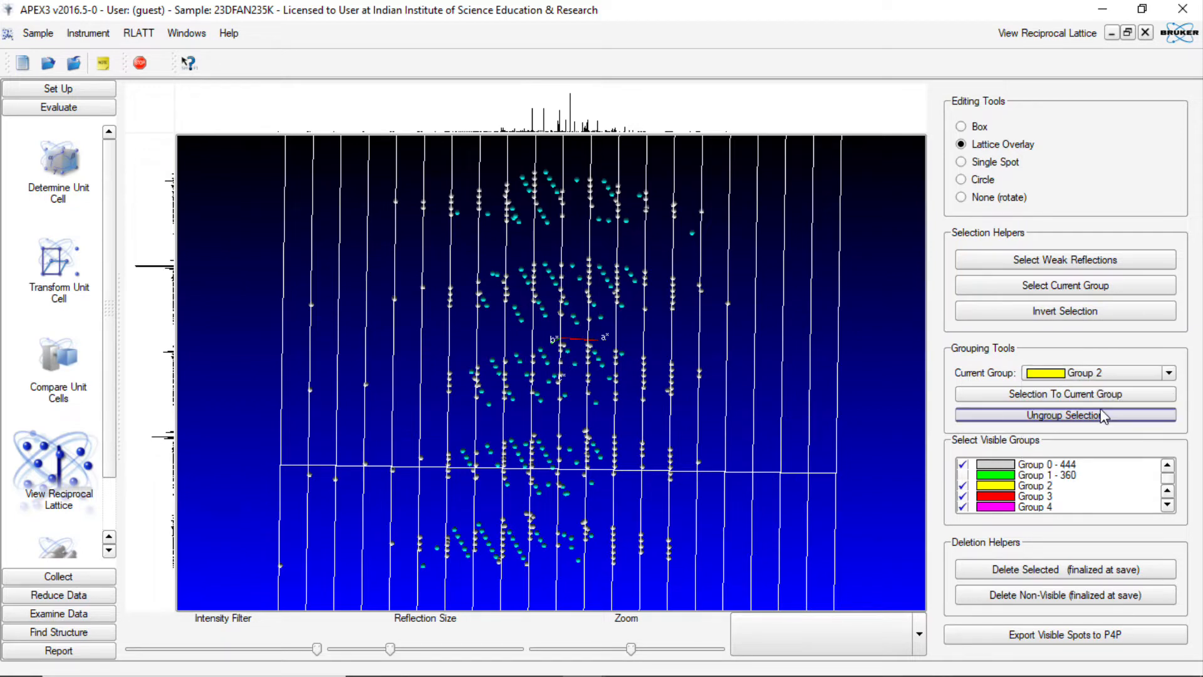
pyautogui.click(1040, 394)
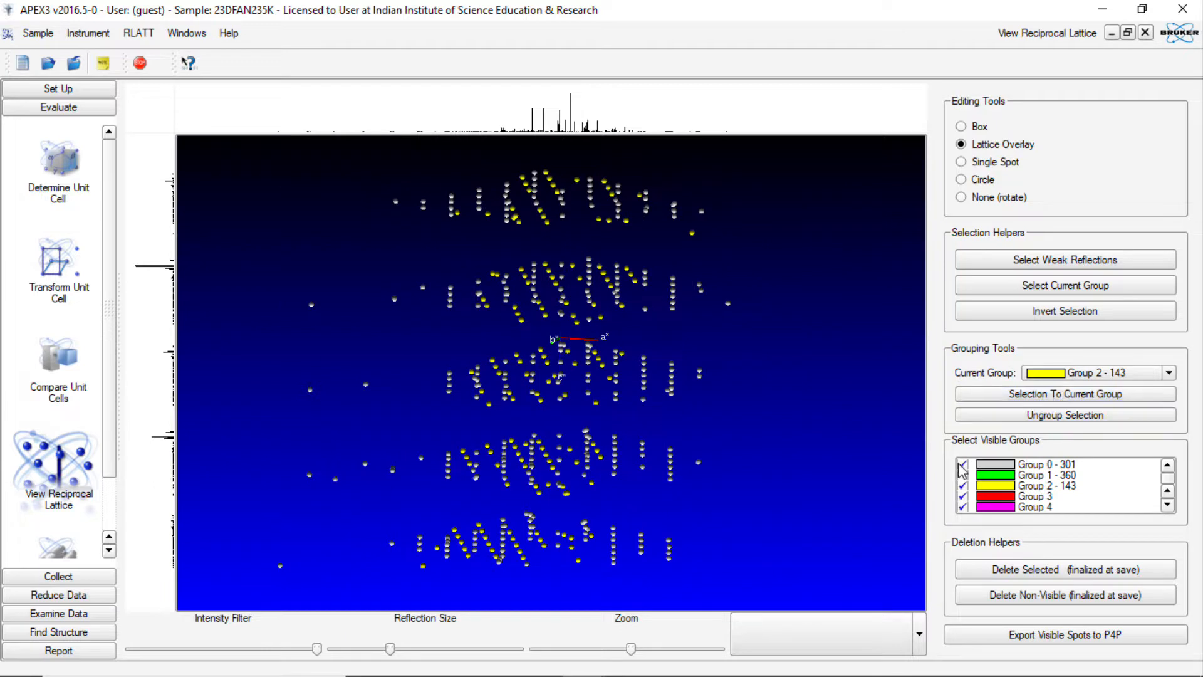
# Step: Hide Group 2, rotate the remaining lattice so its layers form thin horizontal rows, and move it back into view
pyautogui.click(963, 487)
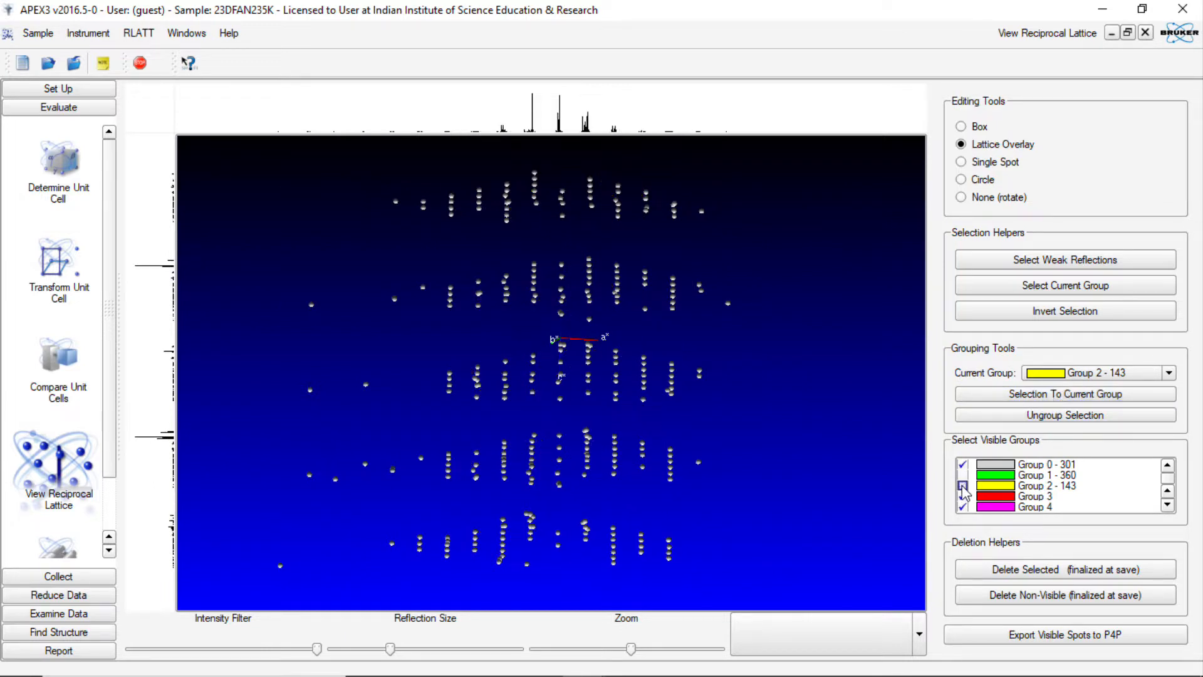
pyautogui.rightClick(756, 221)
pyautogui.moveTo(791, 225)
pyautogui.click(850, 226)
pyautogui.moveTo(800, 384); pyautogui.dragTo(690, 361)
pyautogui.rightClick(689, 363)
pyautogui.moveTo(742, 371)
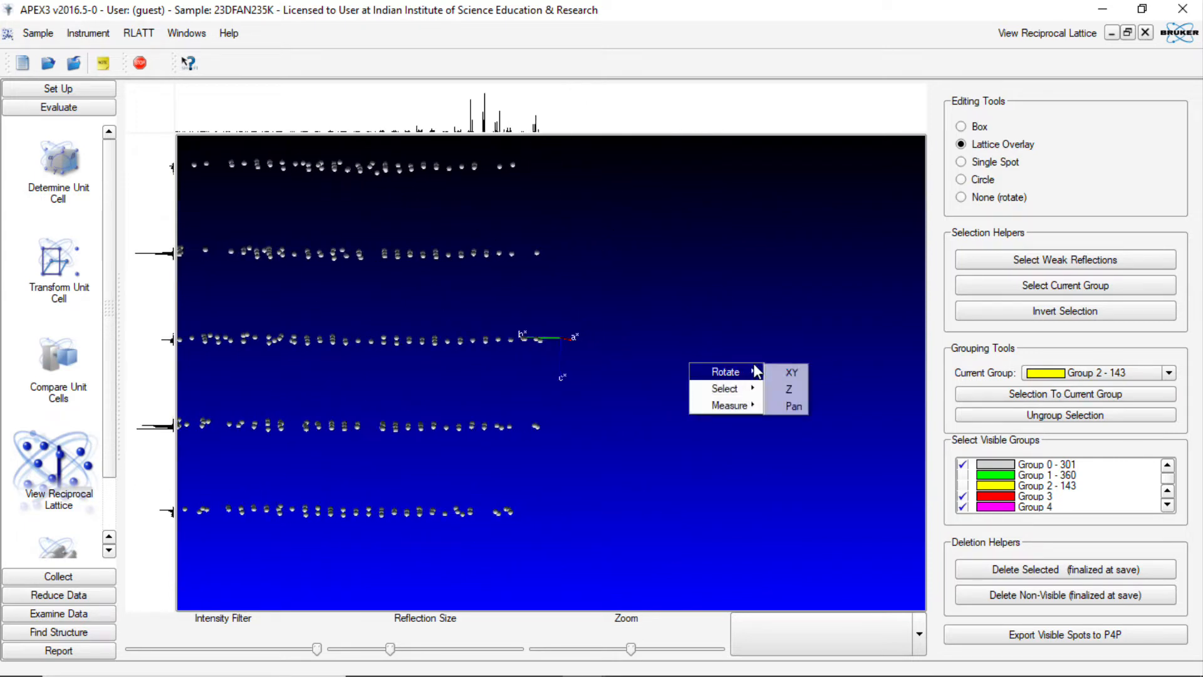
pyautogui.click(795, 403)
pyautogui.moveTo(817, 311); pyautogui.dragTo(820, 310)
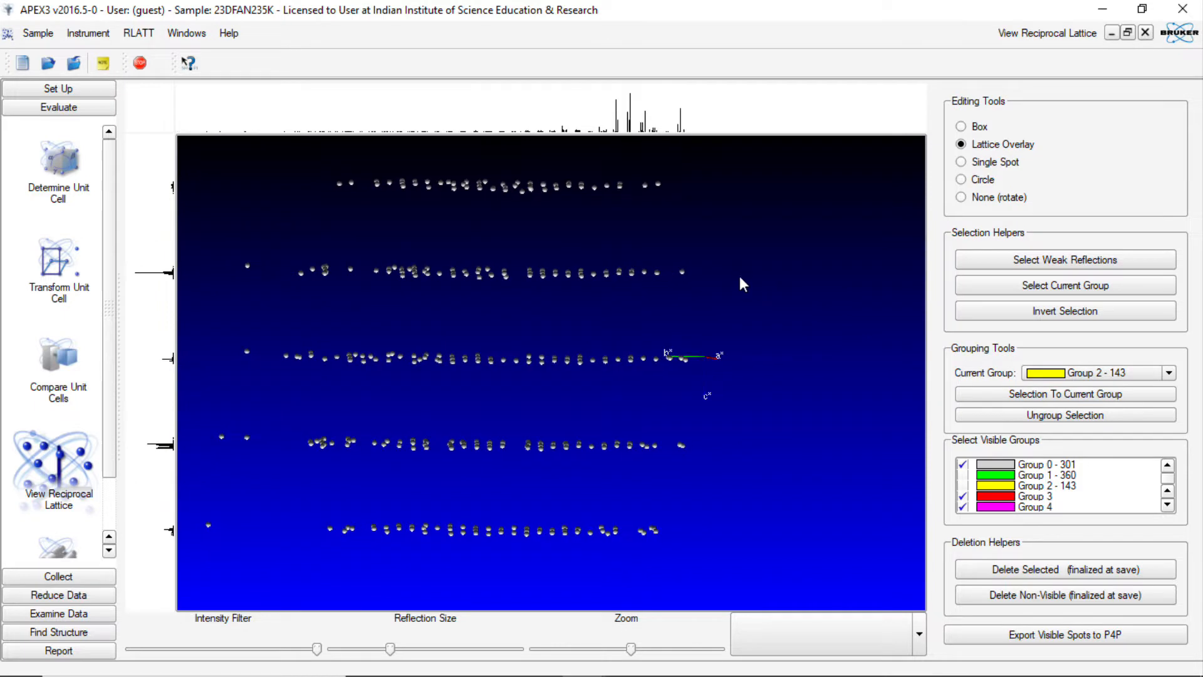
# Step: Rotate the Group 0 lattice until its reflections line up in long, slightly slanted, evenly spaced columns
pyautogui.rightClick(740, 277)
pyautogui.moveTo(798, 287)
pyautogui.click(841, 287)
pyautogui.moveTo(802, 263); pyautogui.dragTo(733, 317)
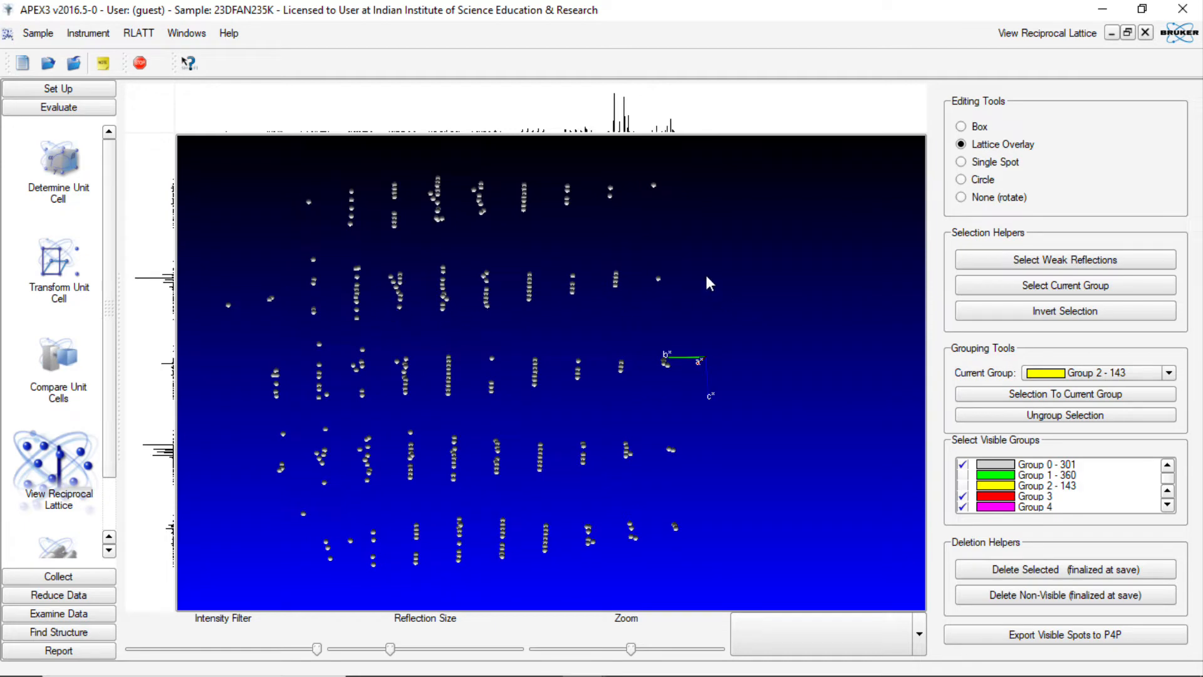
pyautogui.moveTo(706, 275); pyautogui.dragTo(714, 305)
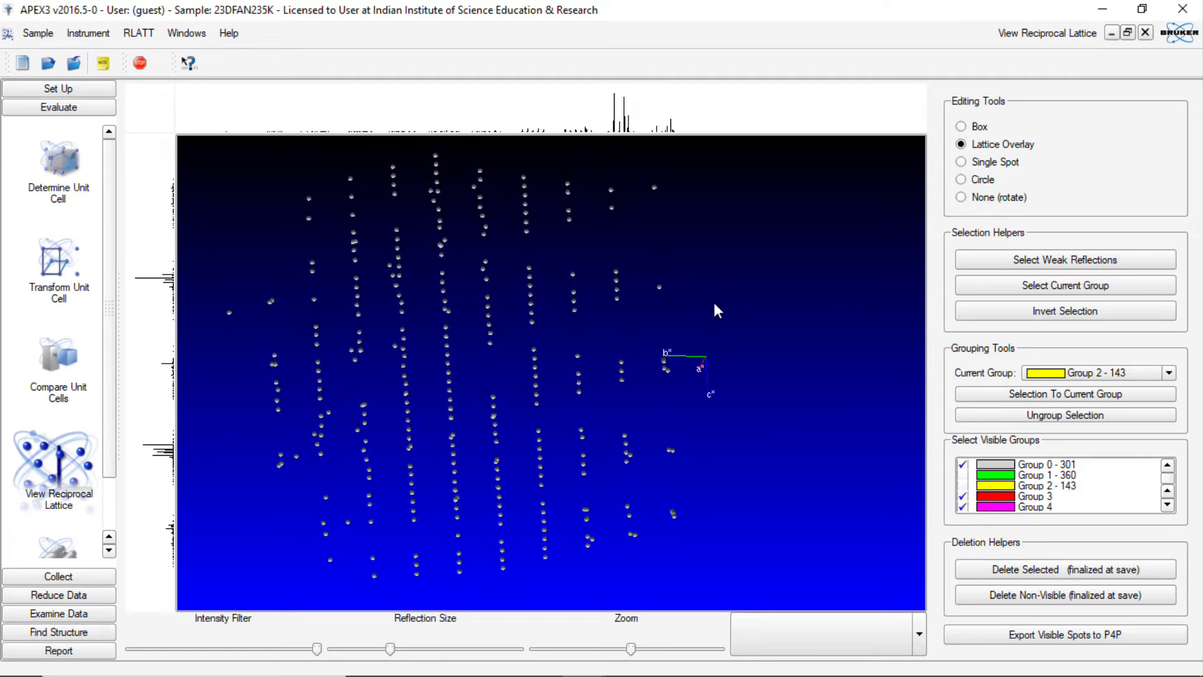
pyautogui.click(1007, 161)
pyautogui.click(1003, 146)
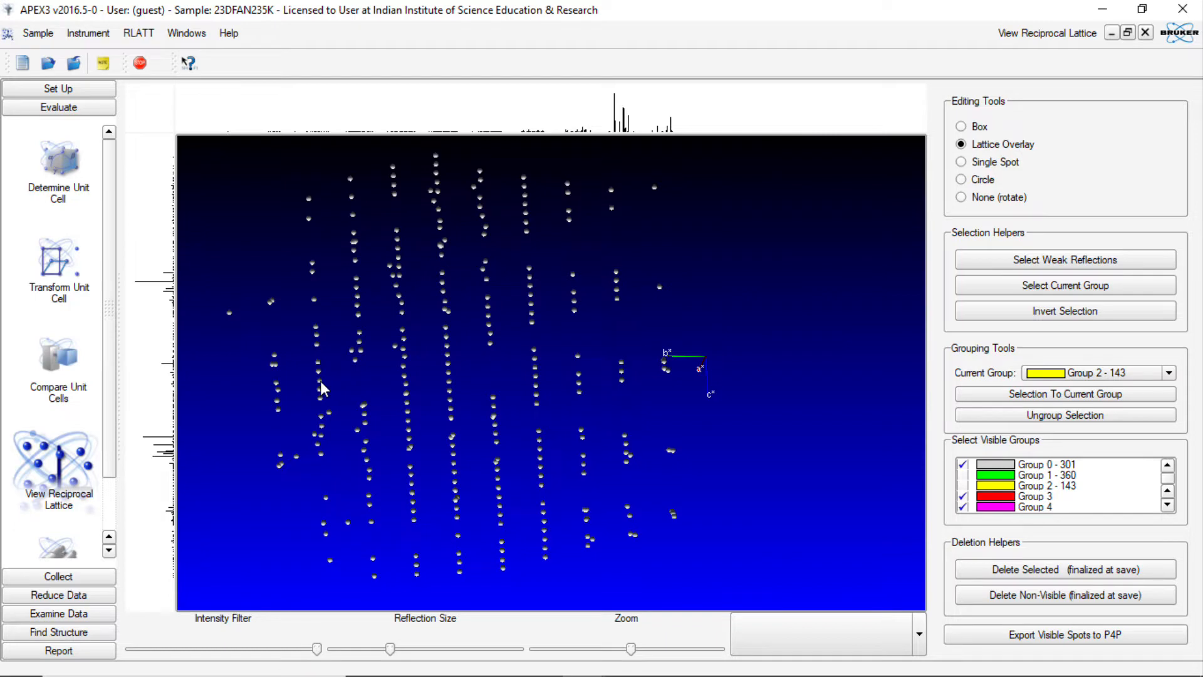
pyautogui.moveTo(319, 381); pyautogui.dragTo(520, 369)
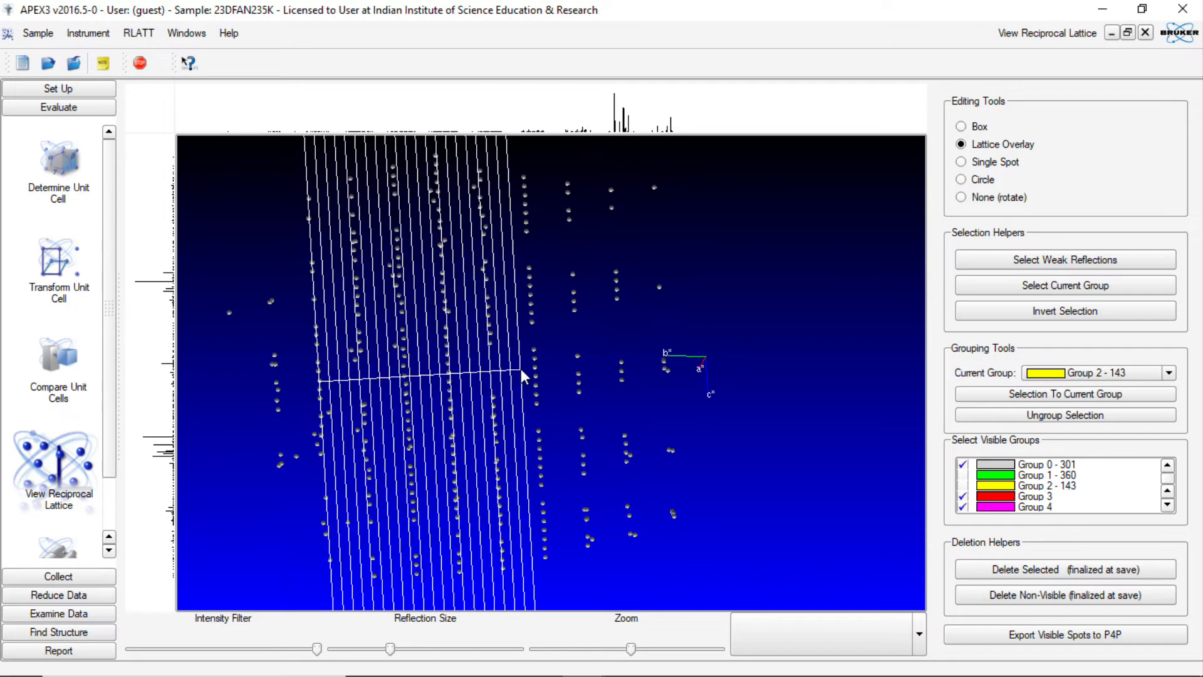
pyautogui.scroll(-19, 521, 368)
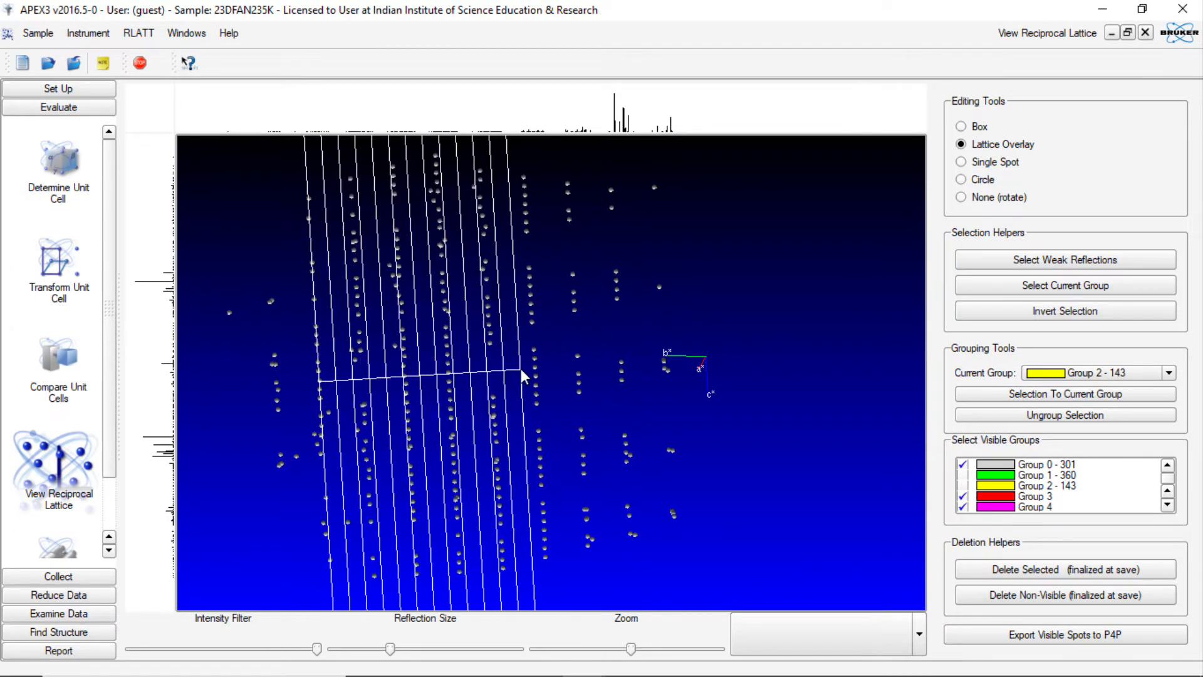
pyautogui.moveTo(520, 368); pyautogui.dragTo(548, 367)
pyautogui.click(328, 378)
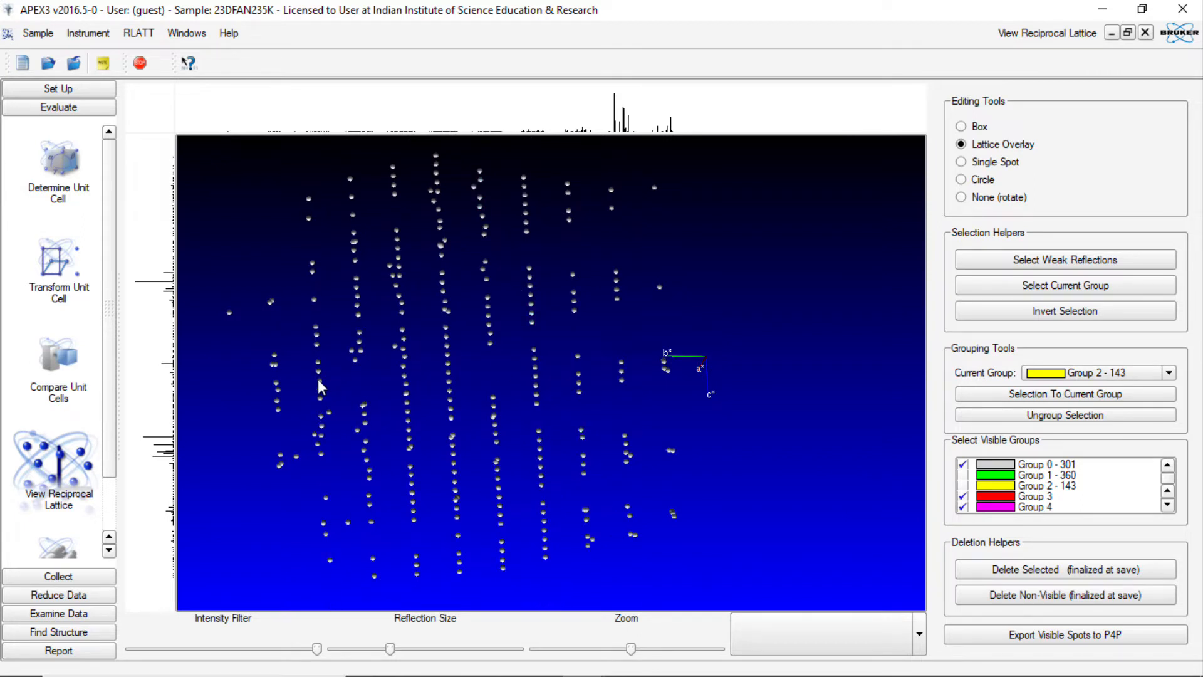
pyautogui.moveTo(322, 379); pyautogui.dragTo(537, 370)
pyautogui.click(537, 370)
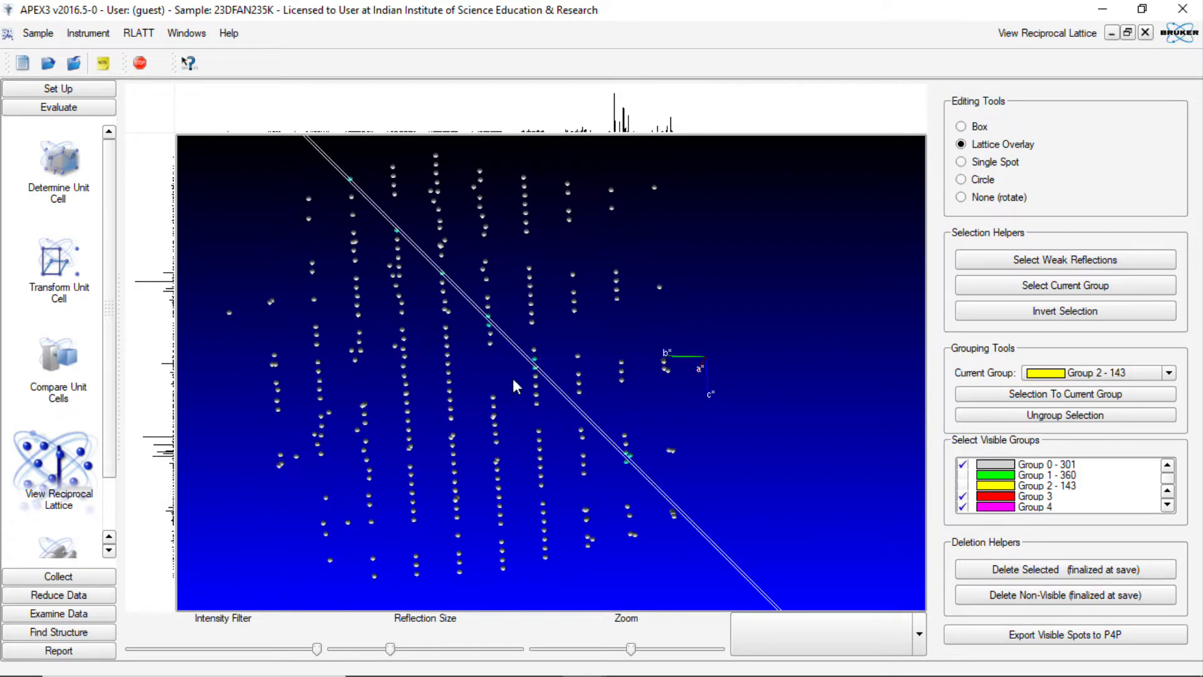
pyautogui.click(357, 386)
# Step: Fit a lattice overlay with five equal intervals between two columns, extended across the pattern, and add the reflections off its lines to Group 2
pyautogui.moveTo(318, 376); pyautogui.dragTo(534, 358)
pyautogui.scroll(1, 533, 358)
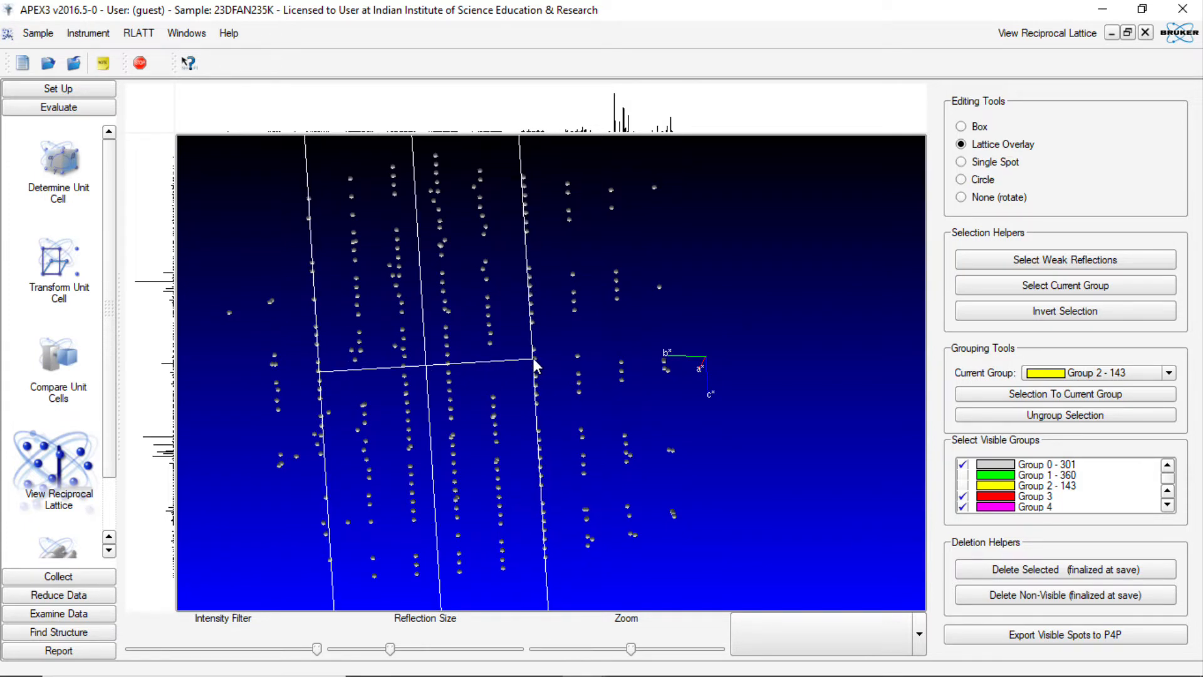
pyautogui.scroll(3, 533, 362)
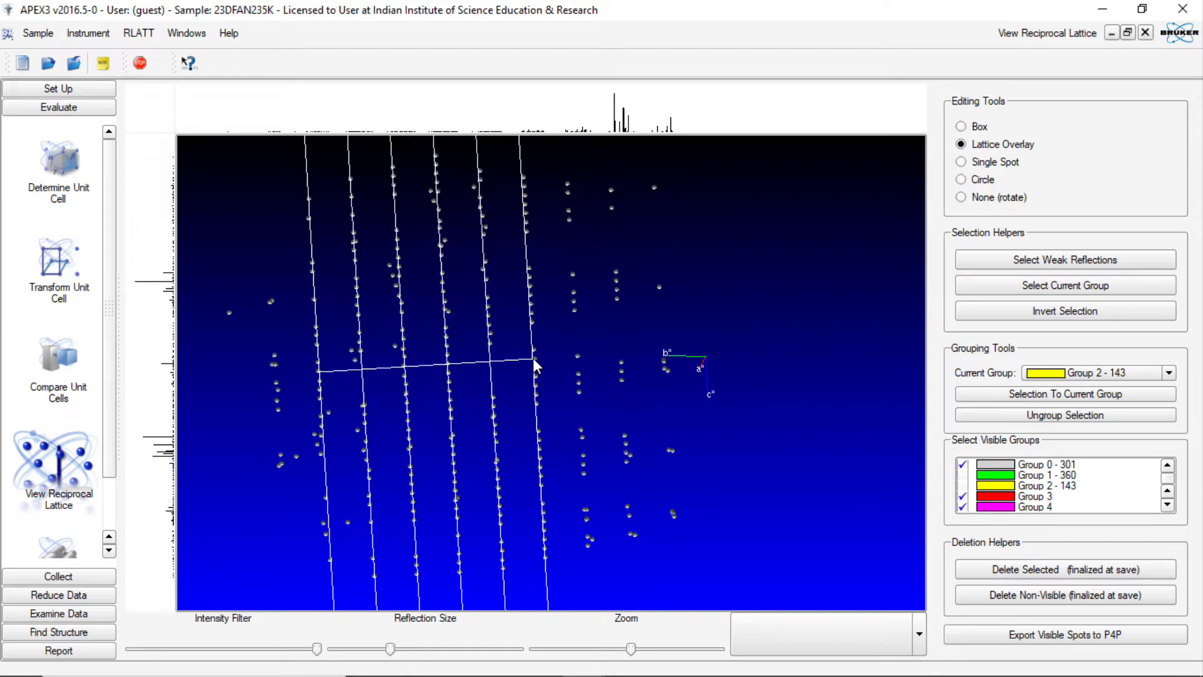
pyautogui.moveTo(534, 359); pyautogui.dragTo(533, 359)
pyautogui.scroll(2, 534, 359)
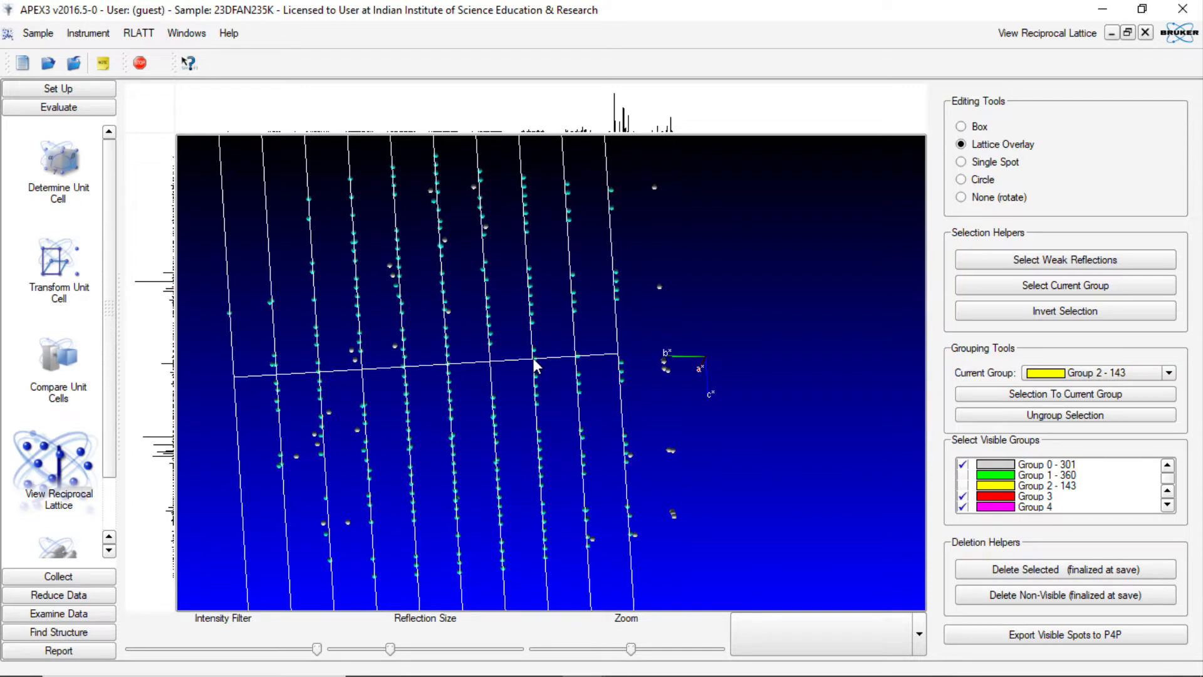
pyautogui.scroll(1, 534, 362)
pyautogui.scroll(1, 534, 358)
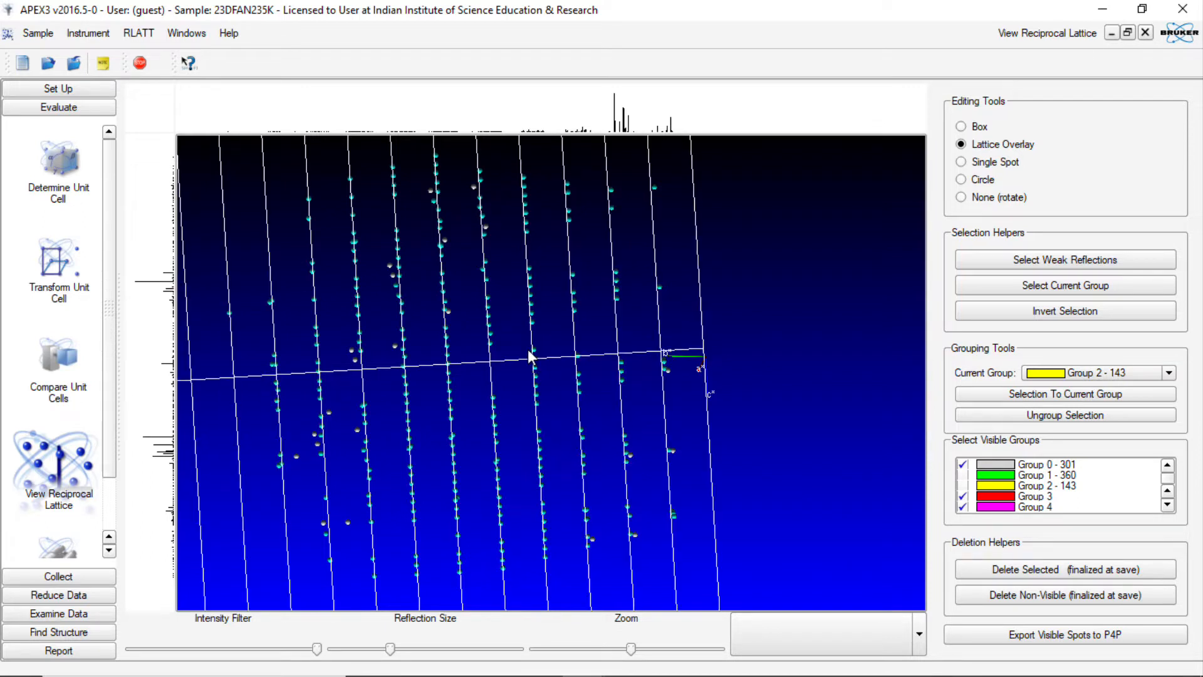
pyautogui.click(1100, 313)
pyautogui.click(1059, 393)
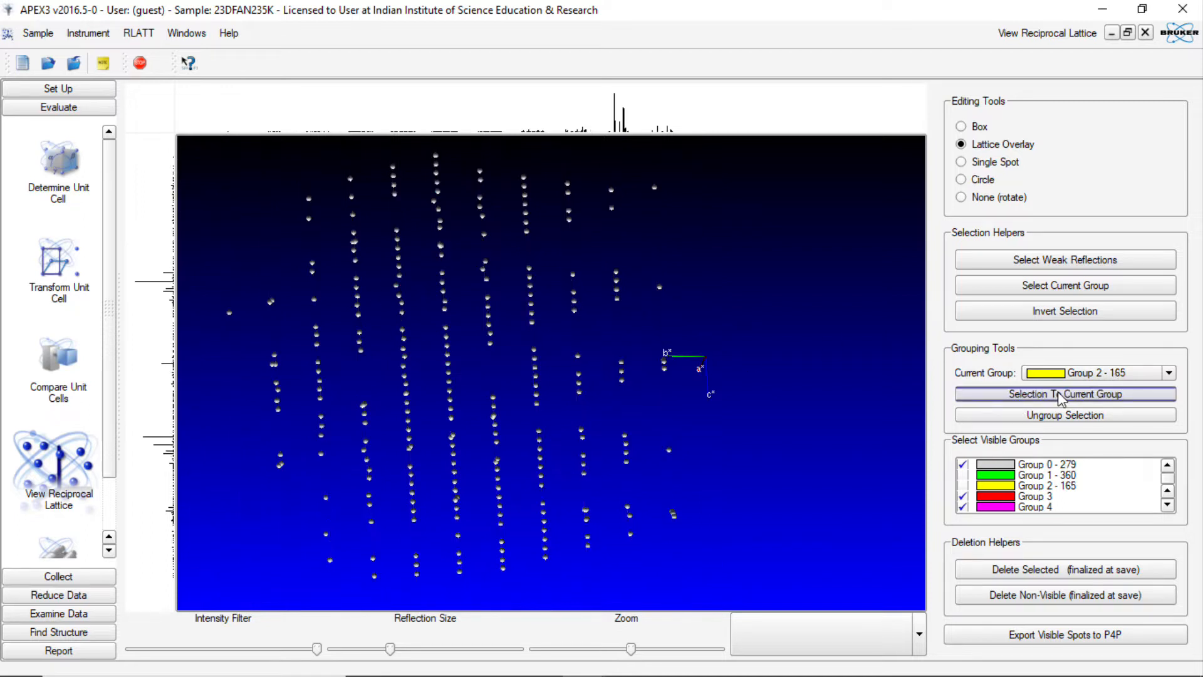
# Step: Rotate the remaining Group 0 lattice to check that its reflections form regularly spaced rows and columns
pyautogui.rightClick(711, 250)
pyautogui.moveTo(749, 260)
pyautogui.click(808, 261)
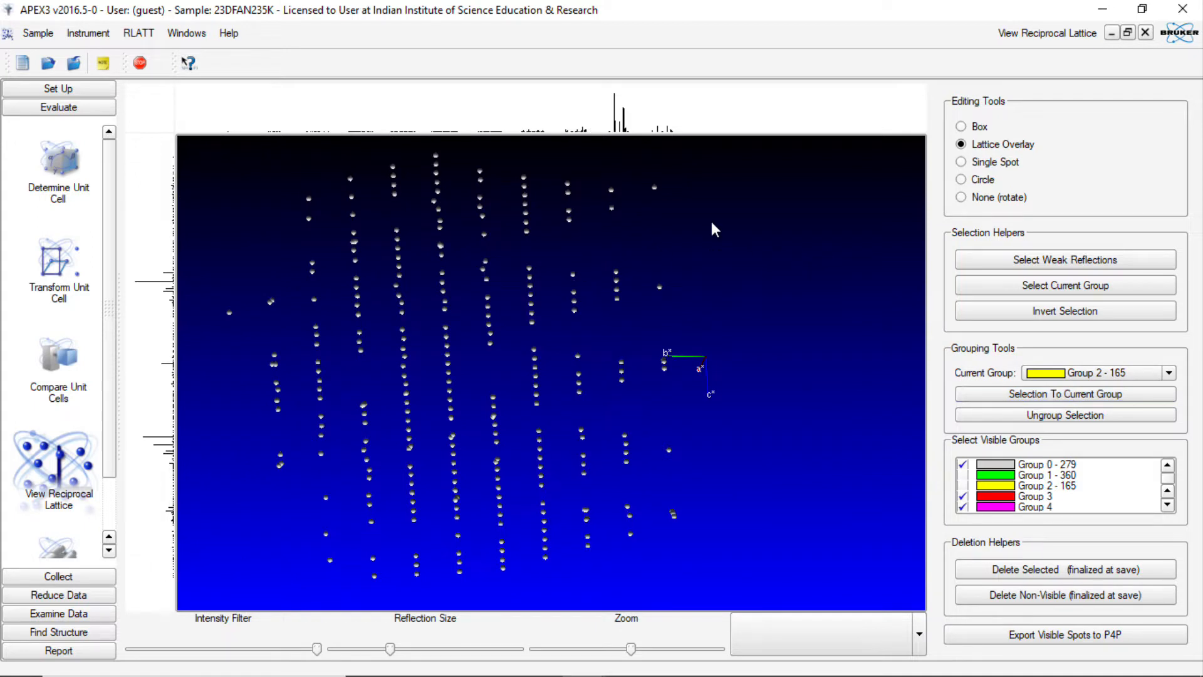
pyautogui.moveTo(714, 225); pyautogui.dragTo(694, 336)
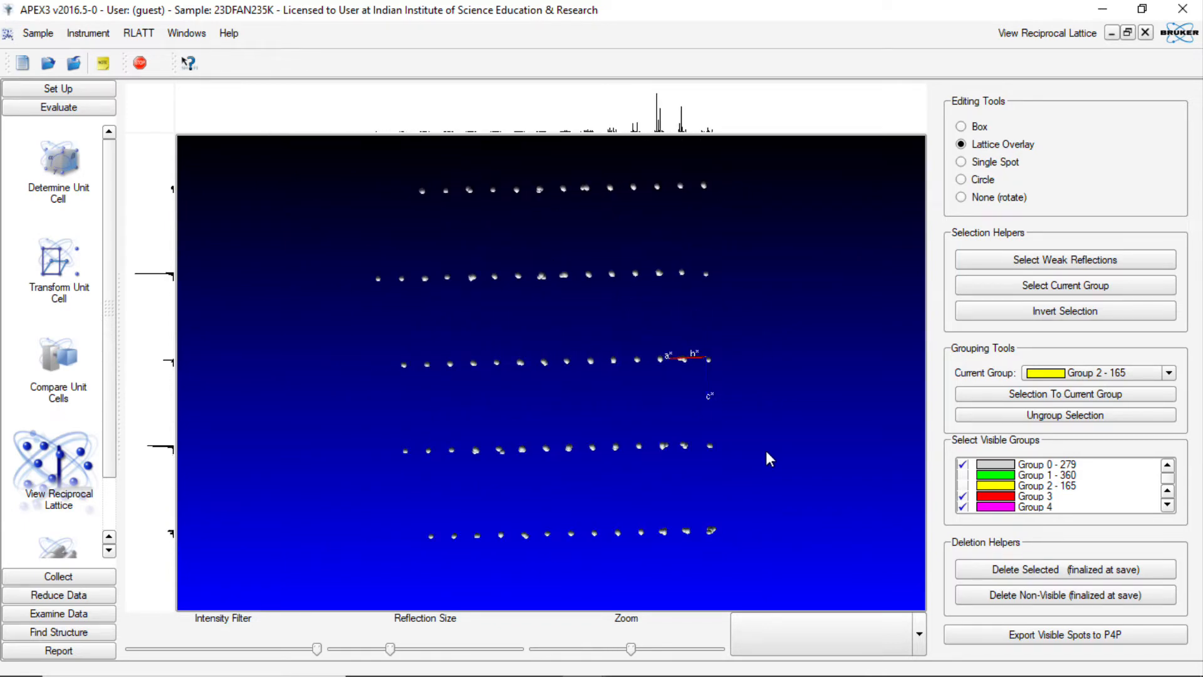
# Step: Show only Group 2 by hiding Groups 0 and 1, and rotate its reflections to inspect their lattice
pyautogui.click(964, 485)
pyautogui.click(963, 465)
pyautogui.click(963, 475)
pyautogui.moveTo(649, 389); pyautogui.dragTo(763, 378)
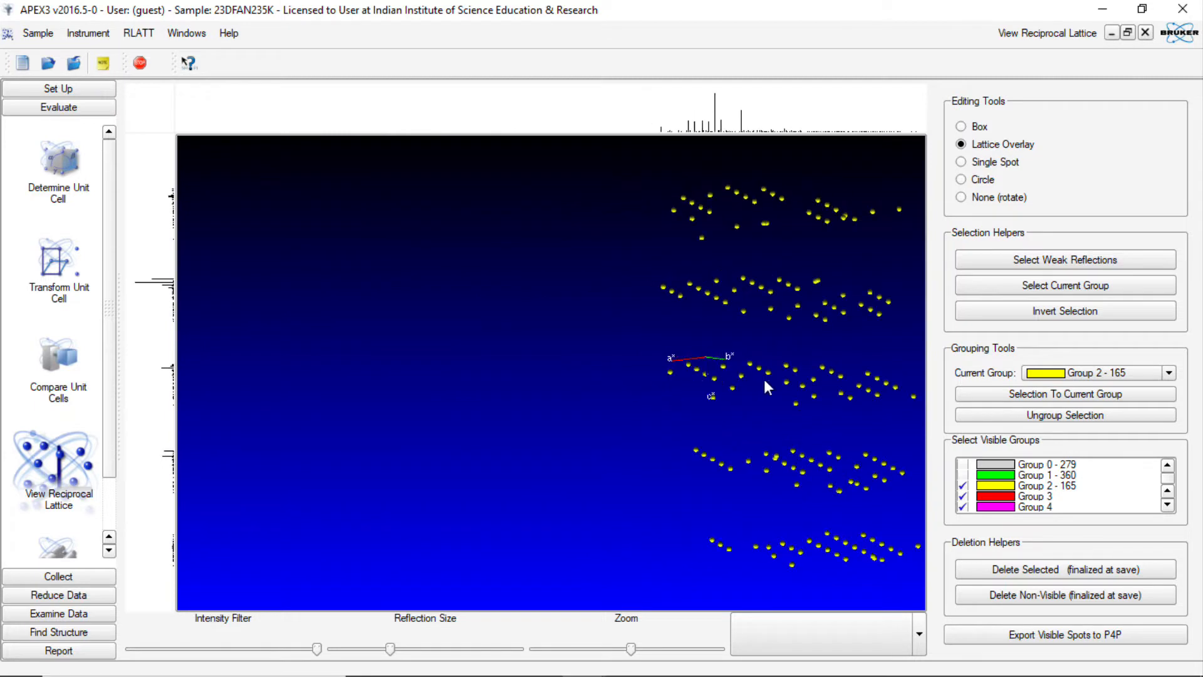
# Step: Centre the Group 2 reflections in the view and rotate them about XY until they line up in slightly slanted columns
pyautogui.rightClick(772, 383)
pyautogui.moveTo(815, 390)
pyautogui.click(872, 427)
pyautogui.moveTo(627, 370); pyautogui.dragTo(493, 357)
pyautogui.moveTo(713, 372); pyautogui.dragTo(606, 364)
pyautogui.rightClick(640, 370)
pyautogui.moveTo(702, 377)
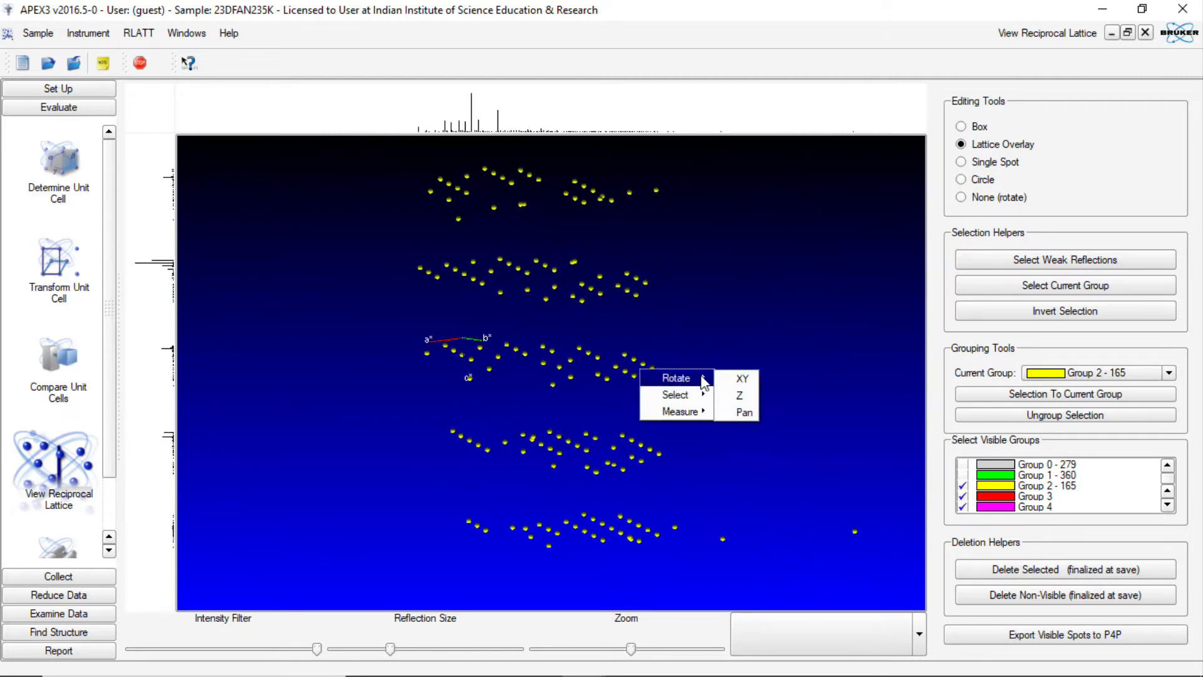
pyautogui.click(741, 378)
pyautogui.moveTo(741, 379); pyautogui.dragTo(638, 313)
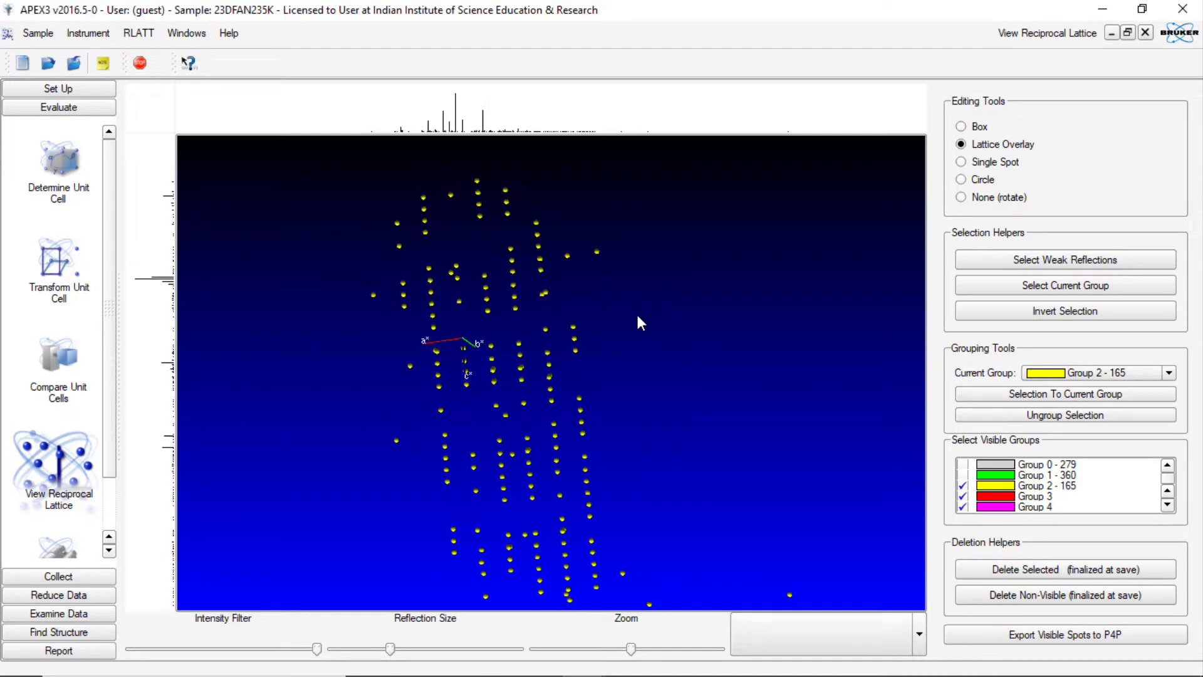
# Step: Try to regroup the reflections off a five-interval lattice overlay fitted to the slanted columns, with Group 2 as the current group
pyautogui.click(998, 164)
pyautogui.click(1009, 146)
pyautogui.moveTo(445, 469); pyautogui.dragTo(586, 460)
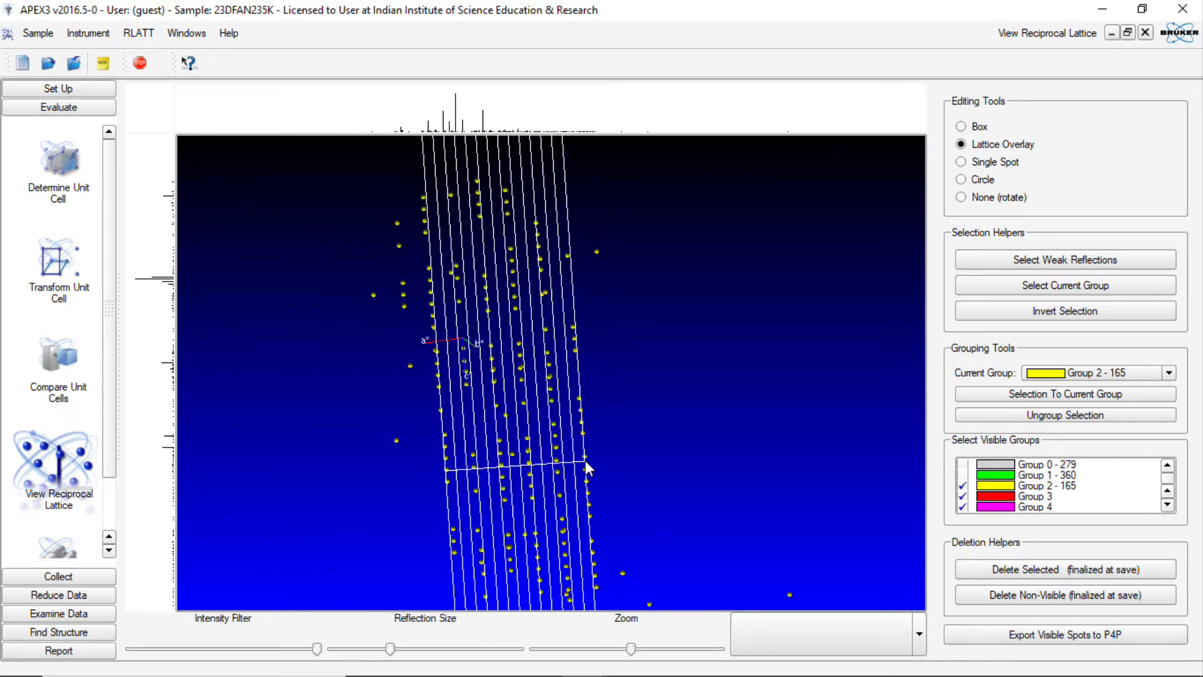
pyautogui.scroll(-12, 585, 461)
pyautogui.moveTo(585, 461); pyautogui.dragTo(586, 460)
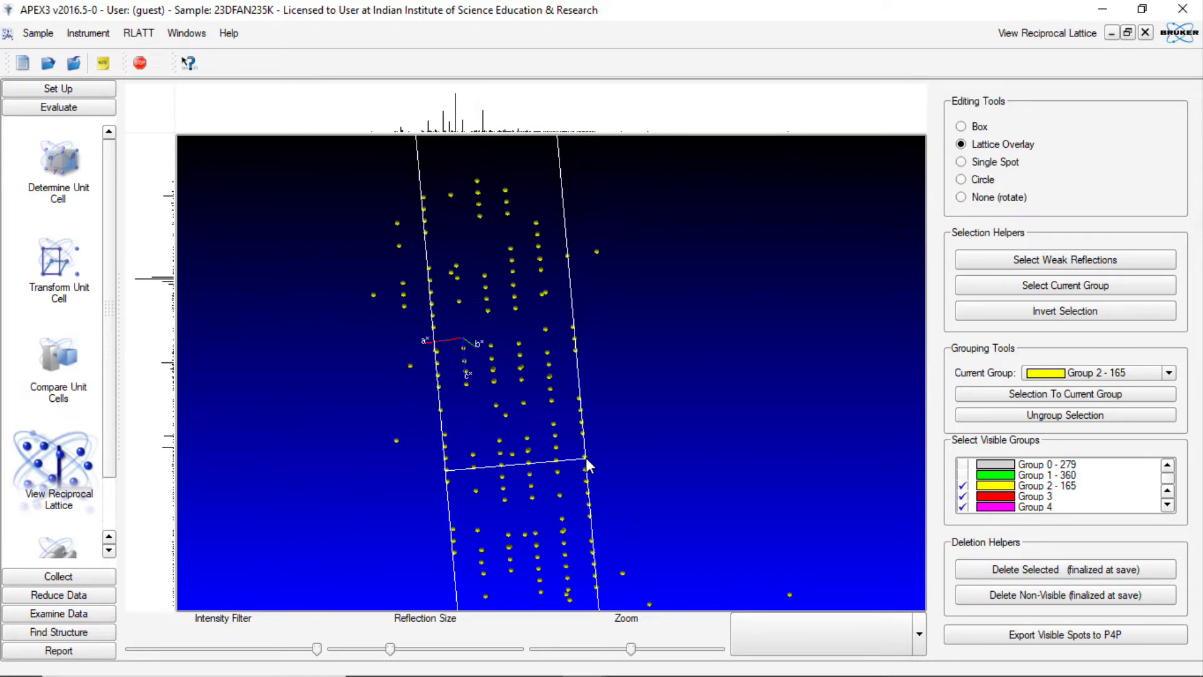
pyautogui.scroll(2, 586, 461)
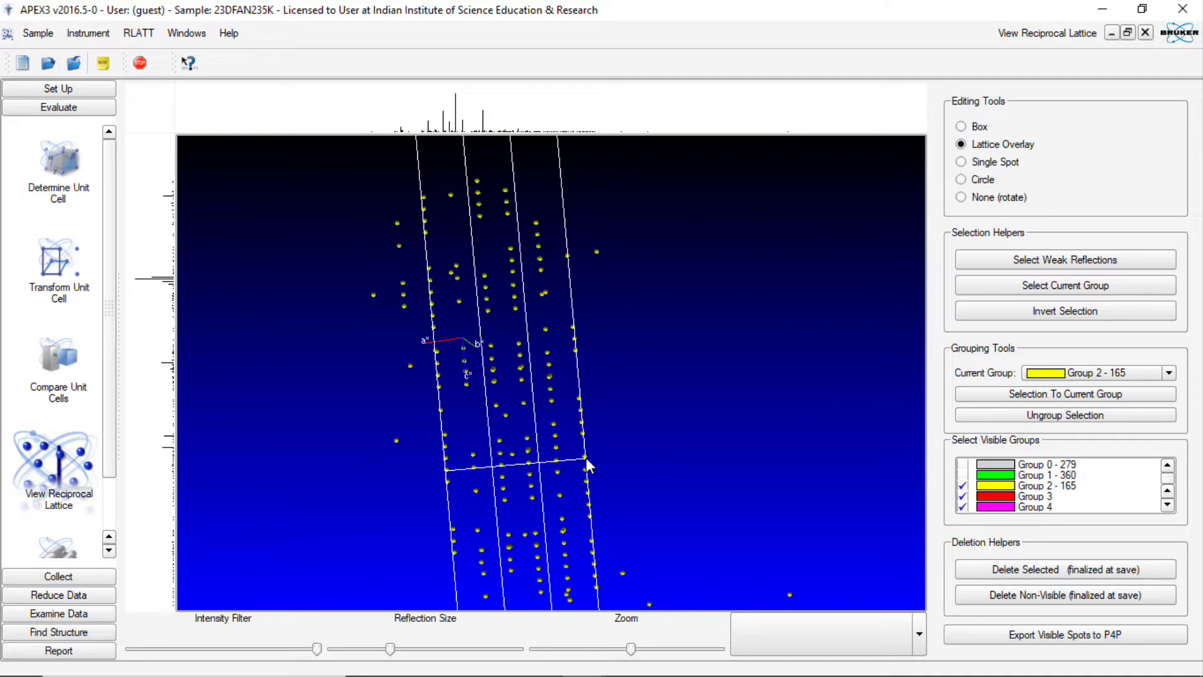
pyautogui.scroll(1, 586, 461)
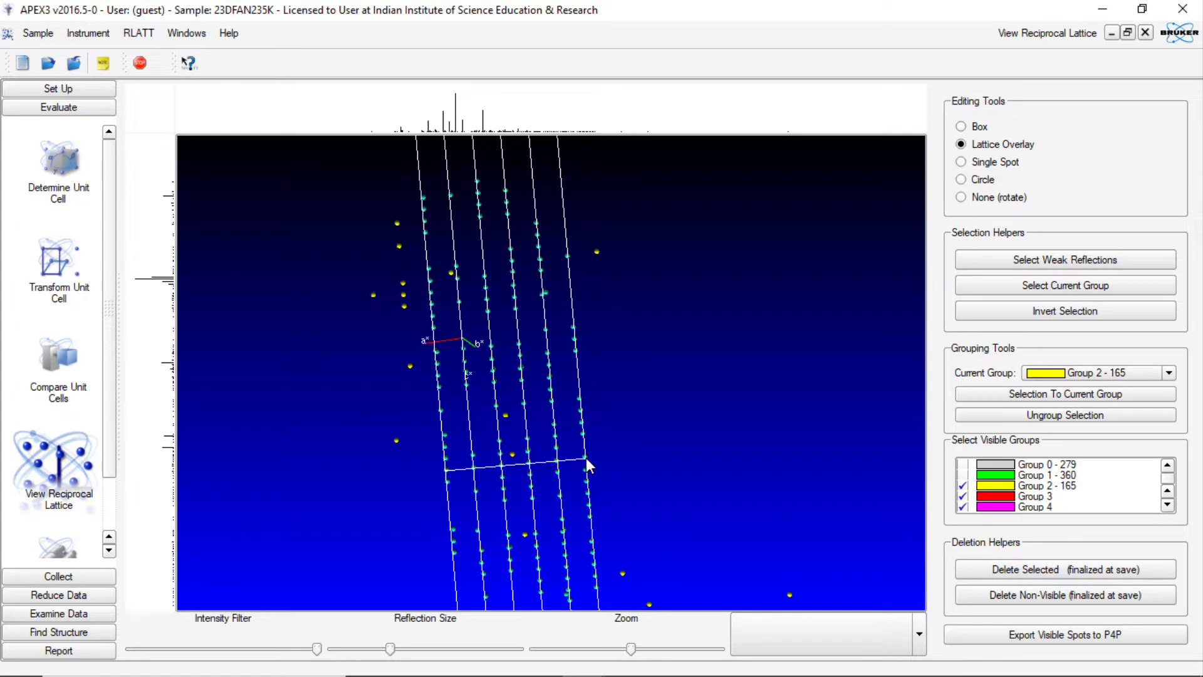
pyautogui.scroll(3, 586, 462)
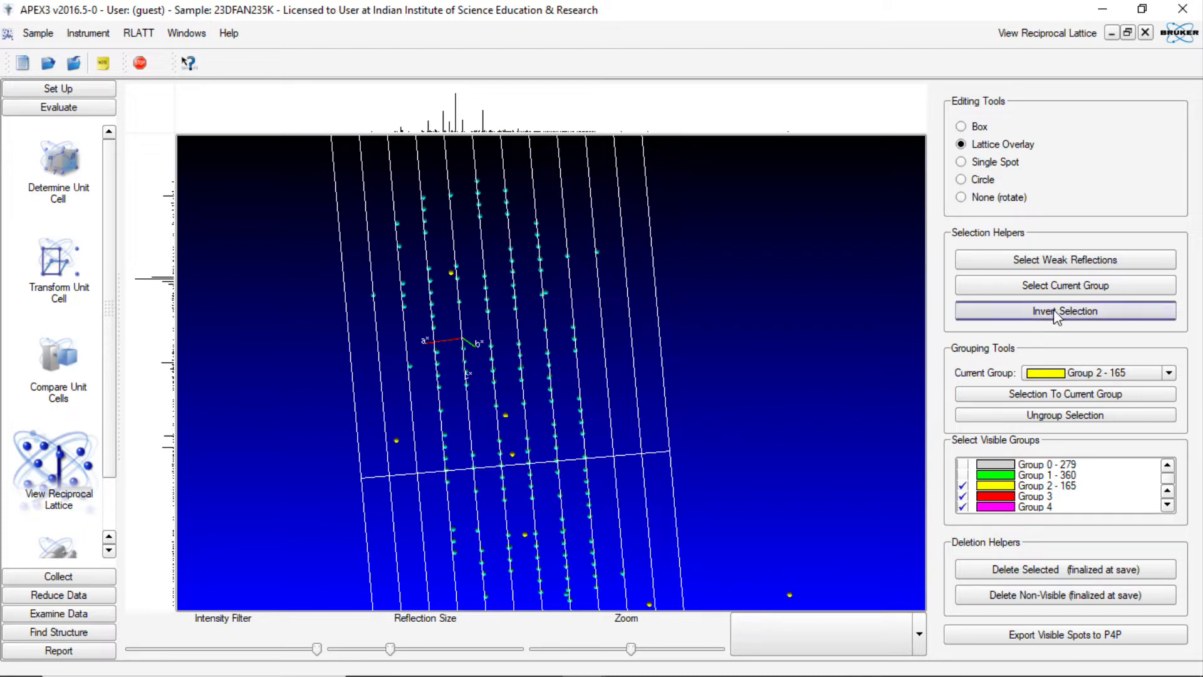
pyautogui.click(1088, 396)
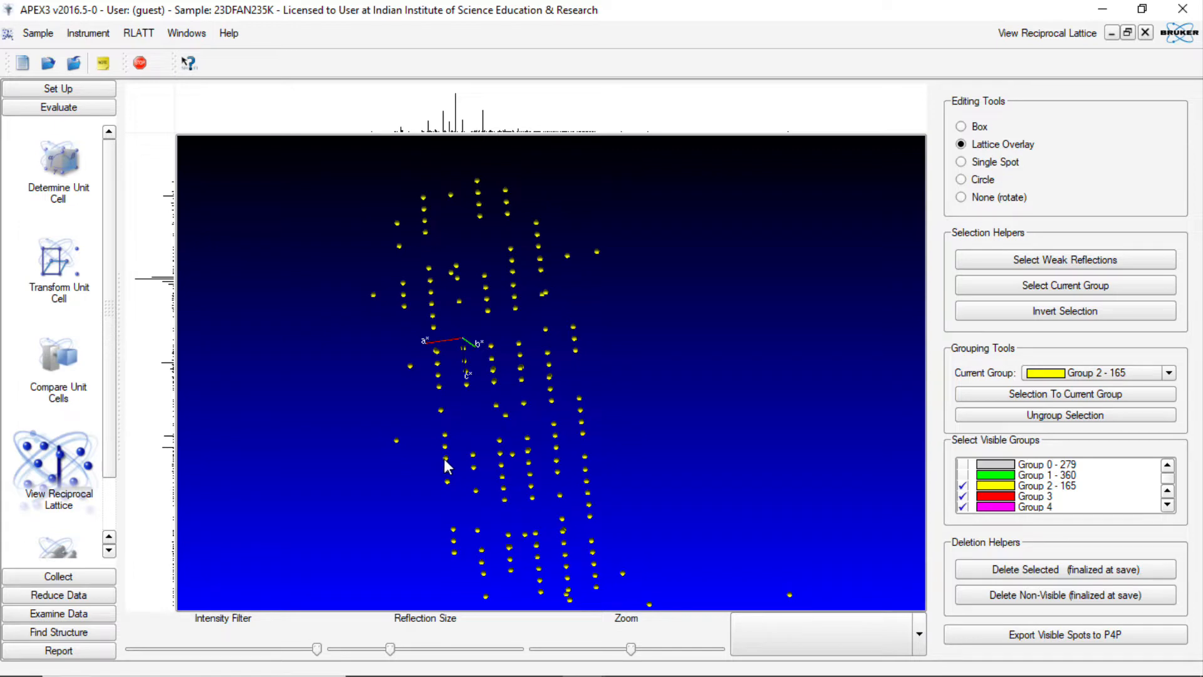
# Step: Fit a lattice overlay with five equal intervals between two outer Group 2 columns, extend it across the pattern, and select the reflections on its lines
pyautogui.moveTo(444, 455); pyautogui.dragTo(580, 438)
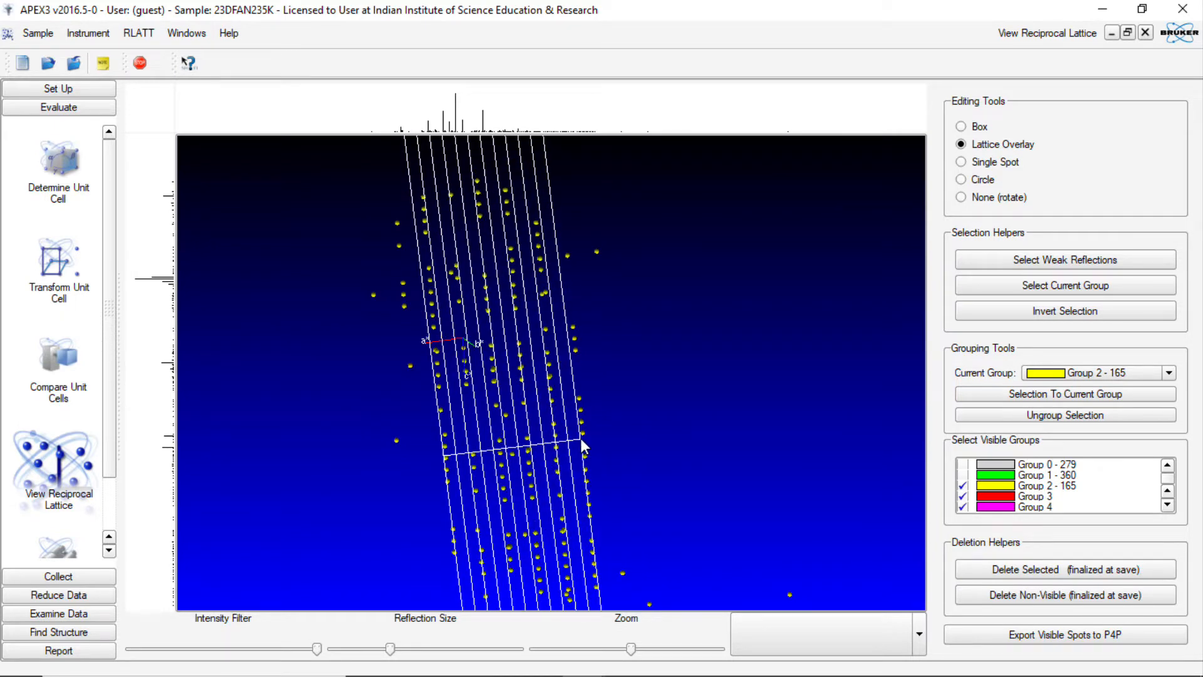
pyautogui.scroll(-10, 581, 439)
pyautogui.moveTo(581, 439); pyautogui.dragTo(584, 443)
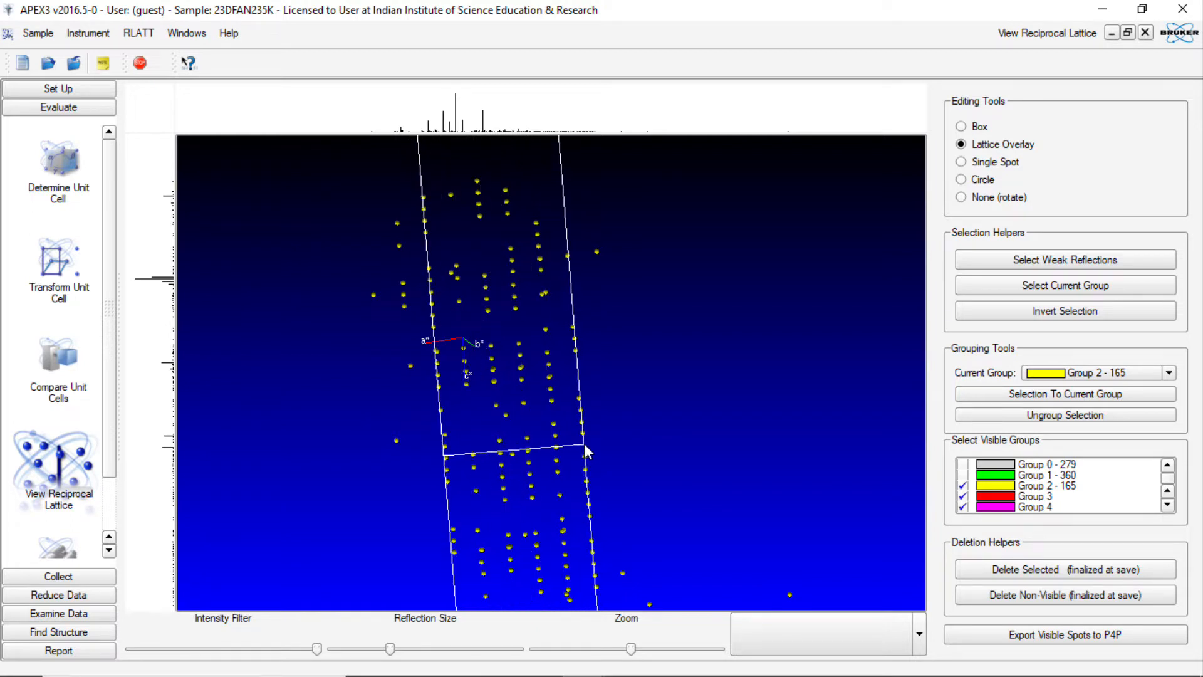
pyautogui.scroll(4, 584, 443)
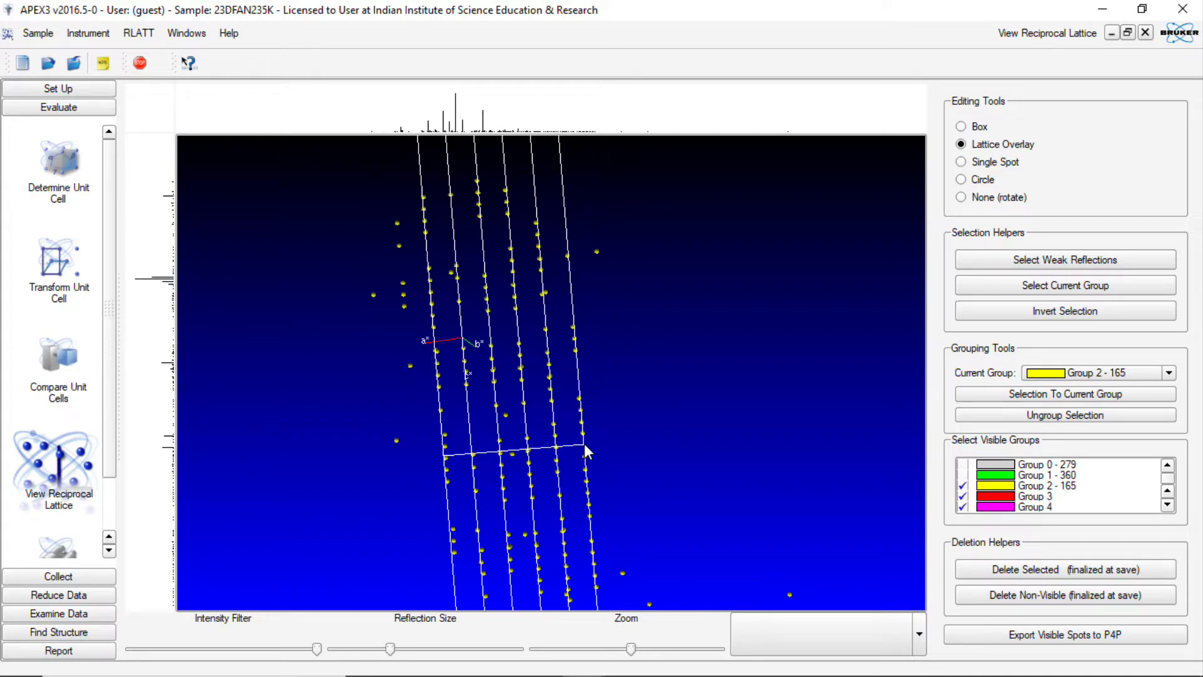
pyautogui.moveTo(584, 444); pyautogui.dragTo(584, 444)
pyautogui.scroll(2, 584, 441)
pyautogui.scroll(1, 584, 442)
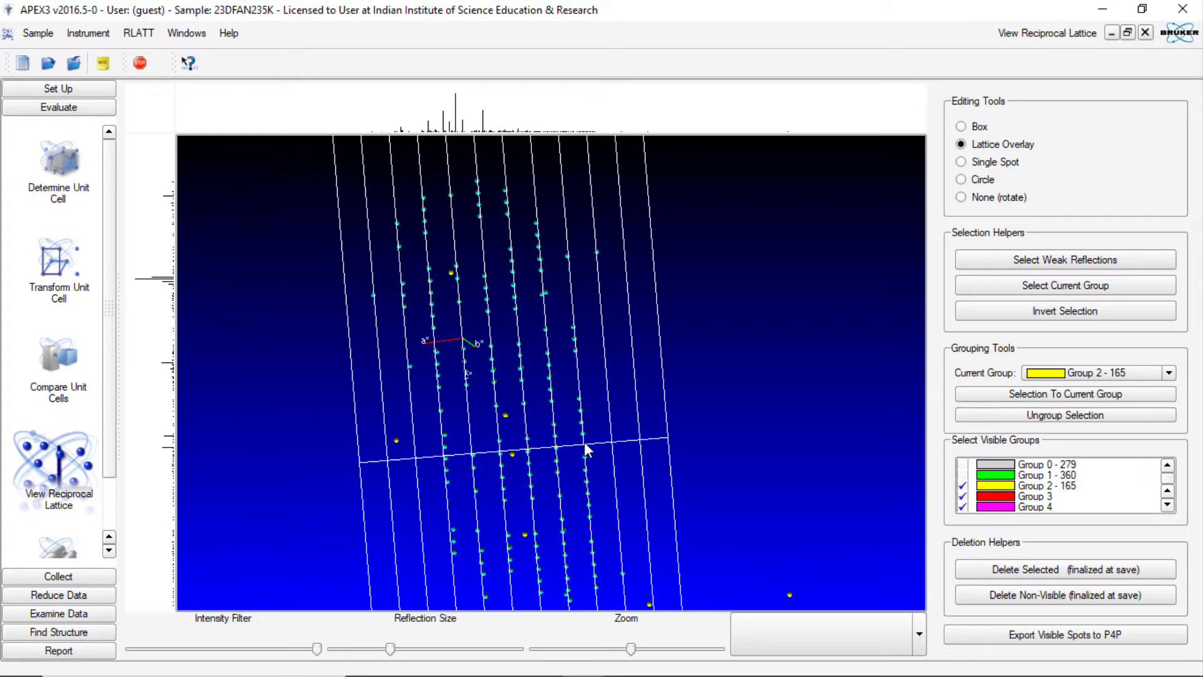
# Step: Invert the selection and move the Group 2 reflections lying off the overlay lines to Group 1
pyautogui.click(1035, 312)
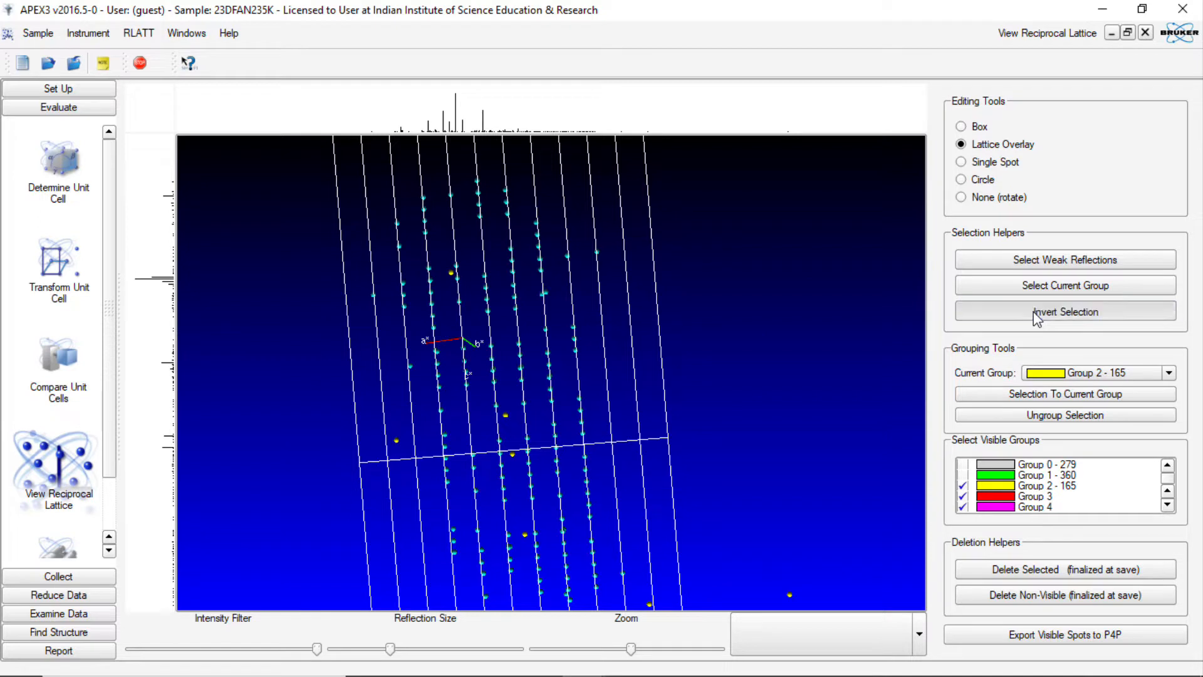
pyautogui.click(1128, 374)
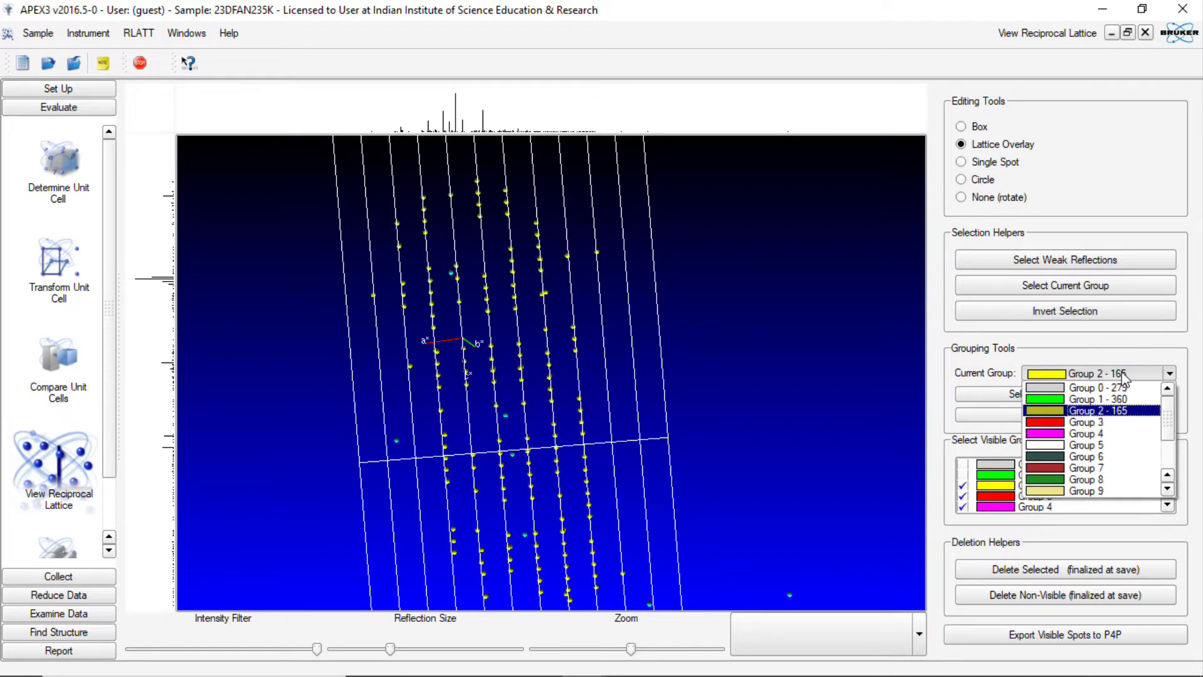
pyautogui.click(1076, 400)
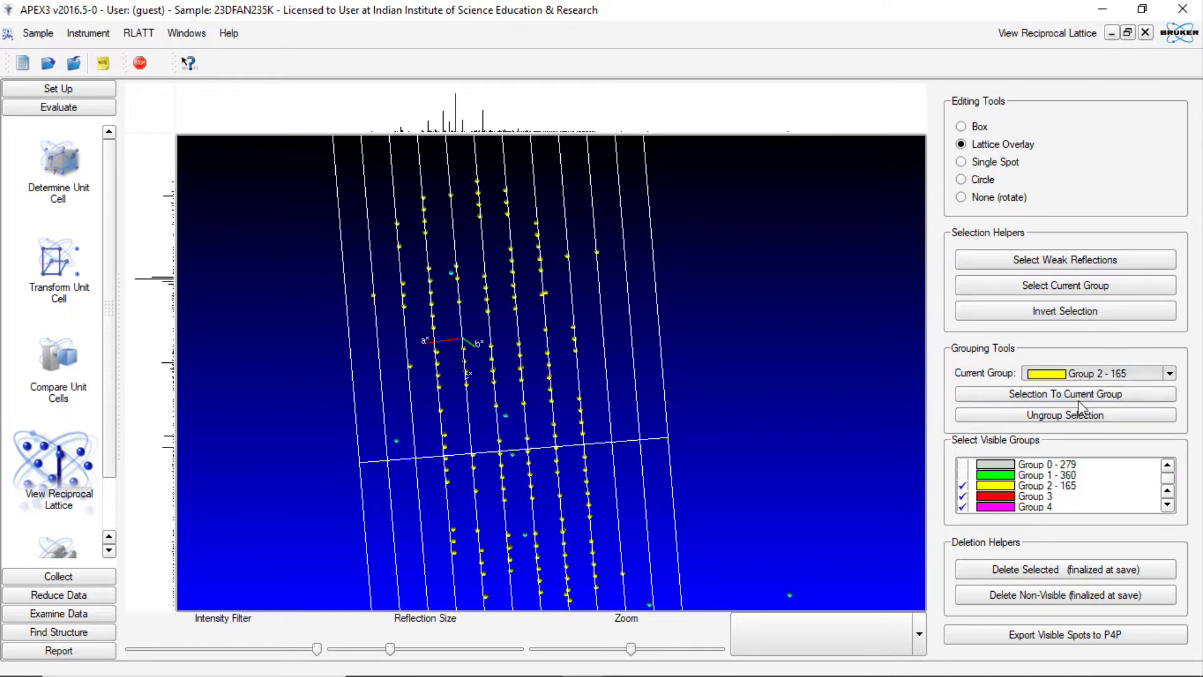
pyautogui.click(1044, 395)
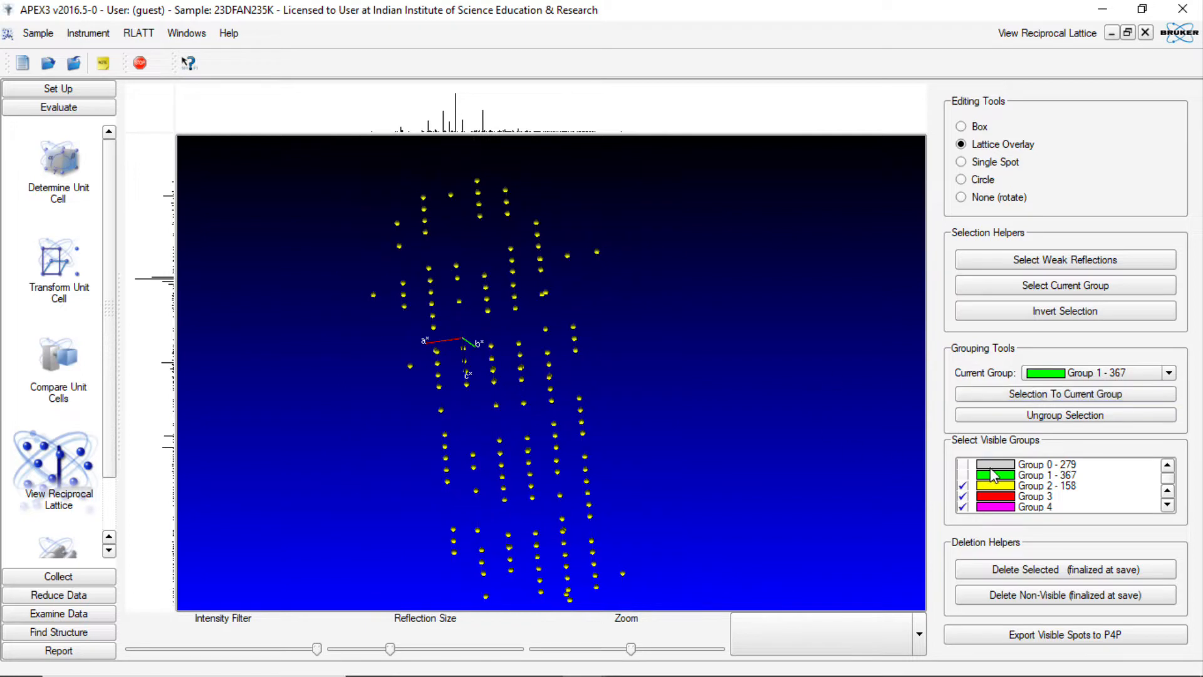
# Step: Rotate Group 2 until its reflections collapse into tight, evenly spaced rows, and move the stray spots below the uppermost row to Group 1
pyautogui.rightClick(752, 260)
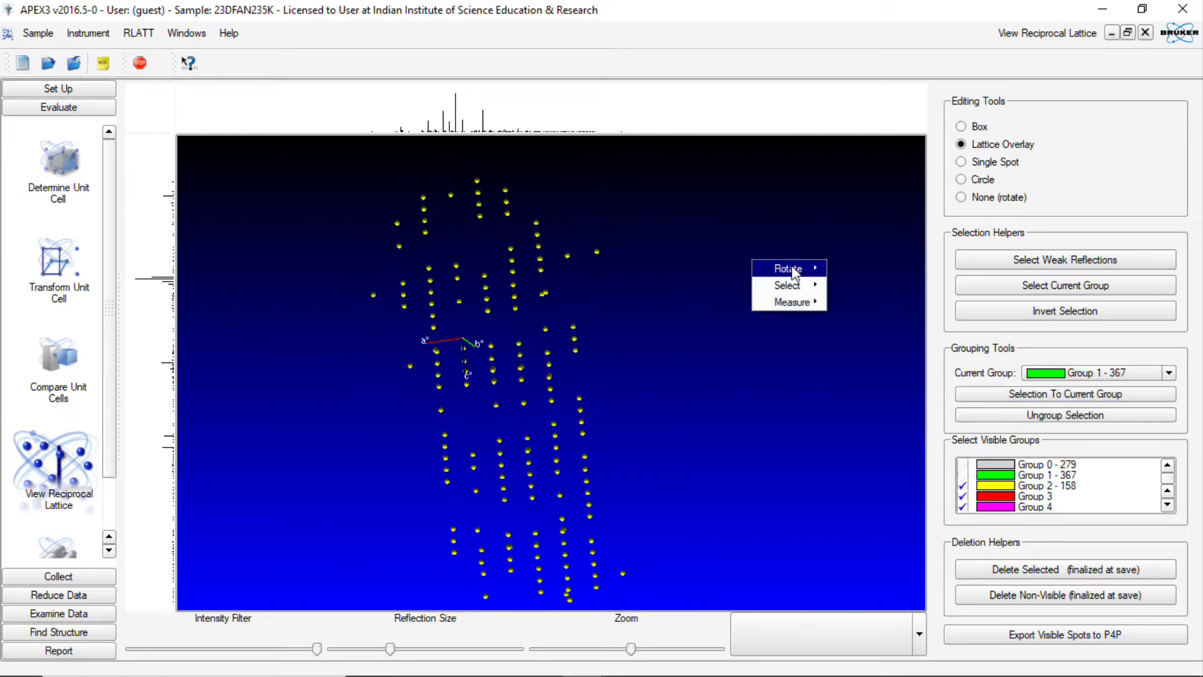
pyautogui.moveTo(811, 269)
pyautogui.click(850, 266)
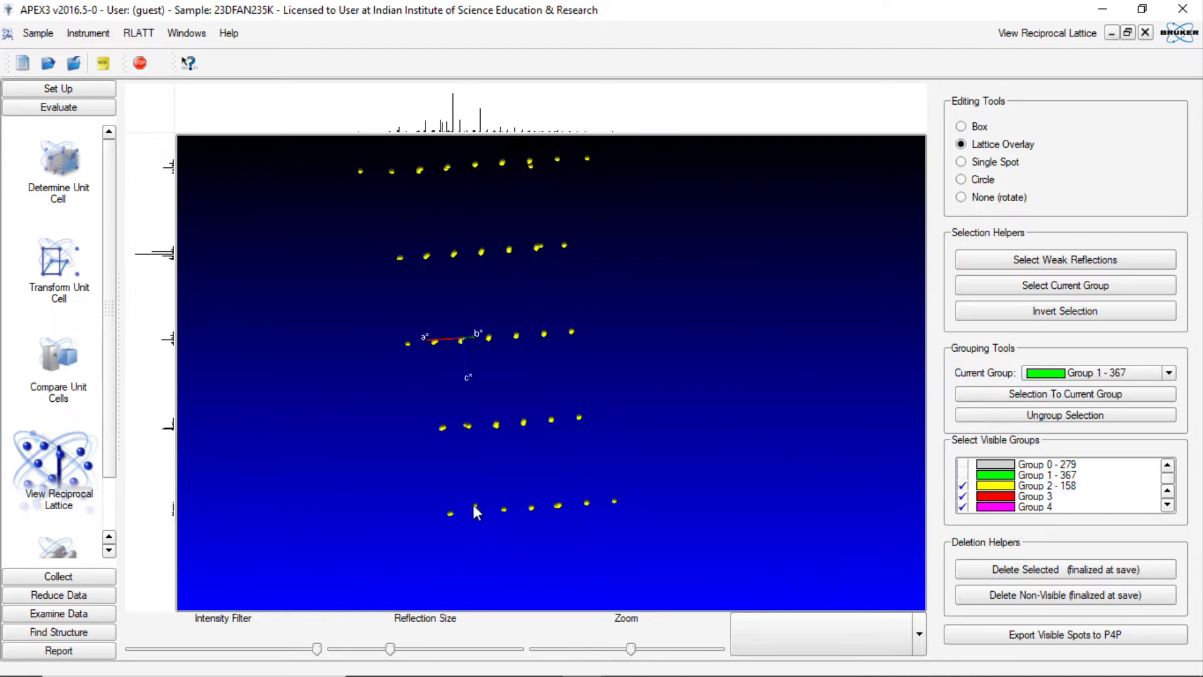
pyautogui.click(990, 165)
pyautogui.click(1007, 394)
pyautogui.click(530, 164)
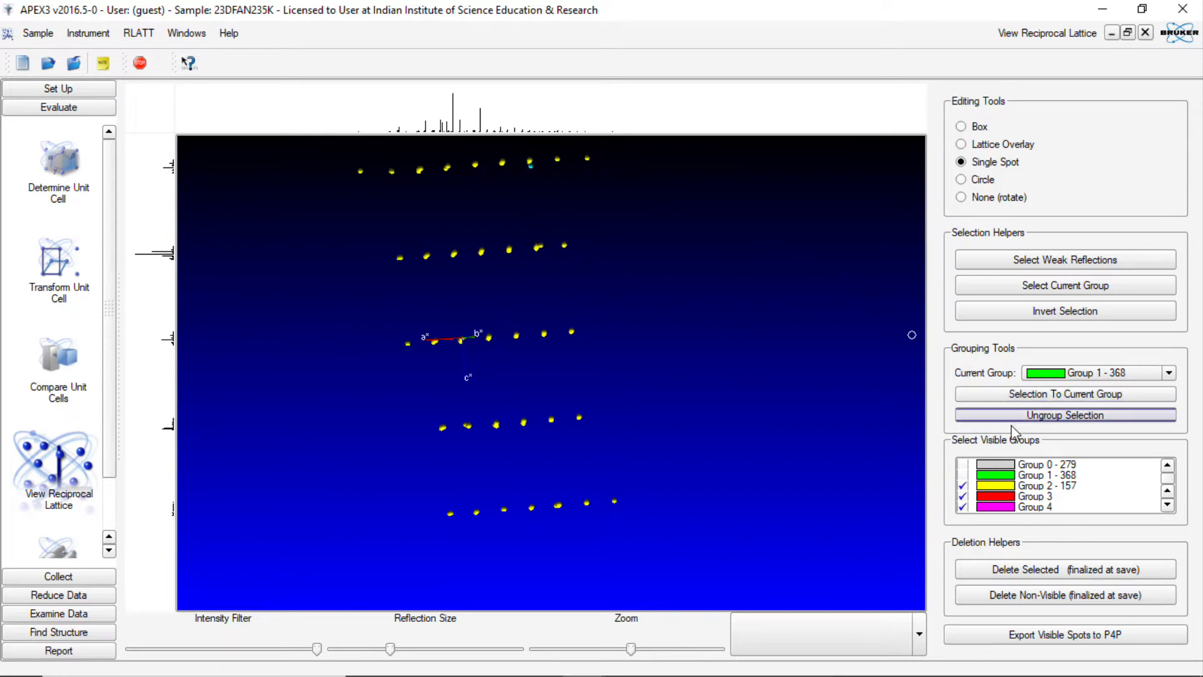
pyautogui.click(1030, 394)
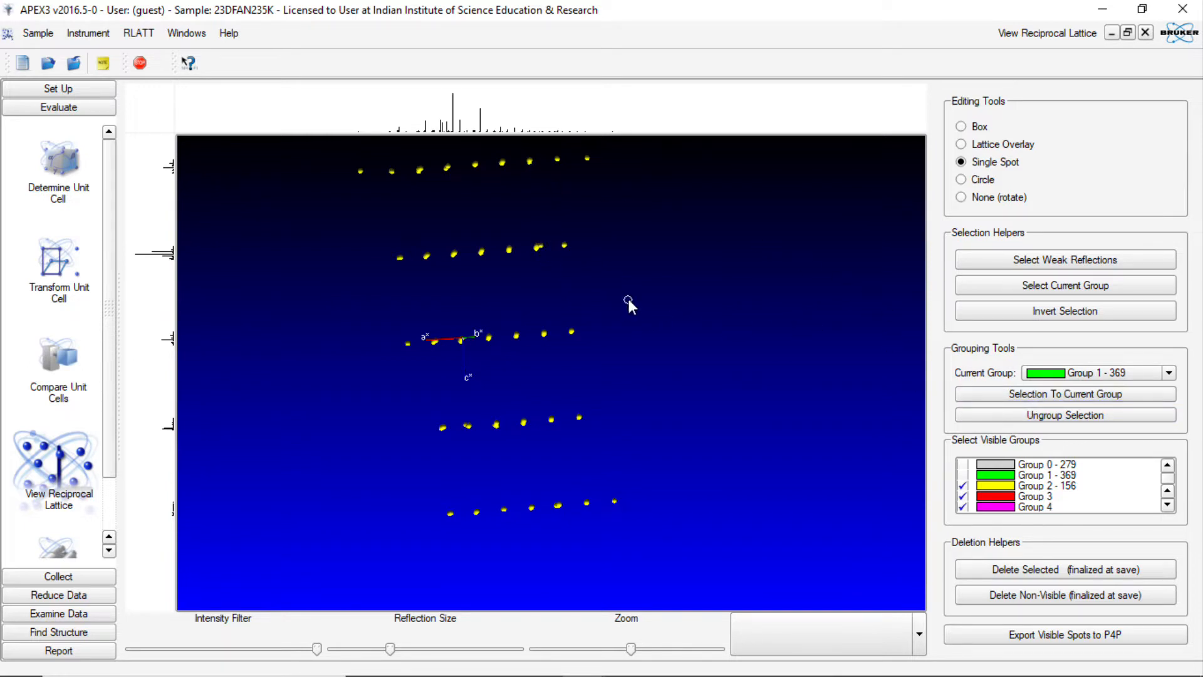
# Step: Rotate Group 2 until its reflections spread into a grid, and move the individual spots lying between the lattice points to Group 1
pyautogui.rightClick(665, 296)
pyautogui.moveTo(666, 301)
pyautogui.click(755, 305)
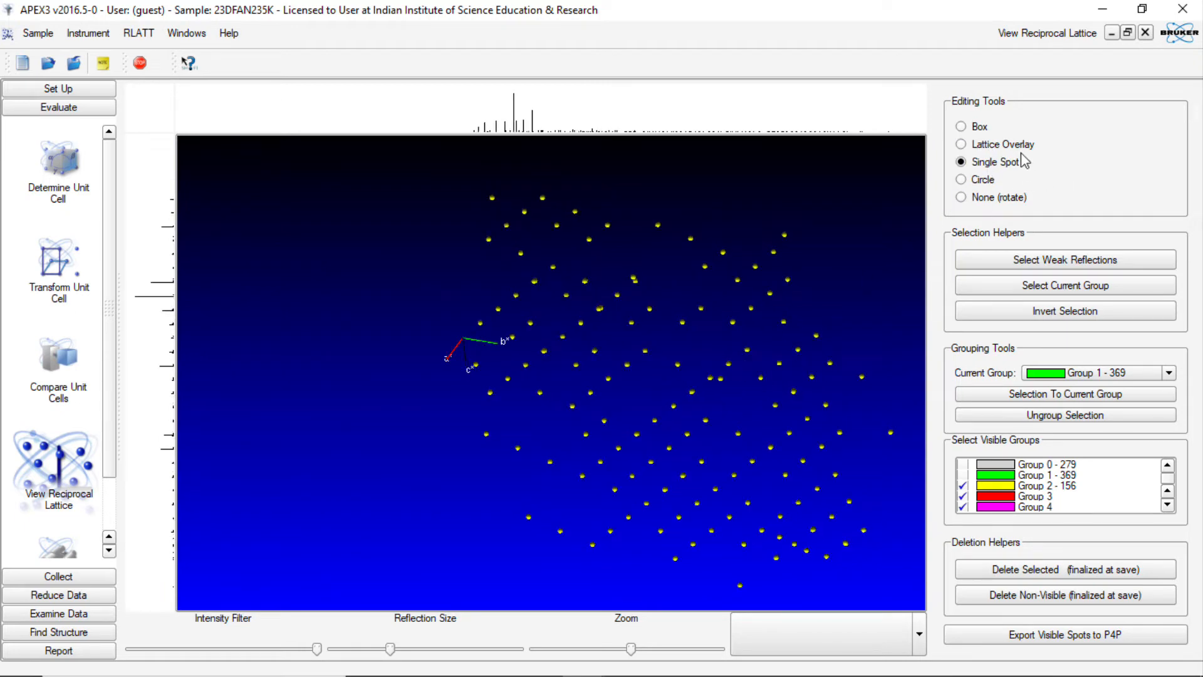
pyautogui.click(1014, 146)
pyautogui.click(995, 162)
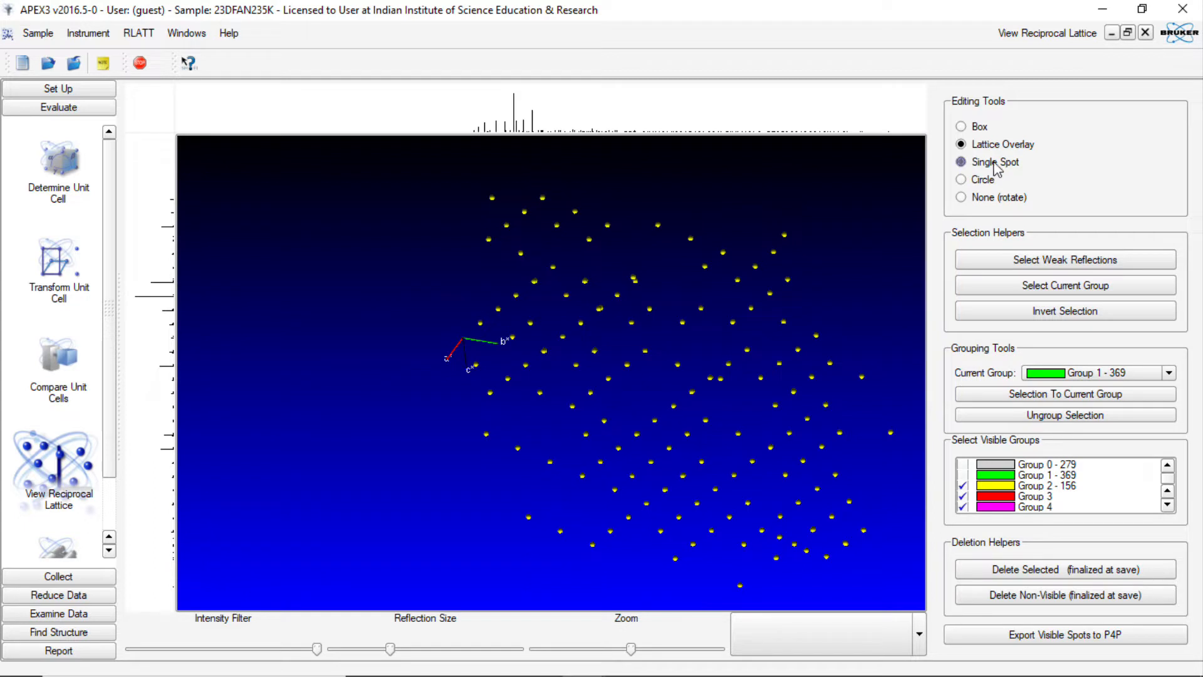
pyautogui.click(721, 379)
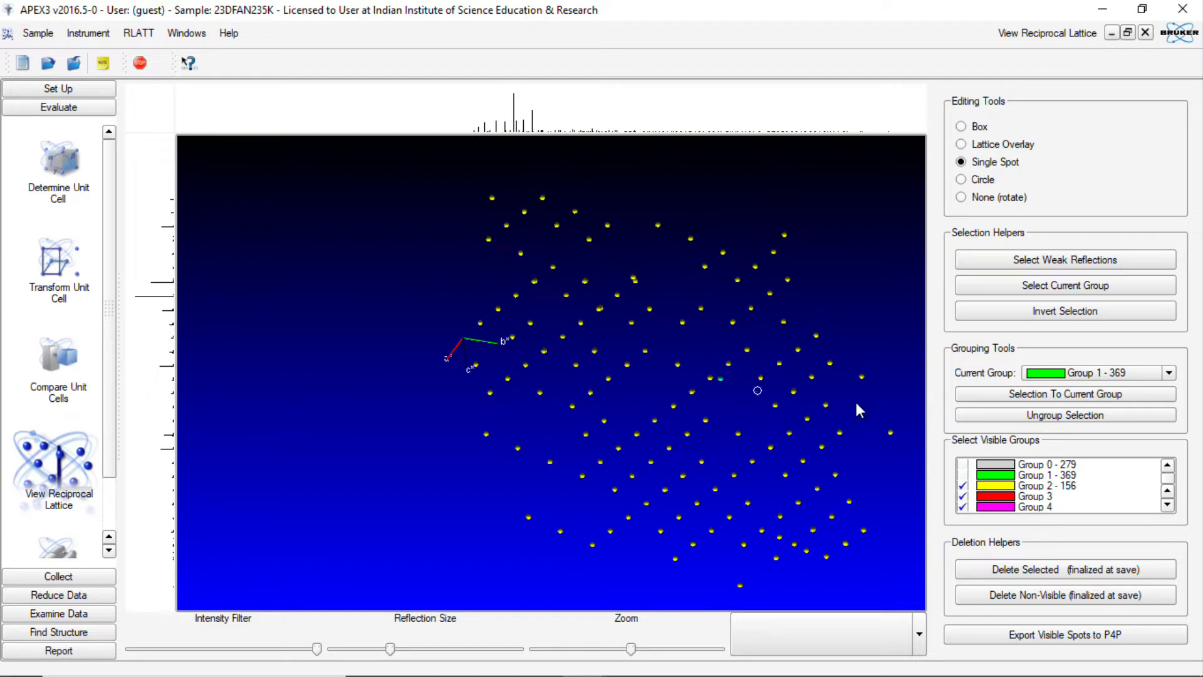
pyautogui.click(1053, 395)
pyautogui.click(1053, 395)
pyautogui.click(779, 537)
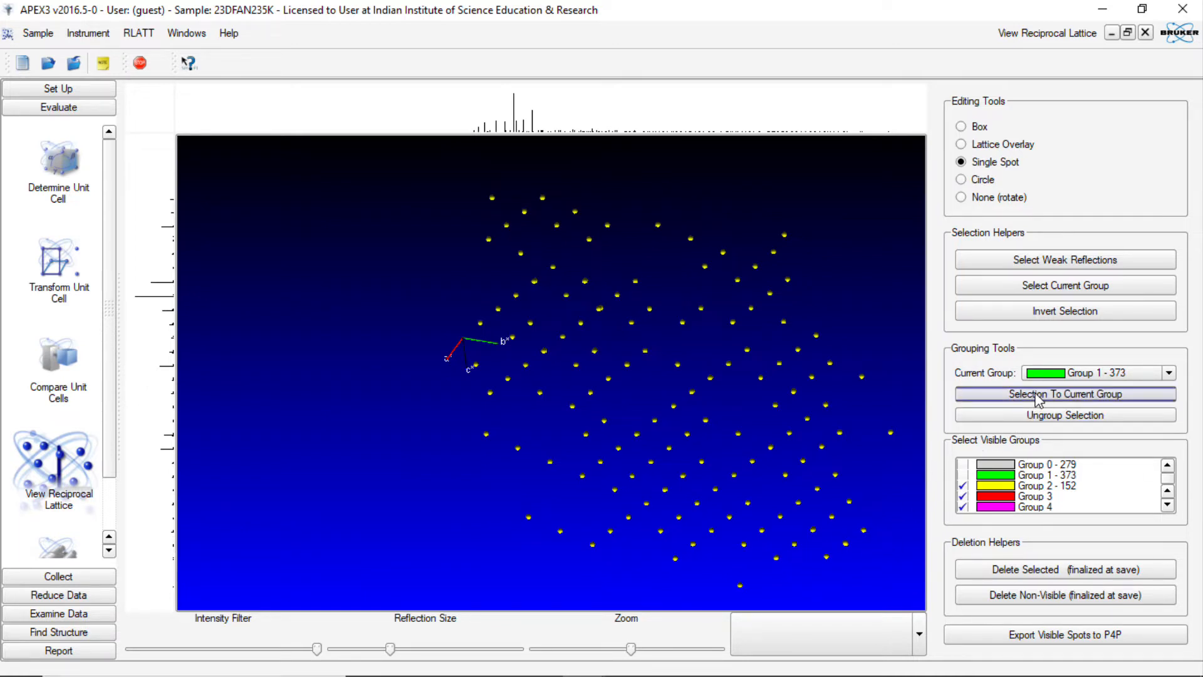
# Step: Rotate the remaining Group 2 reflections about XY to check that they form a regular lattice
pyautogui.rightClick(360, 274)
pyautogui.moveTo(406, 284)
pyautogui.click(475, 282)
pyautogui.moveTo(688, 329); pyautogui.dragTo(778, 358)
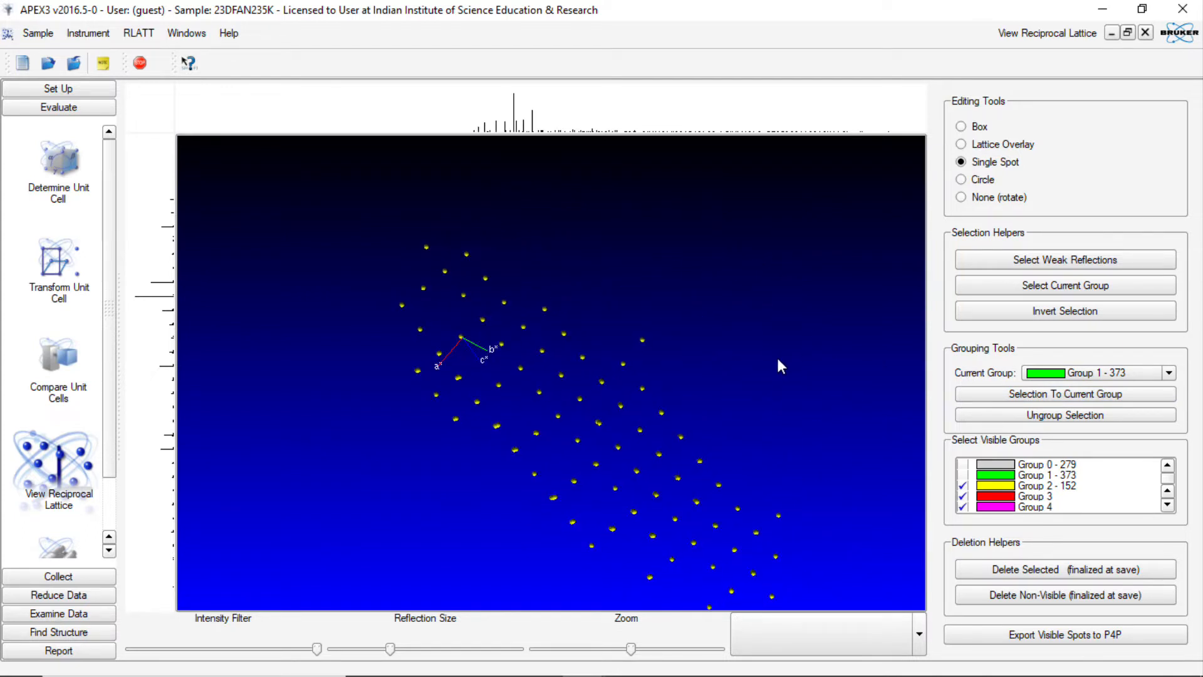
pyautogui.moveTo(786, 520); pyautogui.dragTo(727, 529)
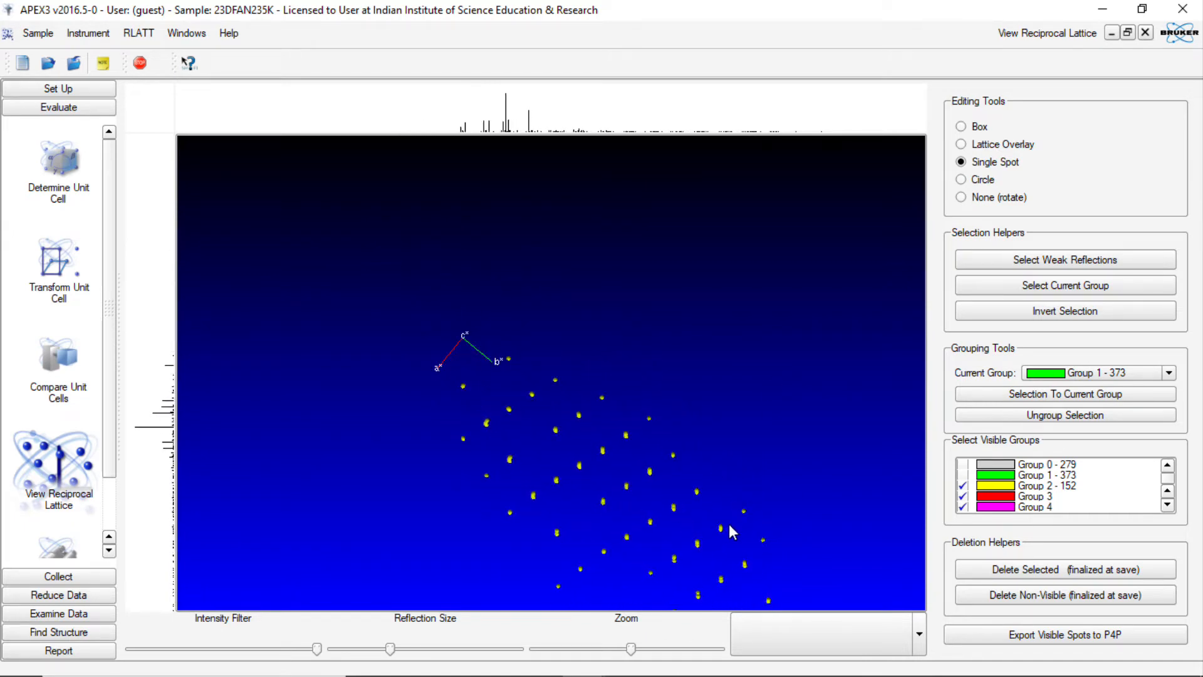
# Step: Hide Group 2 and show Group 0, pan and rotate its reflections to inspect their lattice, and display Group 2 alongside it for comparison
pyautogui.click(963, 485)
pyautogui.click(963, 464)
pyautogui.moveTo(637, 446); pyautogui.dragTo(577, 405)
pyautogui.moveTo(706, 367); pyautogui.dragTo(688, 299)
pyautogui.rightClick(648, 389)
pyautogui.moveTo(661, 399)
pyautogui.click(747, 432)
pyautogui.moveTo(717, 450)
pyautogui.mouseDown()
pyautogui.moveTo(714, 437)
pyautogui.moveTo(727, 464)
pyautogui.mouseUp()
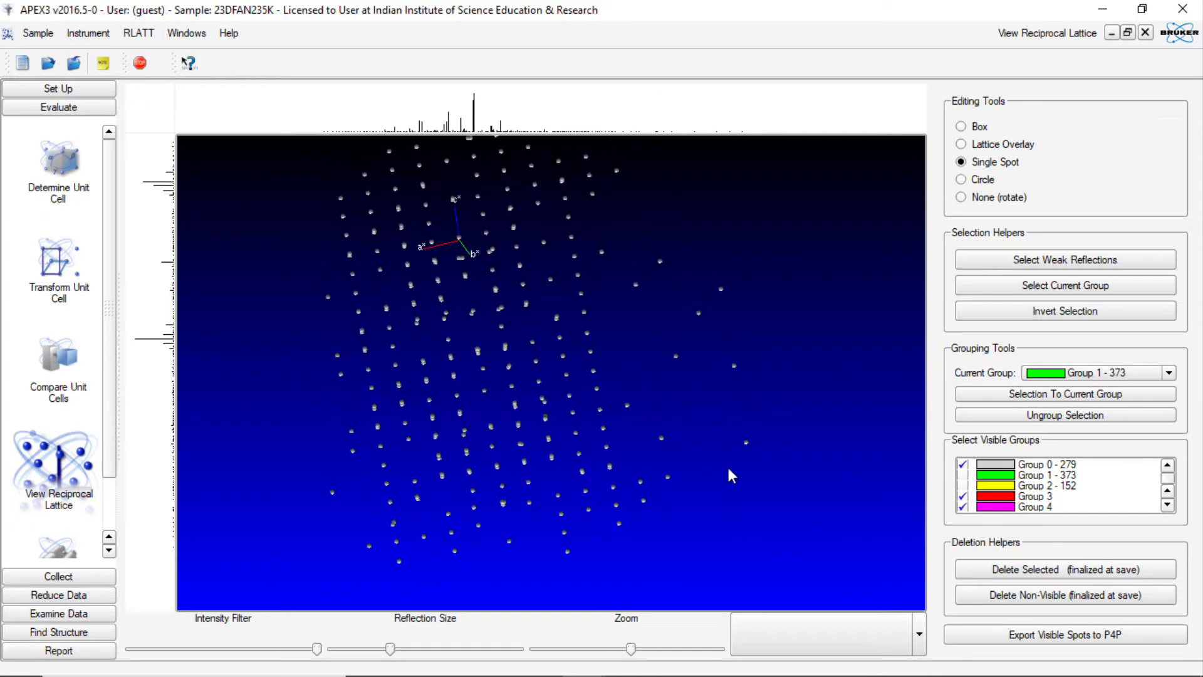
pyautogui.moveTo(656, 247); pyautogui.dragTo(670, 328)
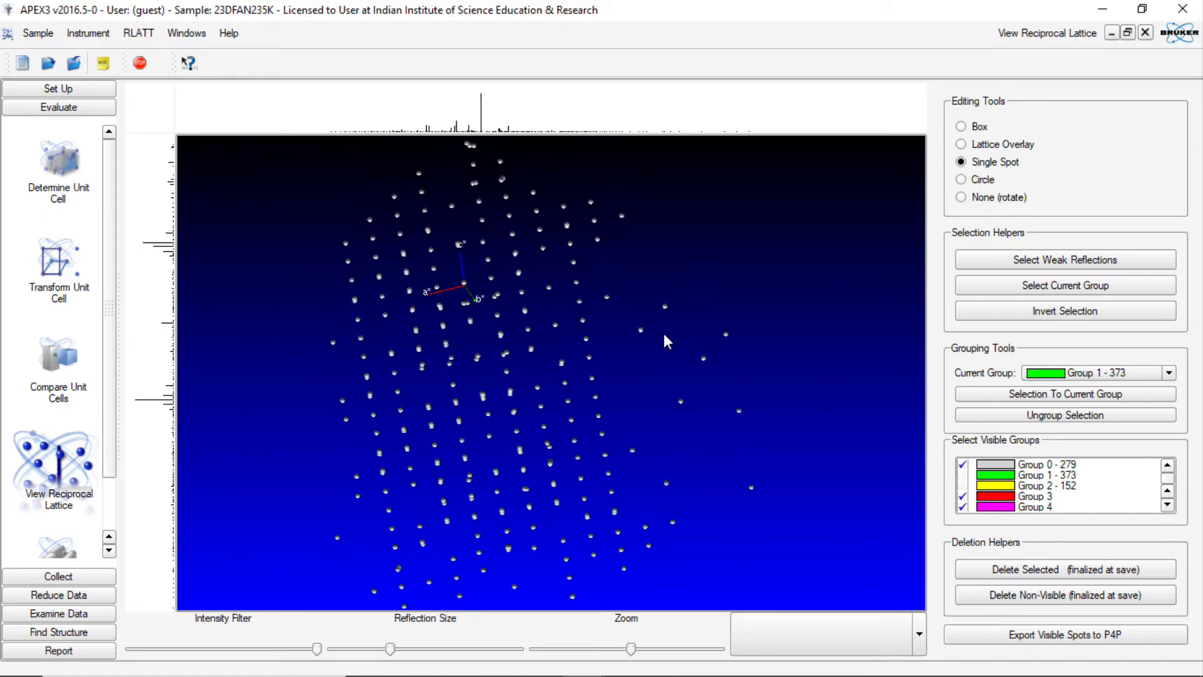
pyautogui.rightClick(663, 333)
pyautogui.click(766, 347)
pyautogui.moveTo(666, 379); pyautogui.dragTo(728, 383)
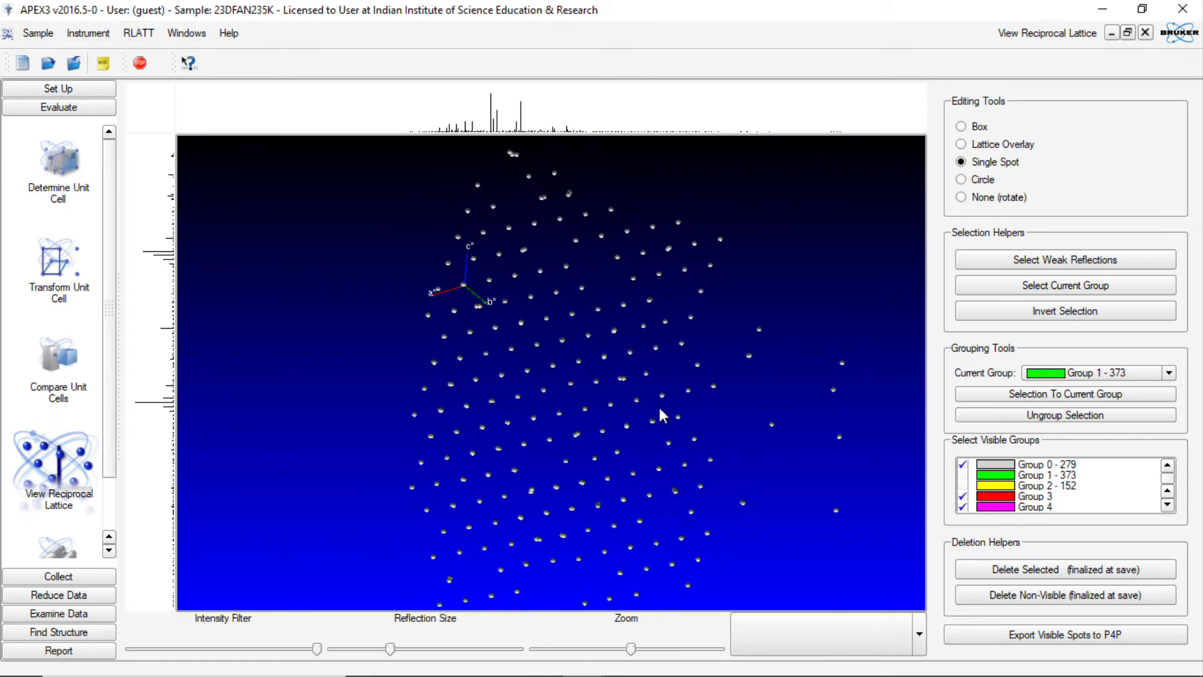
pyautogui.click(963, 485)
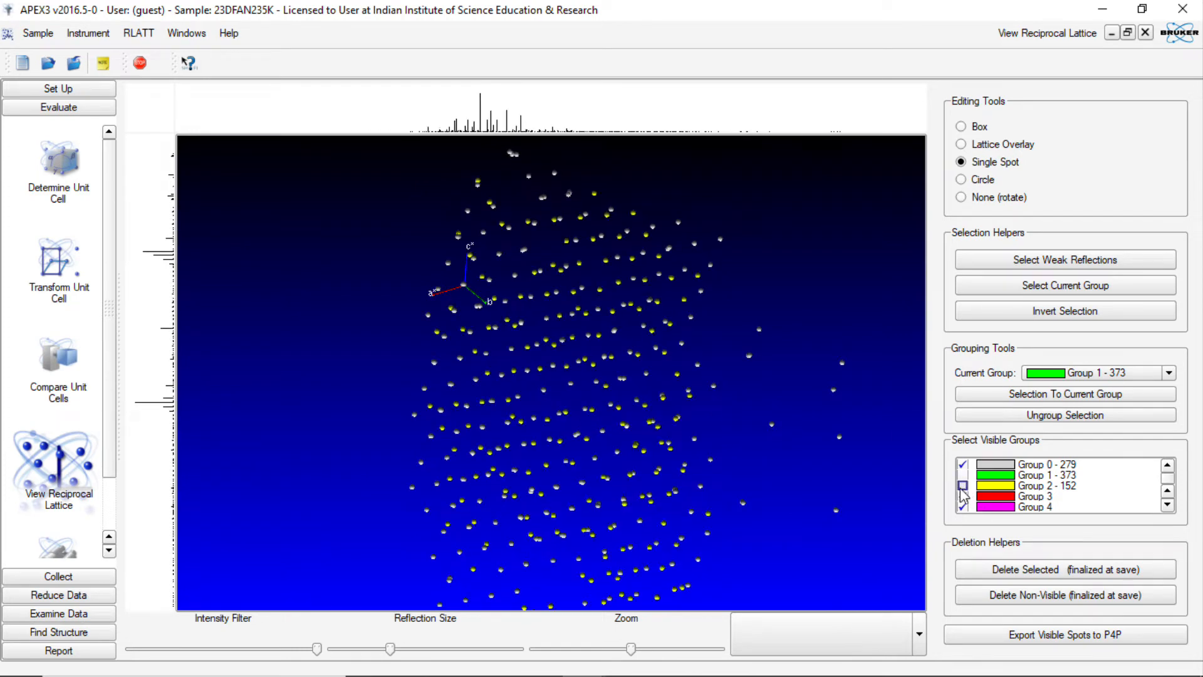
# Step: Return to Determine Unit Cell and go through Groups 0, 1 and 2 in the list of reflections
pyautogui.scroll(-1, 63, 376)
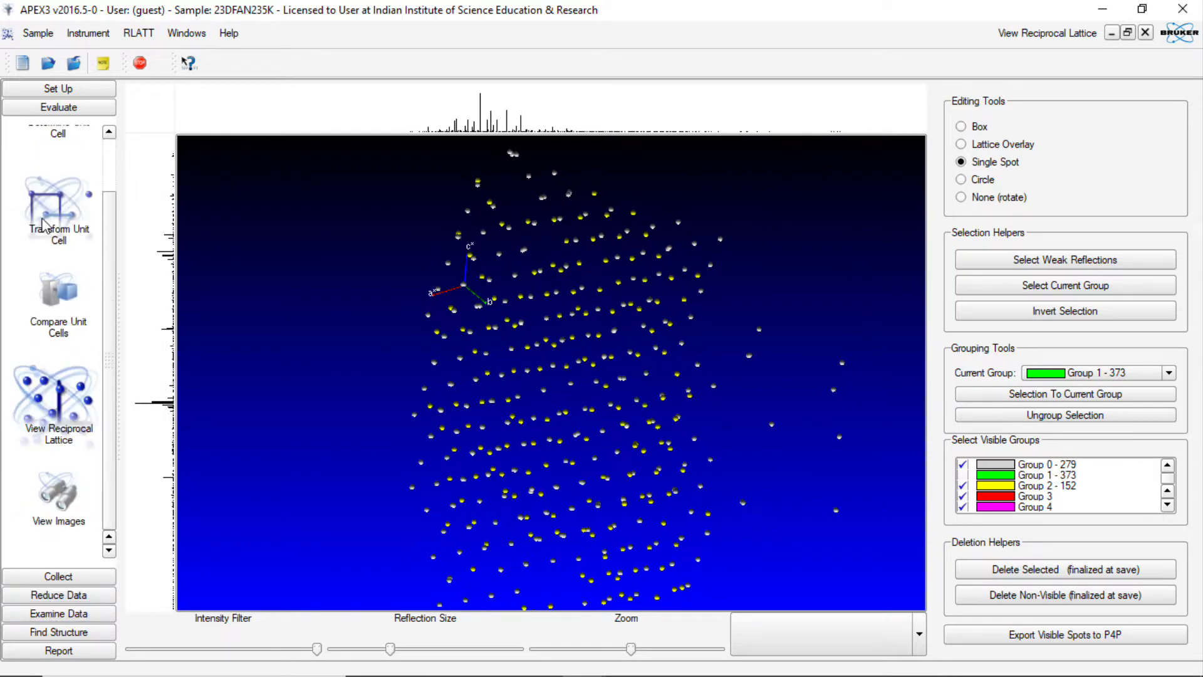
pyautogui.scroll(1, 107, 296)
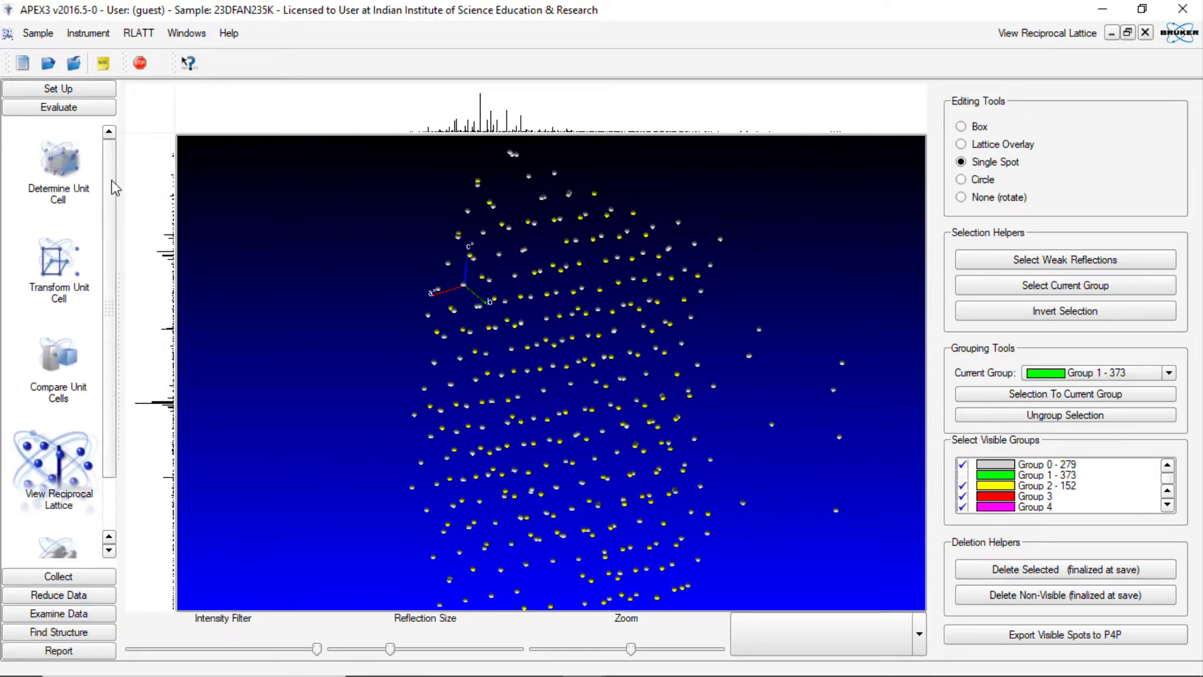
pyautogui.click(75, 168)
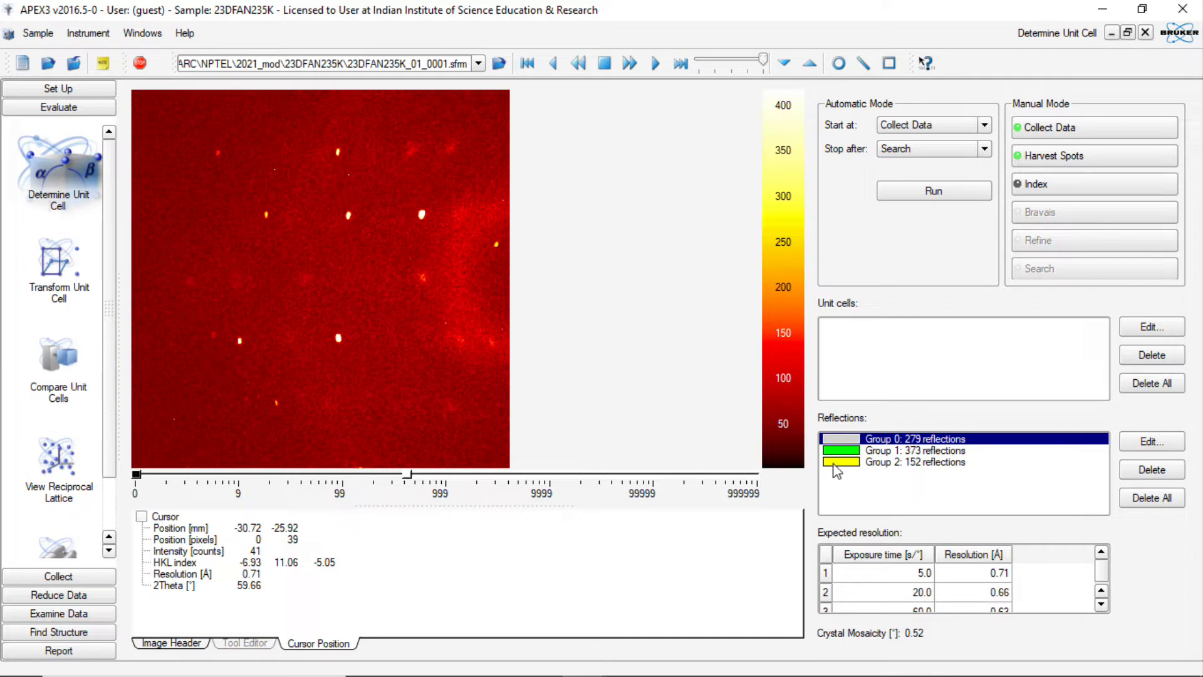
pyautogui.click(944, 453)
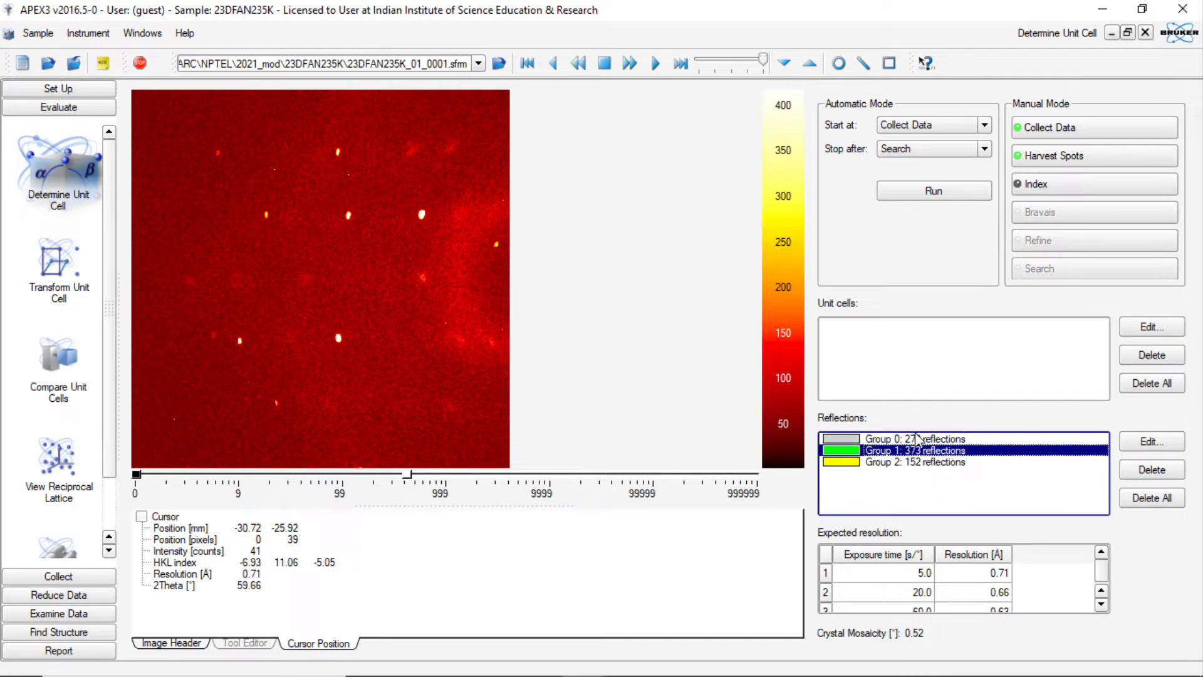
pyautogui.press('Up')
pyautogui.click(953, 463)
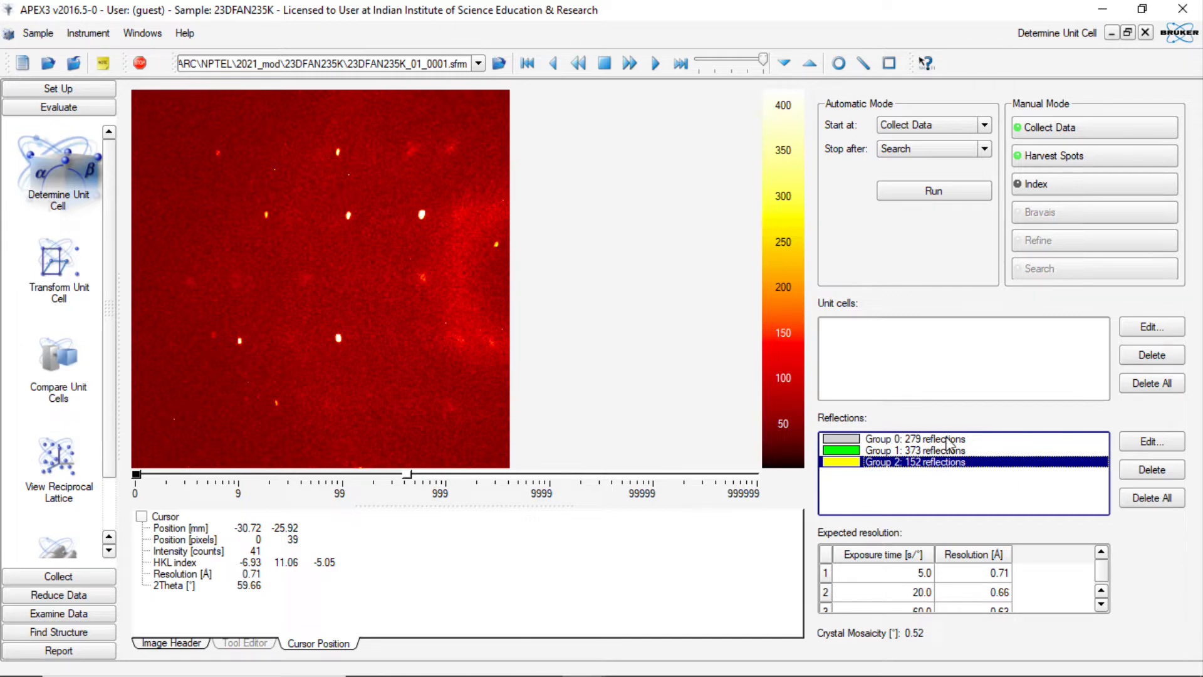
# Step: Index the Group 0 reflections with all three methods and accept the Difference Vectors unit cell
pyautogui.click(947, 439)
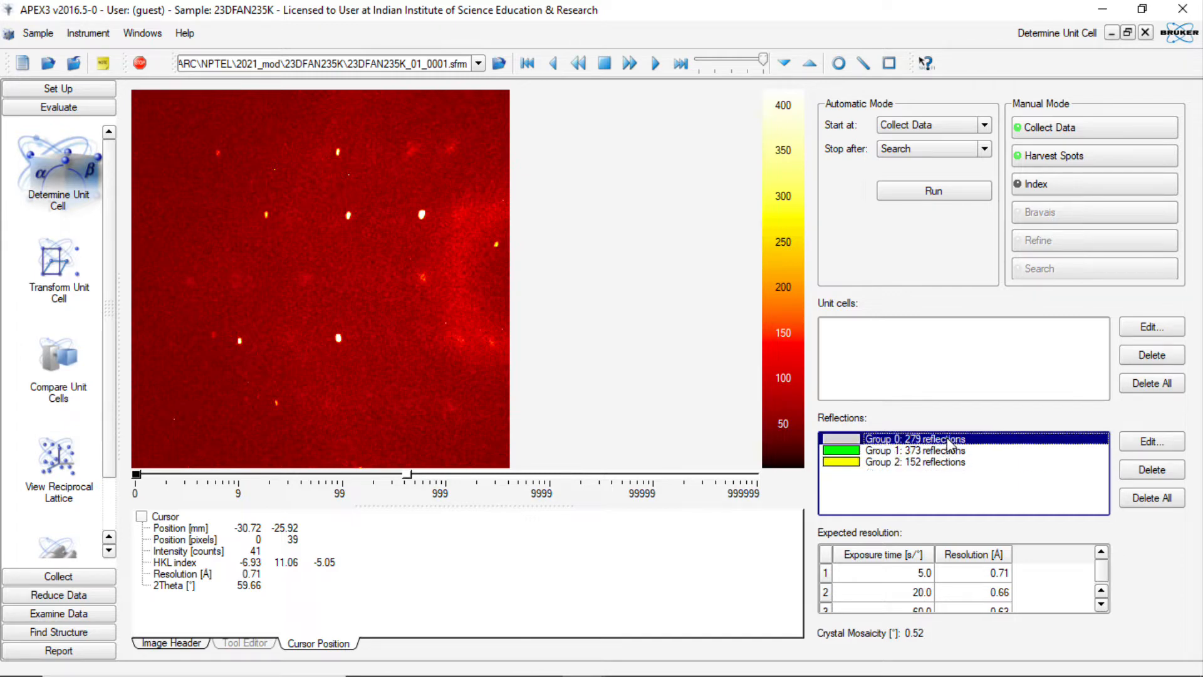
pyautogui.click(1091, 189)
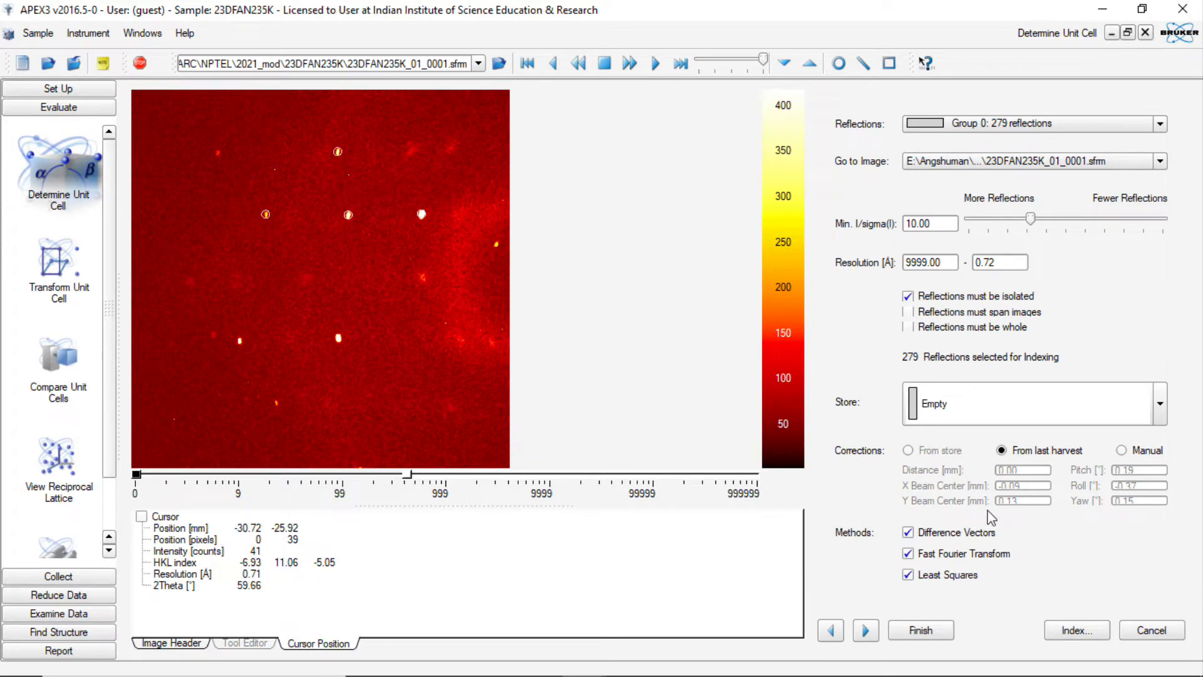
pyautogui.click(866, 631)
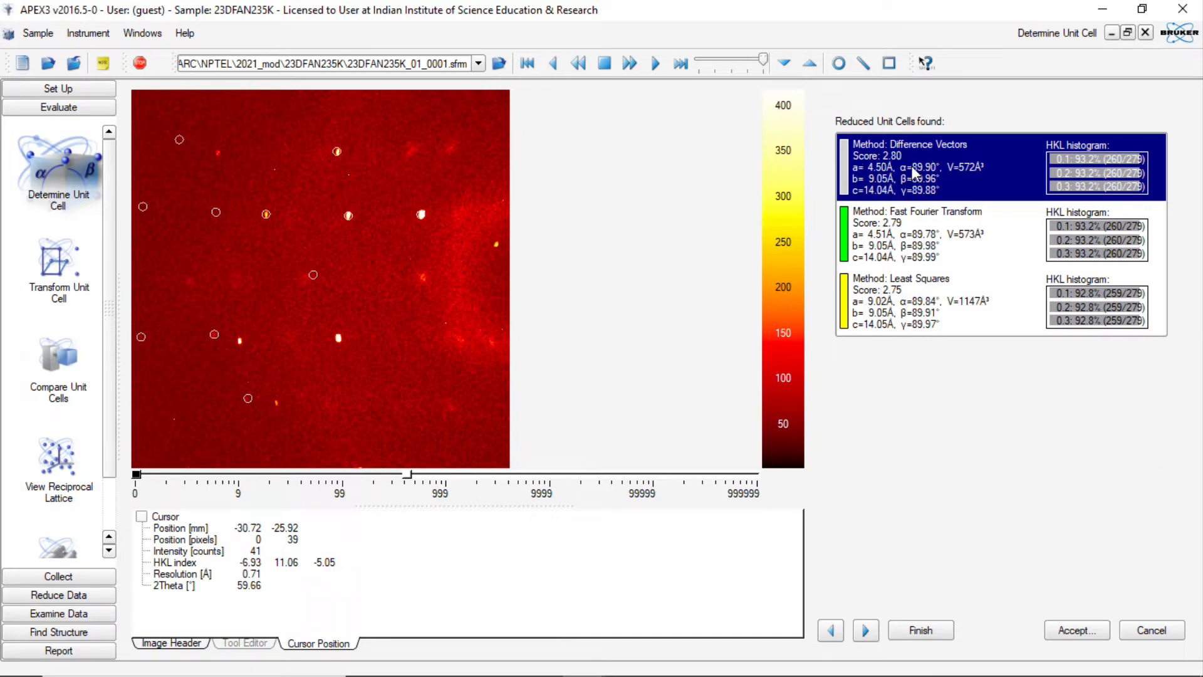
pyautogui.click(1090, 632)
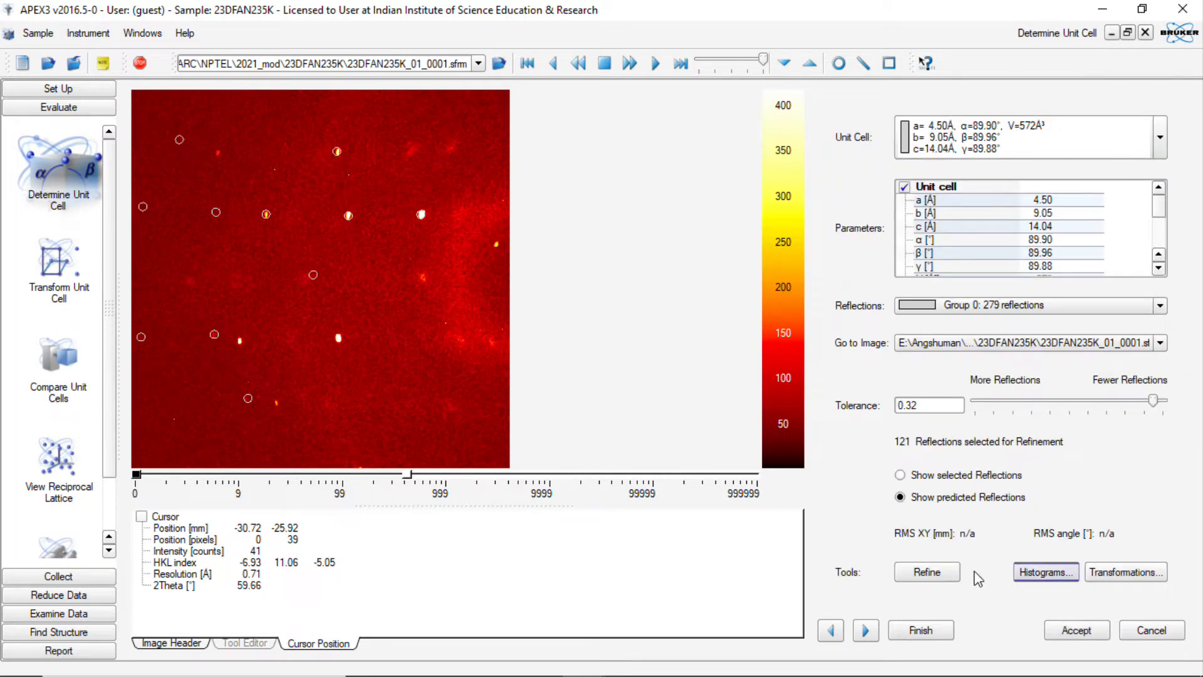
# Step: Set the tolerance to 1.00, refine the Group 0 unit cell twice and accept it
pyautogui.doubleClick(933, 405)
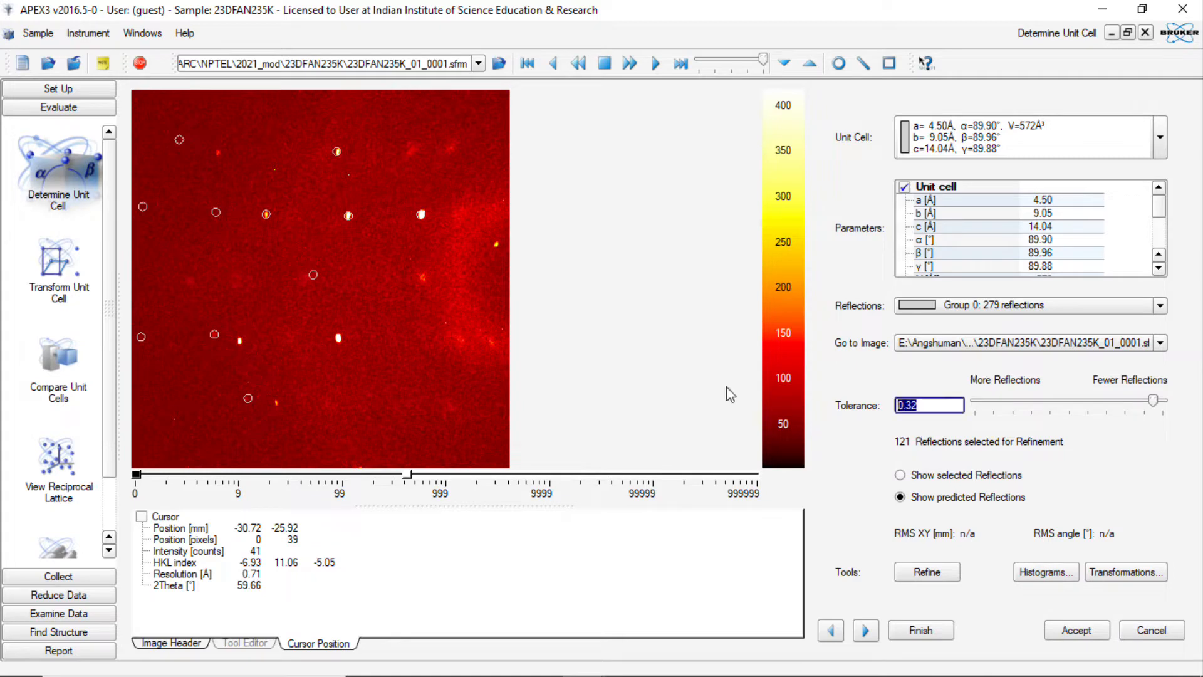
pyautogui.write('1.00')
pyautogui.click(928, 579)
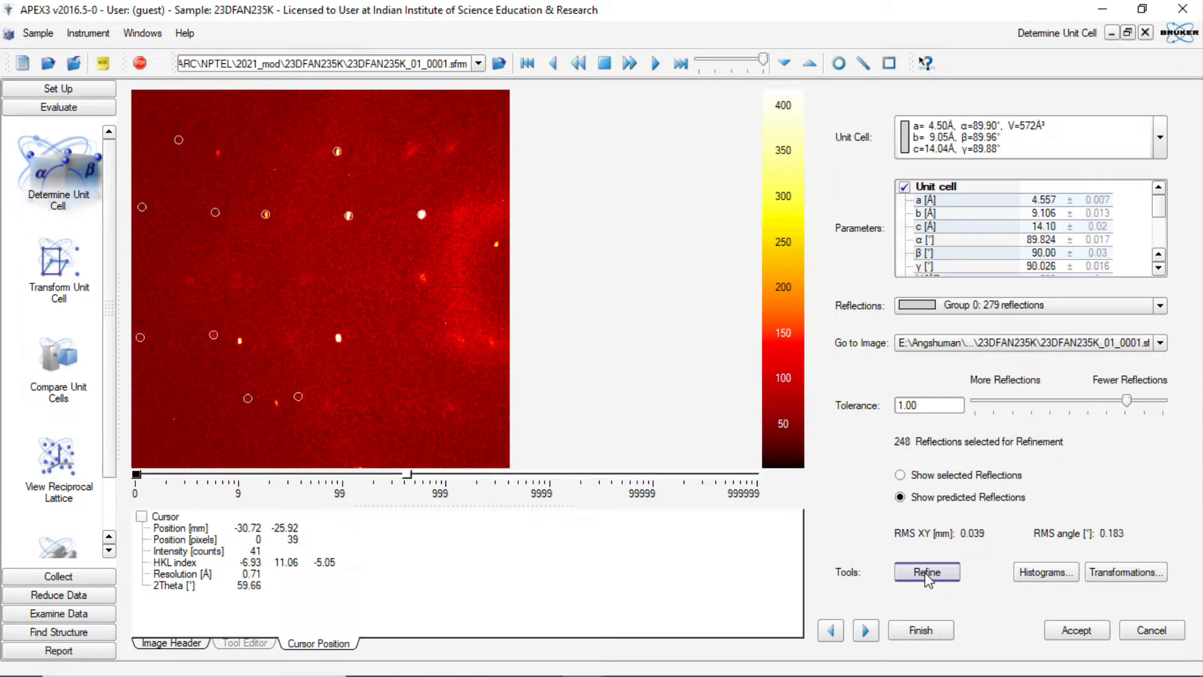
pyautogui.click(928, 574)
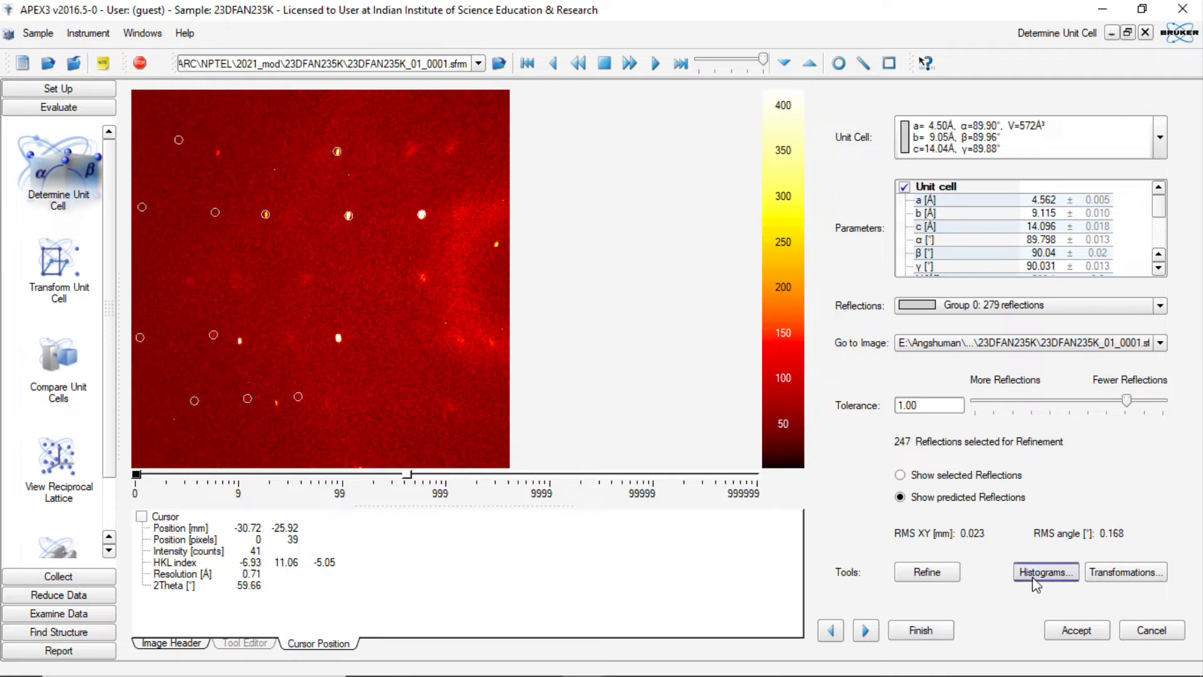
pyautogui.click(1086, 634)
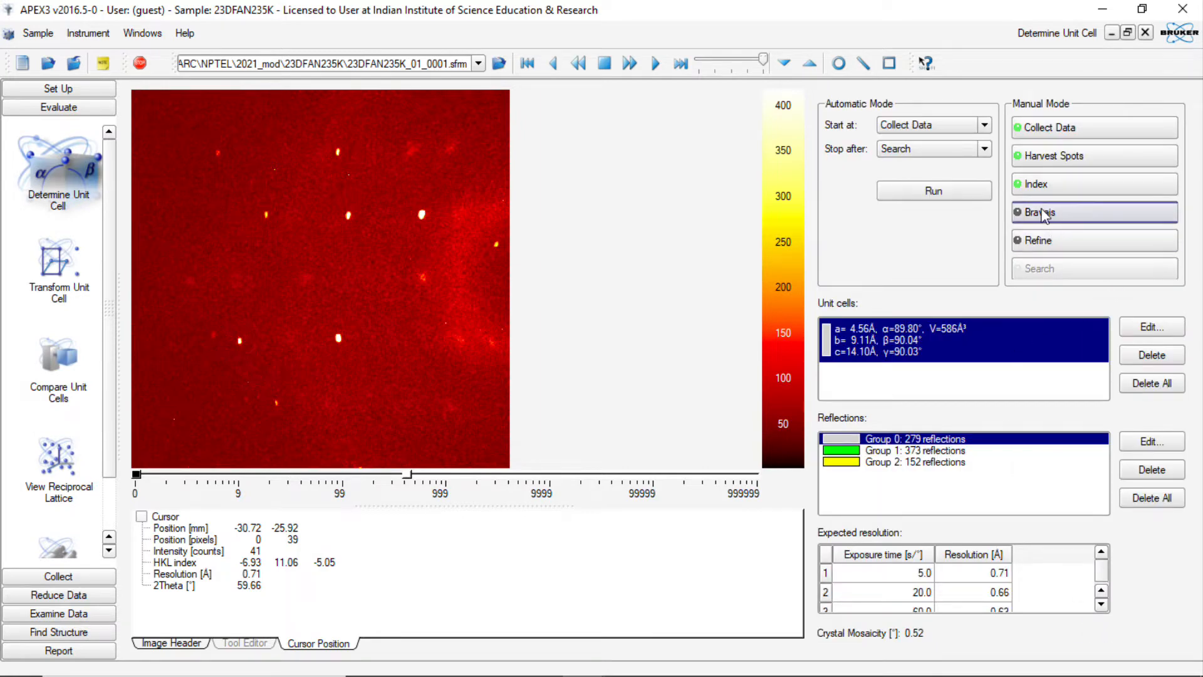
# Step: Compare the Orthorhombic P and Monoclinic P Bravais lattices for the Group 0 cell and choose Monoclinic P
pyautogui.click(1043, 214)
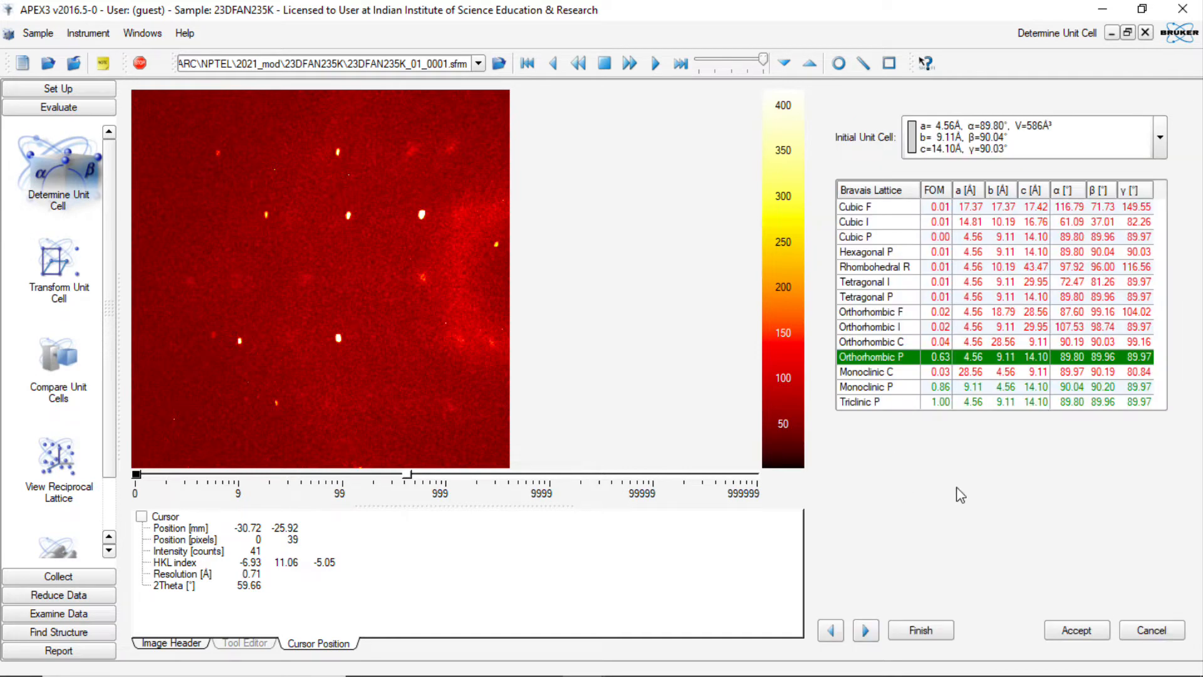
pyautogui.click(1100, 391)
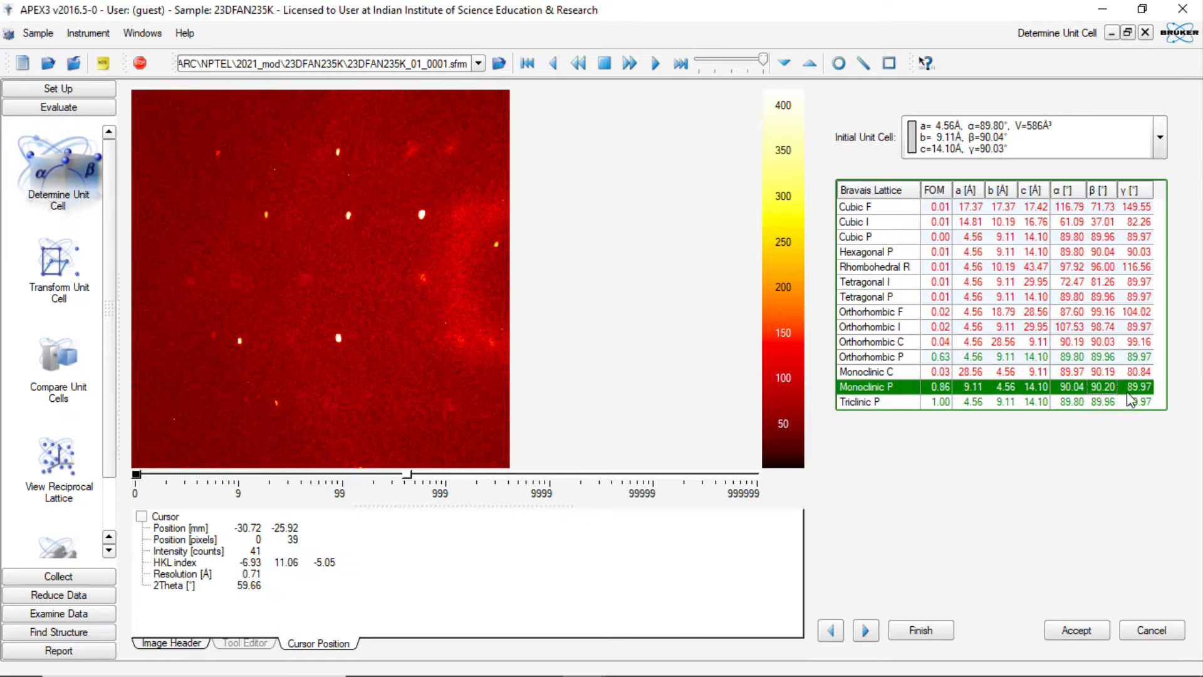
pyautogui.click(879, 363)
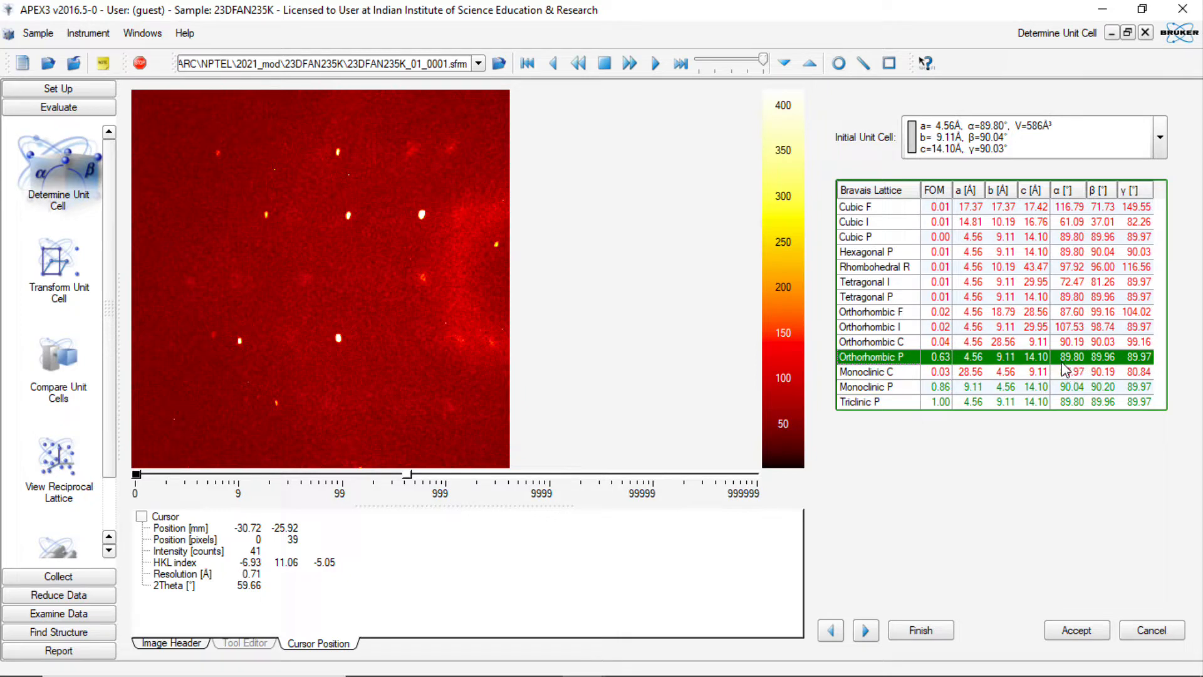
pyautogui.click(1116, 388)
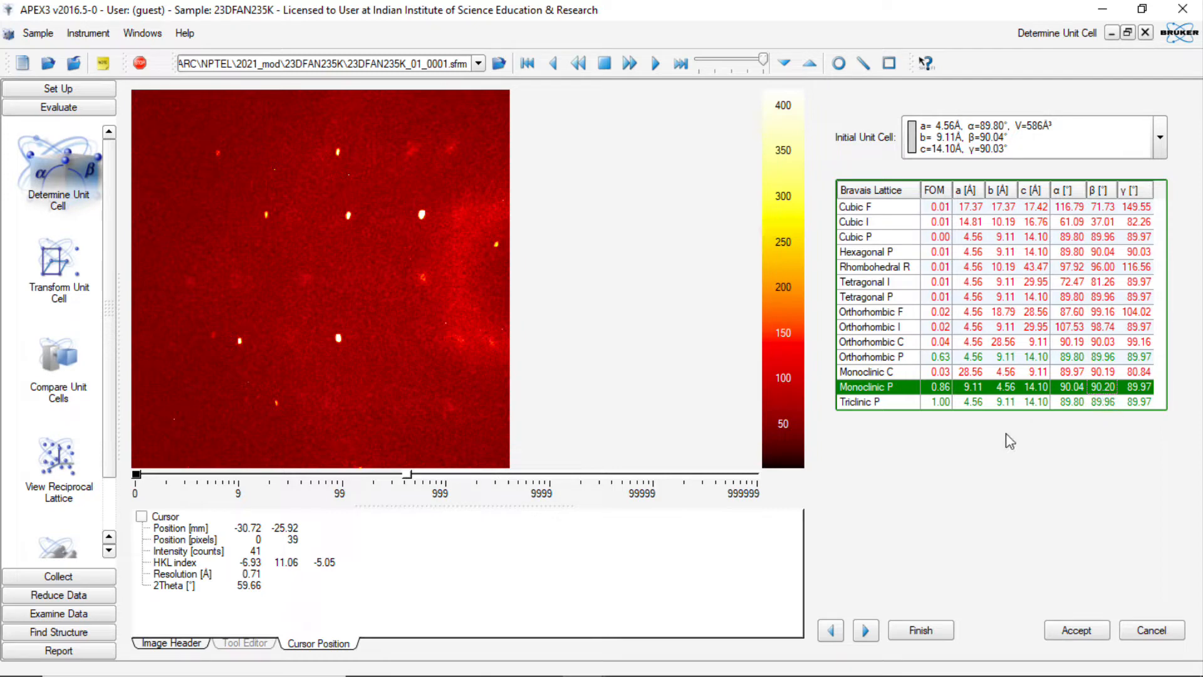
pyautogui.click(866, 630)
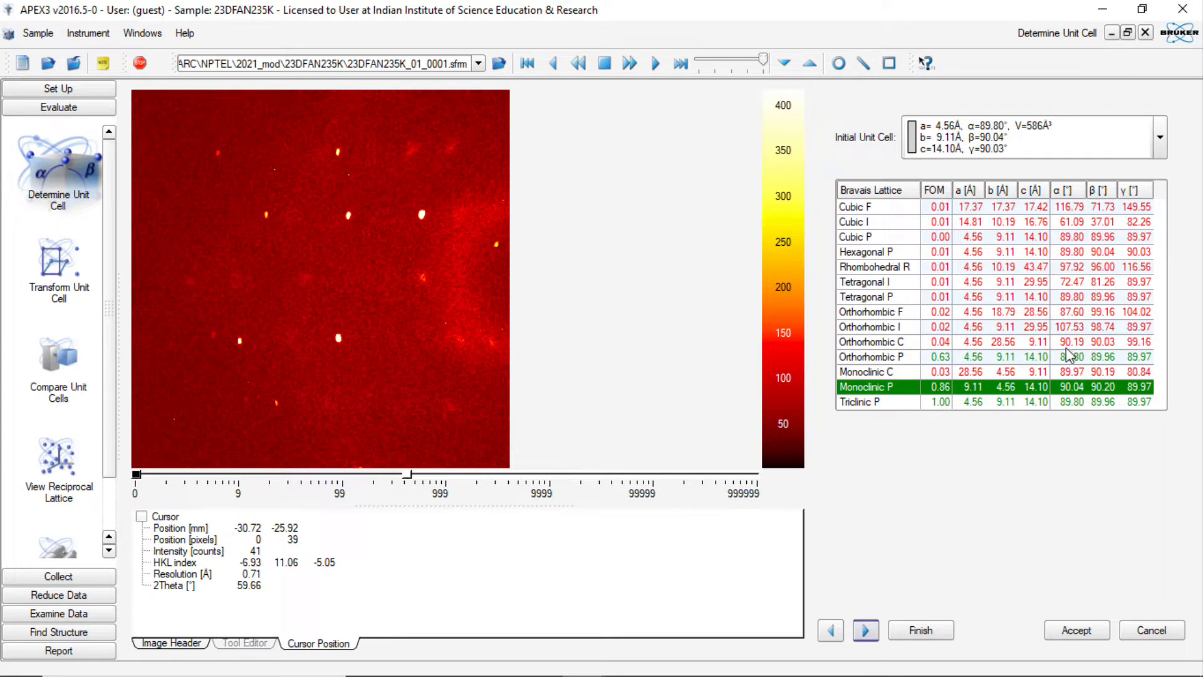
# Step: Refine the Monoclinic P cell of Group 0 twice with a tolerance of 1.00 and accept it
pyautogui.doubleClick(950, 408)
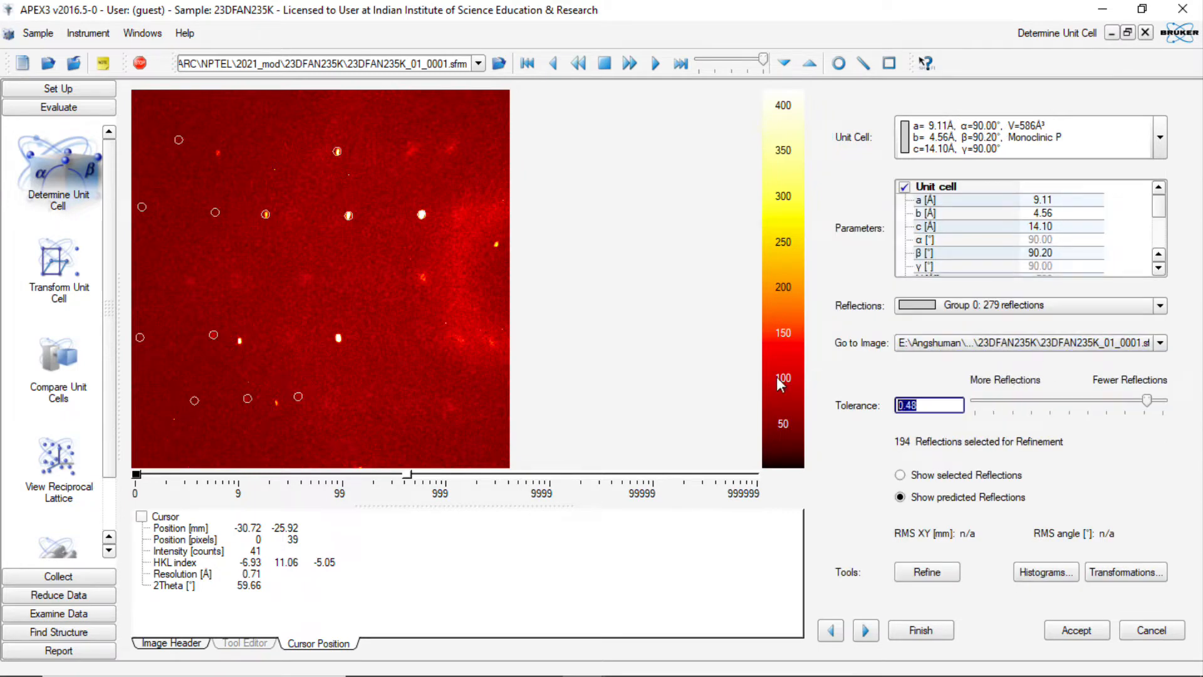
pyautogui.write('1.00')
pyautogui.click(928, 575)
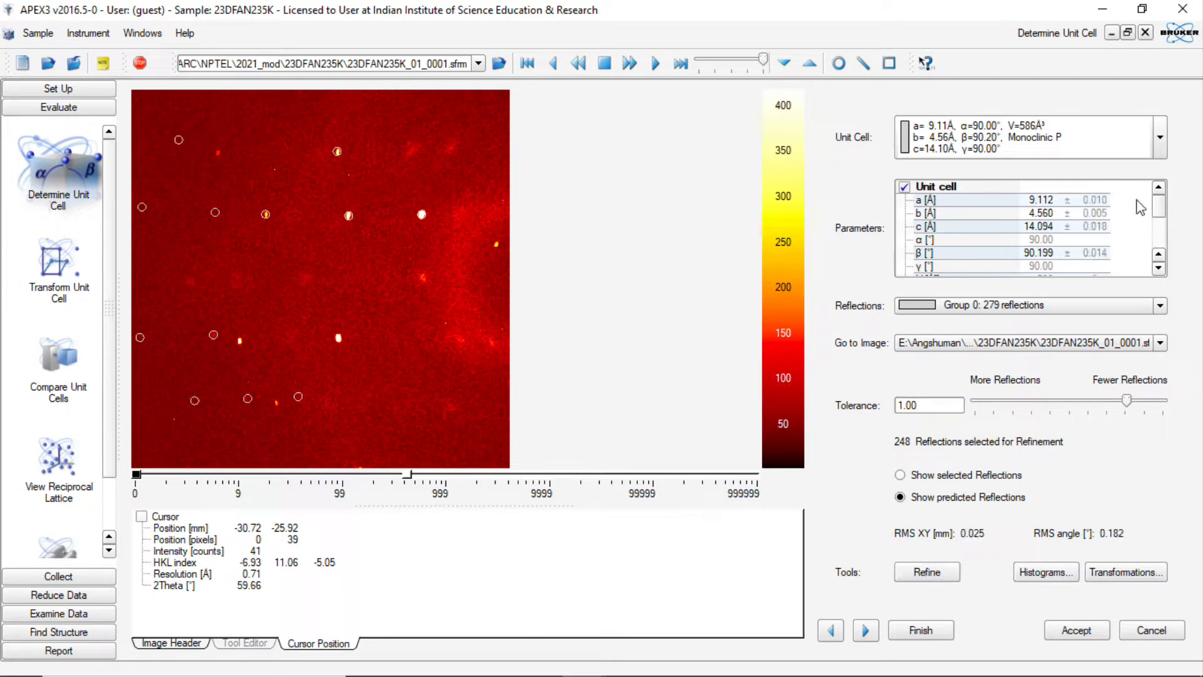
pyautogui.click(920, 571)
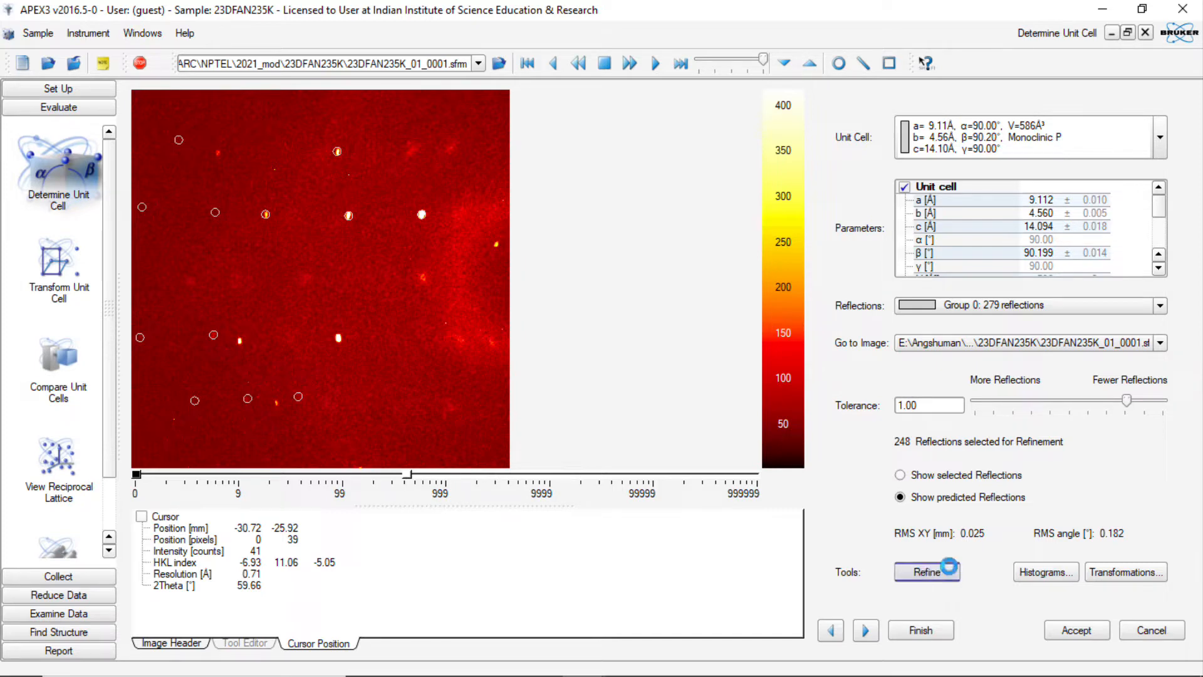
pyautogui.click(1079, 630)
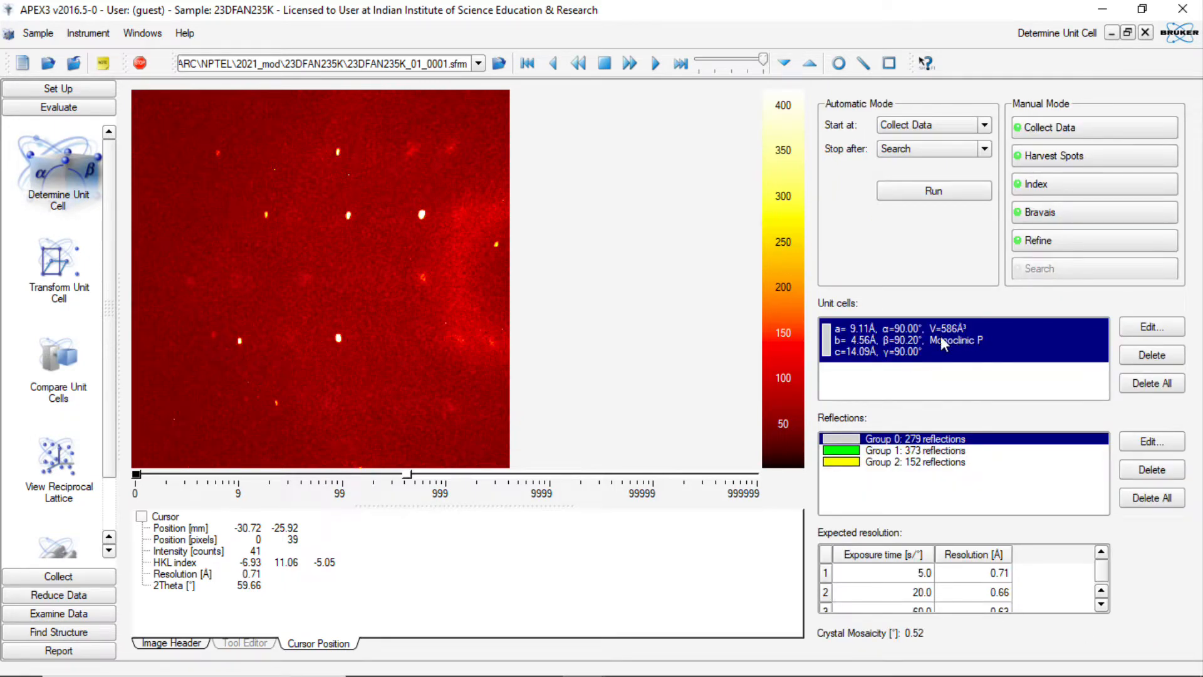
# Step: Index the Group 2 reflections into the empty unit cell store and continue with the Least Squares solution
pyautogui.click(878, 462)
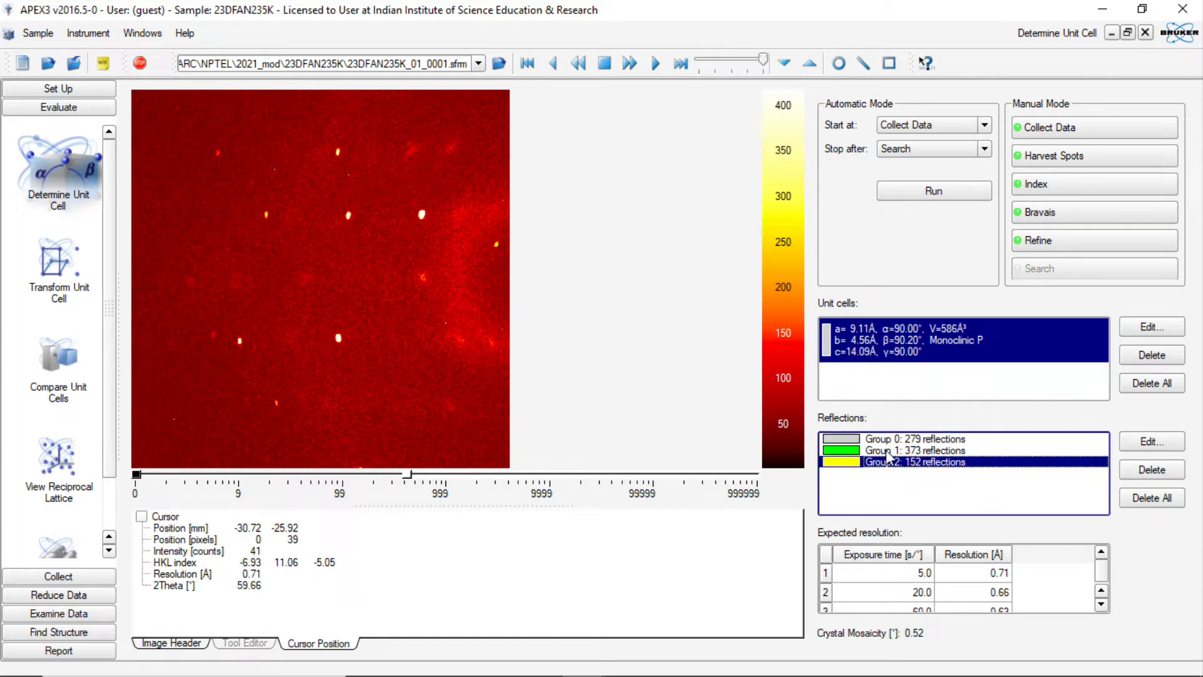
pyautogui.click(1096, 189)
pyautogui.click(1047, 404)
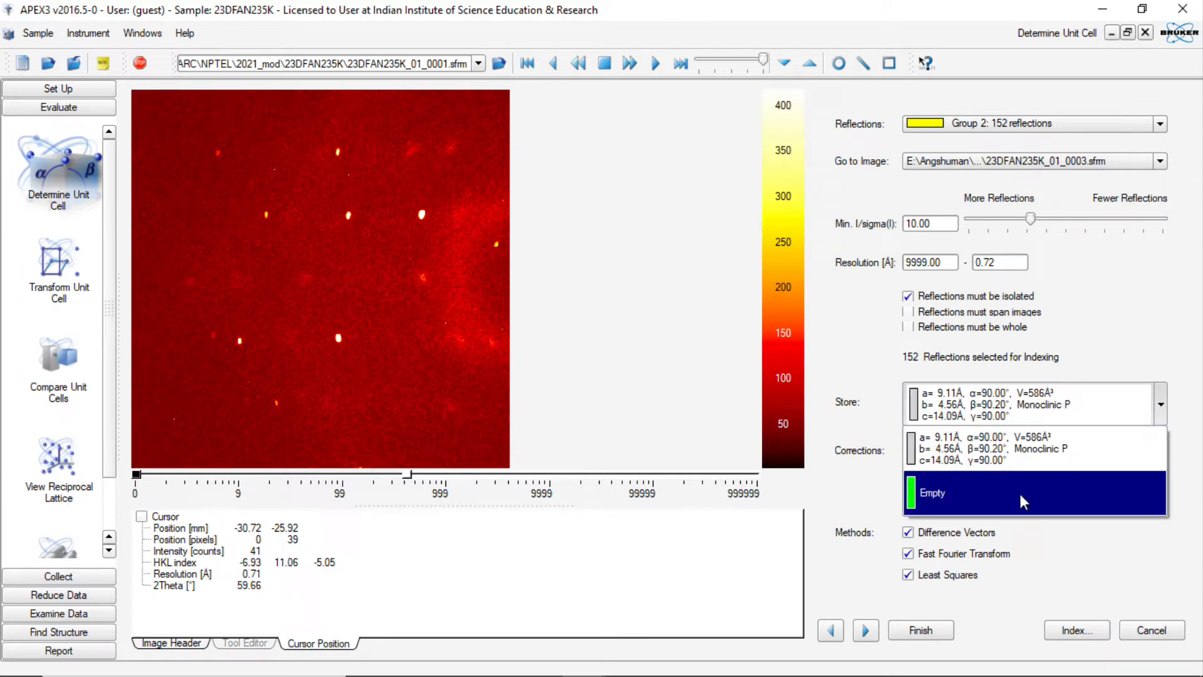
pyautogui.click(1021, 500)
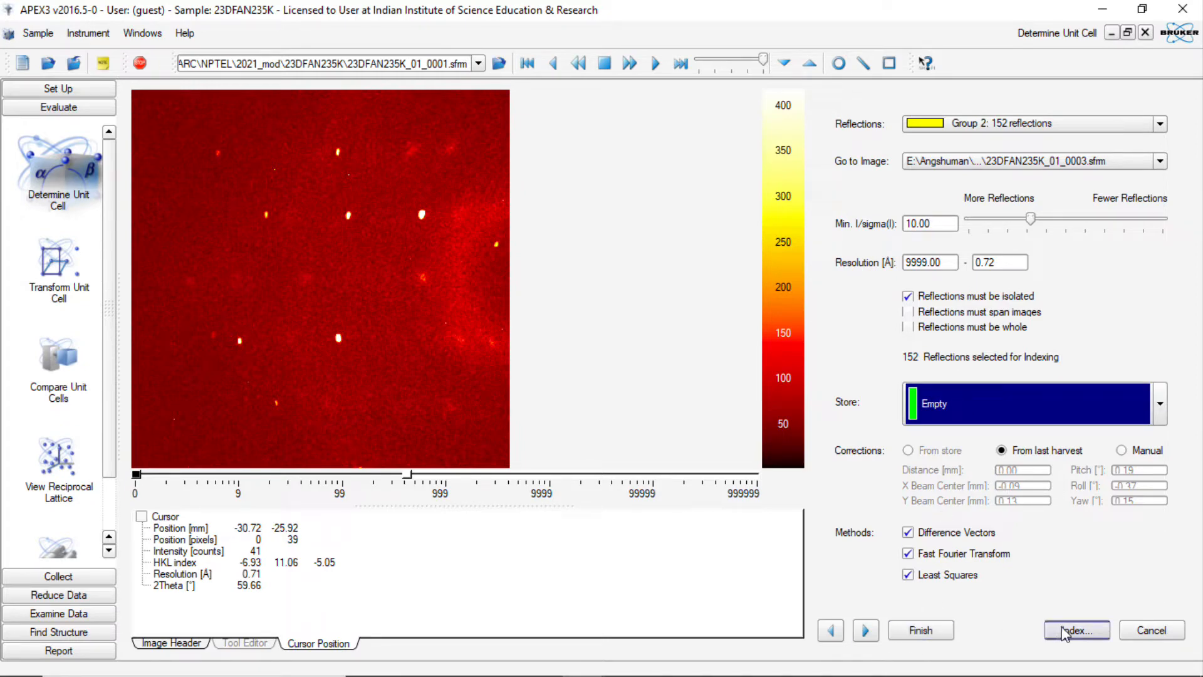
pyautogui.click(866, 631)
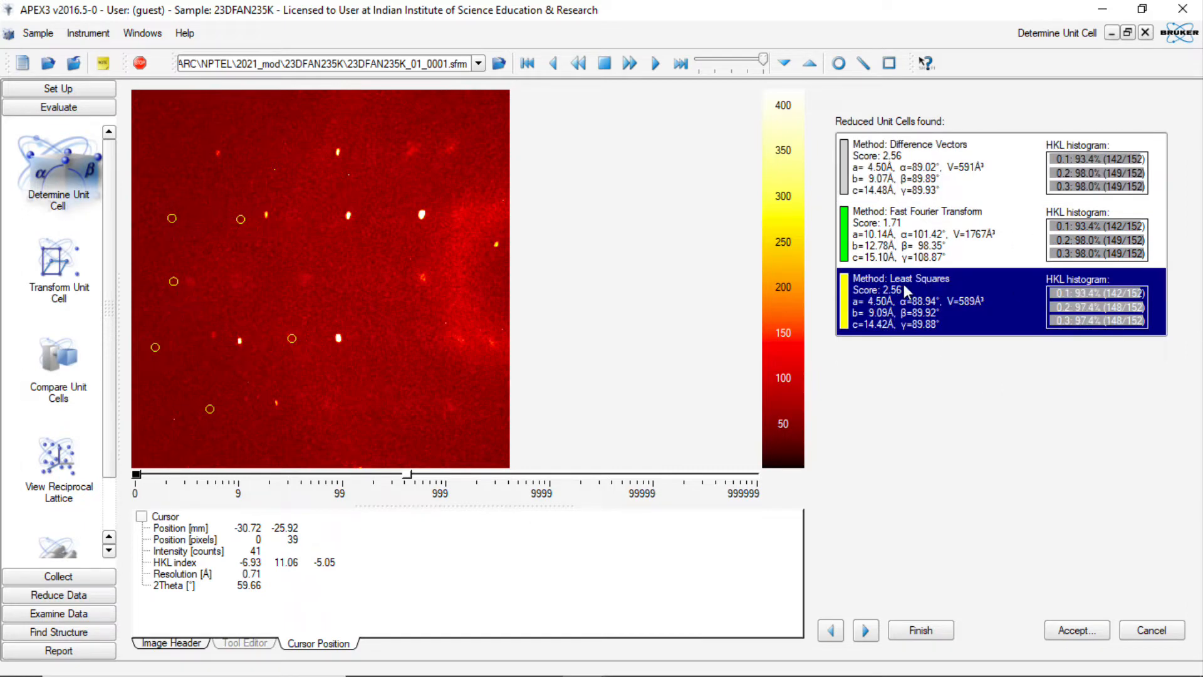
pyautogui.click(865, 630)
# Step: Set the tolerance to 1.00 and refine the Group 2 unit cell twice
pyautogui.doubleClick(932, 405)
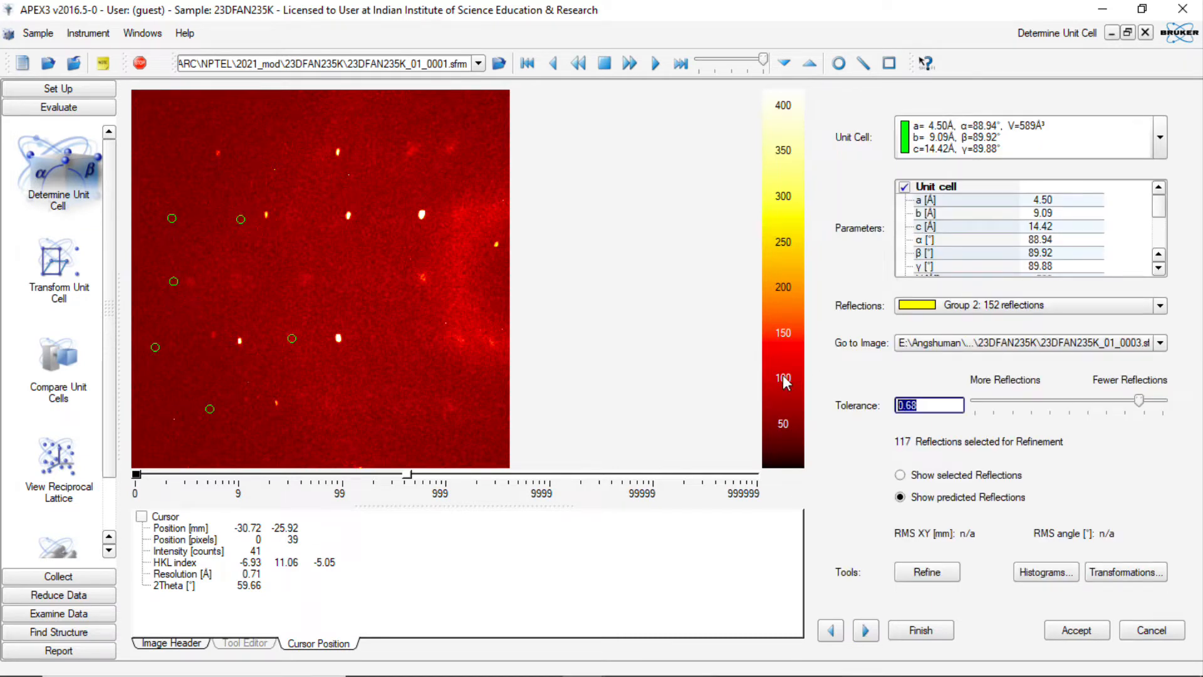
pyautogui.write('1.00')
pyautogui.click(938, 575)
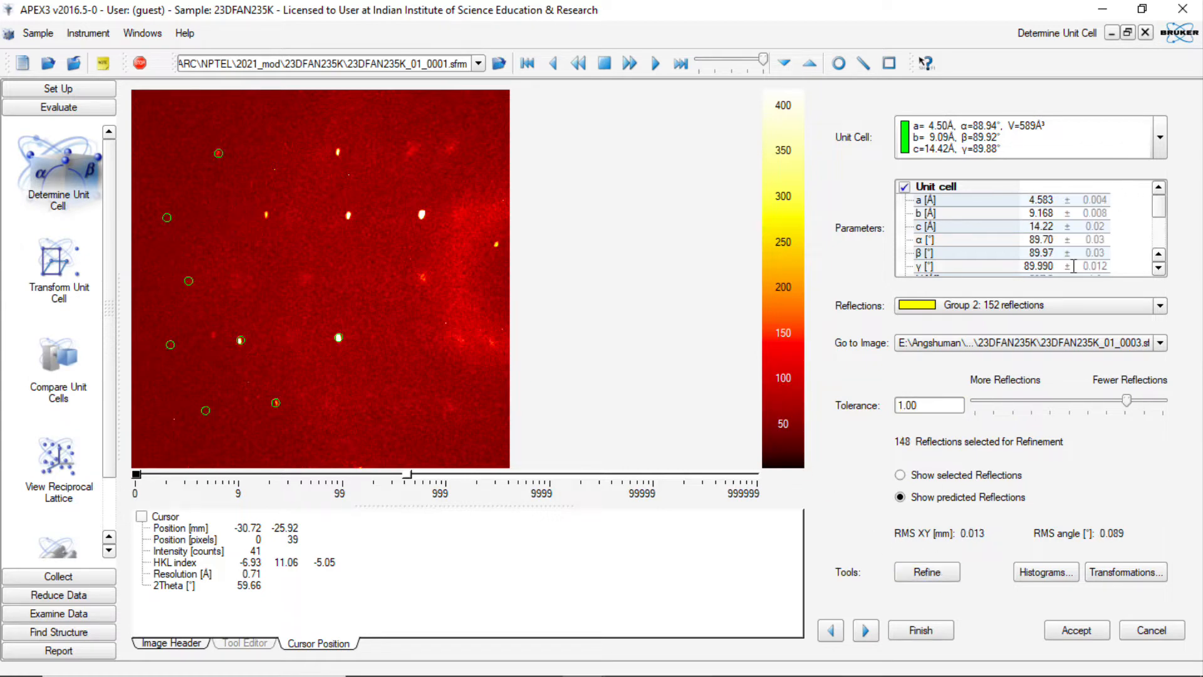
pyautogui.click(938, 575)
# Step: Accept the refined Group 2 cell and assign it the Monoclinic P Bravais lattice
pyautogui.click(867, 631)
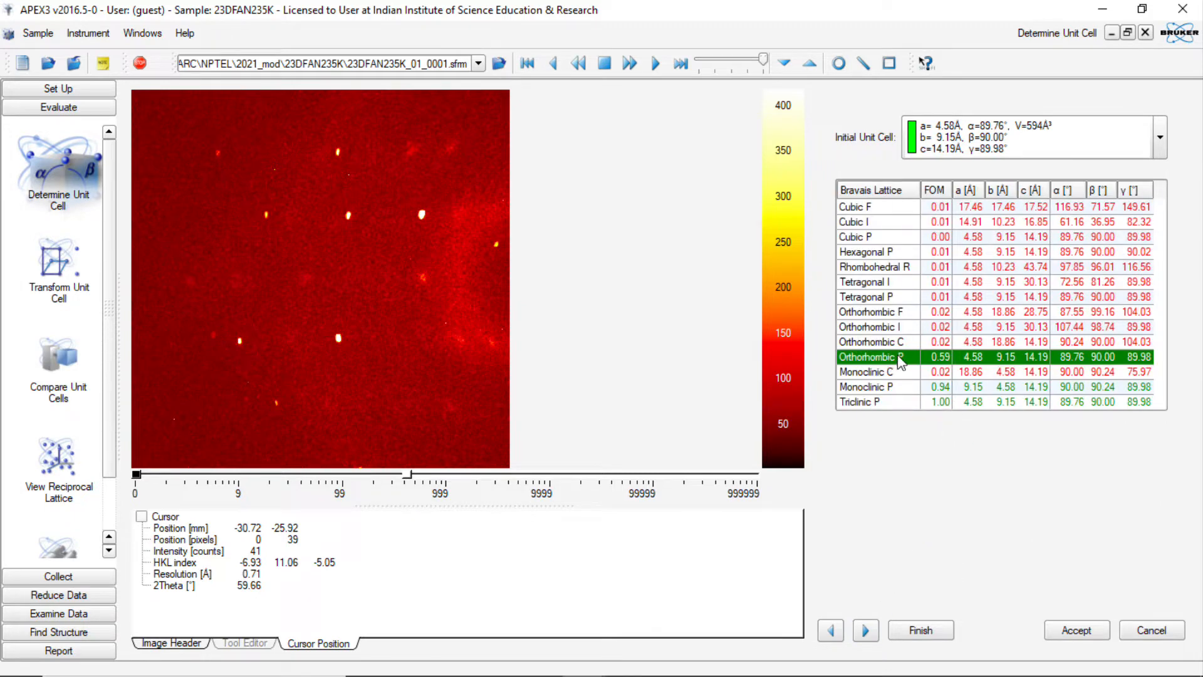
pyautogui.click(882, 387)
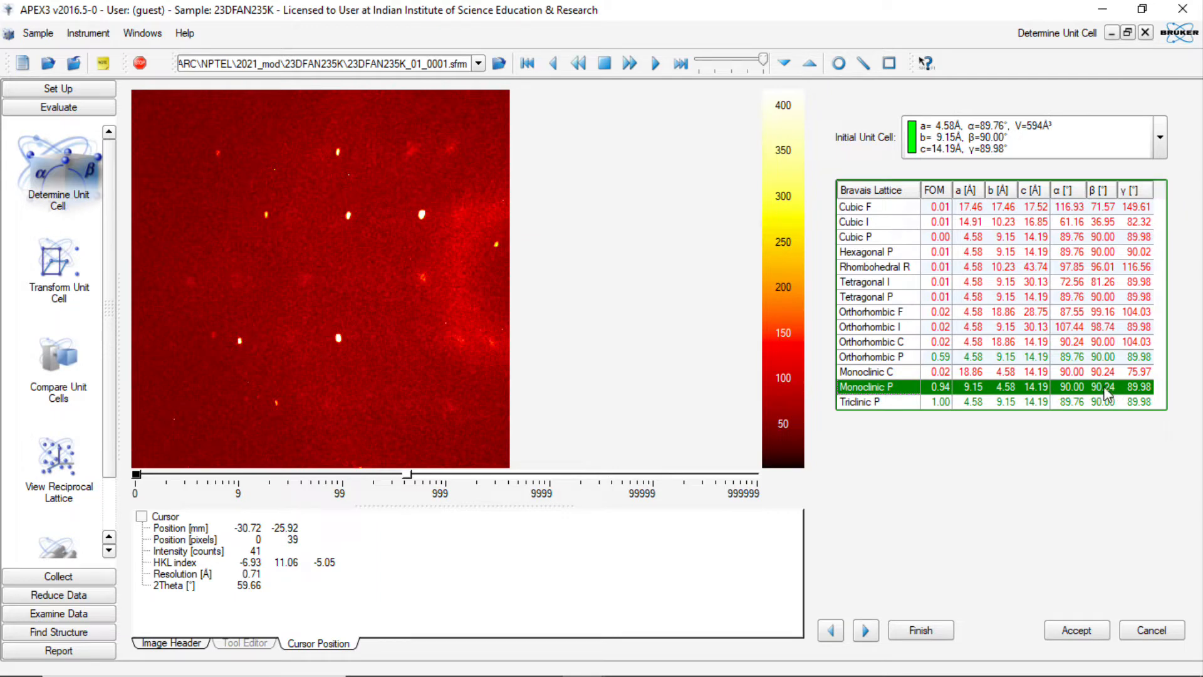
pyautogui.click(865, 630)
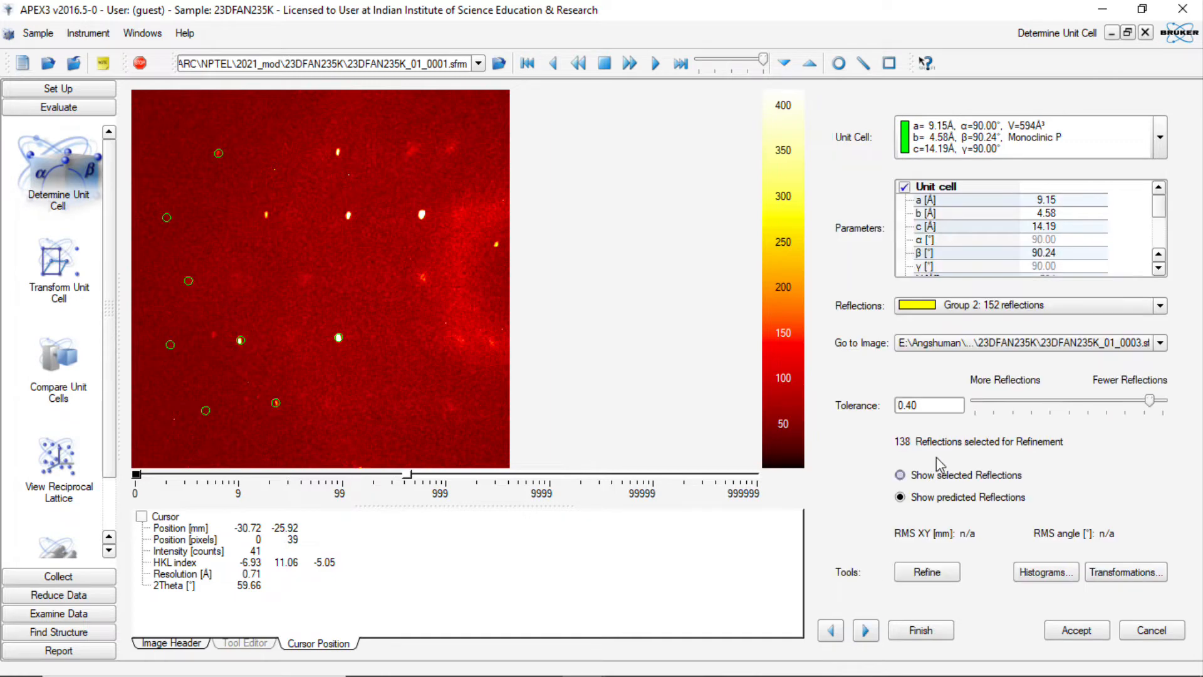
# Step: Refine the Monoclinic P cell of Group 2 twice with a tolerance of 1.00 and accept it
pyautogui.write('1.00')
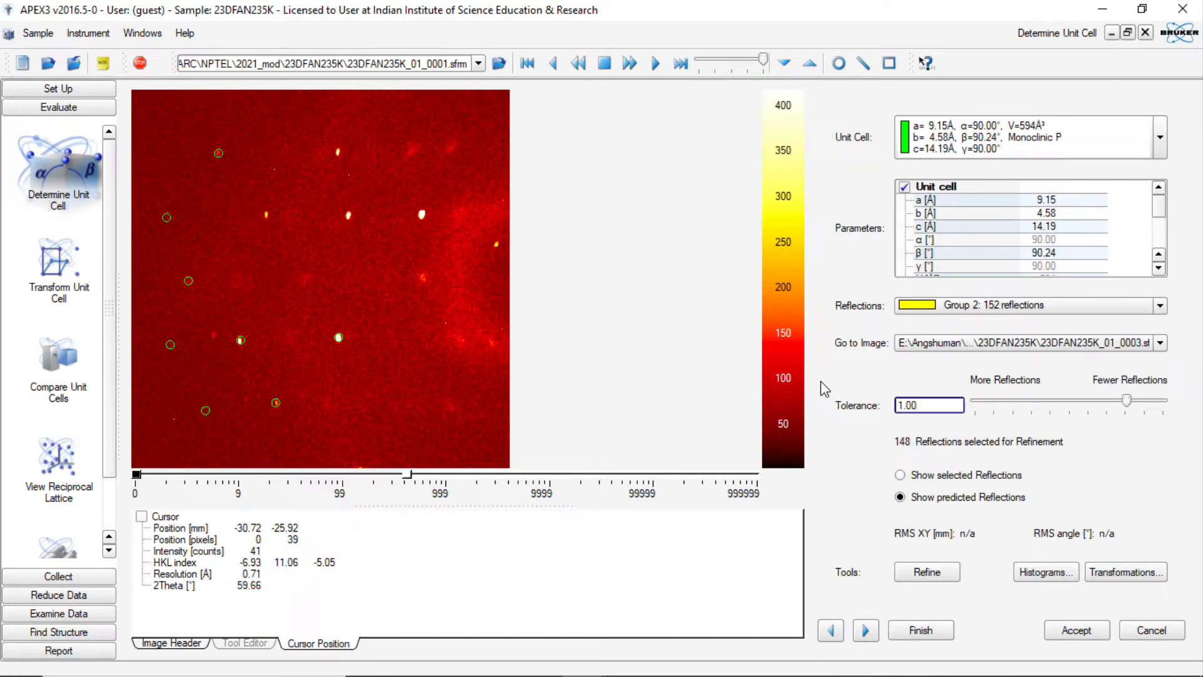
pyautogui.click(929, 572)
pyautogui.click(939, 574)
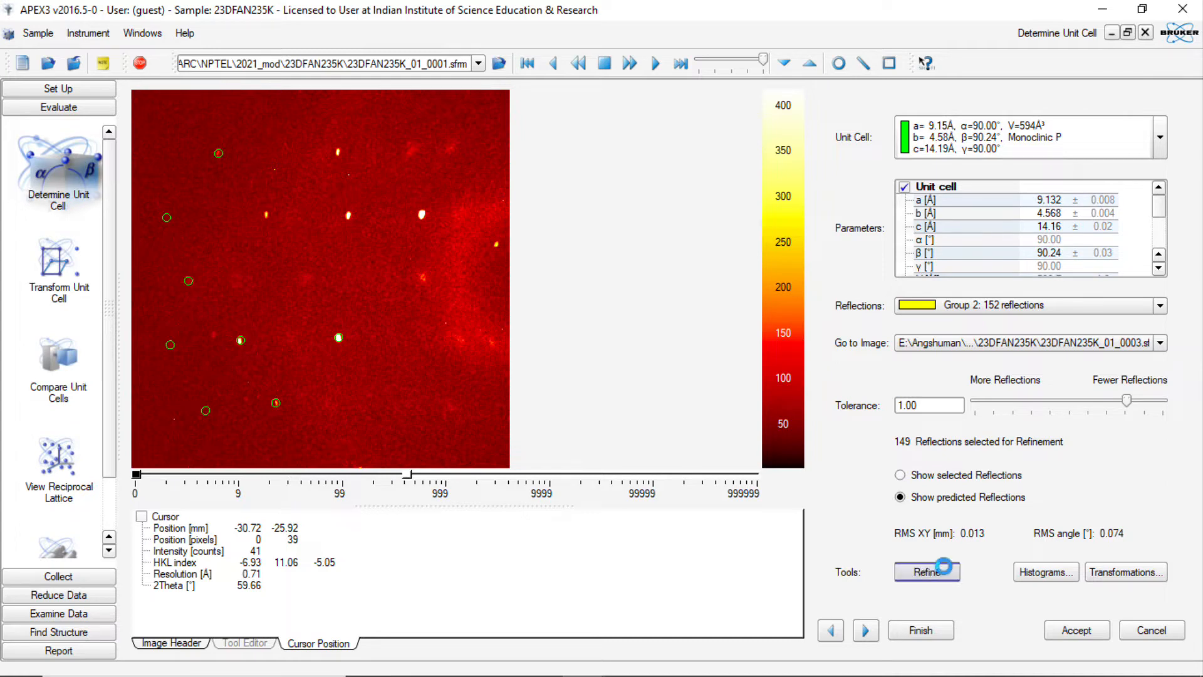
pyautogui.click(866, 630)
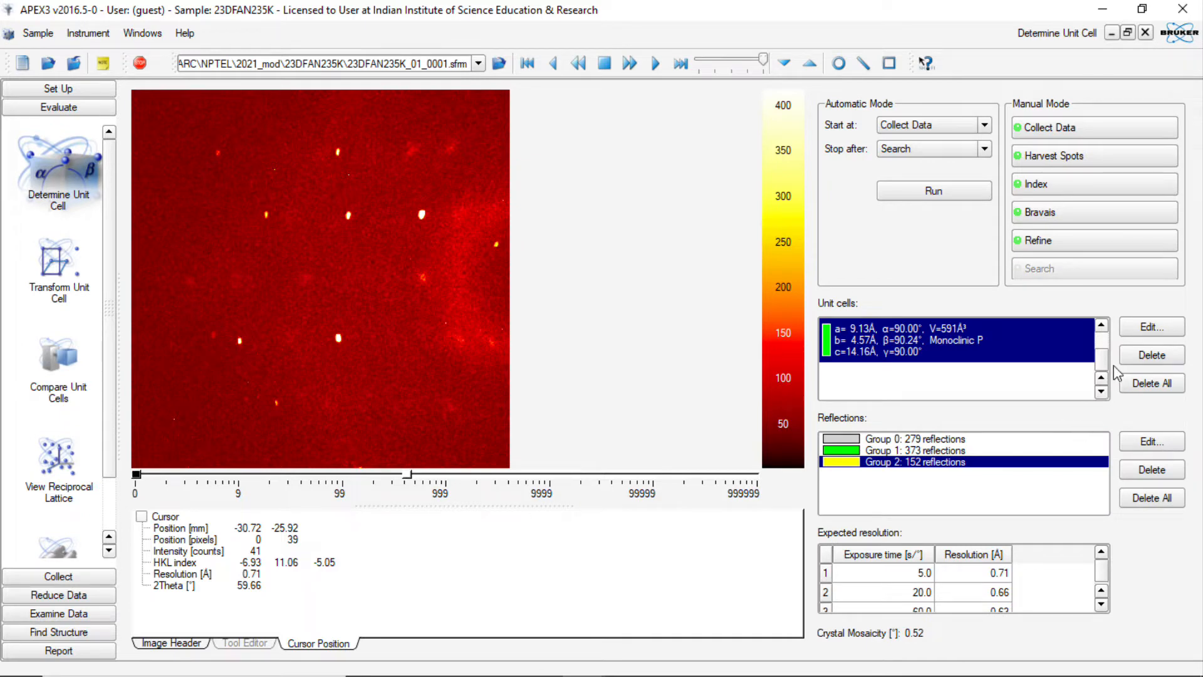
# Step: Compare the parameters of the two Monoclinic P cells in the unit cell list
pyautogui.moveTo(1103, 364); pyautogui.dragTo(1107, 349)
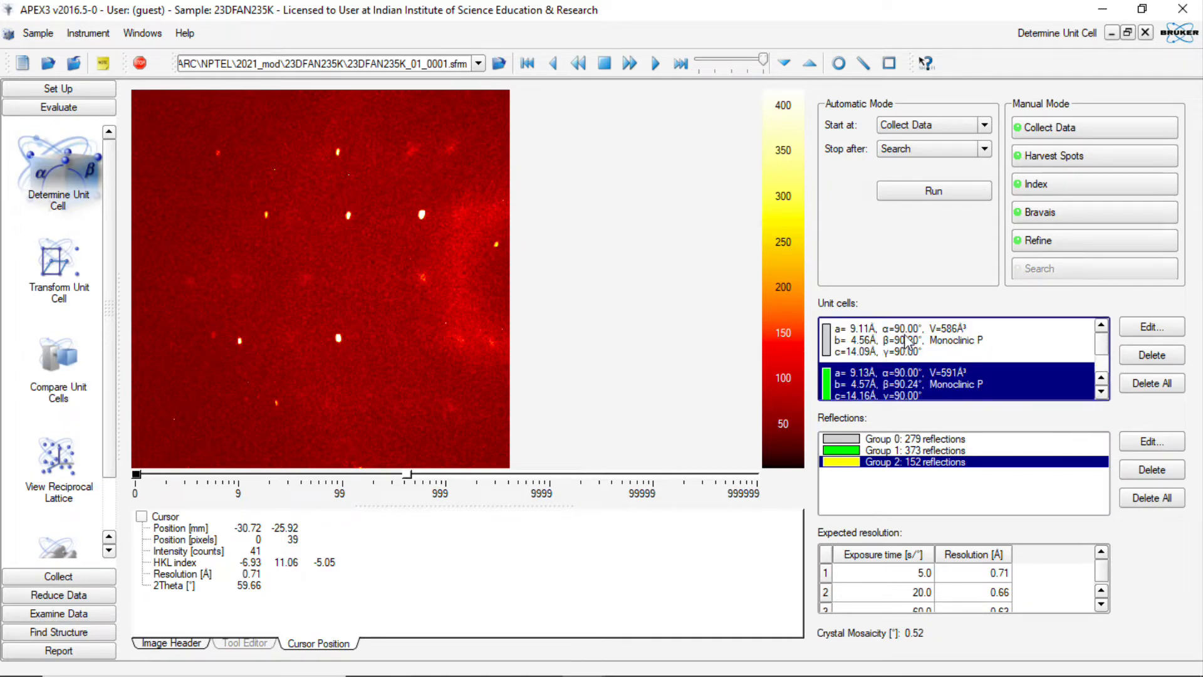
pyautogui.click(875, 344)
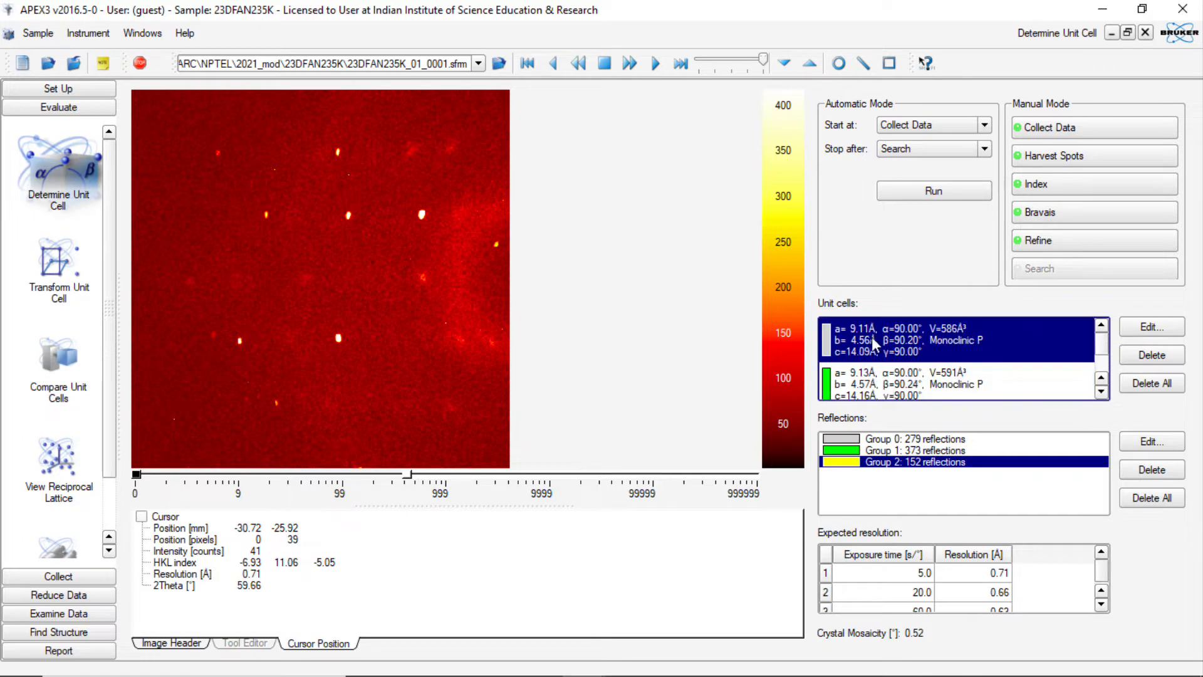
pyautogui.click(889, 385)
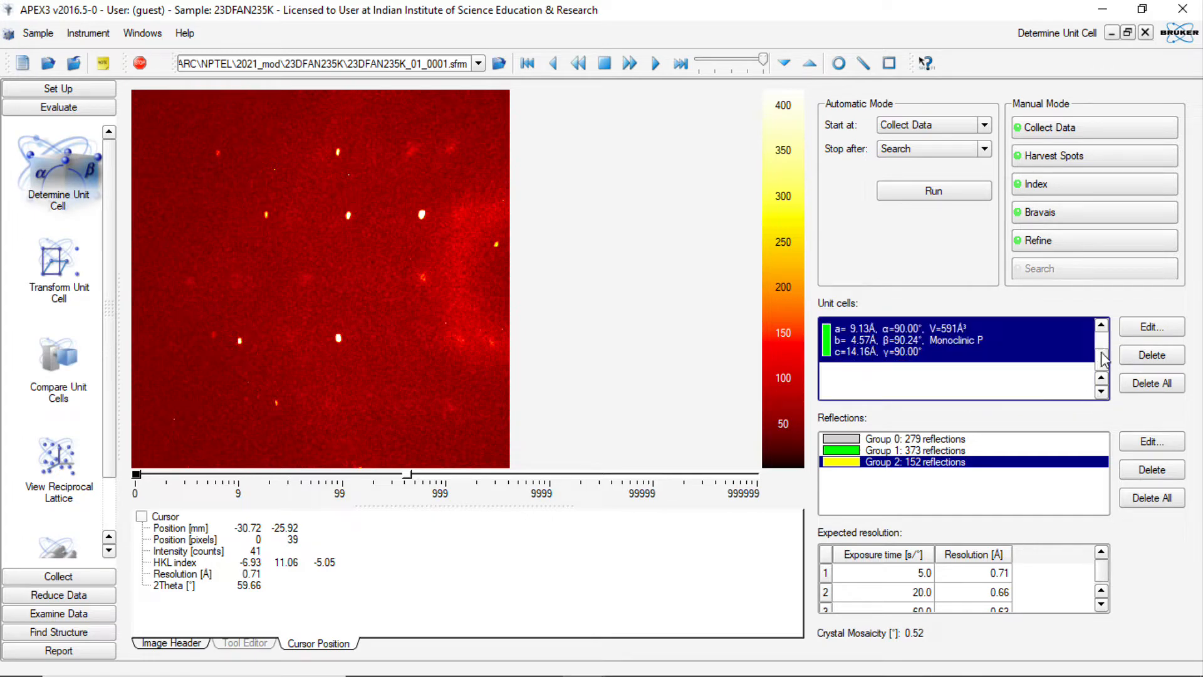
pyautogui.moveTo(1102, 360); pyautogui.dragTo(1106, 335)
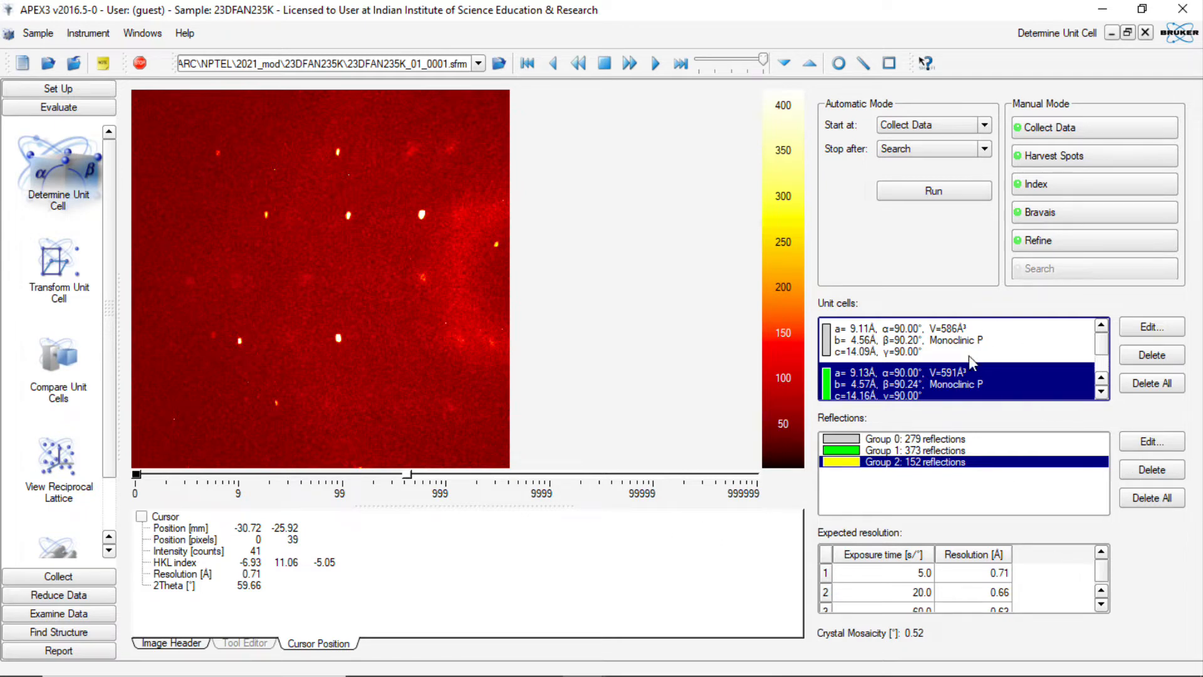
# Step: Open the reciprocal lattice view with Group 1 shown and the Group 0 and Group 2 reflections hidden
pyautogui.click(958, 453)
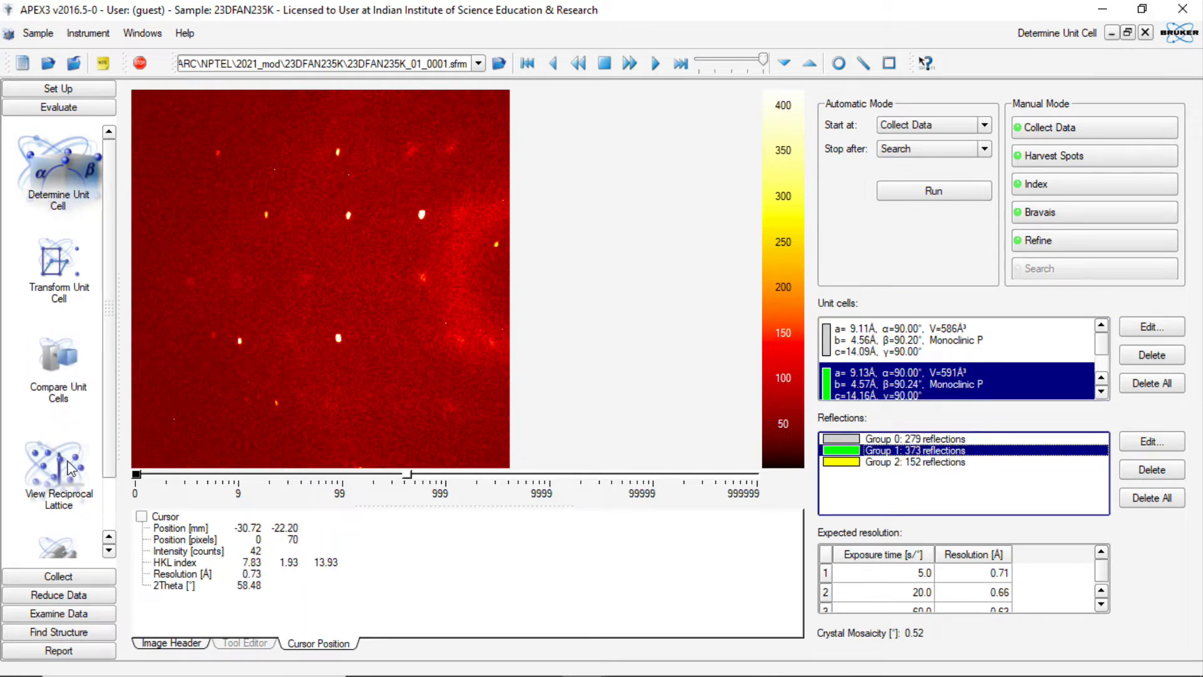
pyautogui.click(70, 489)
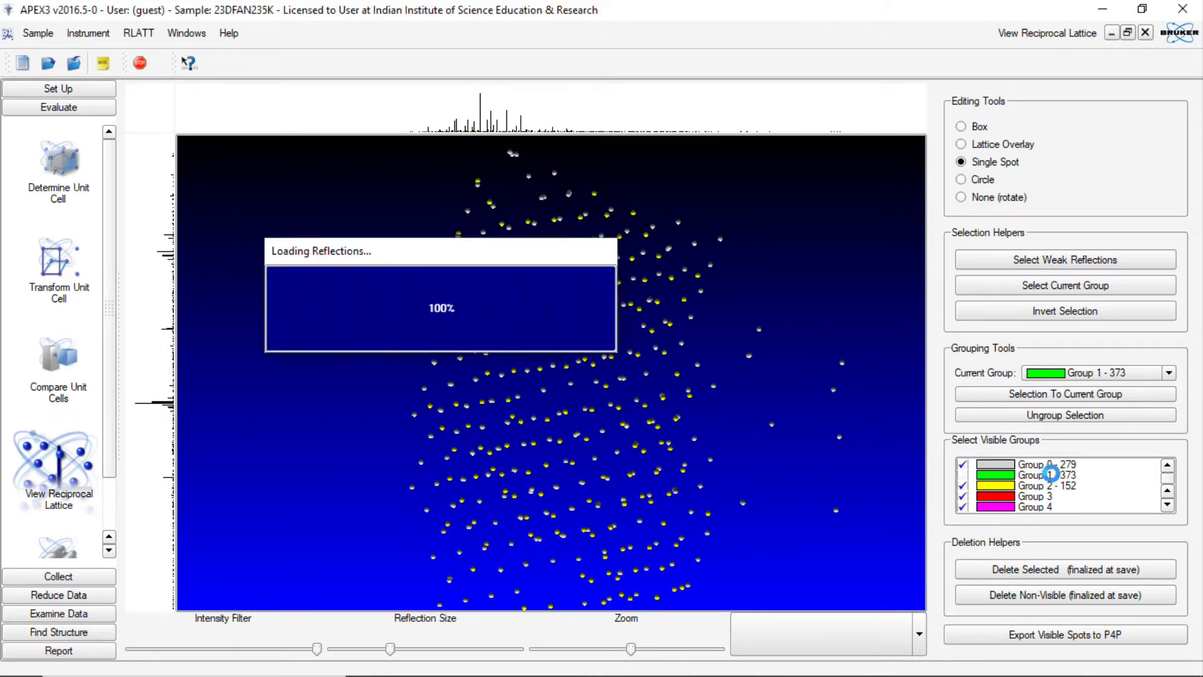
pyautogui.click(963, 465)
pyautogui.click(963, 486)
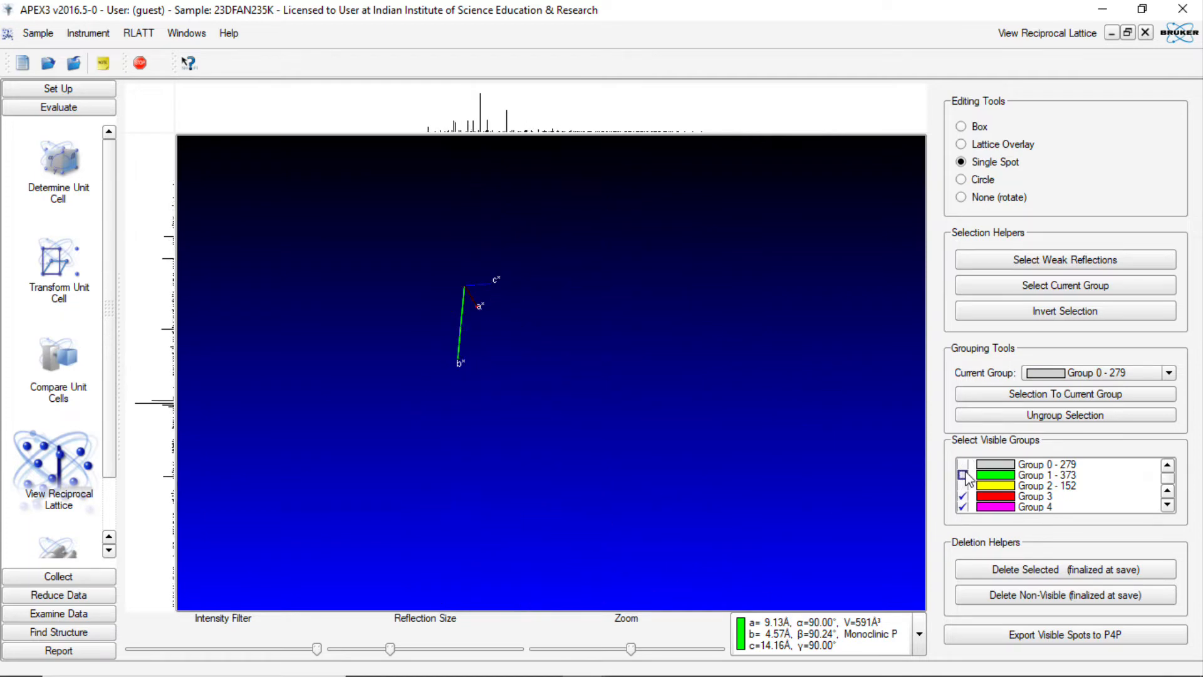
pyautogui.click(963, 475)
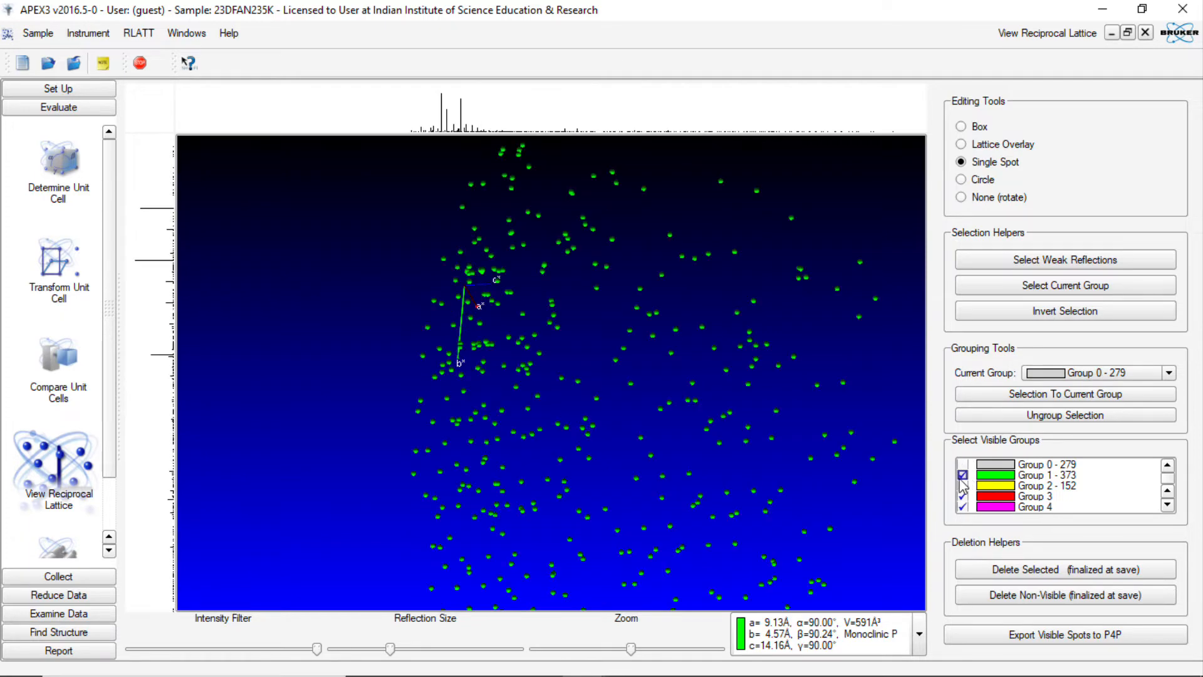
# Step: Examine the Group 1 reflections in reciprocal space from several orientations, checking whether the spots line up in regular lattice rows
pyautogui.rightClick(321, 351)
pyautogui.moveTo(364, 358)
pyautogui.click(417, 374)
pyautogui.moveTo(341, 433); pyautogui.dragTo(462, 397)
pyautogui.rightClick(463, 397)
pyautogui.moveTo(508, 404)
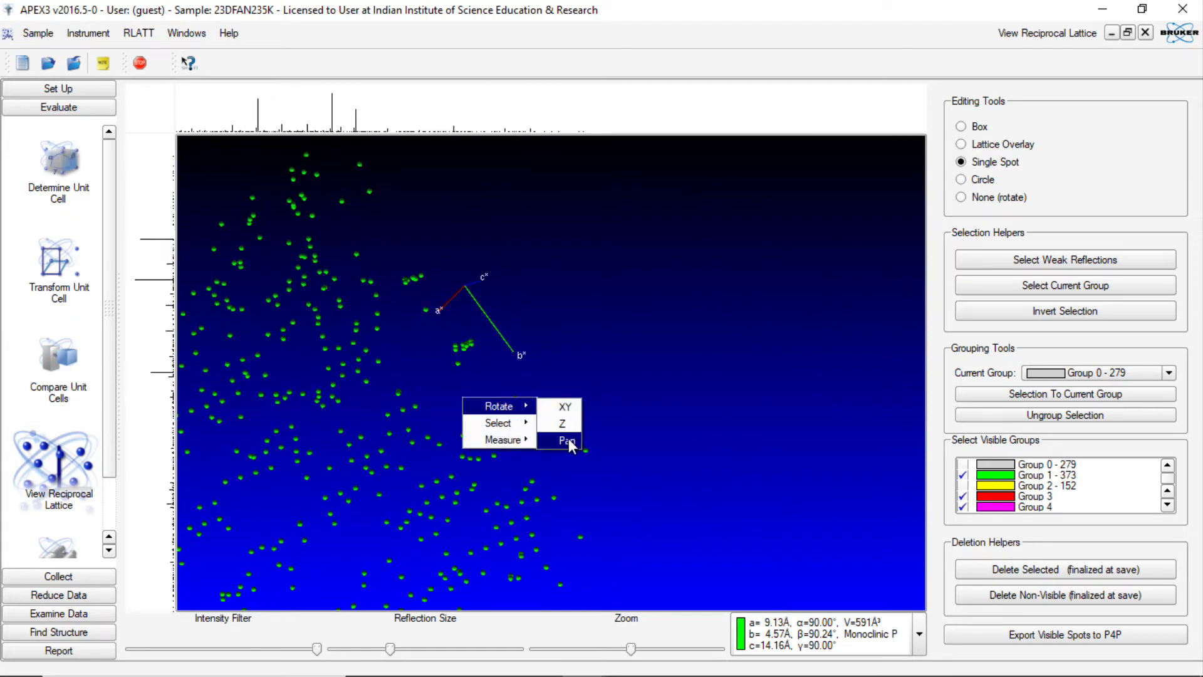
pyautogui.click(570, 441)
pyautogui.moveTo(354, 527); pyautogui.dragTo(671, 406)
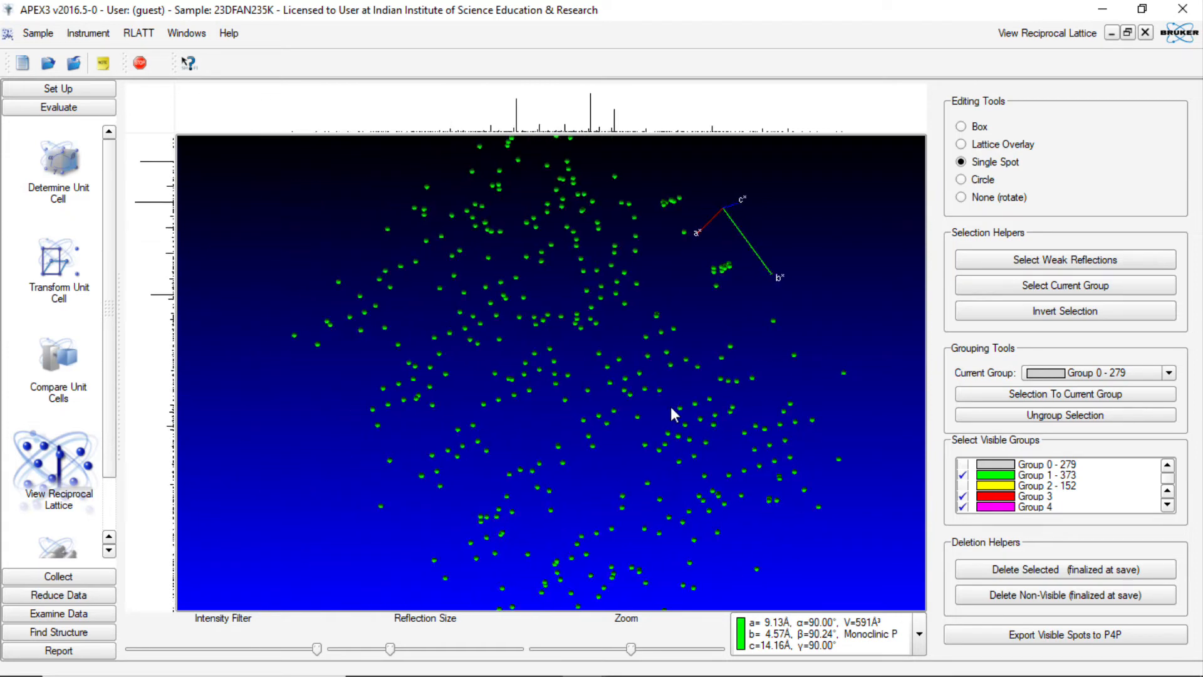
pyautogui.rightClick(671, 407)
pyautogui.moveTo(709, 417)
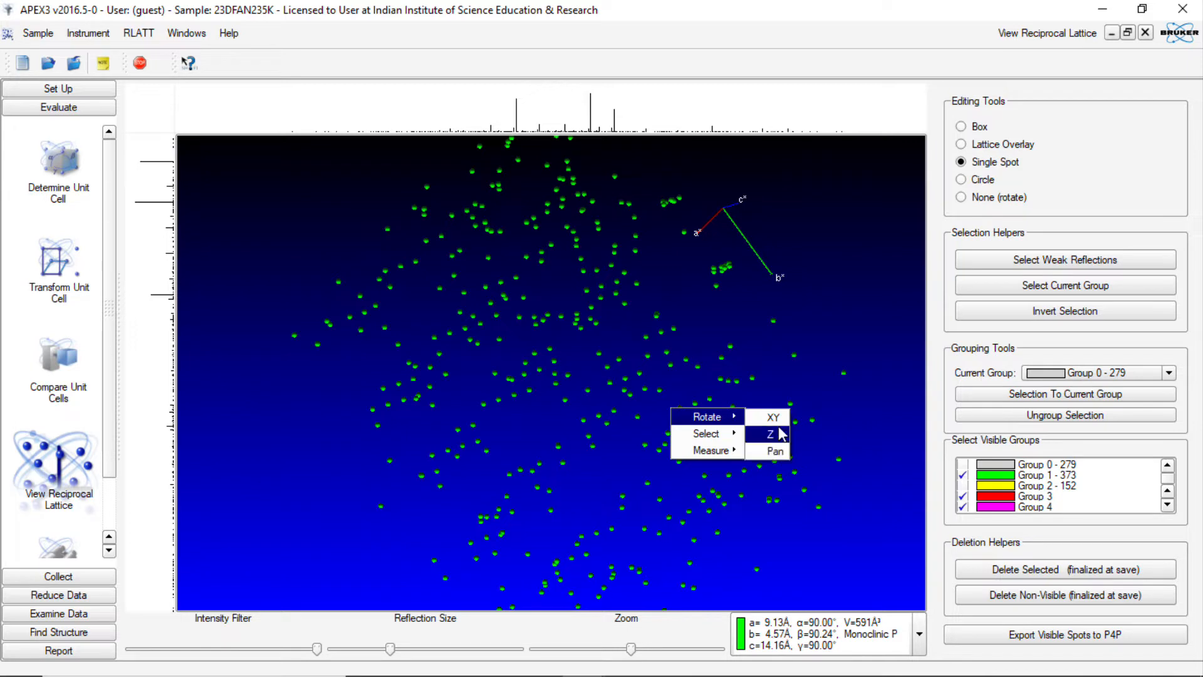
pyautogui.click(777, 418)
pyautogui.moveTo(689, 489); pyautogui.dragTo(753, 509)
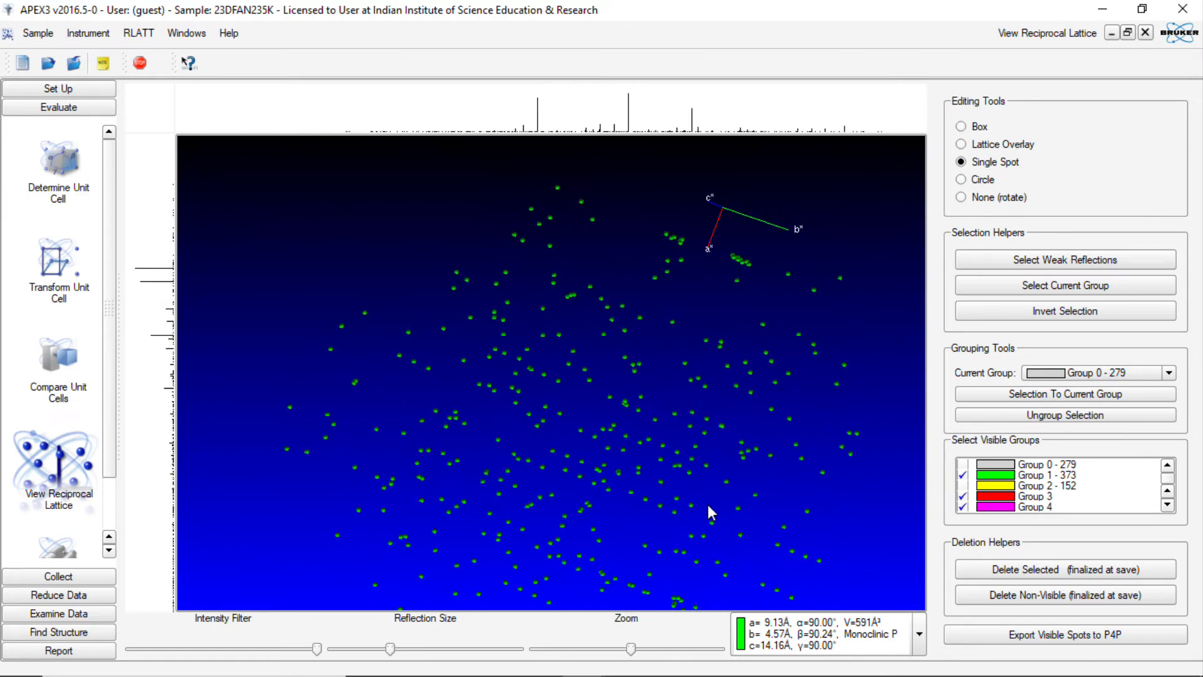
pyautogui.moveTo(718, 483); pyautogui.dragTo(740, 398)
pyautogui.rightClick(740, 398)
pyautogui.moveTo(775, 406)
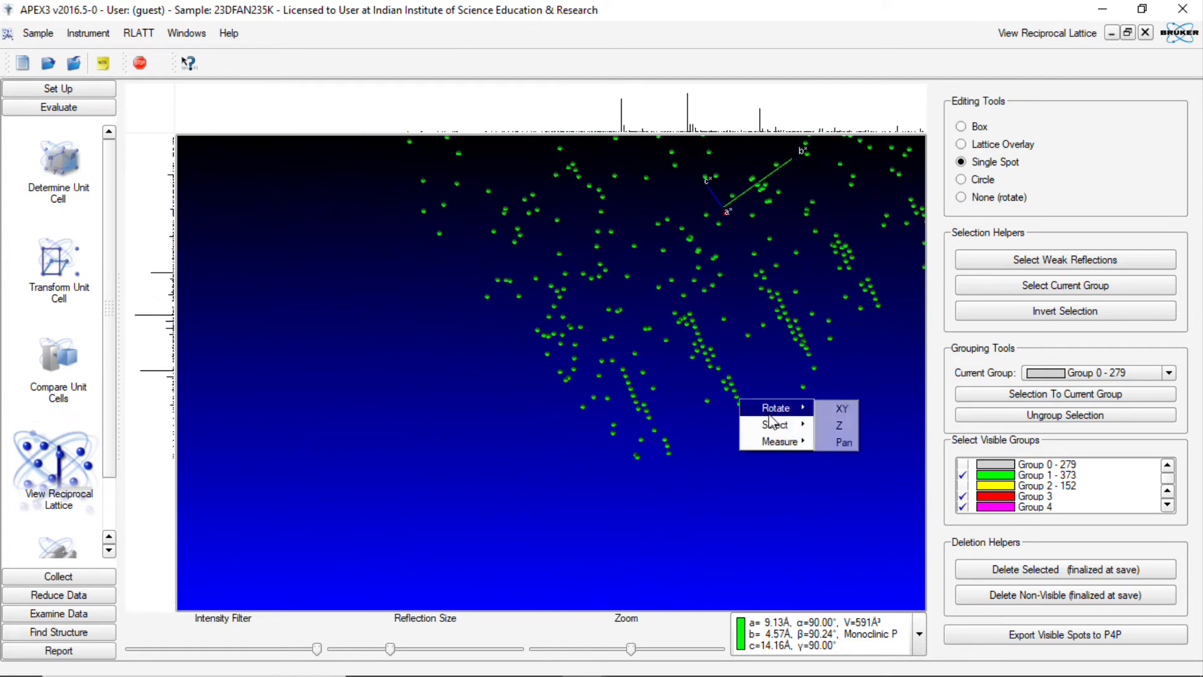
pyautogui.click(824, 438)
pyautogui.moveTo(844, 352); pyautogui.dragTo(565, 509)
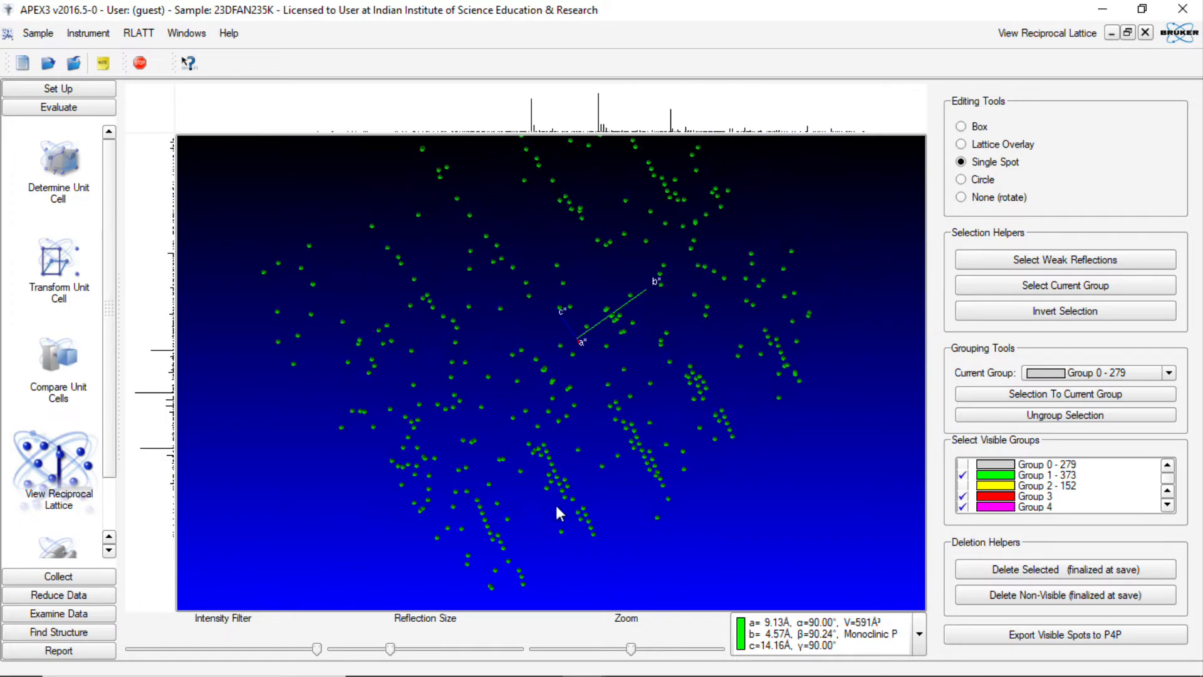
pyautogui.rightClick(703, 480)
pyautogui.moveTo(755, 490)
pyautogui.click(807, 491)
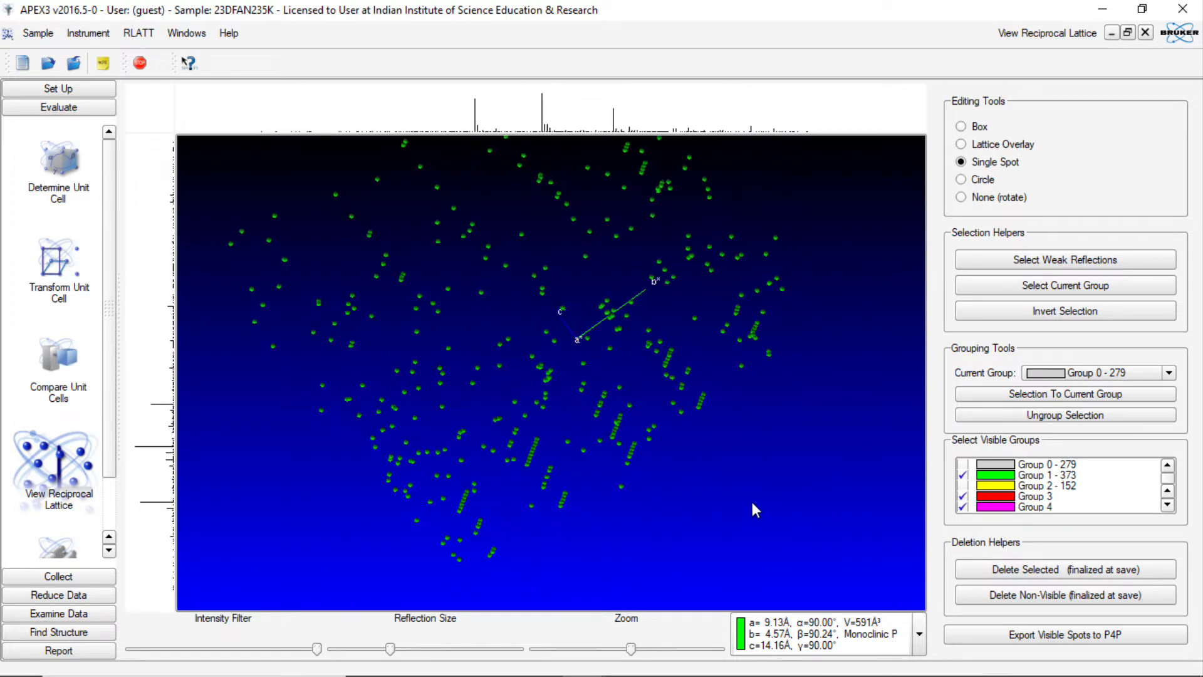
pyautogui.moveTo(751, 499); pyautogui.dragTo(778, 505)
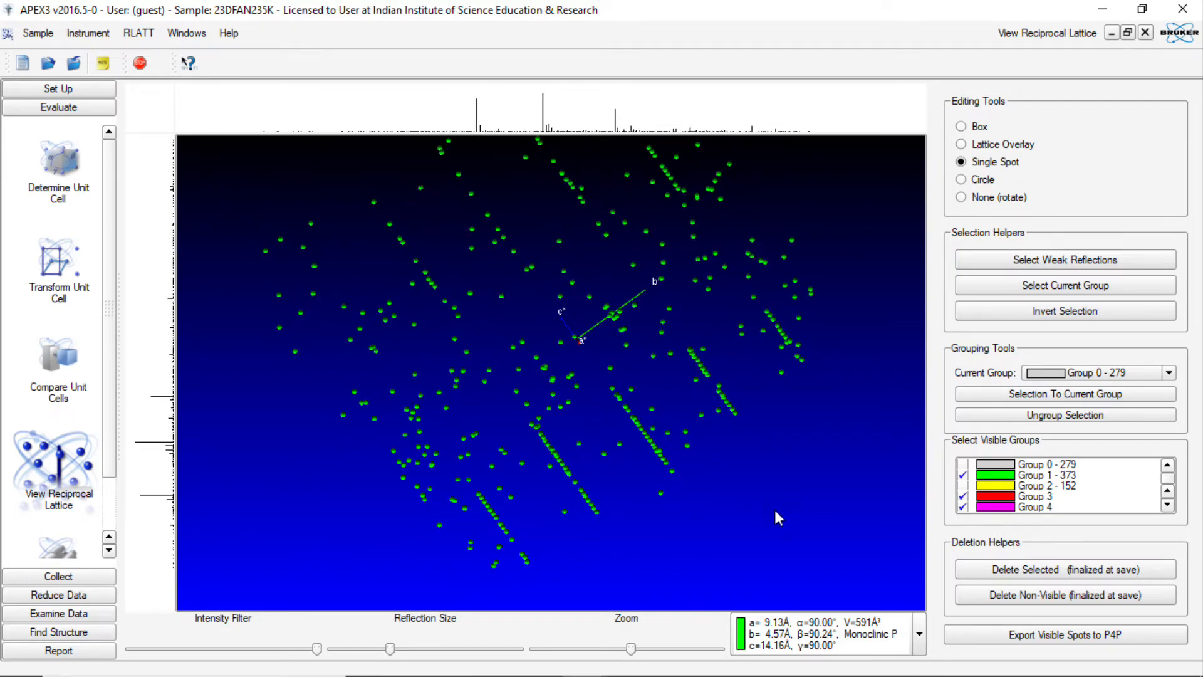
# Step: Switch to the Integrate Images module for data reduction and exclude the green Monoclinic P unit cell (a = 9.13 Å)
pyautogui.scroll(-1, 70, 490)
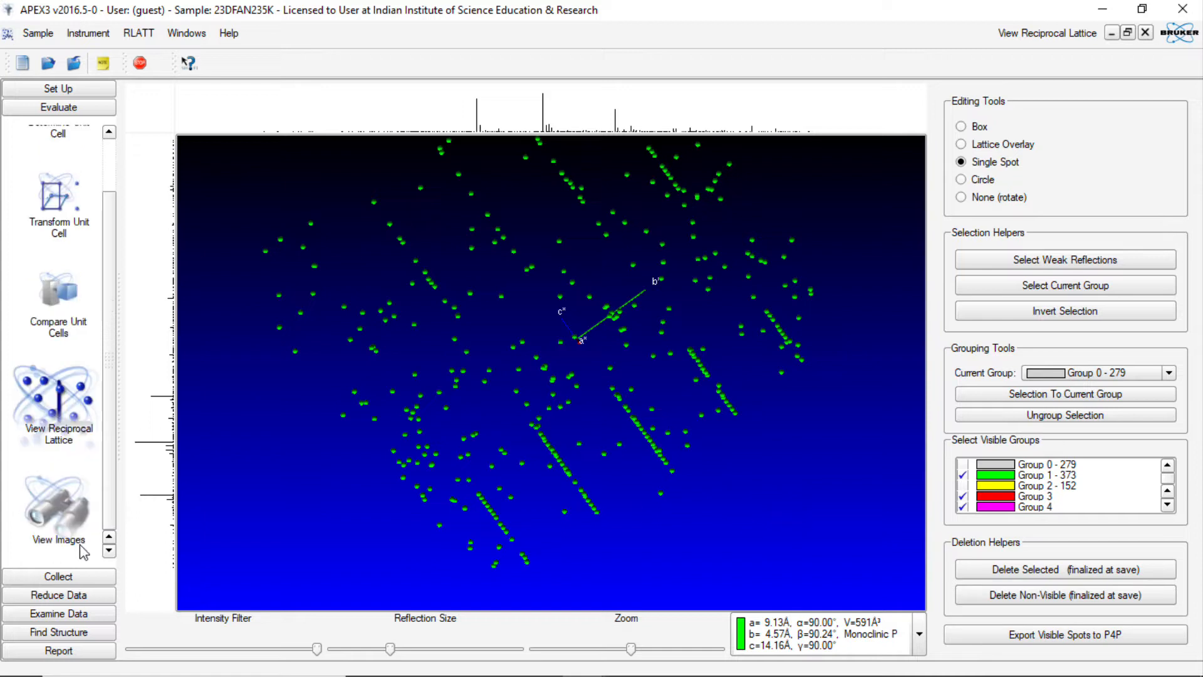
pyautogui.click(70, 595)
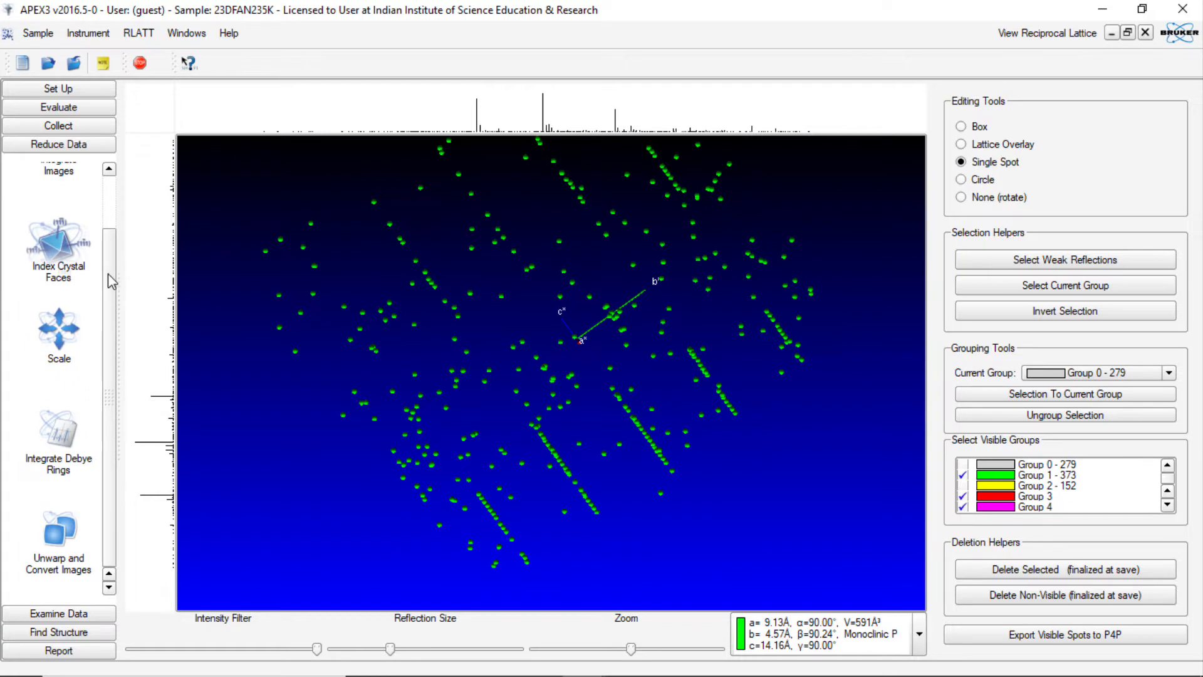
pyautogui.scroll(1, 111, 282)
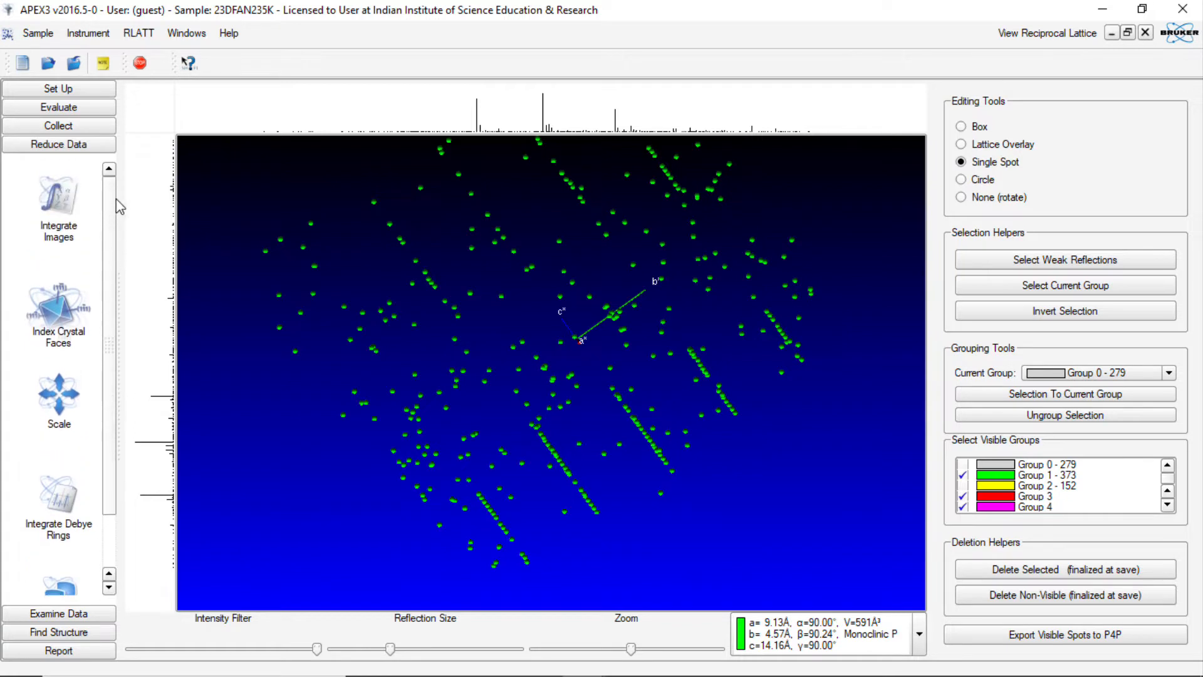
pyautogui.click(48, 211)
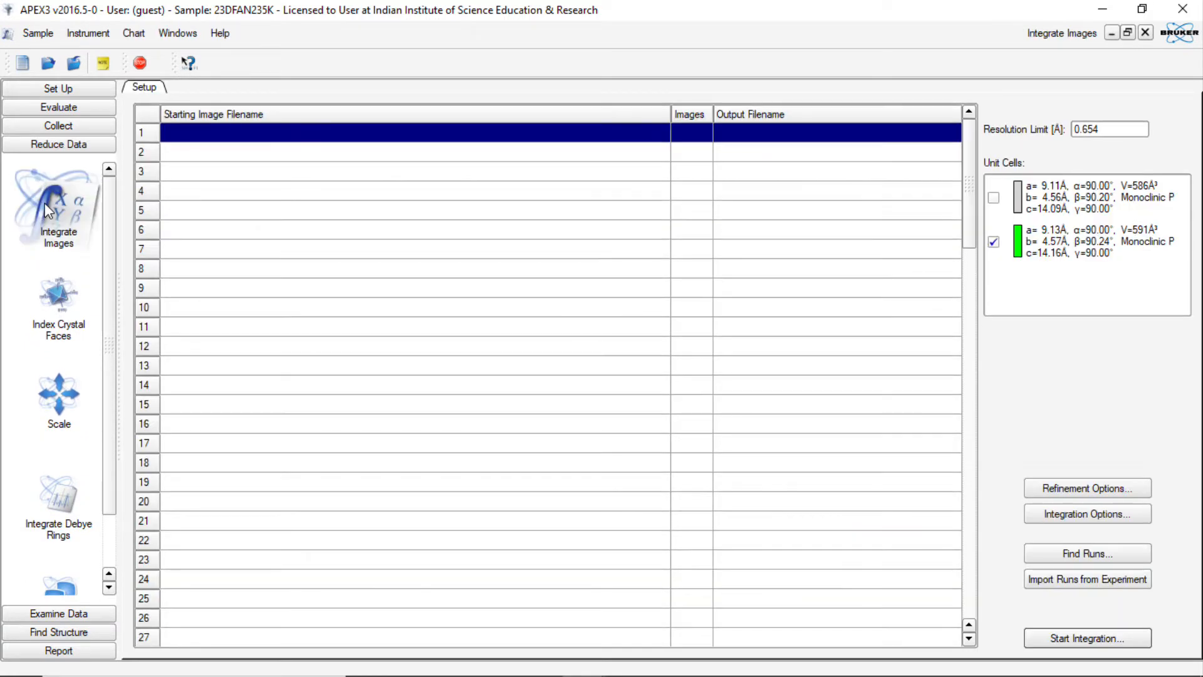
pyautogui.click(994, 243)
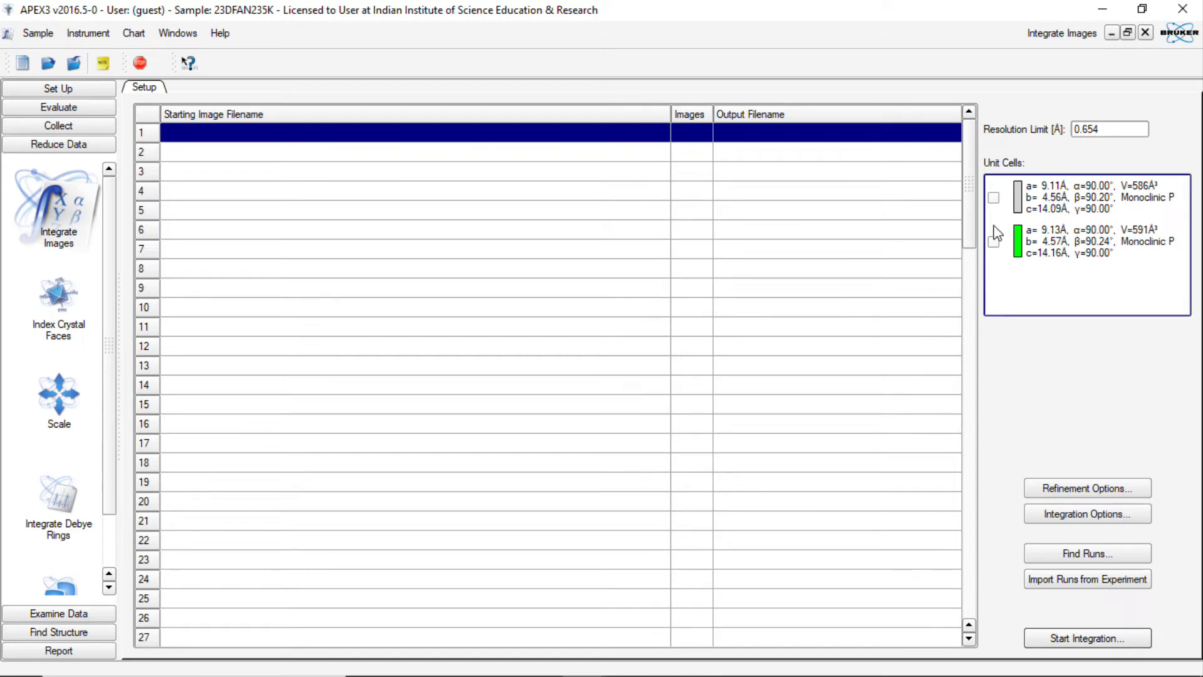
# Step: Find the image runs in the 23DFAN235K folder and add runs 23DFAN235K_01 and 23DFAN235K_02 for integration
pyautogui.click(1090, 554)
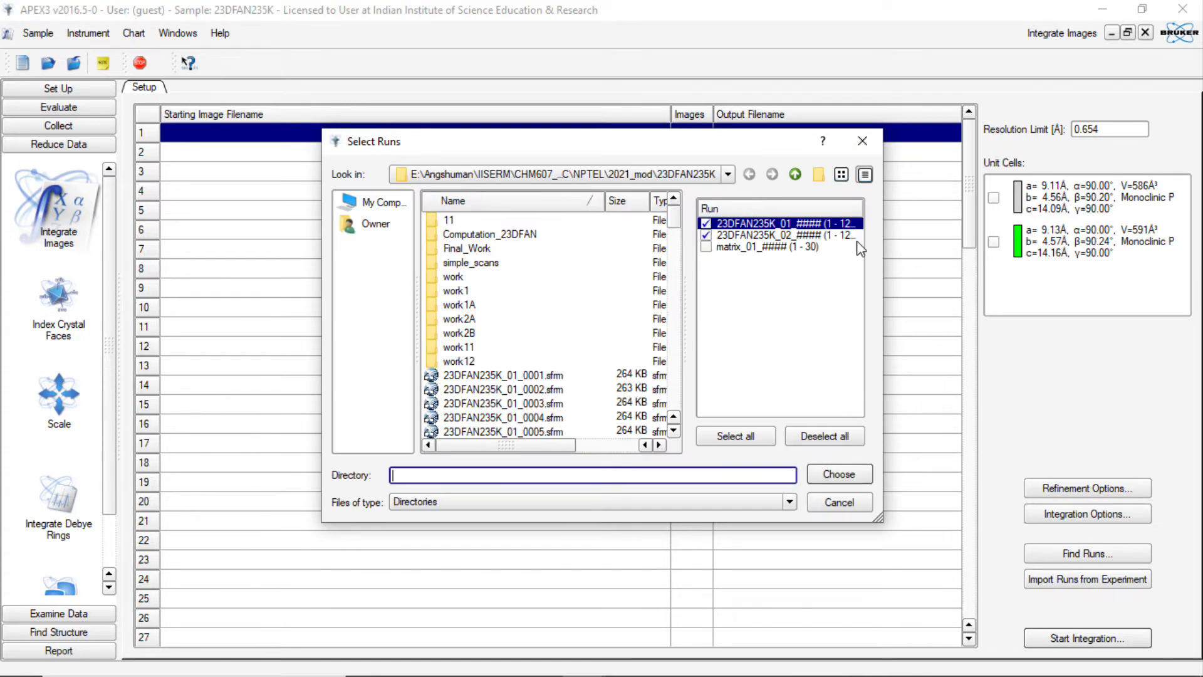
pyautogui.moveTo(885, 290); pyautogui.dragTo(1051, 292)
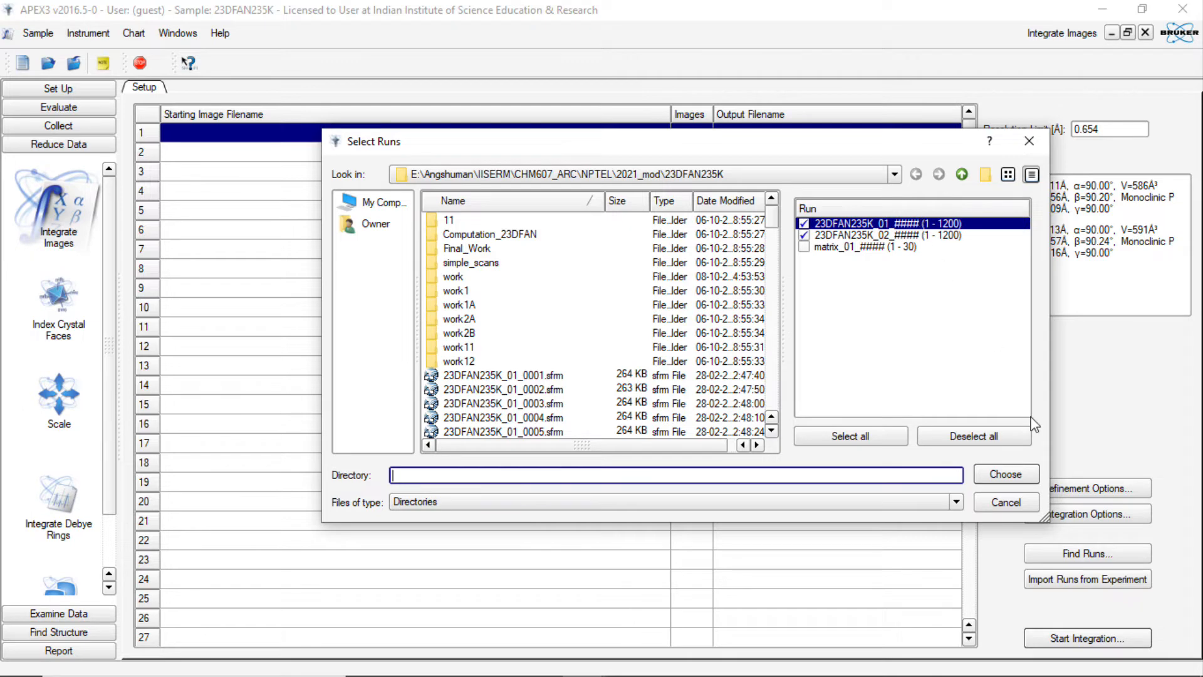
pyautogui.click(1005, 475)
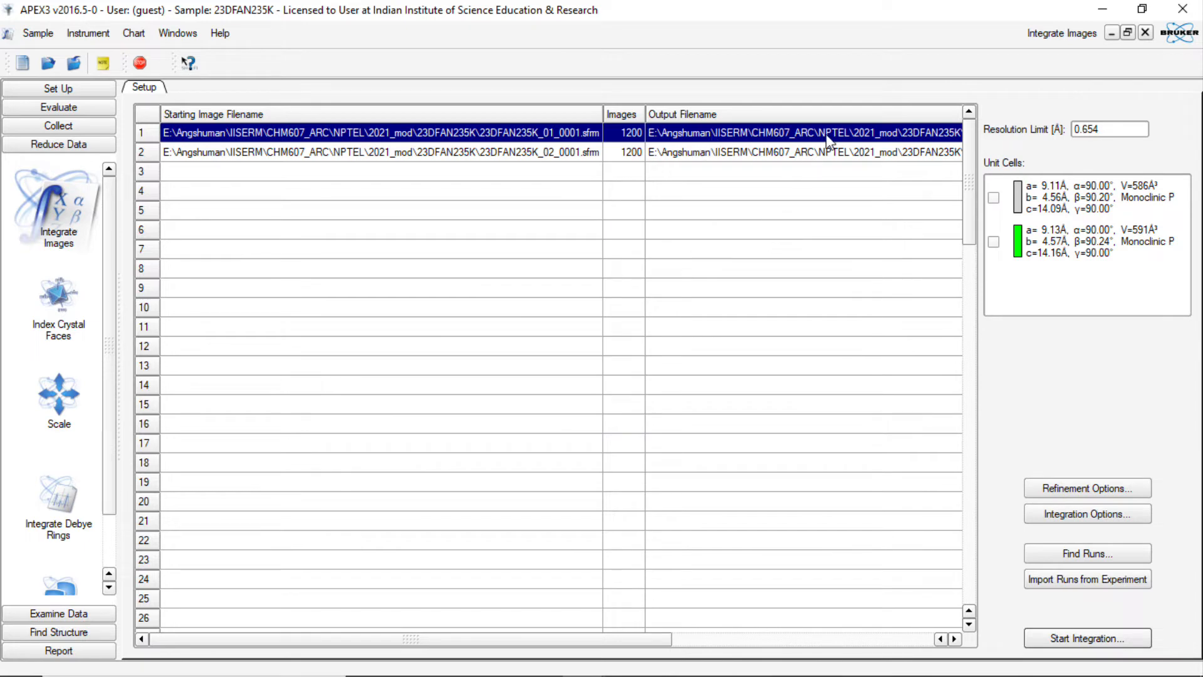
# Step: Change the output folder from work to 1 in the output filenames of both runs
pyautogui.click(781, 133)
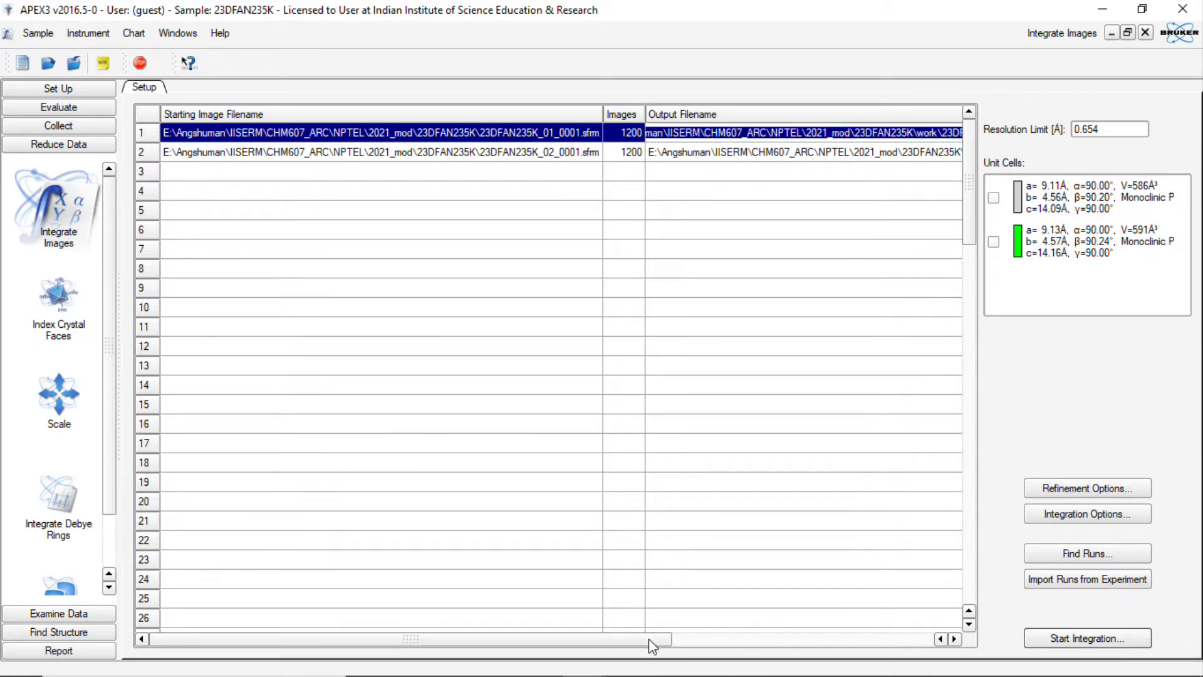
pyautogui.click(953, 638)
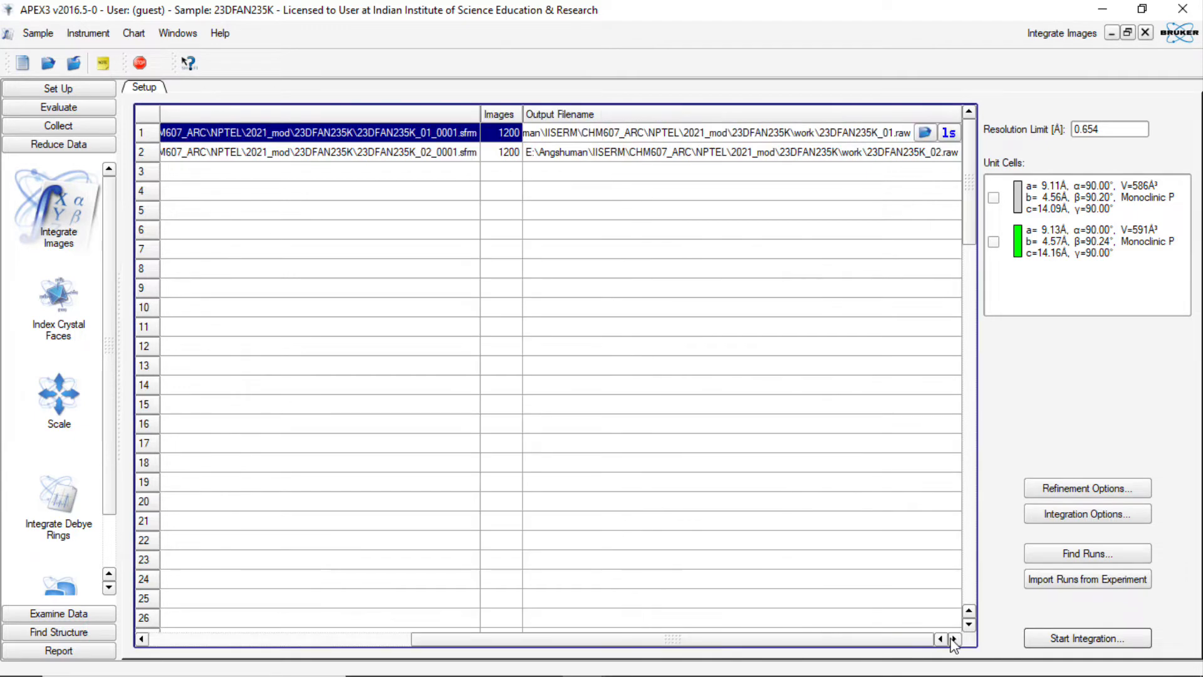
pyautogui.click(809, 133)
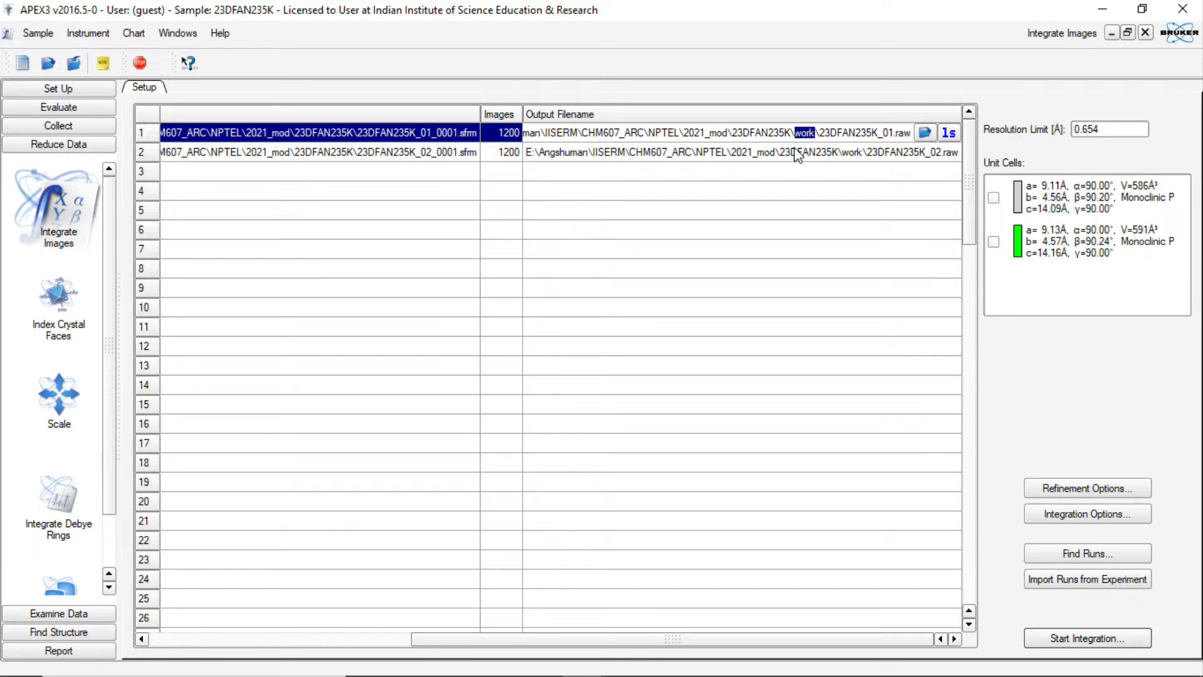
pyautogui.write('1')
pyautogui.click(846, 154)
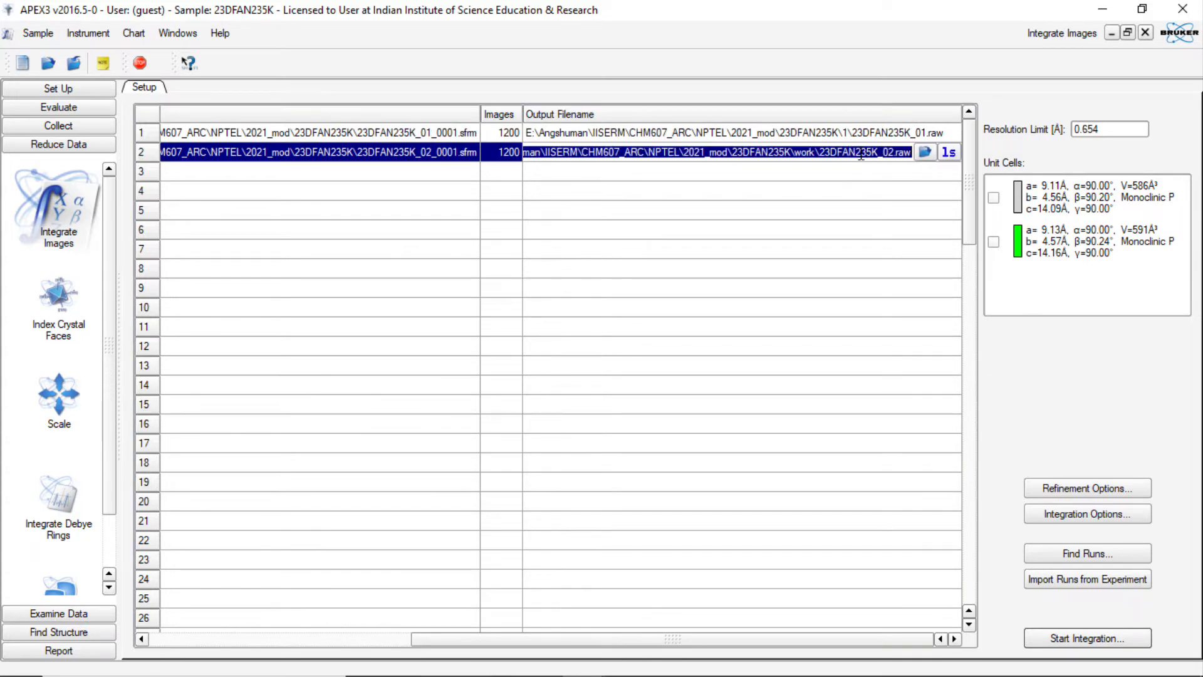
pyautogui.moveTo(816, 152); pyautogui.dragTo(807, 154)
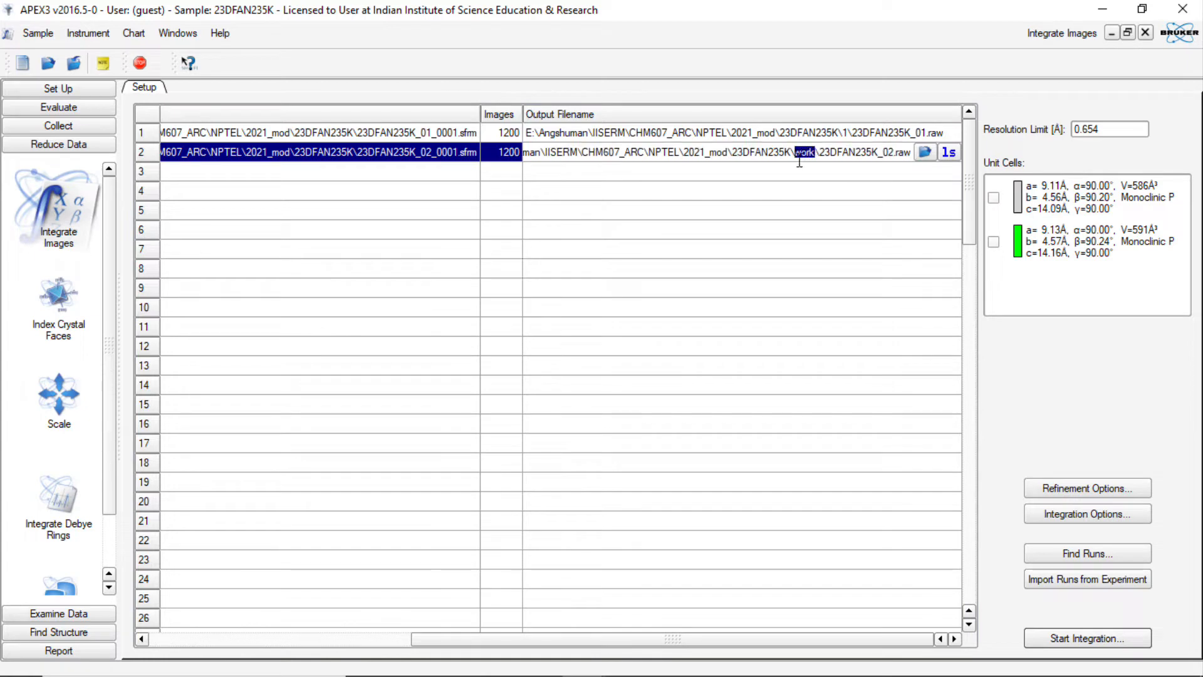
pyautogui.write('1')
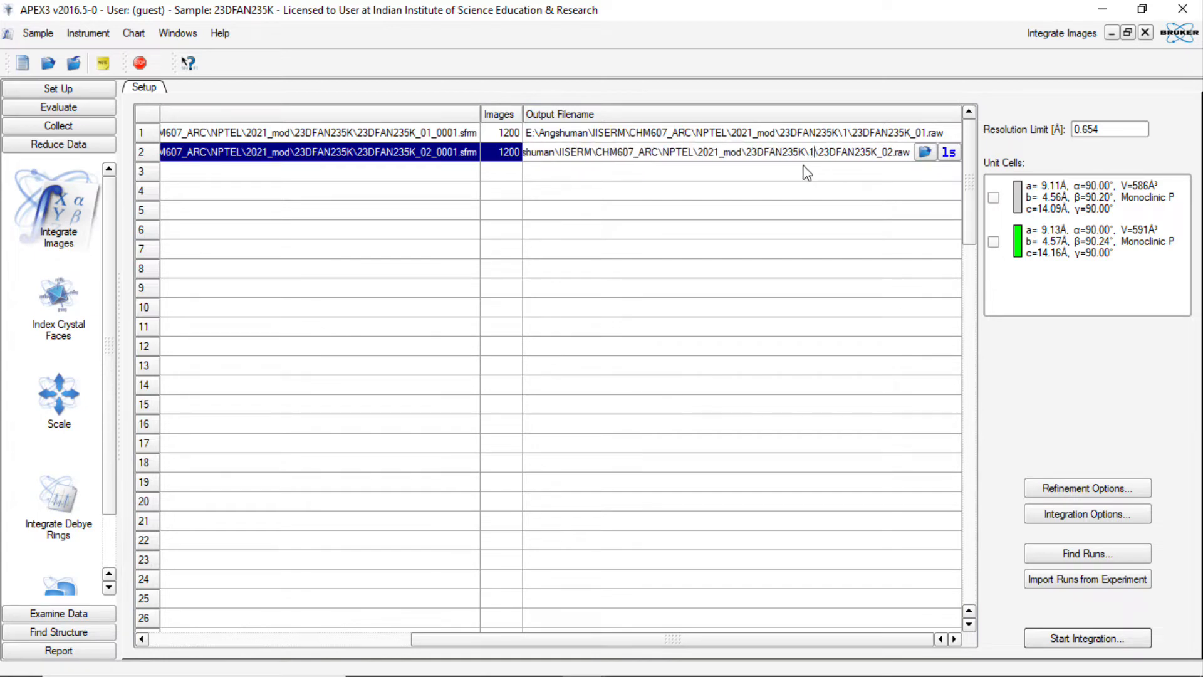
pyautogui.click(869, 270)
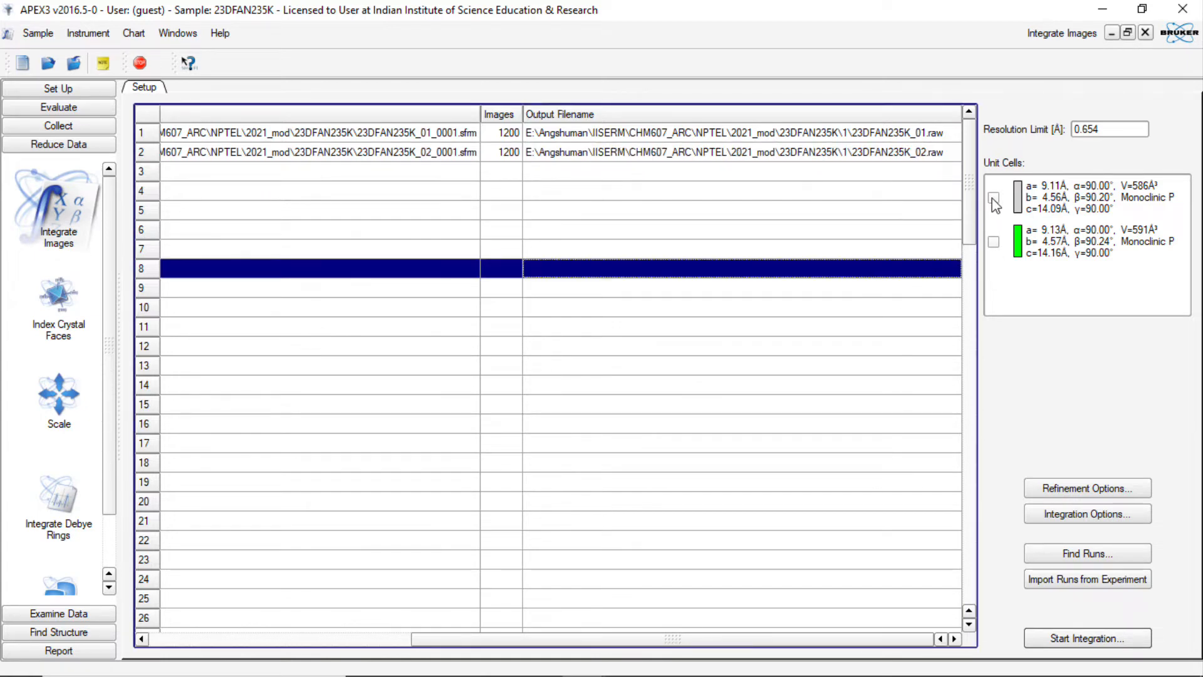
# Step: Include the grey Monoclinic P unit cell (a = 9.11 Å) and run the integration of both runs
pyautogui.click(994, 200)
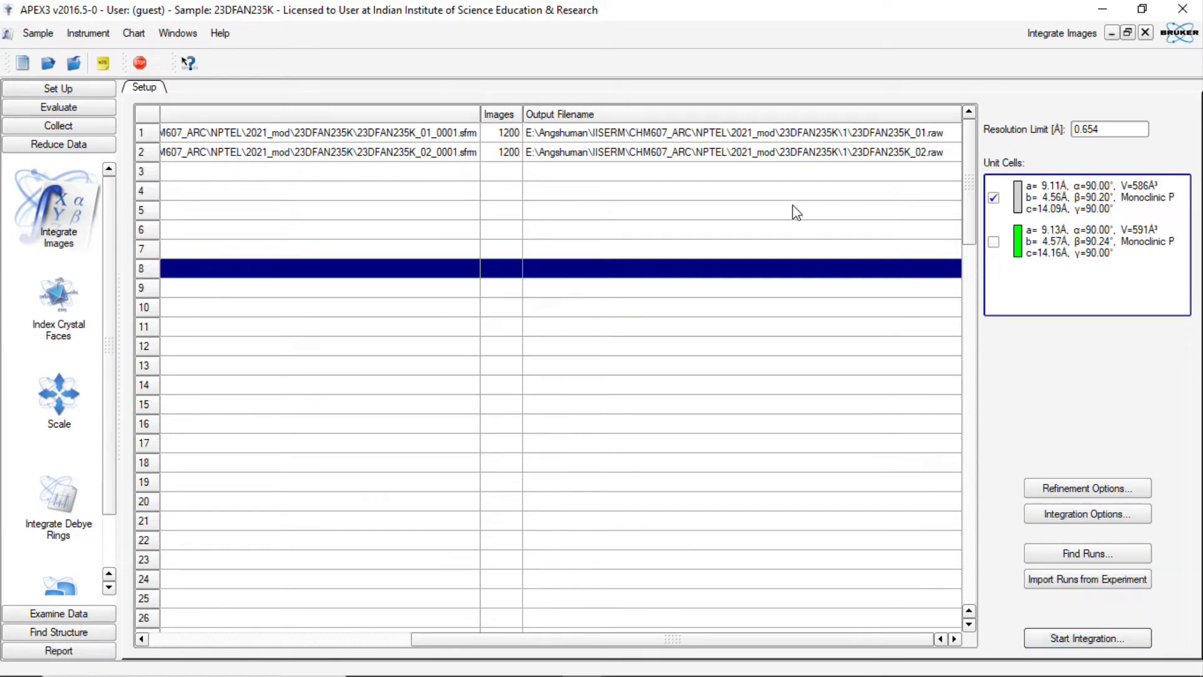
pyautogui.click(1088, 636)
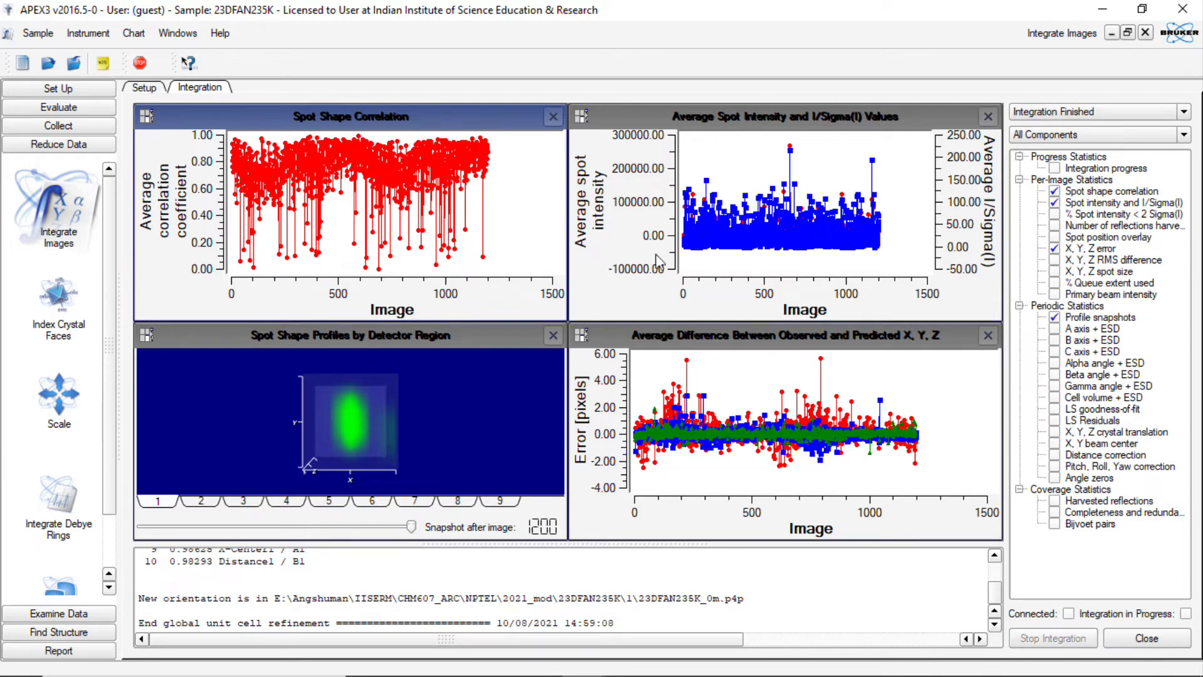
# Step: Close all four integration plots and enlarge the integration log to fill the freed area
pyautogui.click(987, 116)
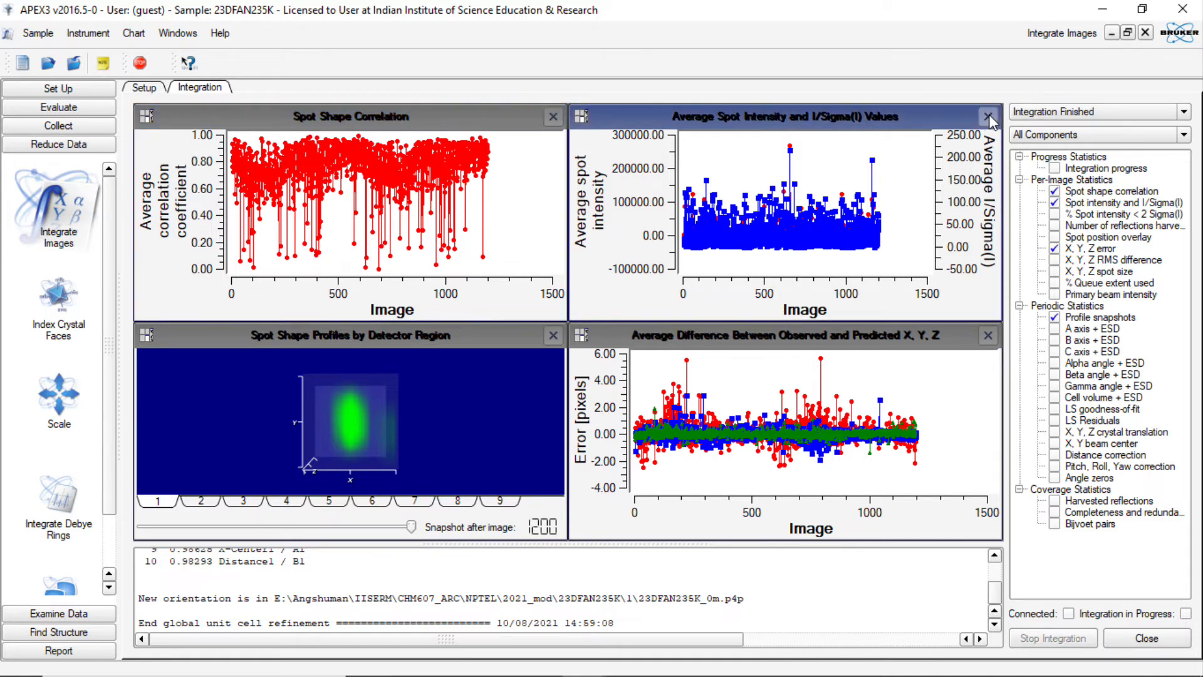
pyautogui.click(988, 335)
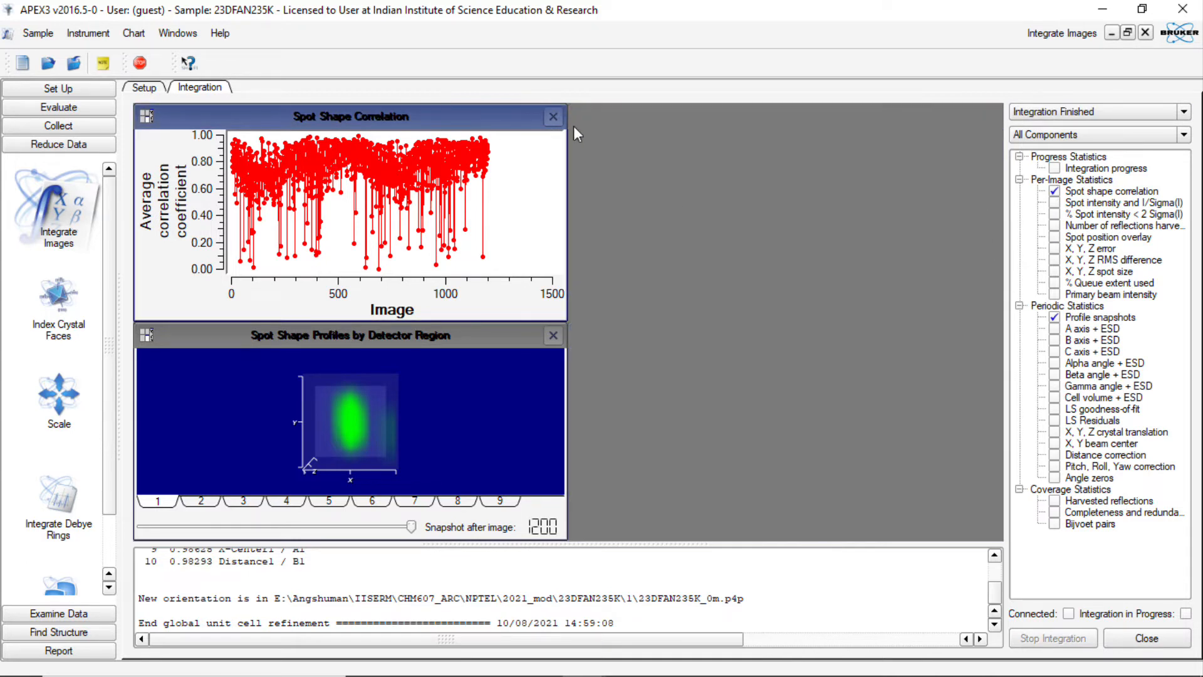
pyautogui.click(553, 117)
pyautogui.click(554, 335)
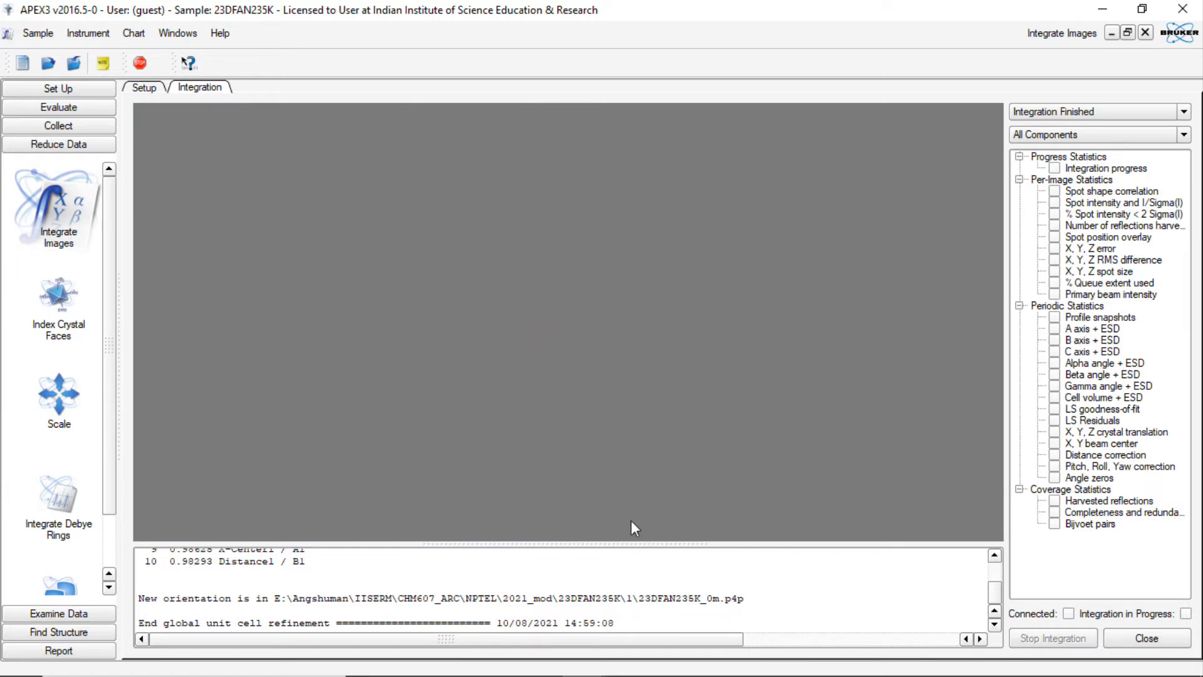
pyautogui.moveTo(644, 542); pyautogui.dragTo(715, 103)
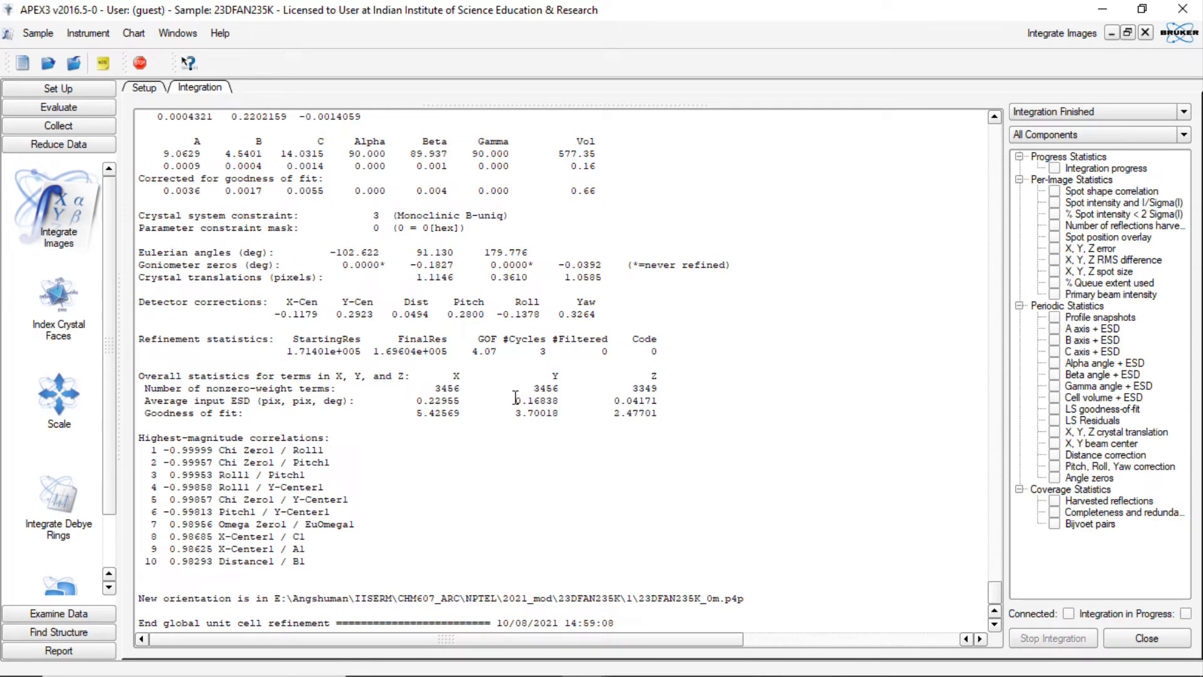
# Step: Review the globally refined unit cell parameters and their corrected errors in the integration log
pyautogui.scroll(3, 516, 397)
pyautogui.moveTo(159, 259); pyautogui.dragTo(638, 258)
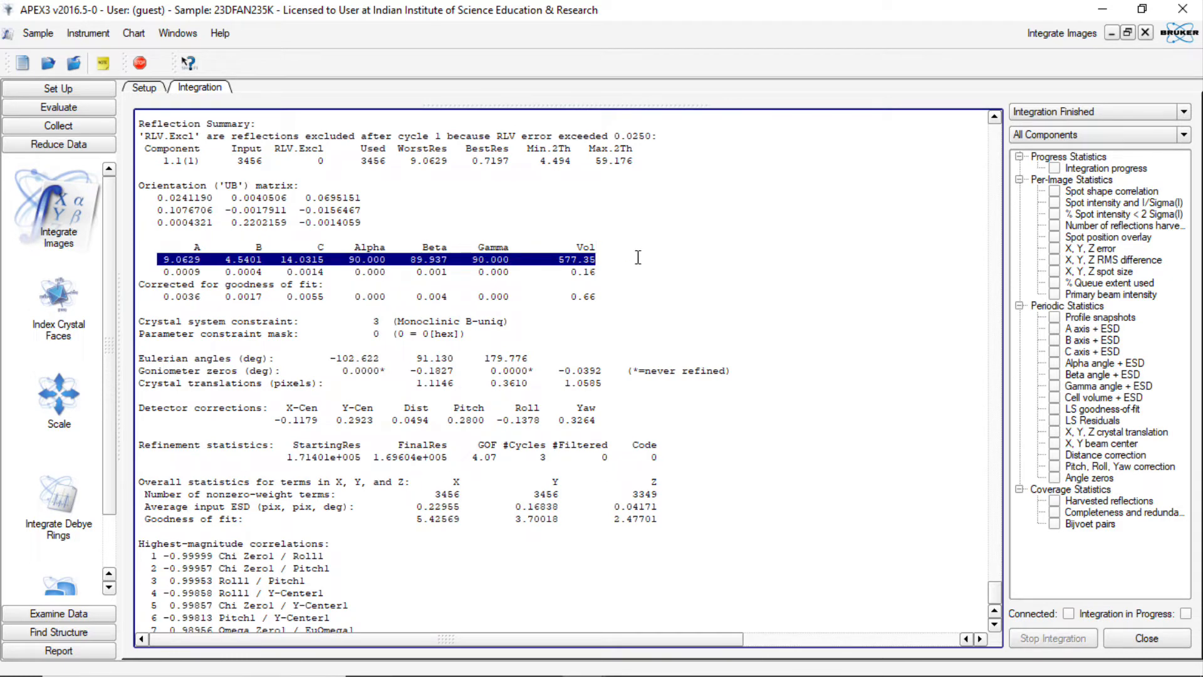
pyautogui.click(304, 312)
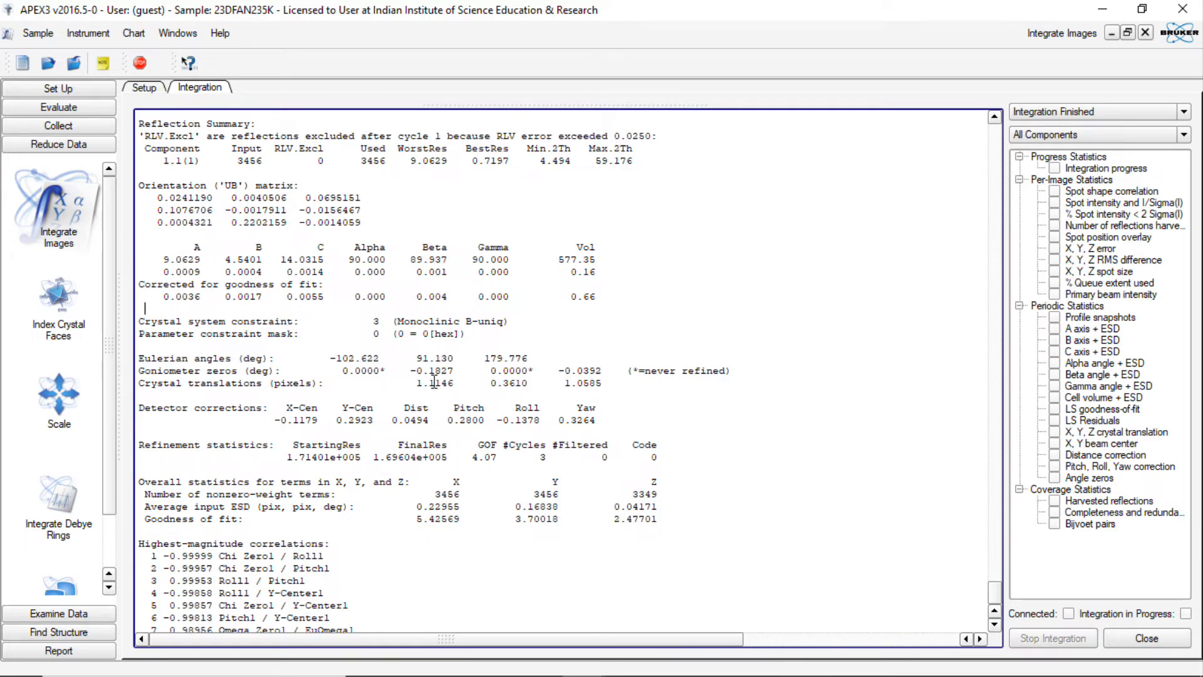
# Step: Examine the coverage statistics by resolution shell in the integration log, including the row down to 0.853 Å
pyautogui.scroll(-3, 360, 439)
pyautogui.scroll(10, 363, 442)
pyautogui.scroll(12, 363, 441)
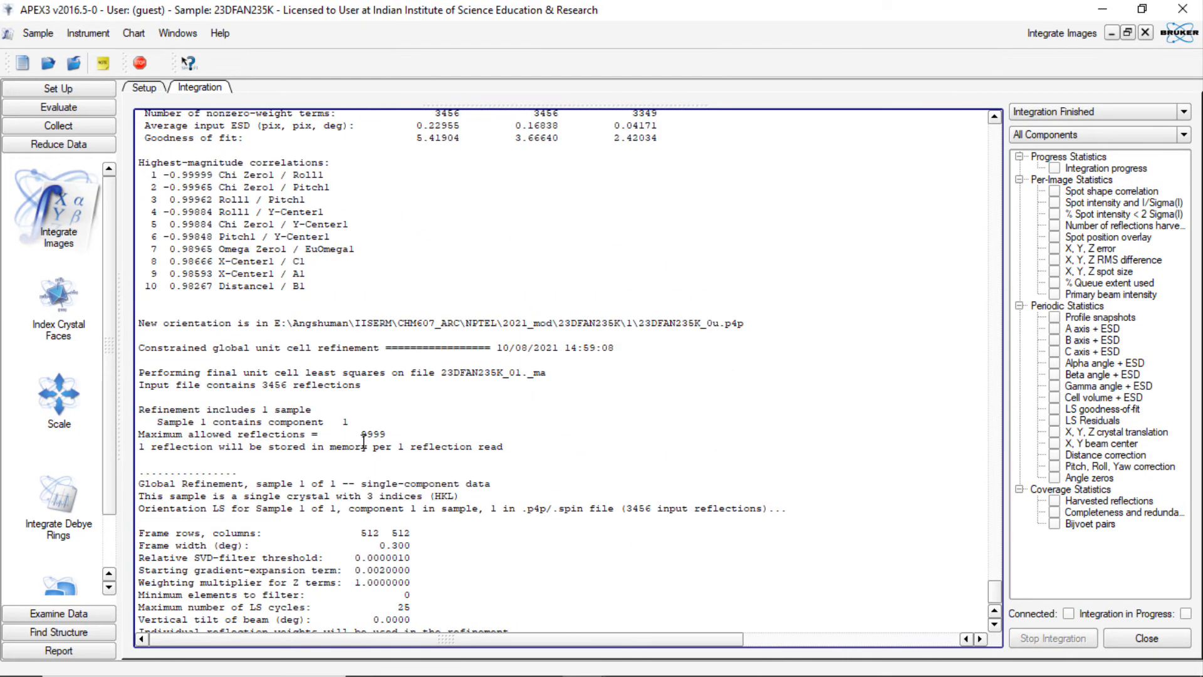
pyautogui.scroll(-13, 364, 442)
pyautogui.scroll(8, 364, 442)
pyautogui.scroll(18, 363, 442)
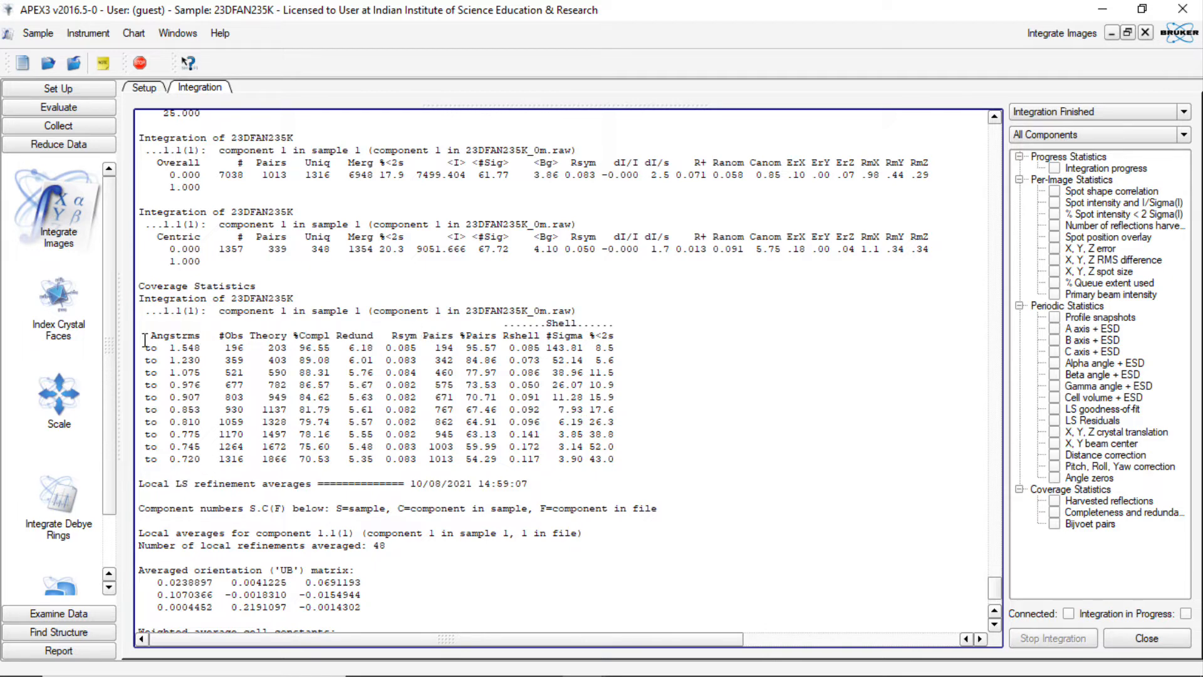
pyautogui.moveTo(148, 347); pyautogui.dragTo(729, 440)
pyautogui.click(728, 439)
pyautogui.moveTo(176, 407); pyautogui.dragTo(582, 417)
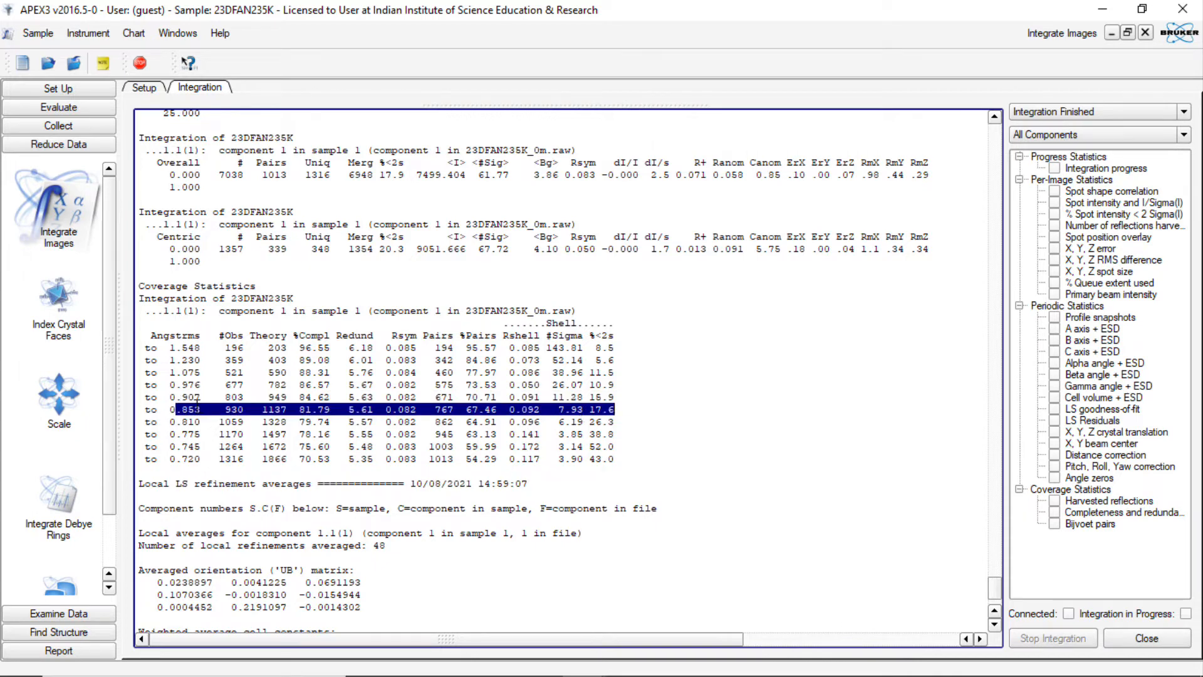
pyautogui.click(337, 419)
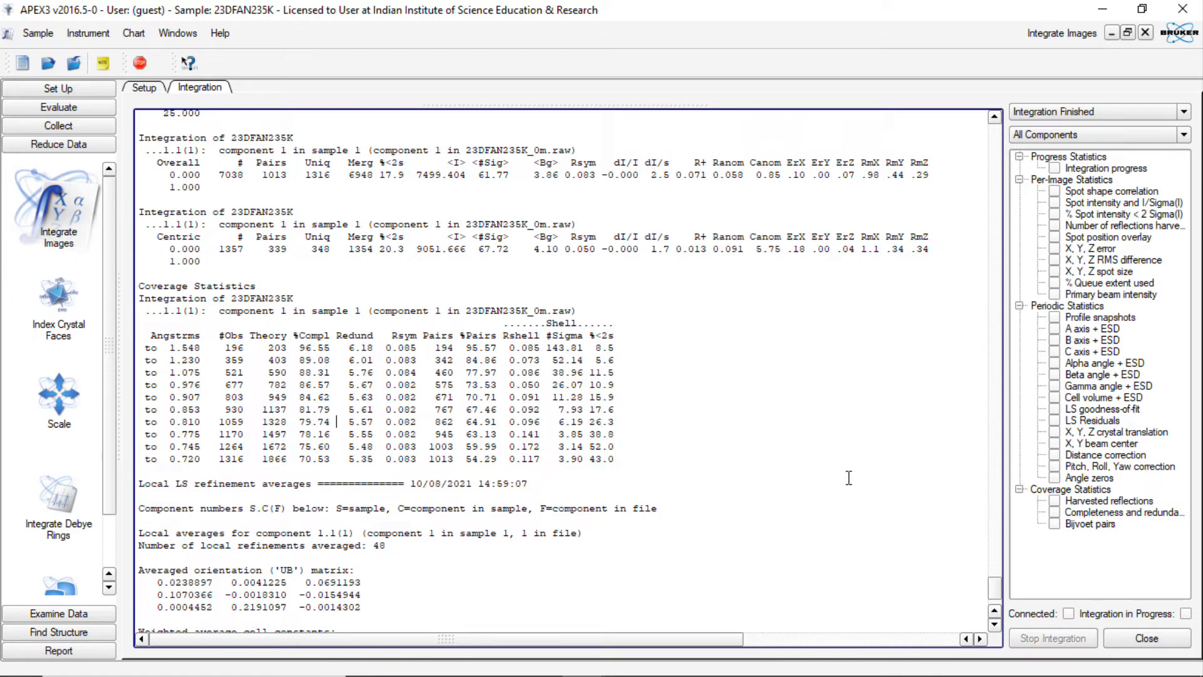
# Step: Close the finished integration and include the green Monoclinic P unit cell (a = 9.13 Å) instead of the grey one
pyautogui.click(1146, 637)
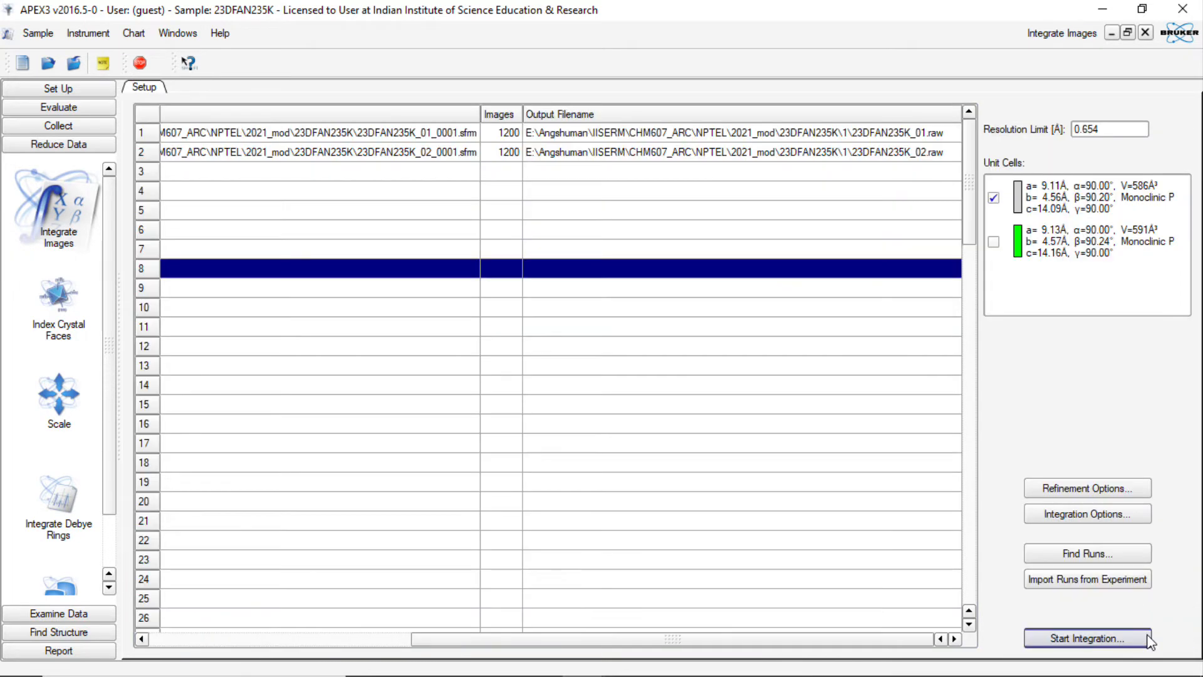
pyautogui.click(994, 243)
pyautogui.click(993, 198)
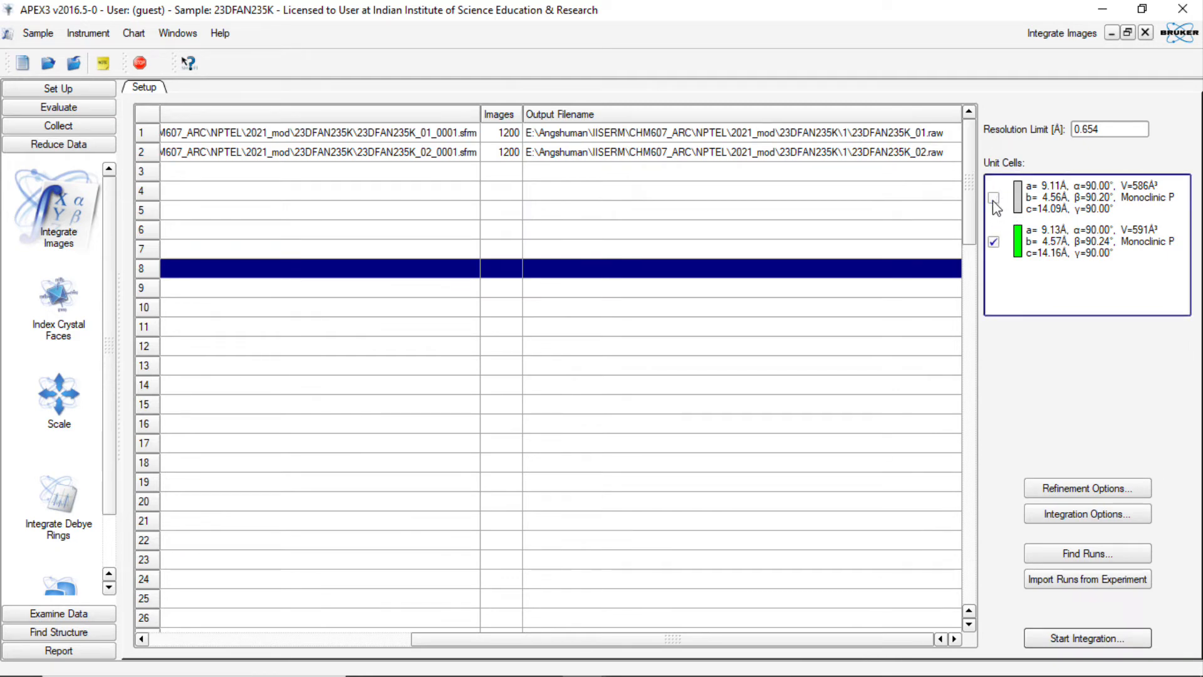
# Step: Change the output folder from 1 to 2 in the output filenames of both runs
pyautogui.click(846, 136)
pyautogui.click(843, 138)
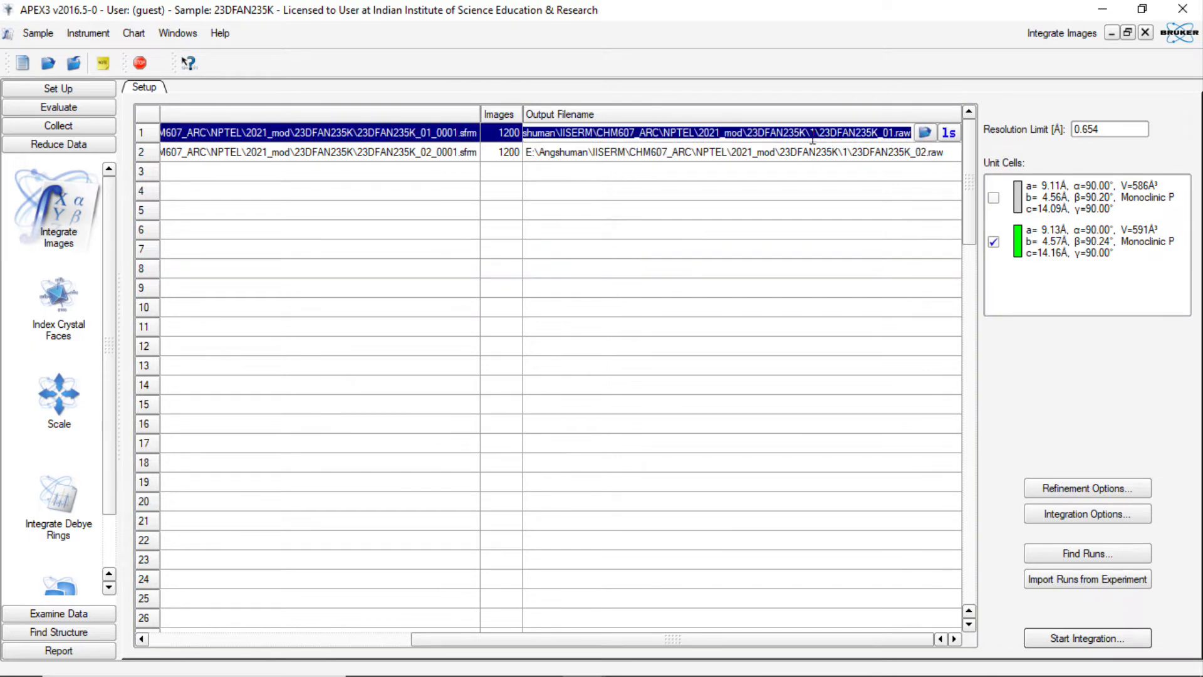
pyautogui.click(739, 137)
pyautogui.doubleClick(812, 133)
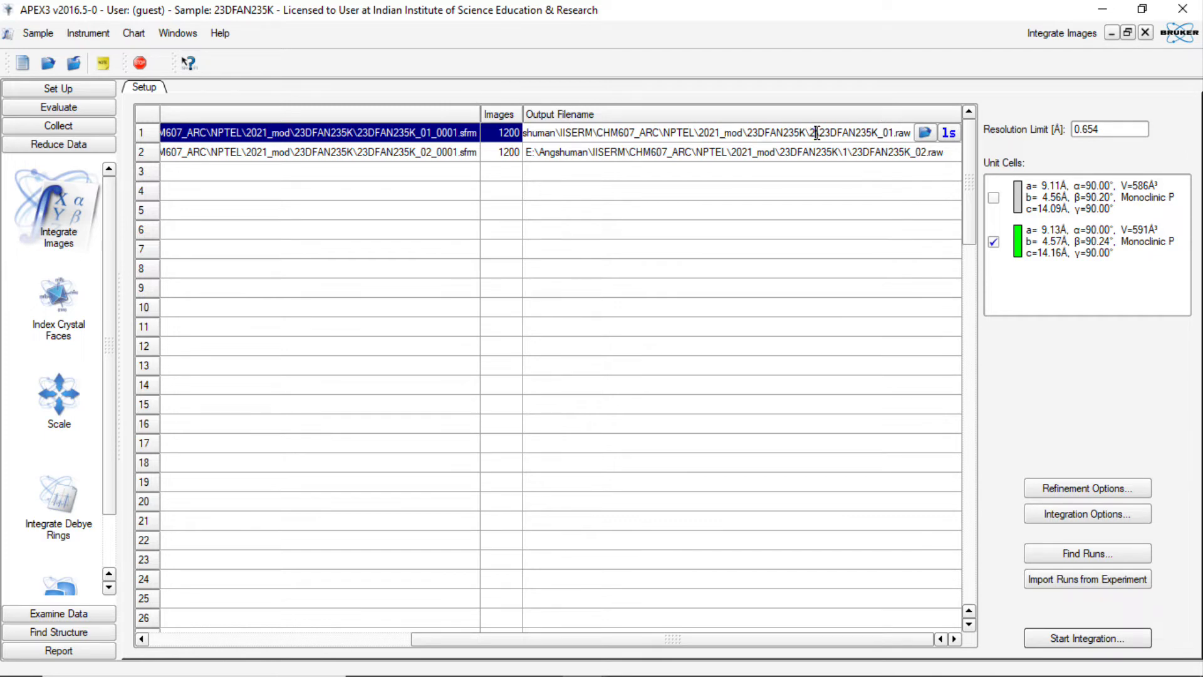
pyautogui.click(831, 154)
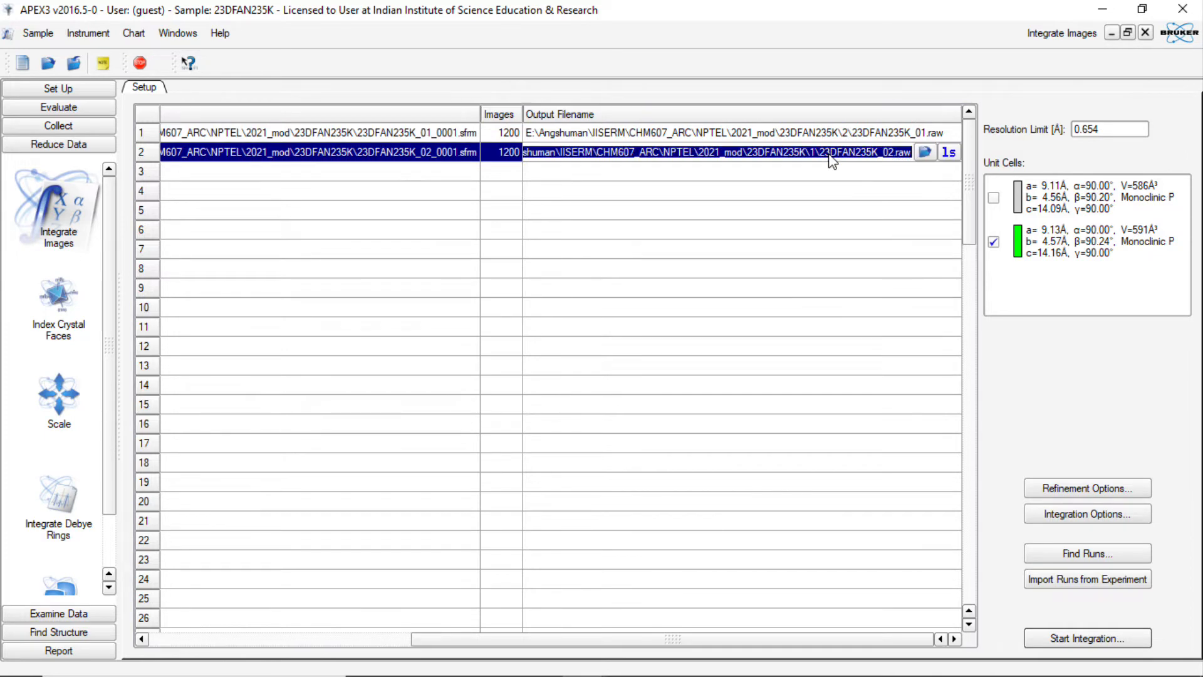
pyautogui.doubleClick(812, 152)
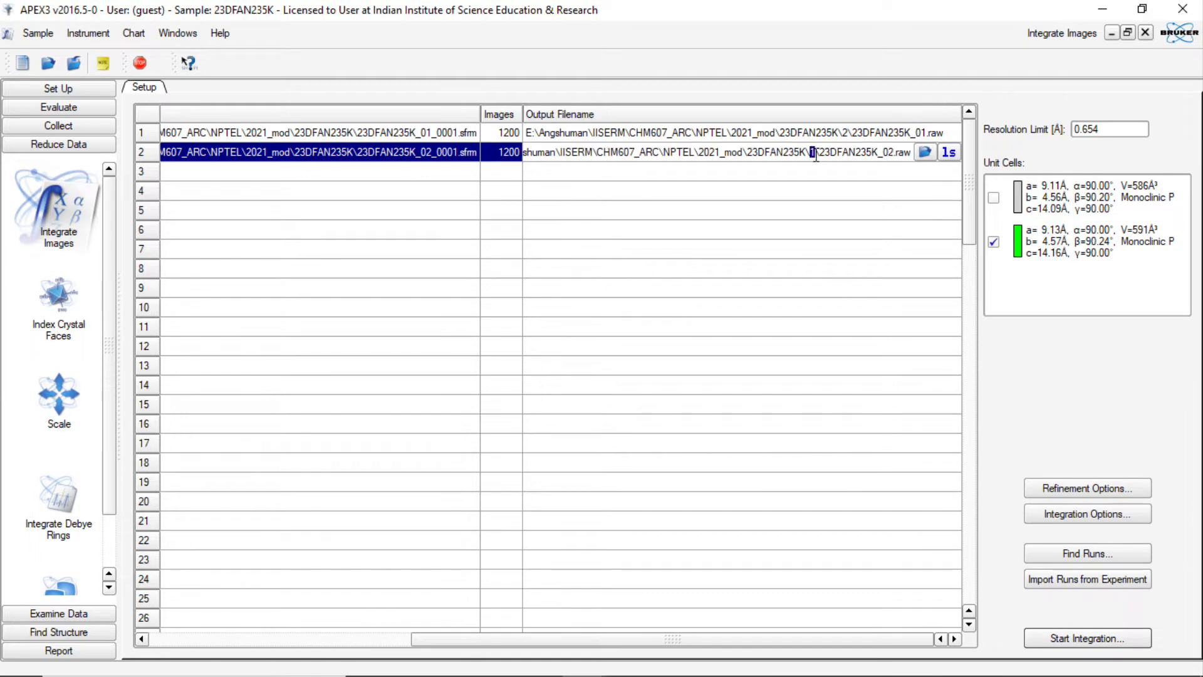
pyautogui.write('2')
pyautogui.click(856, 311)
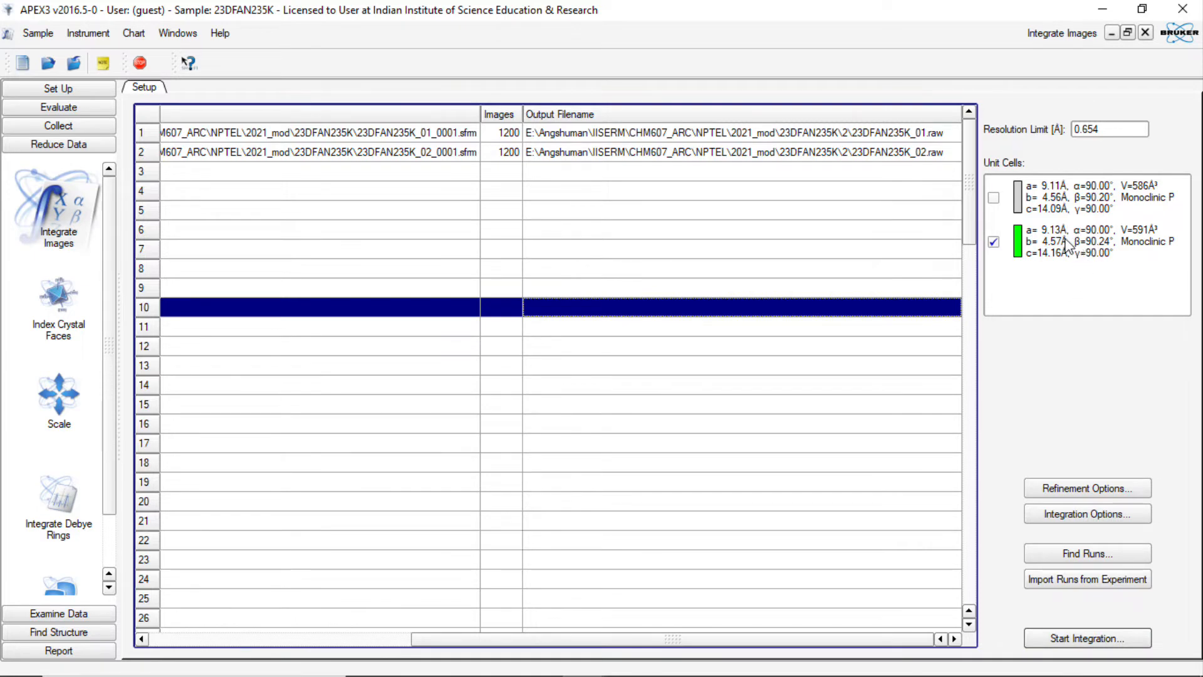
# Step: Run the integration of both runs with the green unit cell and close the integration results once finished
pyautogui.click(1084, 639)
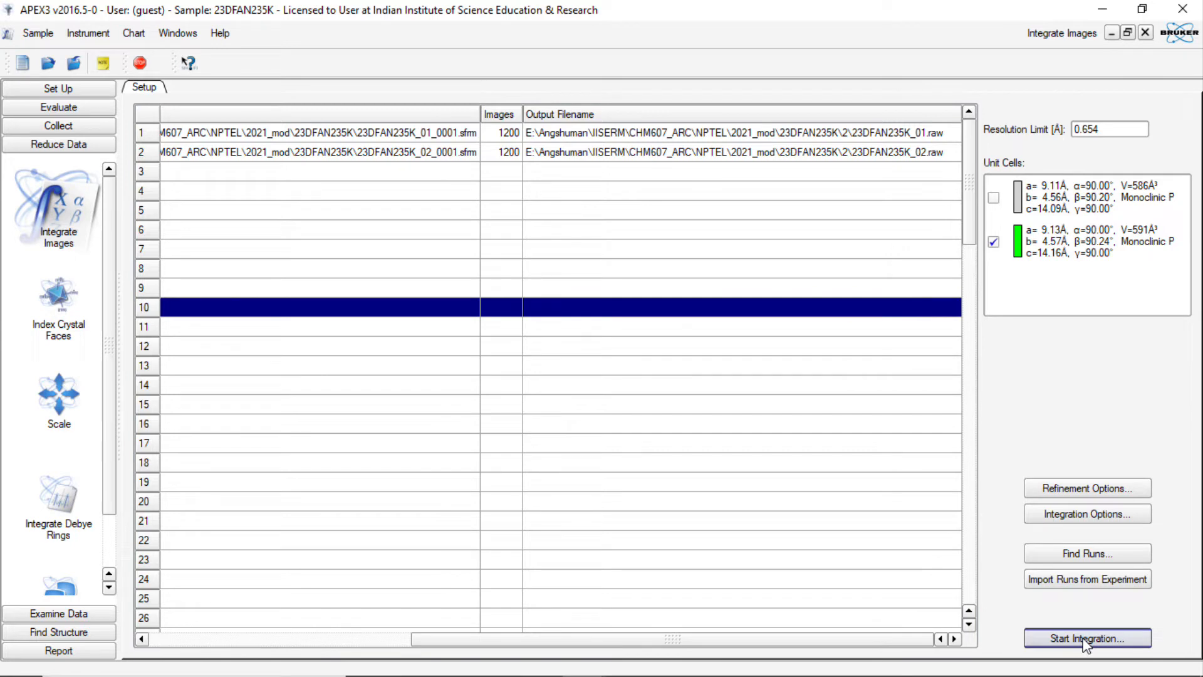
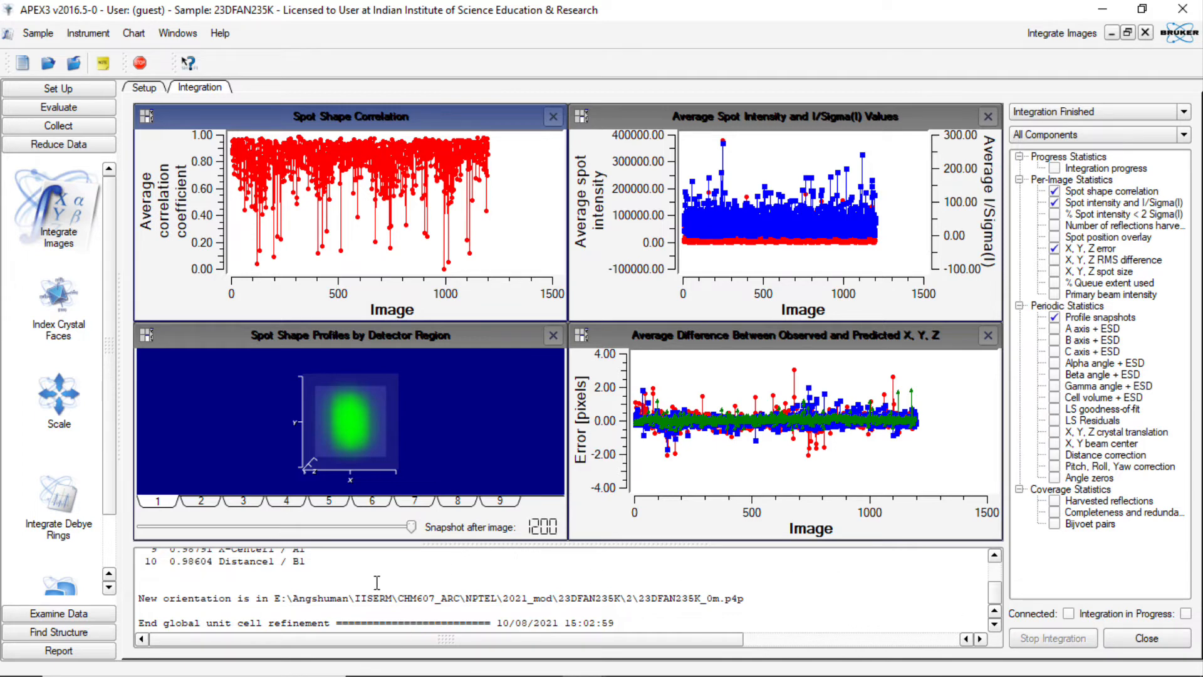
pyautogui.click(1146, 638)
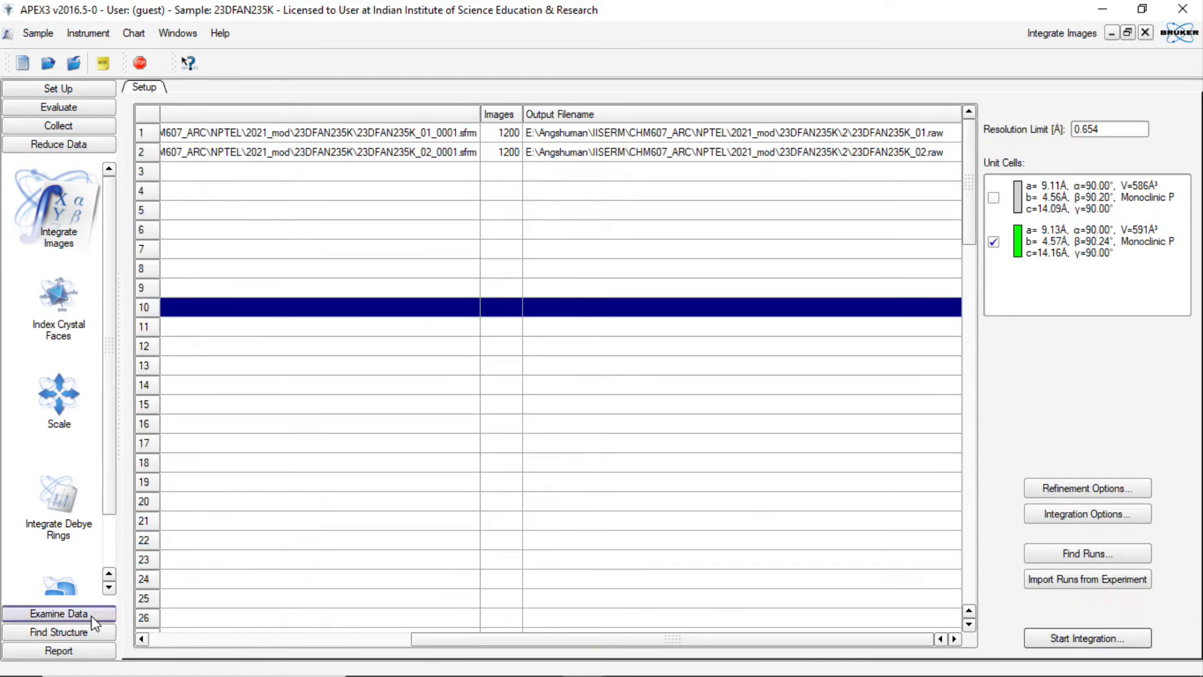
# Step: Switch to File Explorer and open output folder 2 inside the 23DFAN235K folder
pyautogui.moveTo(520, 673)
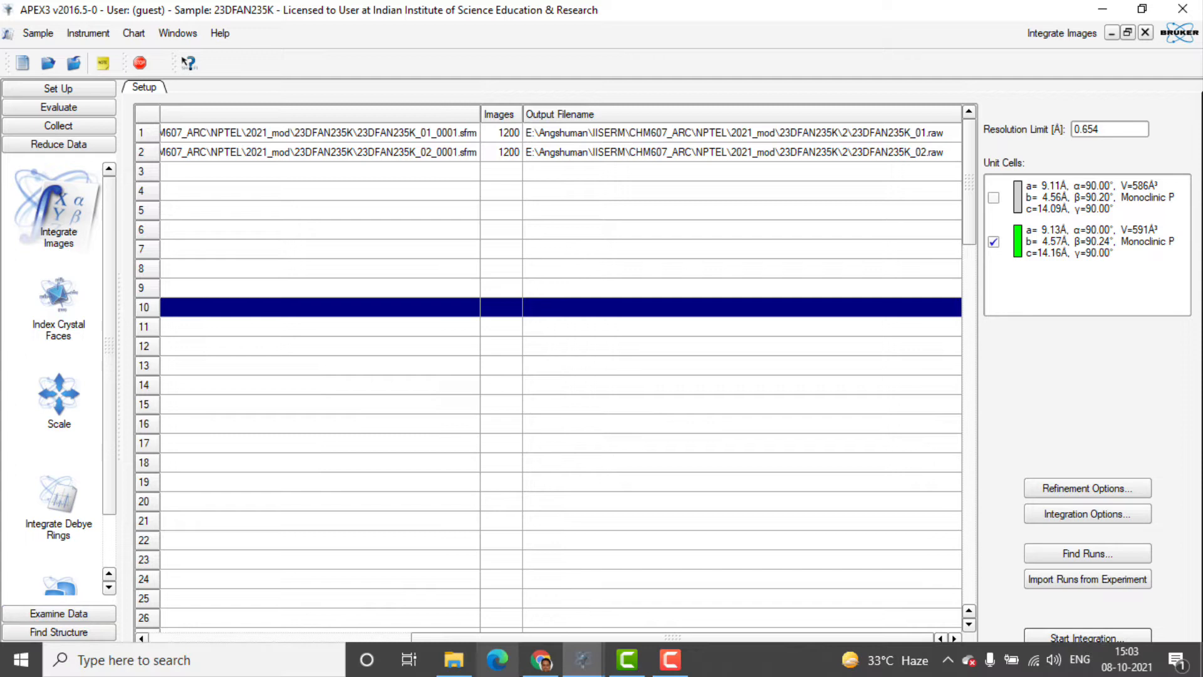
pyautogui.click(456, 670)
pyautogui.click(275, 199)
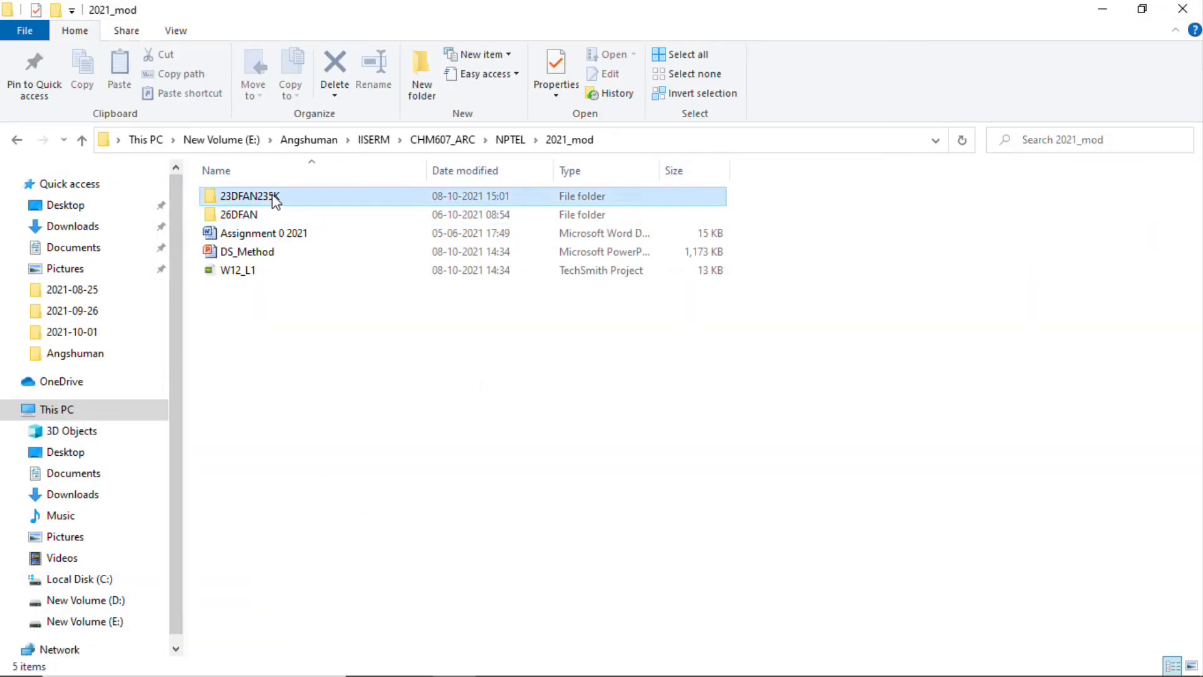
pyautogui.doubleClick(276, 199)
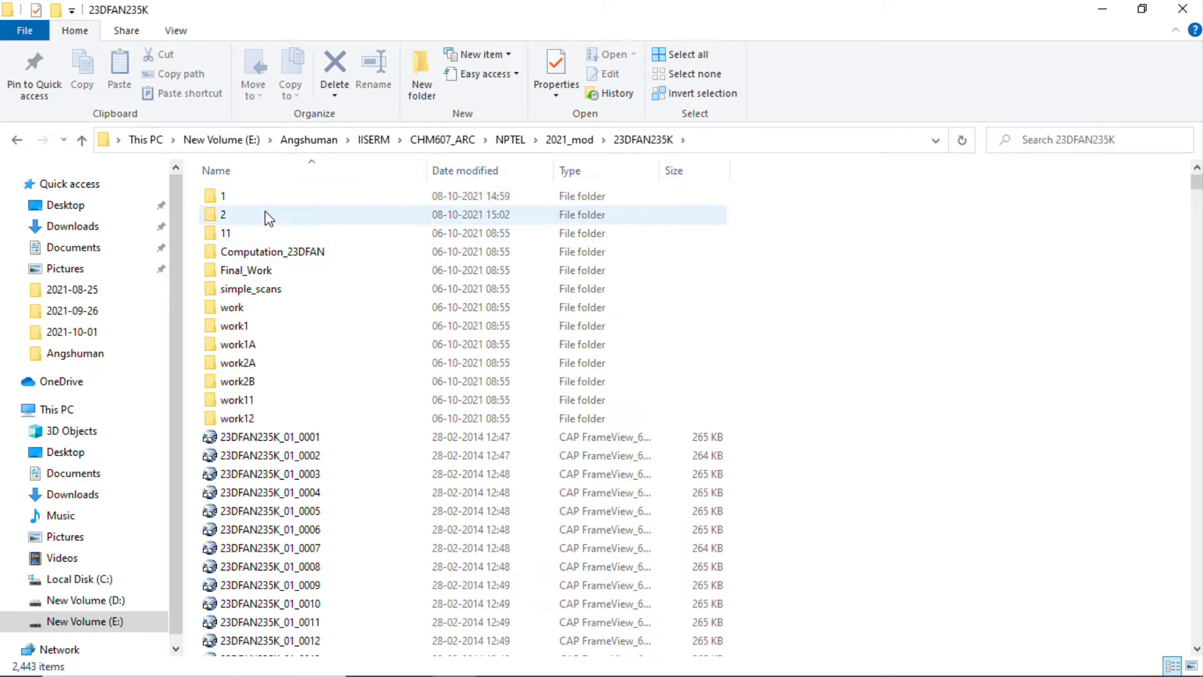
pyautogui.doubleClick(269, 216)
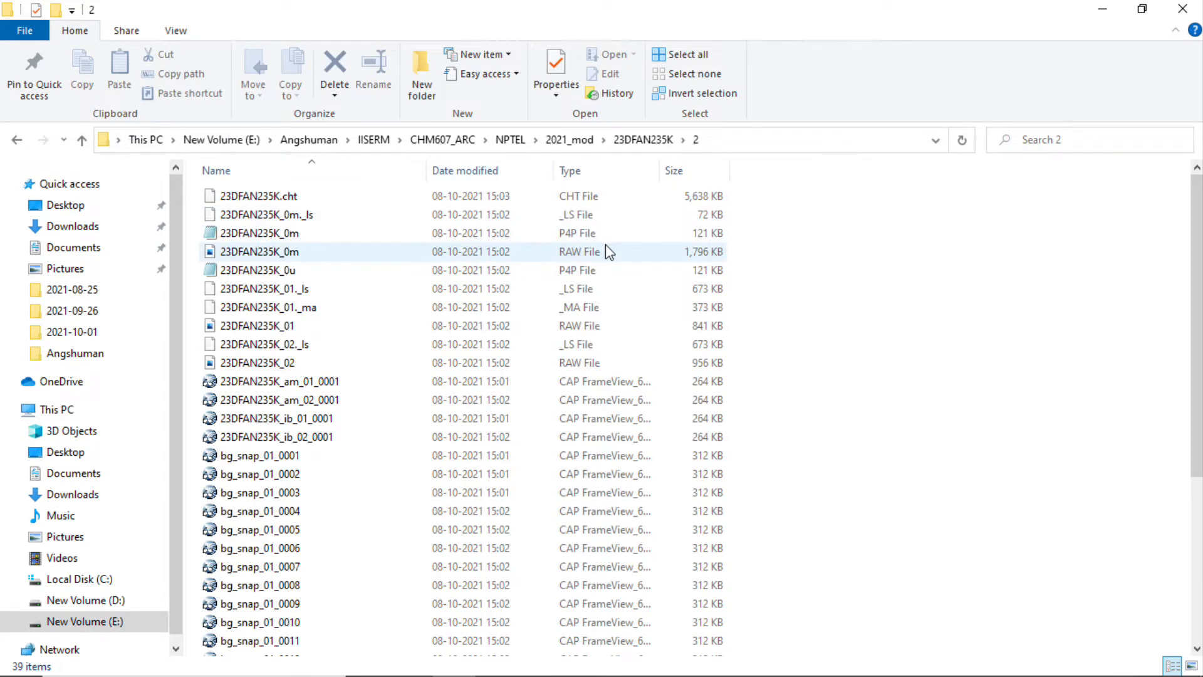
# Step: Rename the RAW file 23DFAN235K_0m in folder 2 as 23DFAN235K_2m
pyautogui.click(577, 252)
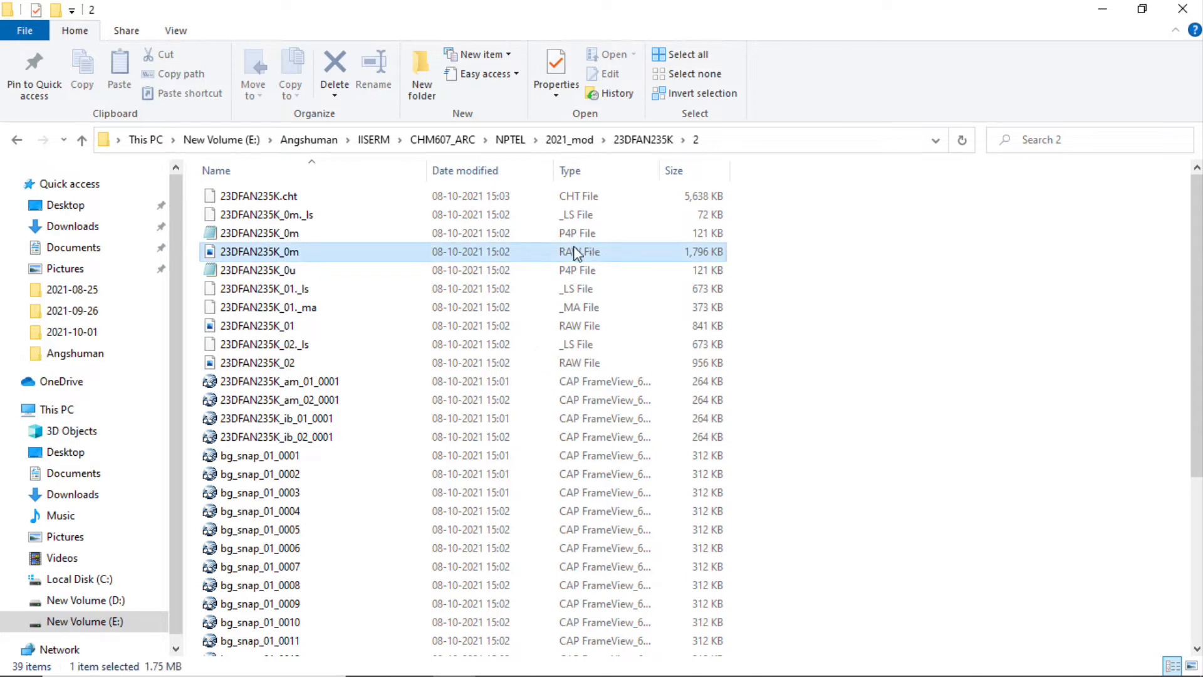
pyautogui.click(304, 255)
pyautogui.click(290, 251)
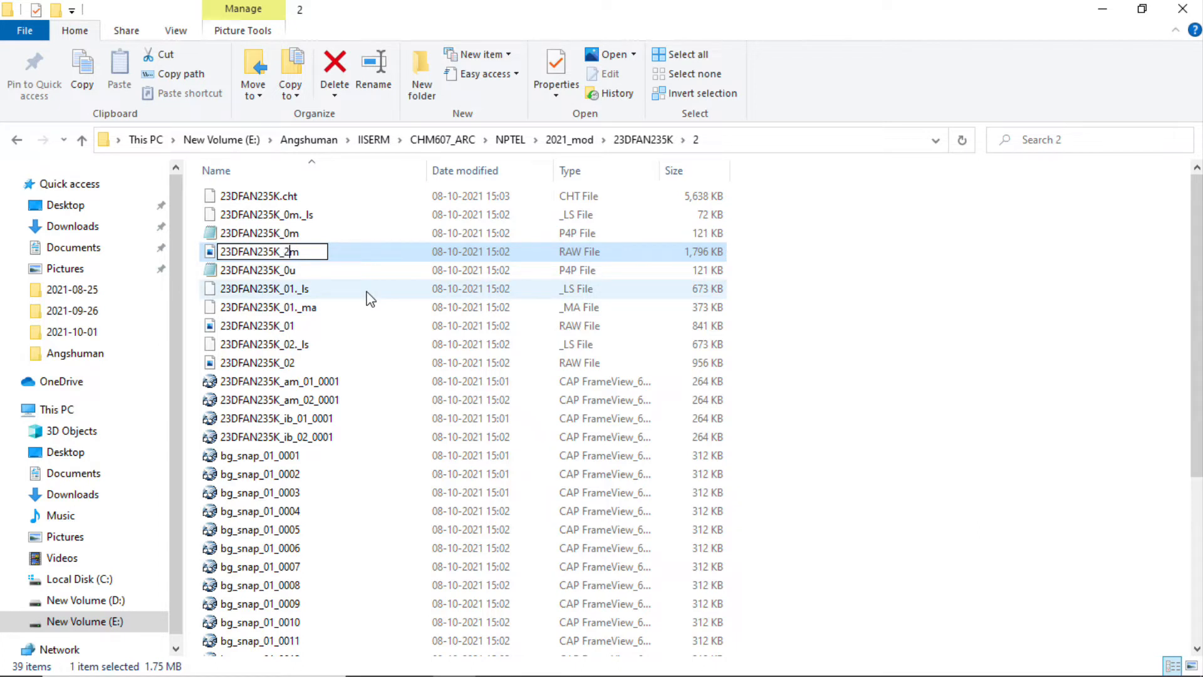
pyautogui.click(1111, 381)
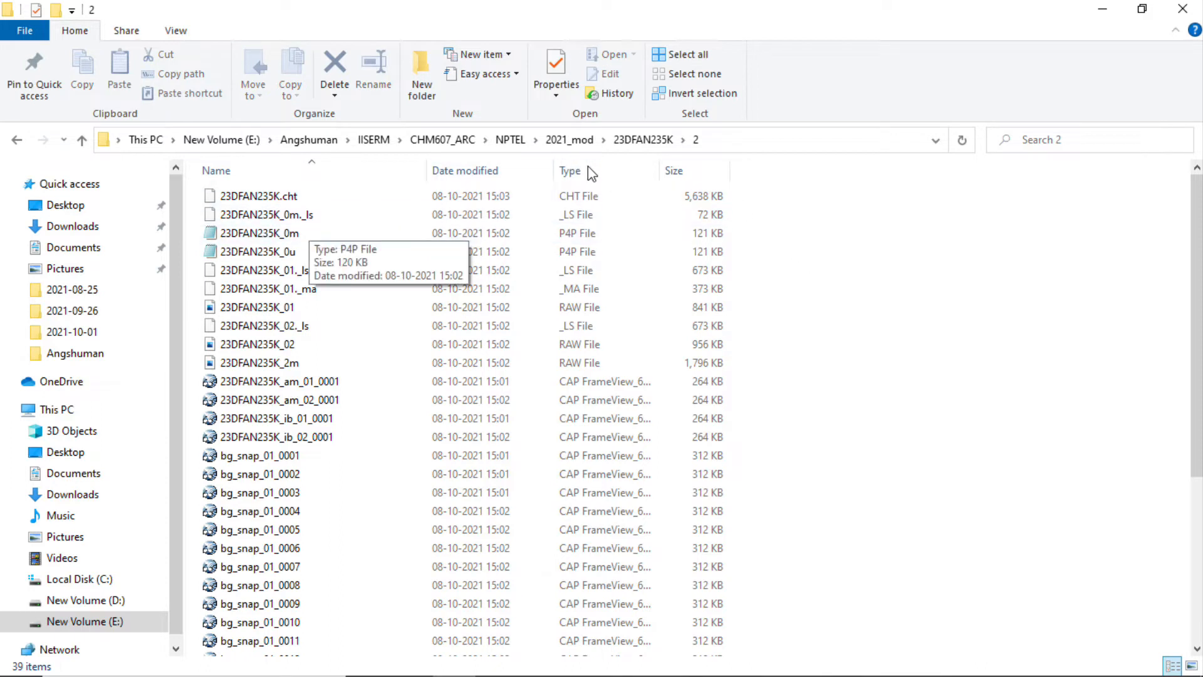
# Step: Copy the RAW file 23DFAN235K_2m from folder 2 into folder 1 of 23DFAN235K and return to APEX3
pyautogui.click(606, 312)
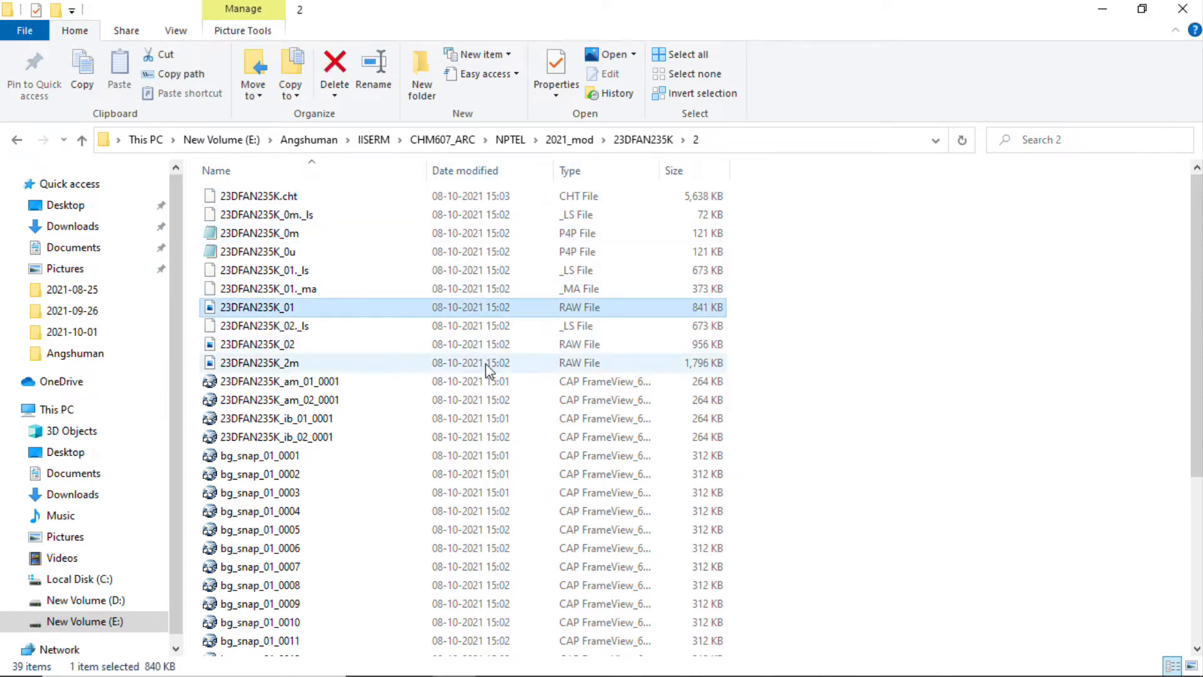
pyautogui.click(566, 363)
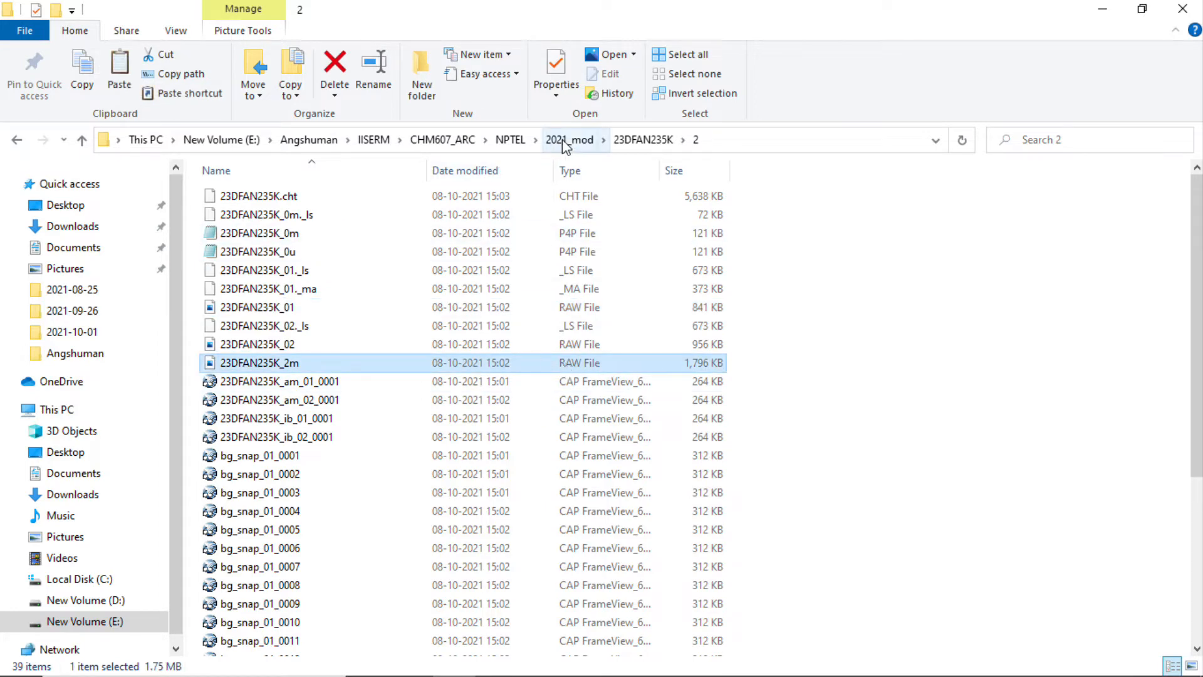
pyautogui.click(626, 139)
pyautogui.click(277, 196)
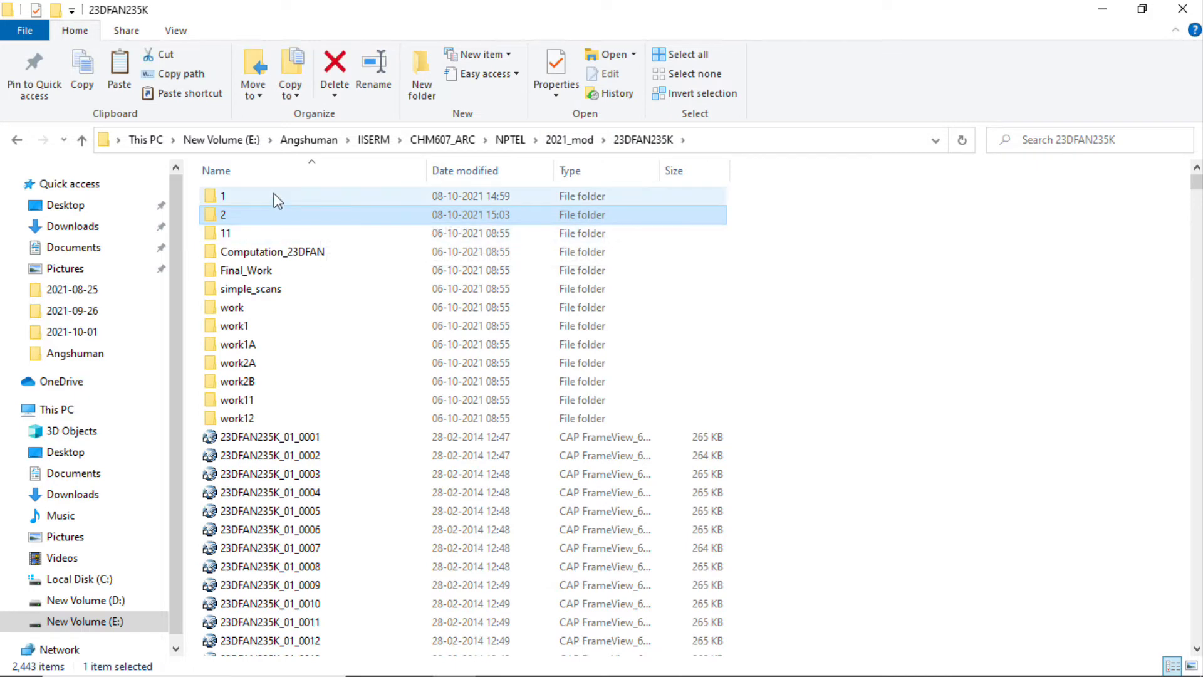
pyautogui.doubleClick(278, 197)
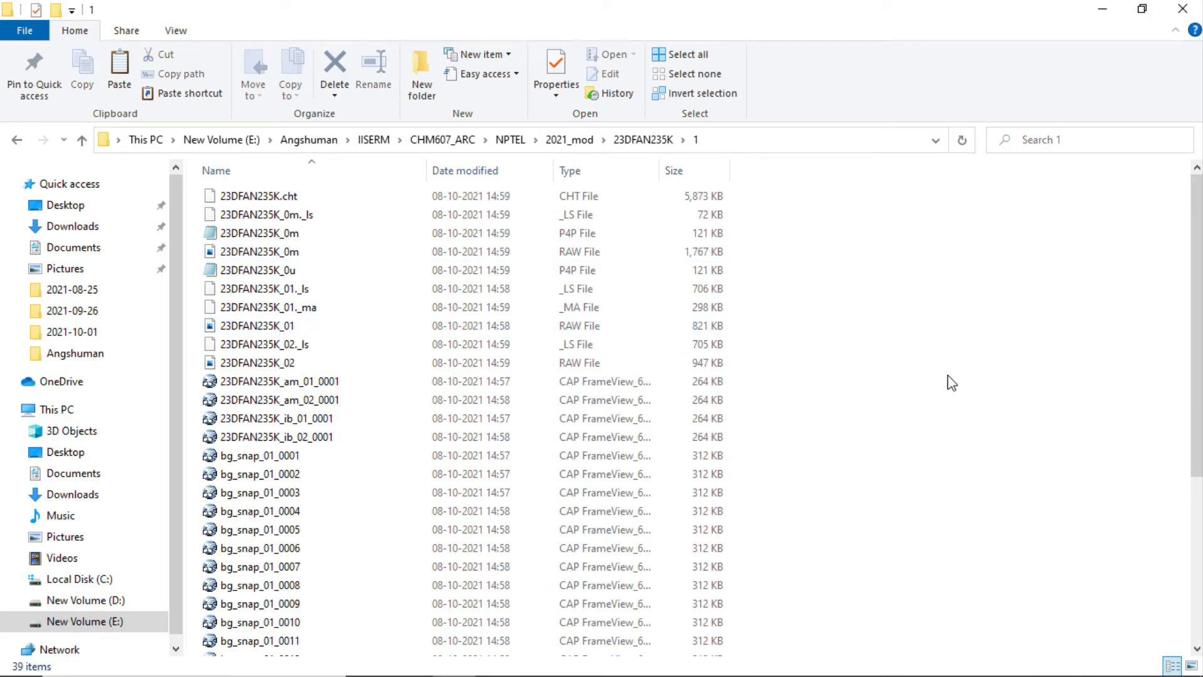
pyautogui.hotkey('ctrl', 'v')
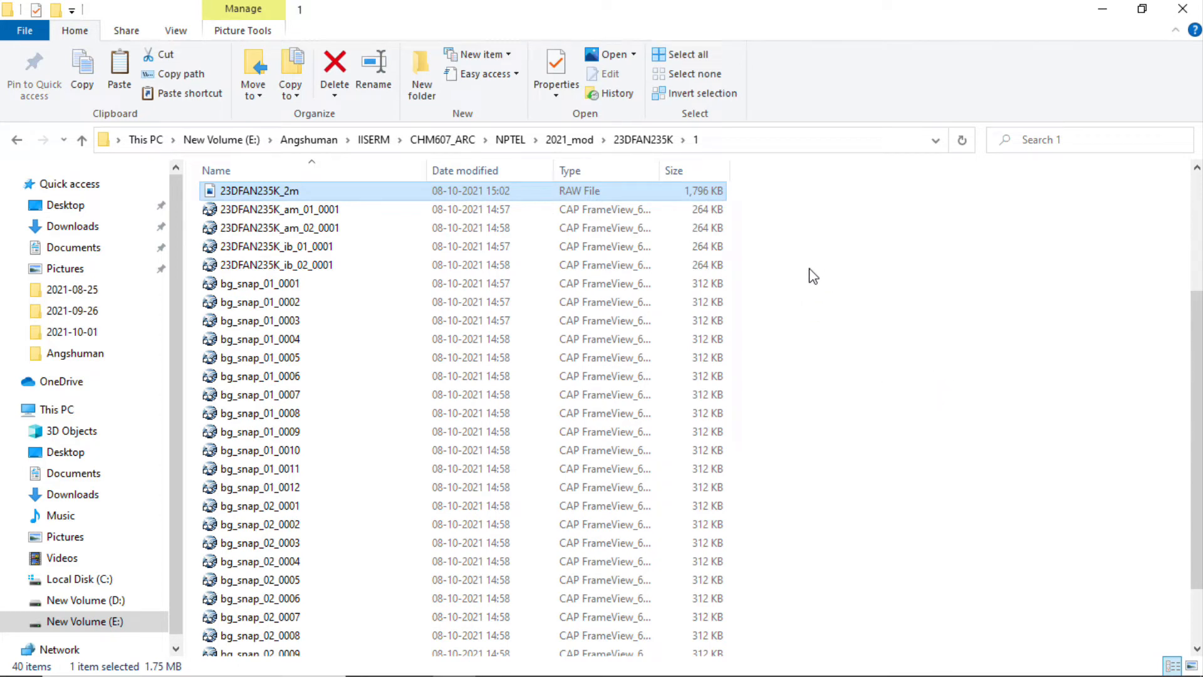
pyautogui.click(1104, 12)
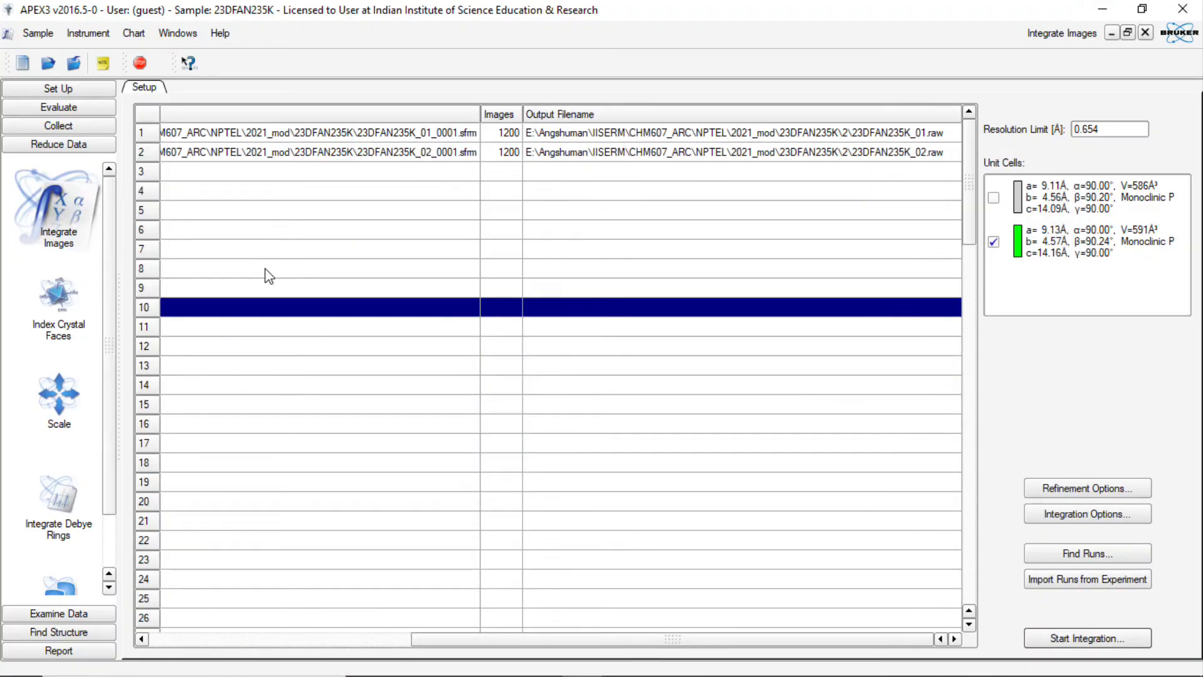
# Step: Open the Scale module and load 23DFAN235K_0m.raw from folder 1 as its input file
pyautogui.click(57, 411)
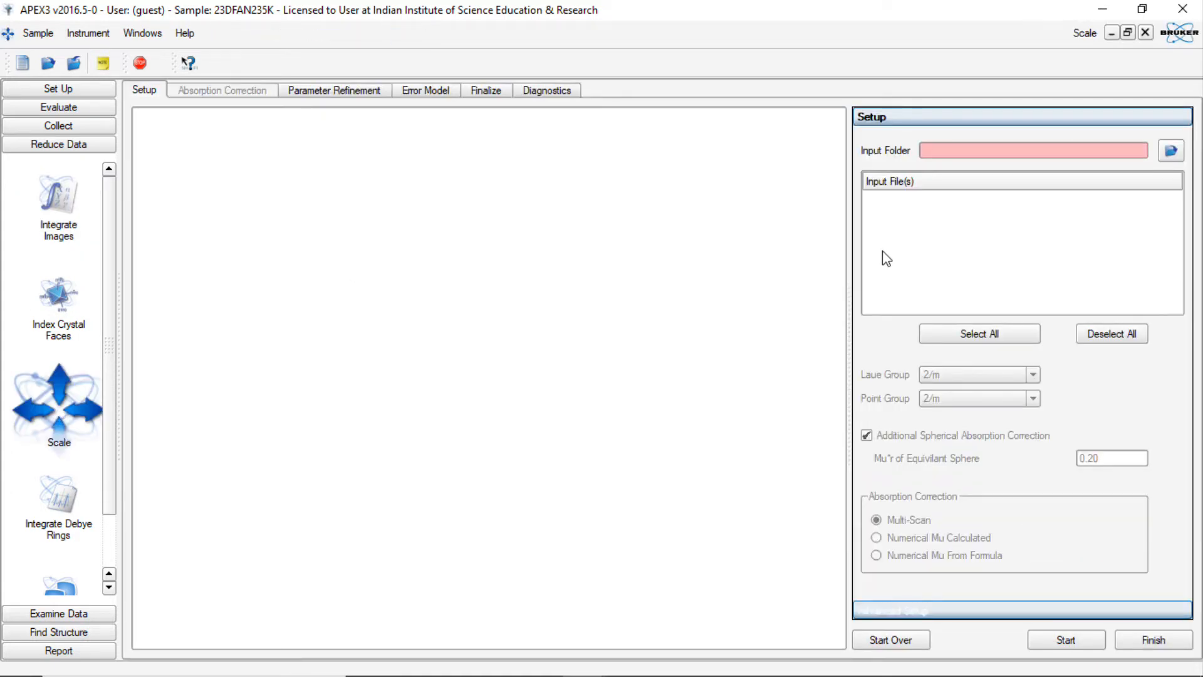
pyautogui.click(1172, 151)
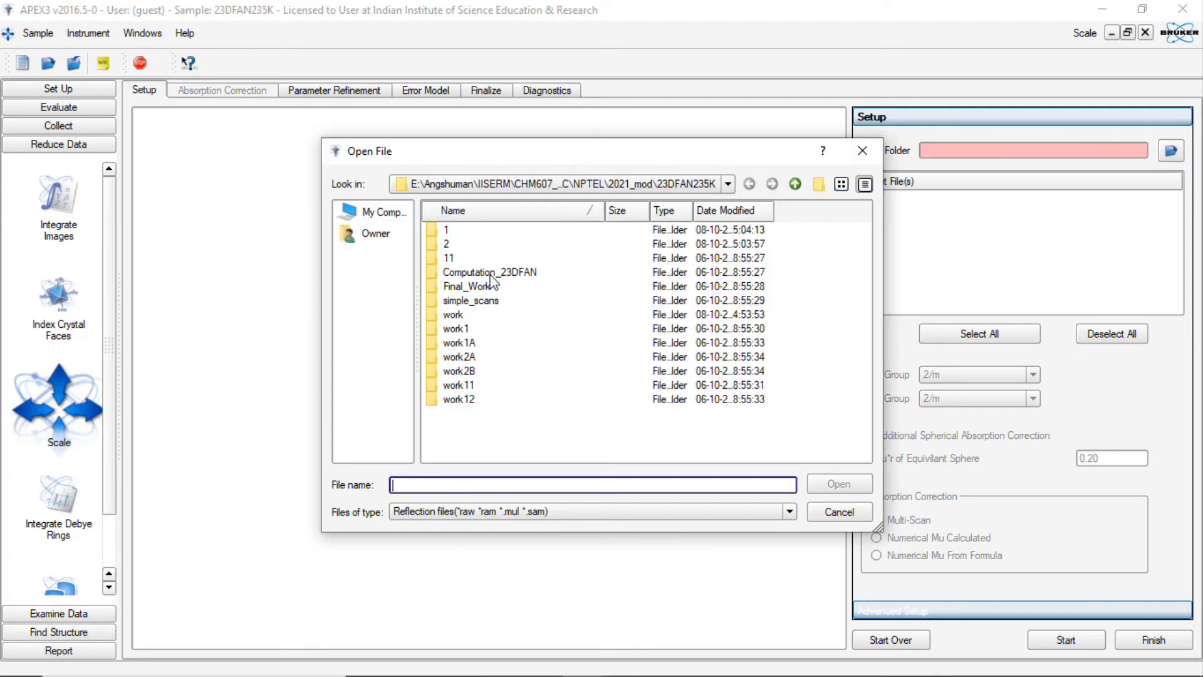
pyautogui.click(436, 232)
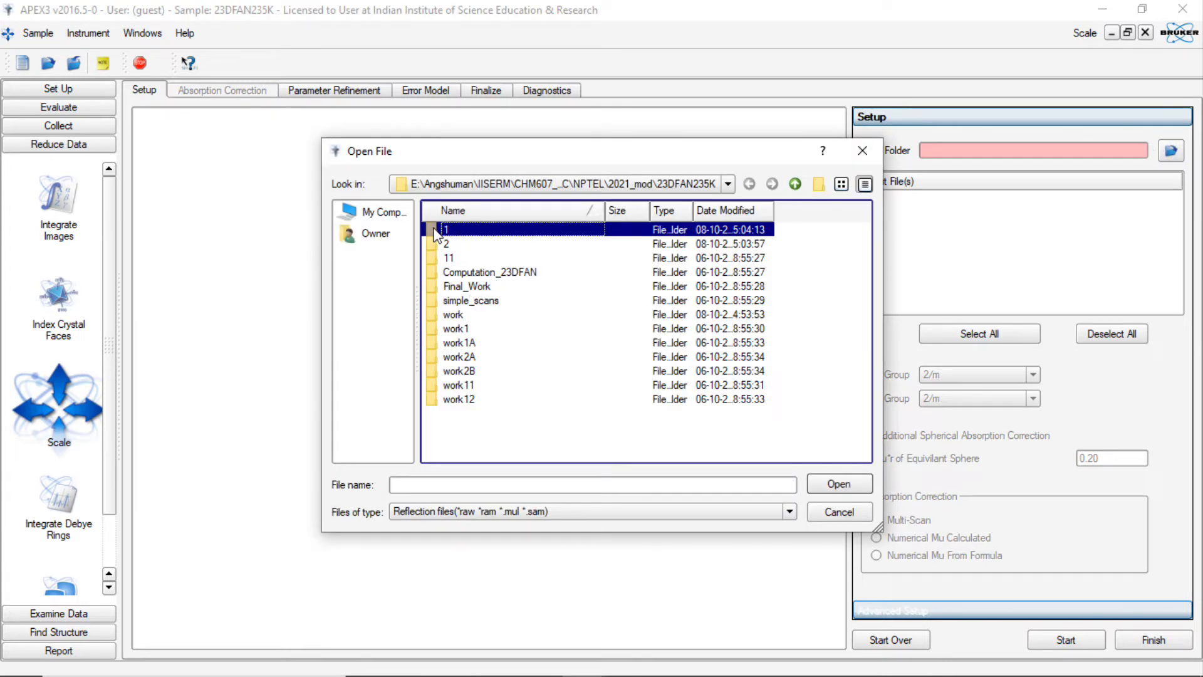
pyautogui.doubleClick(436, 231)
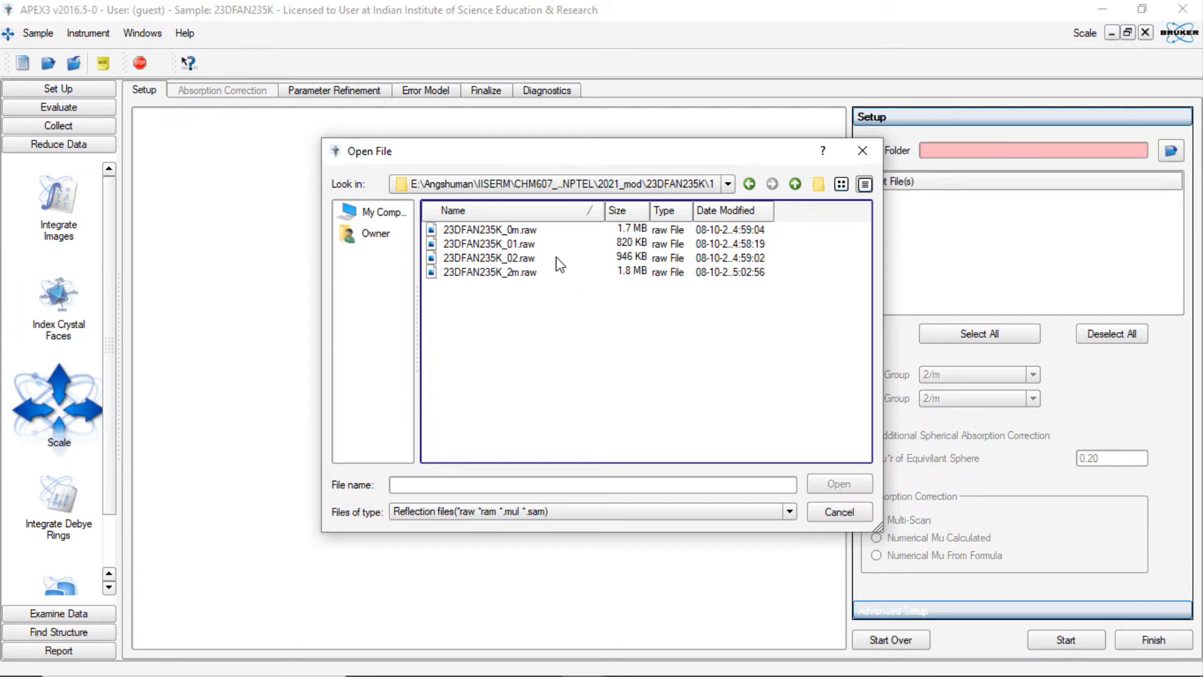
pyautogui.click(531, 232)
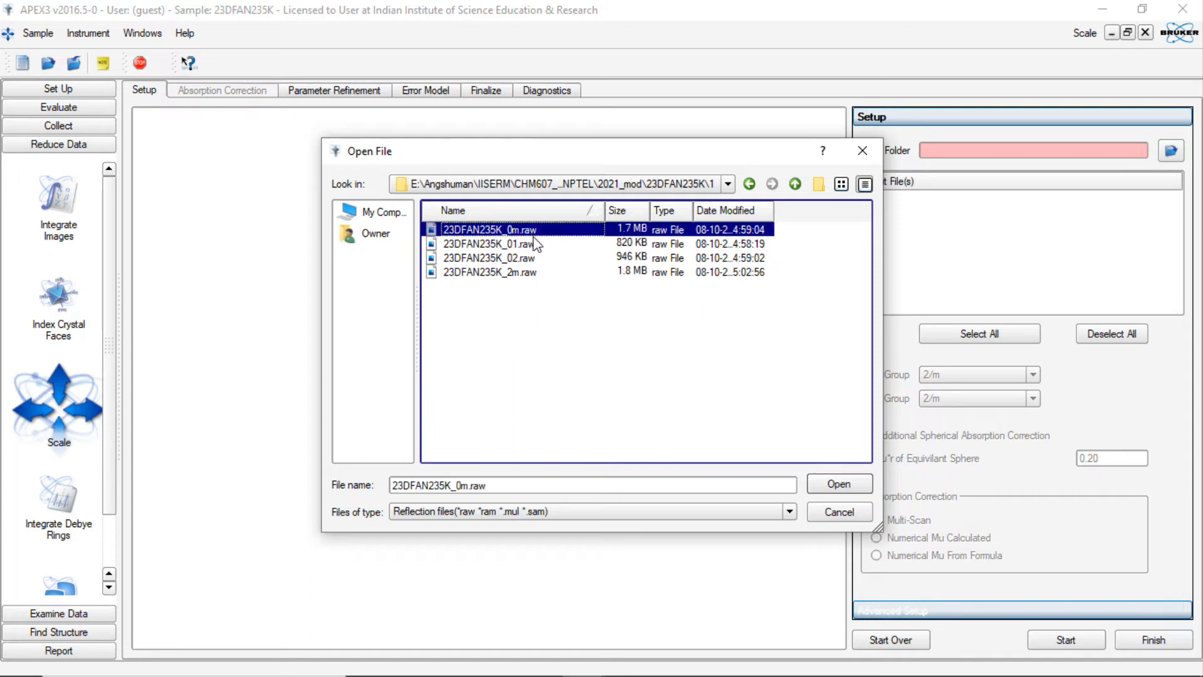
pyautogui.click(837, 483)
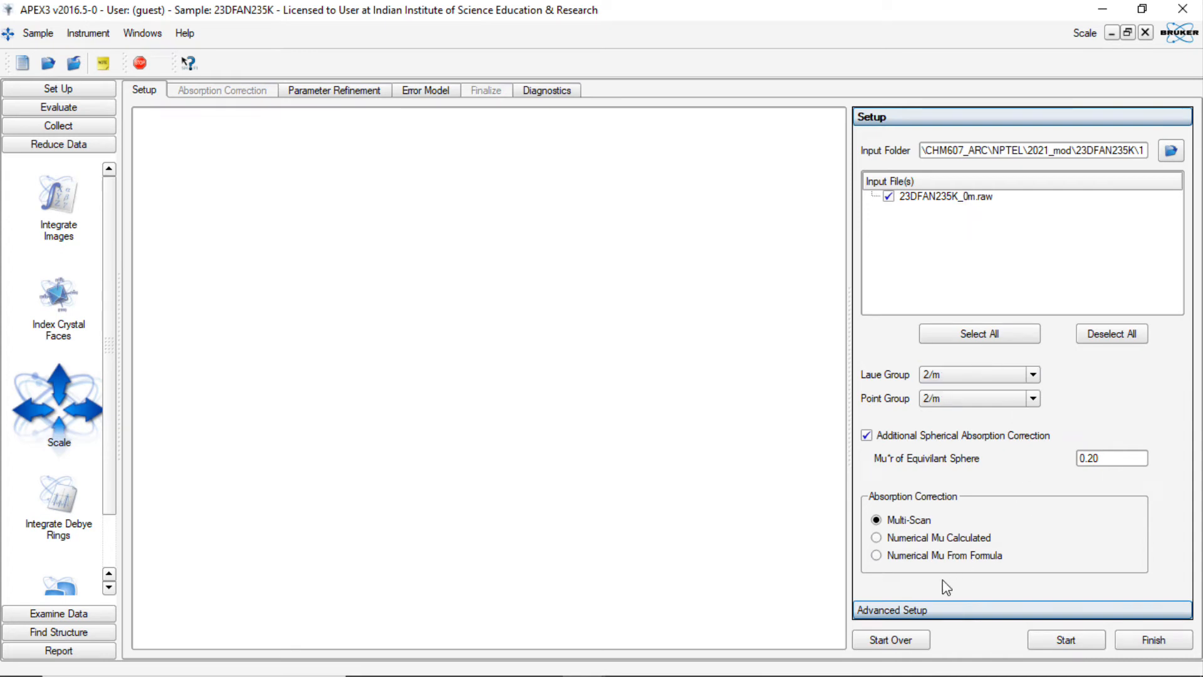
# Step: Start scaling with Laue group 2/m and multi-scan absorption correction, and refine the parameters over 50 cycles
pyautogui.click(1086, 646)
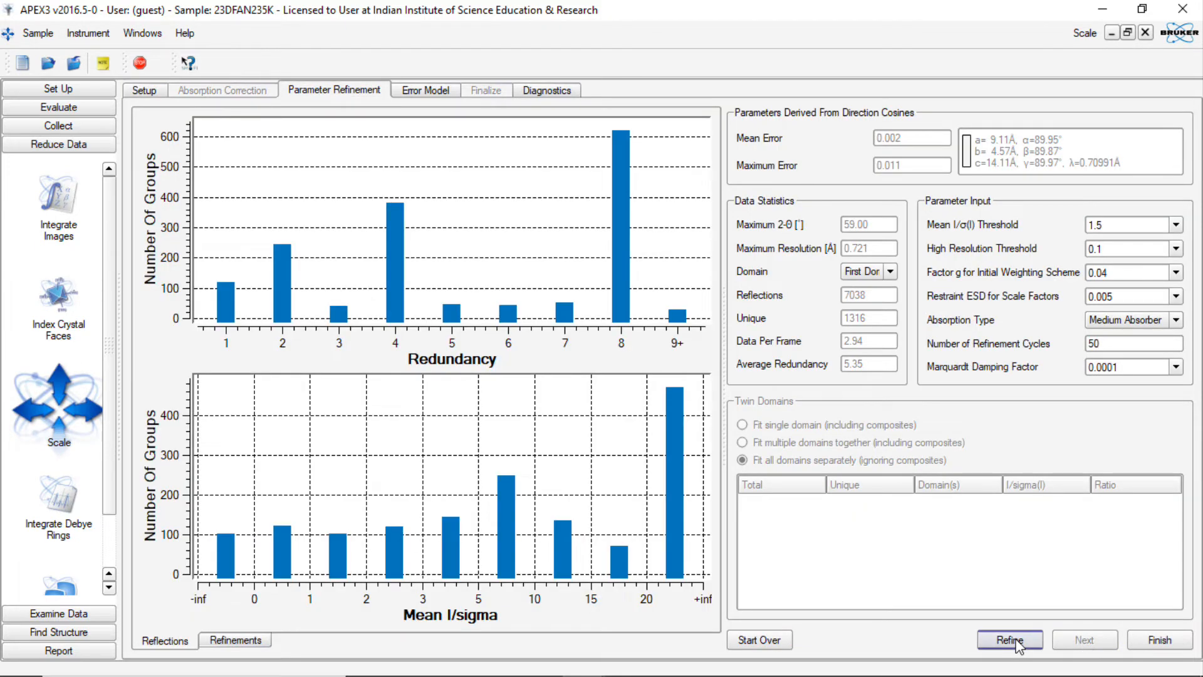
pyautogui.click(1011, 639)
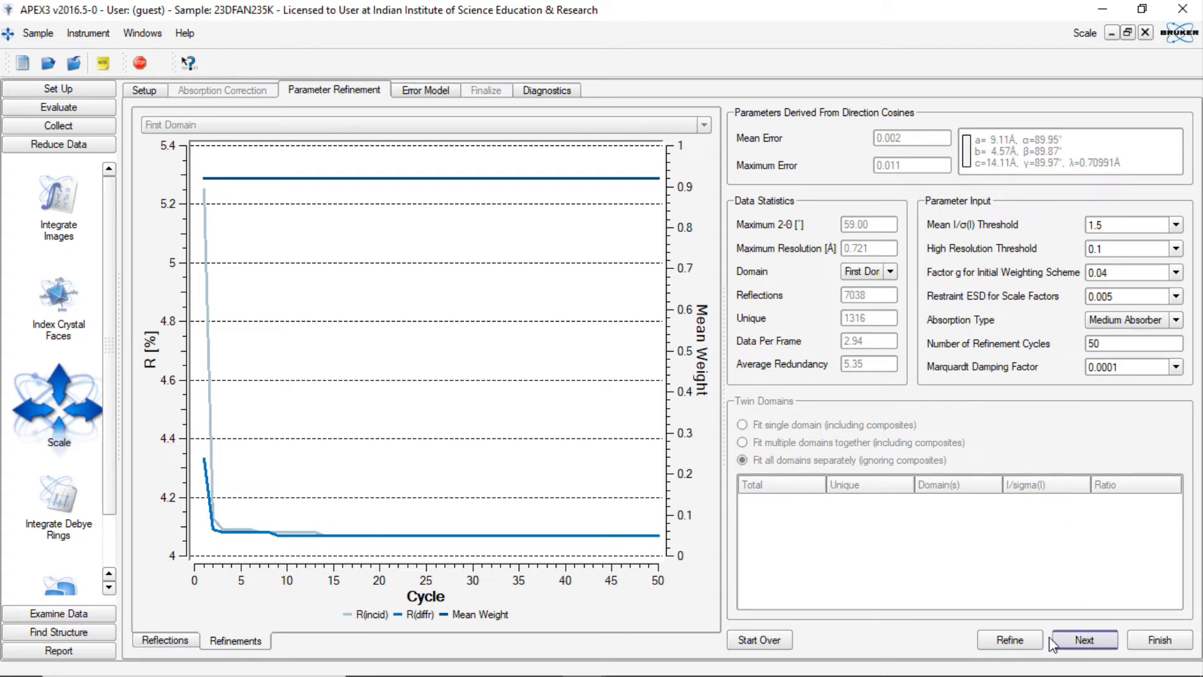
# Step: Repeat the parameter refinement, compute the error model, finish scaling and exit the Scale module
pyautogui.click(1013, 640)
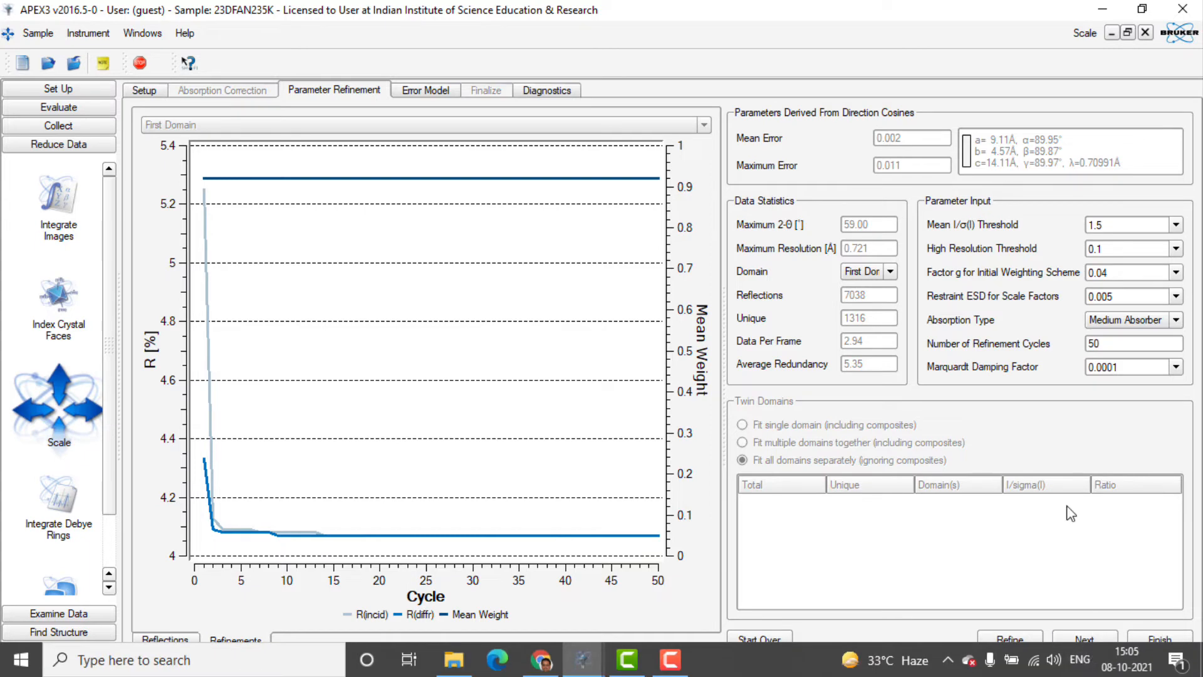
pyautogui.click(1084, 640)
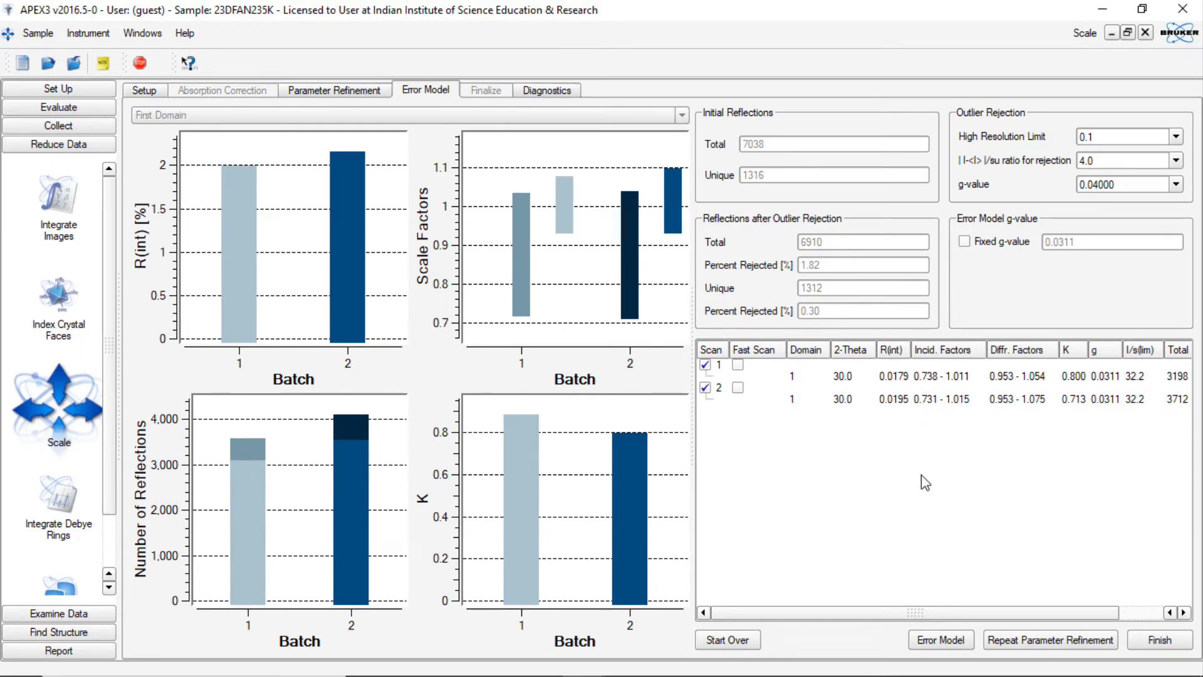
pyautogui.click(1160, 639)
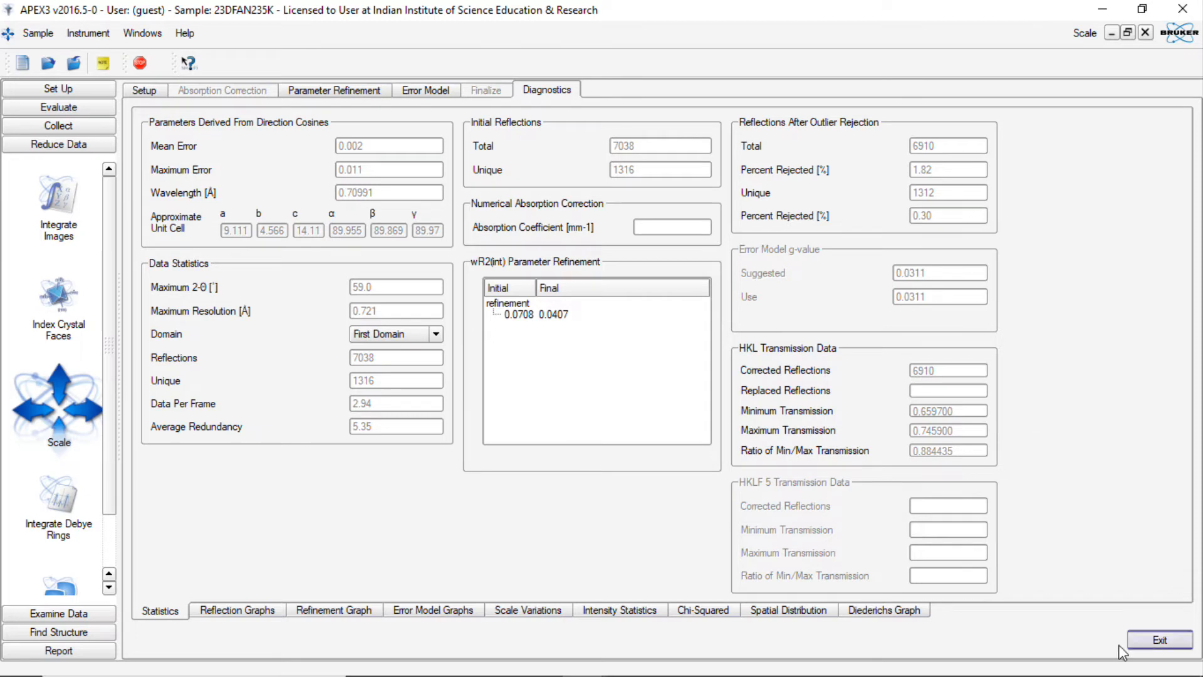
pyautogui.click(1159, 640)
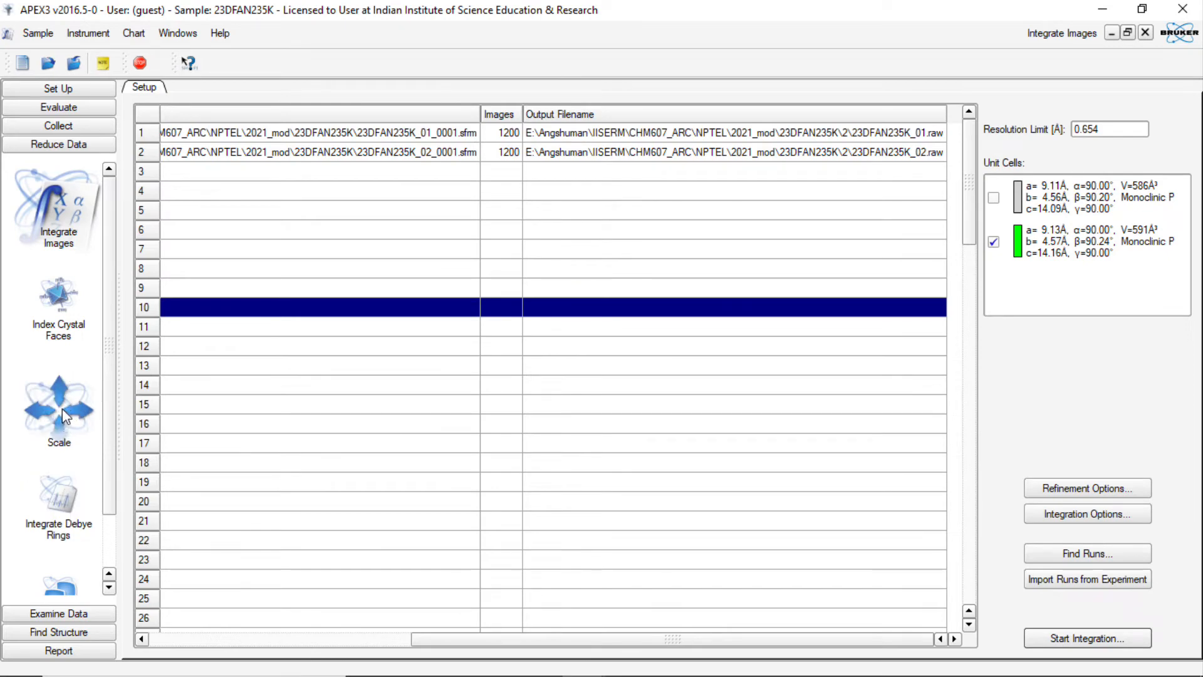
# Step: Start XPREP data analysis with 23DFAN235K_0m.p4p and 23DFAN235K_0m.hkl from folder 1
pyautogui.scroll(-1, 115, 413)
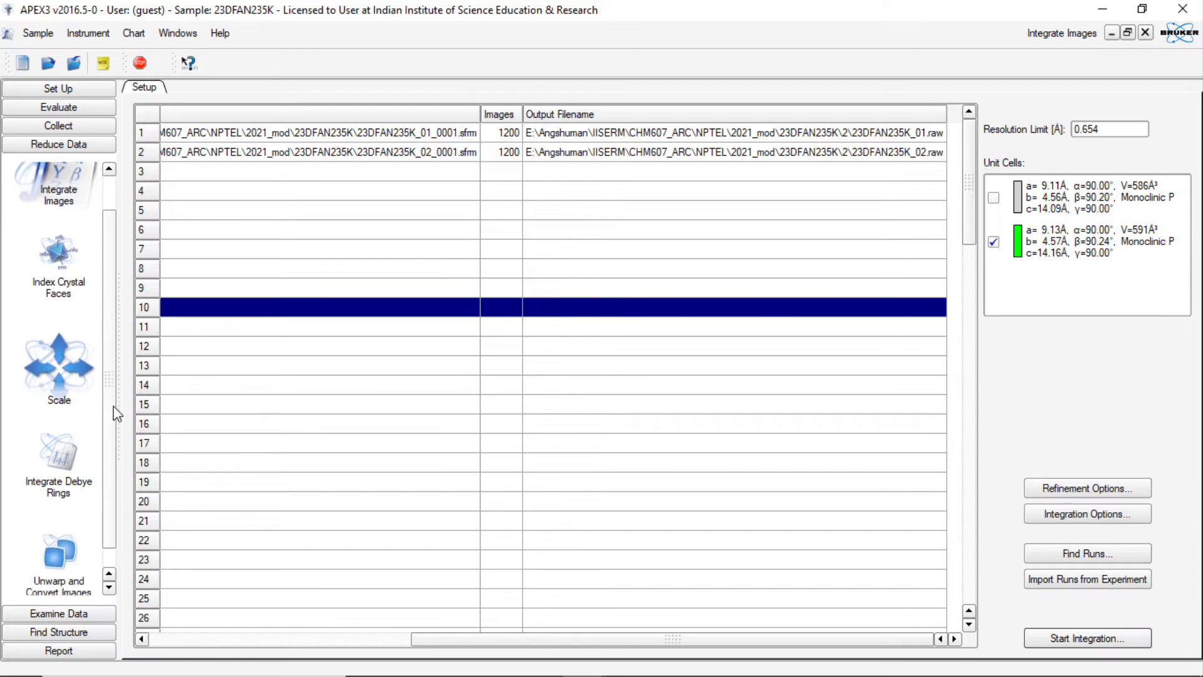
pyautogui.click(75, 617)
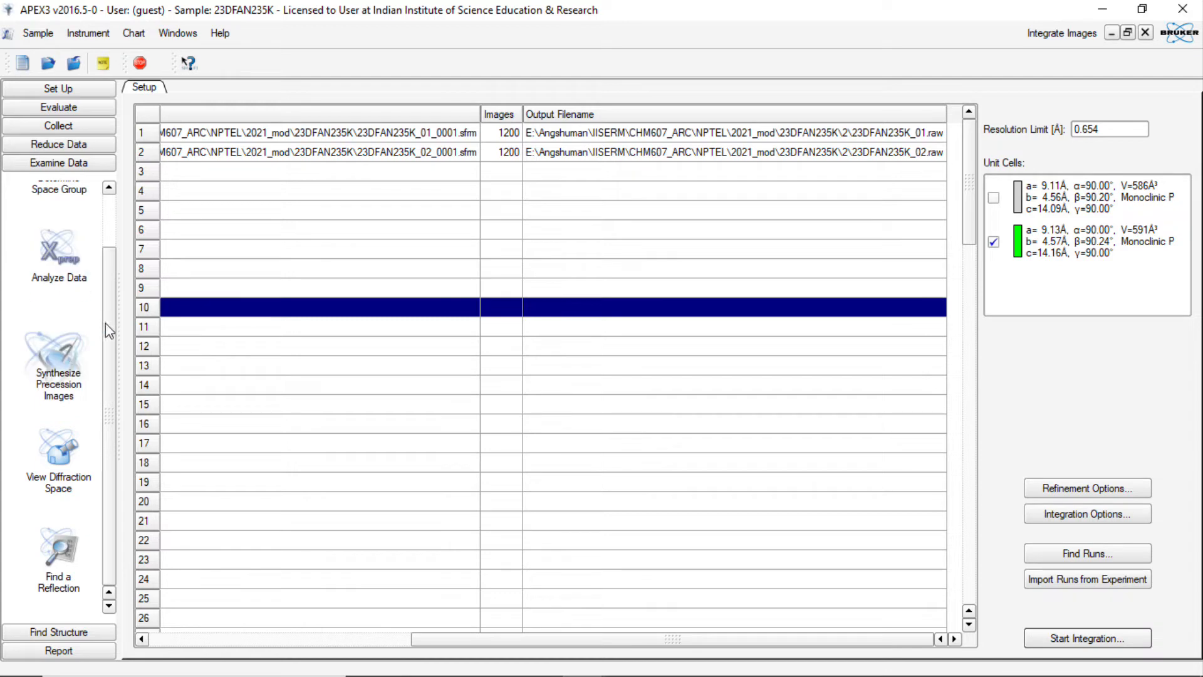
pyautogui.scroll(3, 100, 321)
pyautogui.click(62, 329)
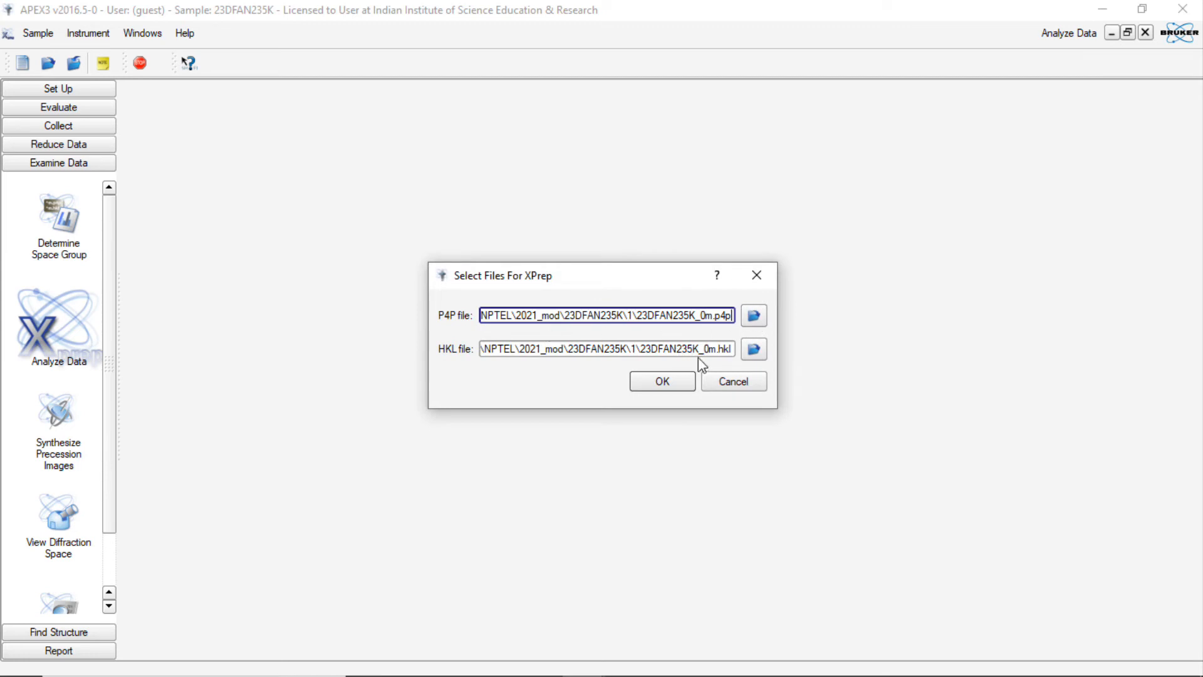
pyautogui.doubleClick(633, 349)
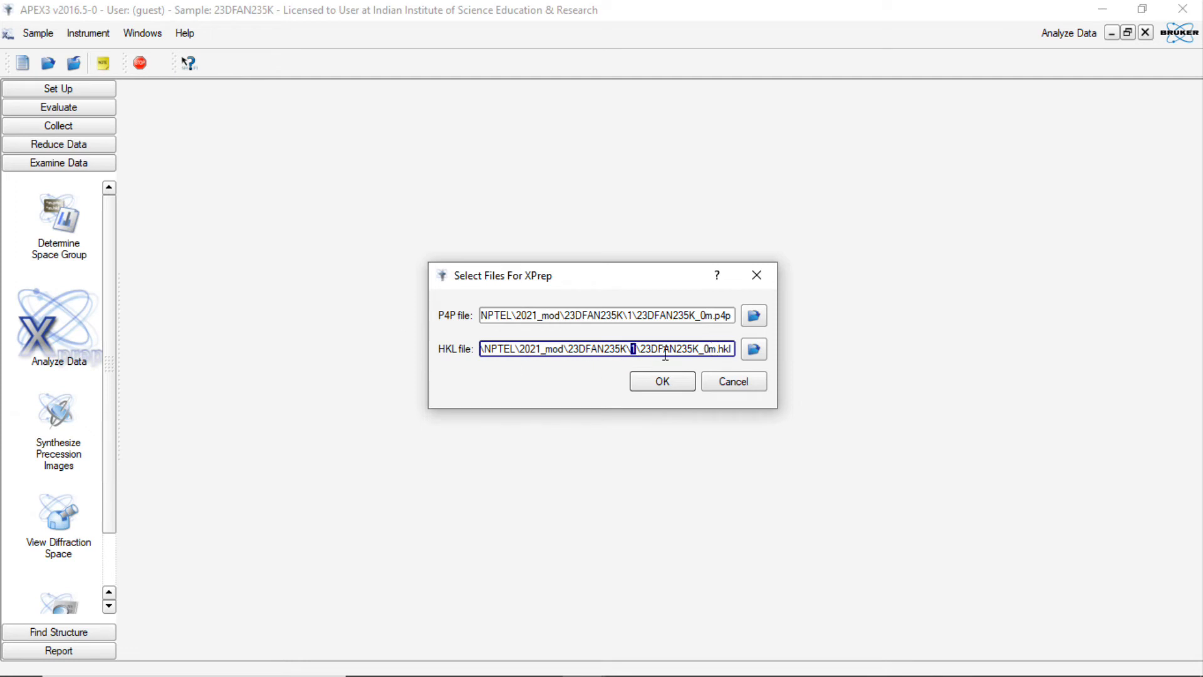
pyautogui.click(688, 349)
pyautogui.moveTo(700, 315); pyautogui.dragTo(738, 319)
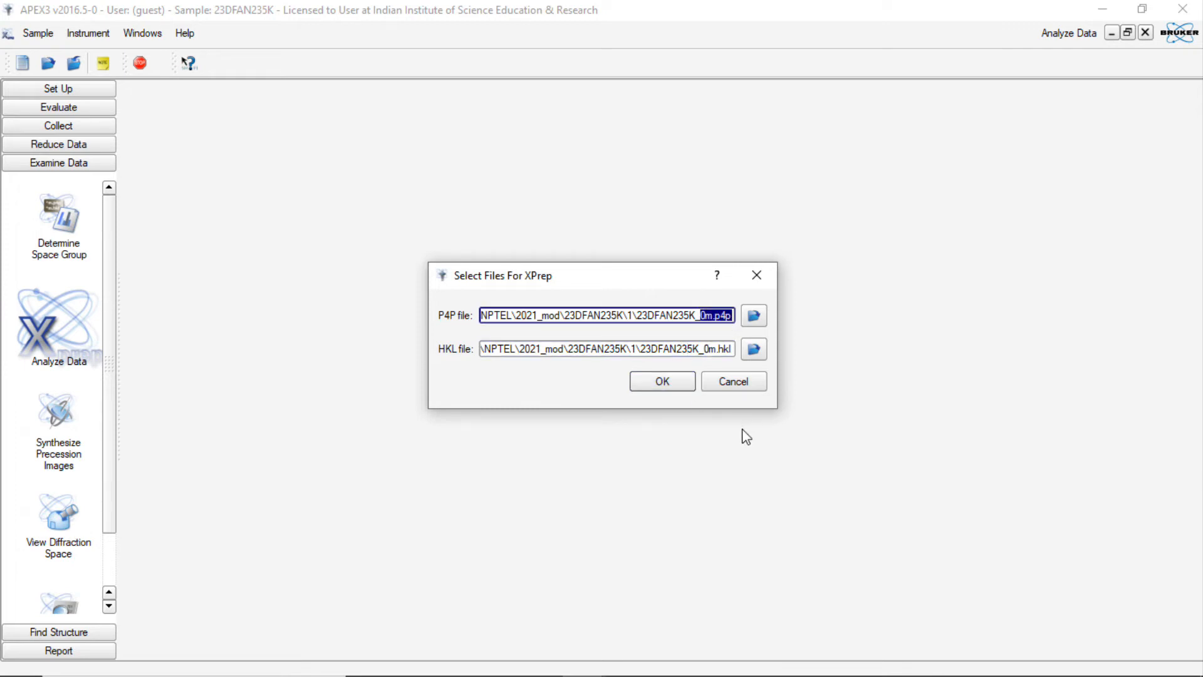
pyautogui.click(666, 385)
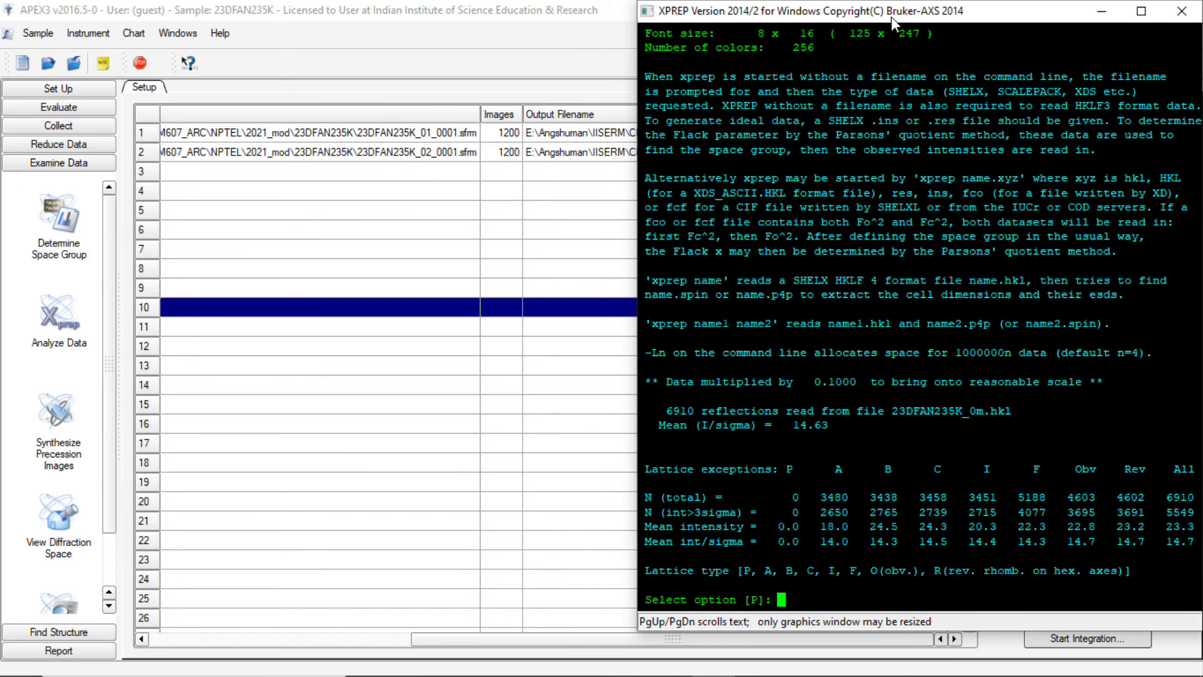
# Step: Accept the P lattice, search for higher metric symmetry and choose the orthorhombic P cell, option A
pyautogui.moveTo(891, 16); pyautogui.dragTo(559, 25)
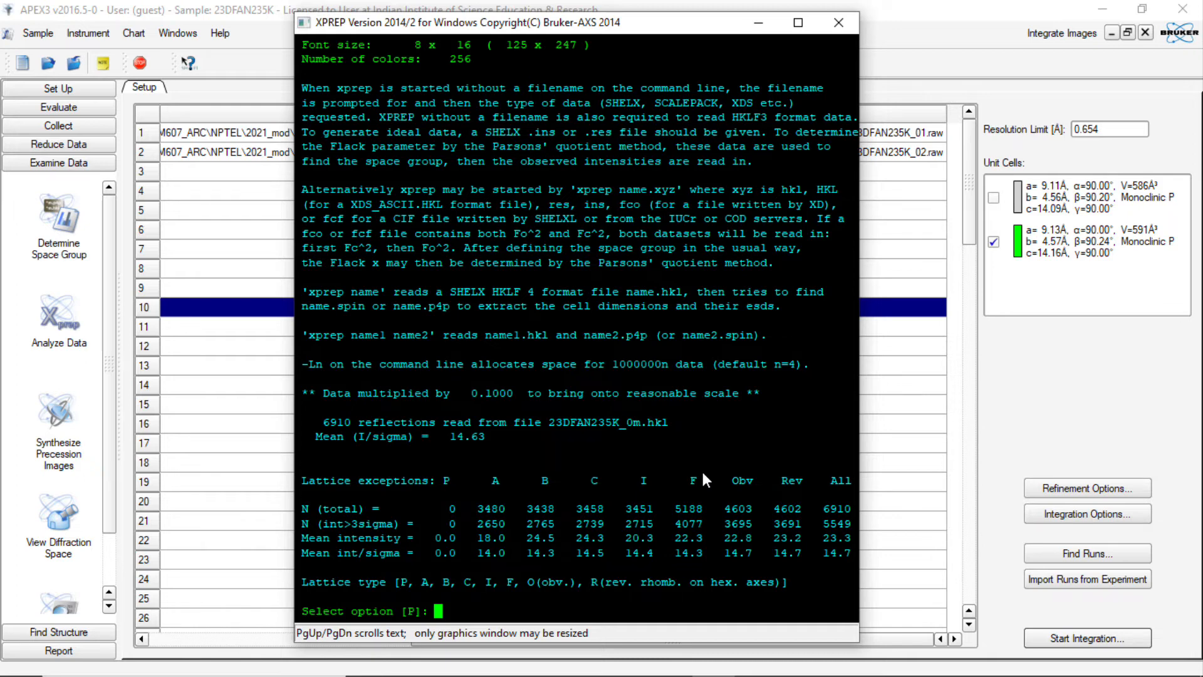
pyautogui.press('Return')
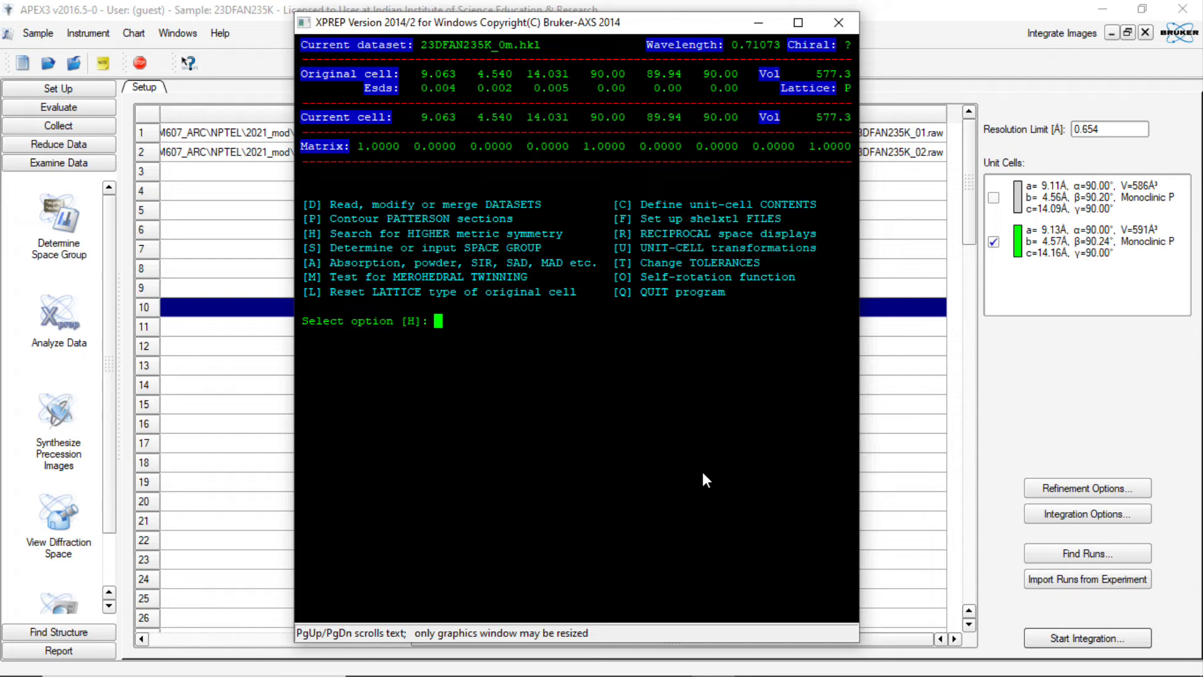
pyautogui.press('Return')
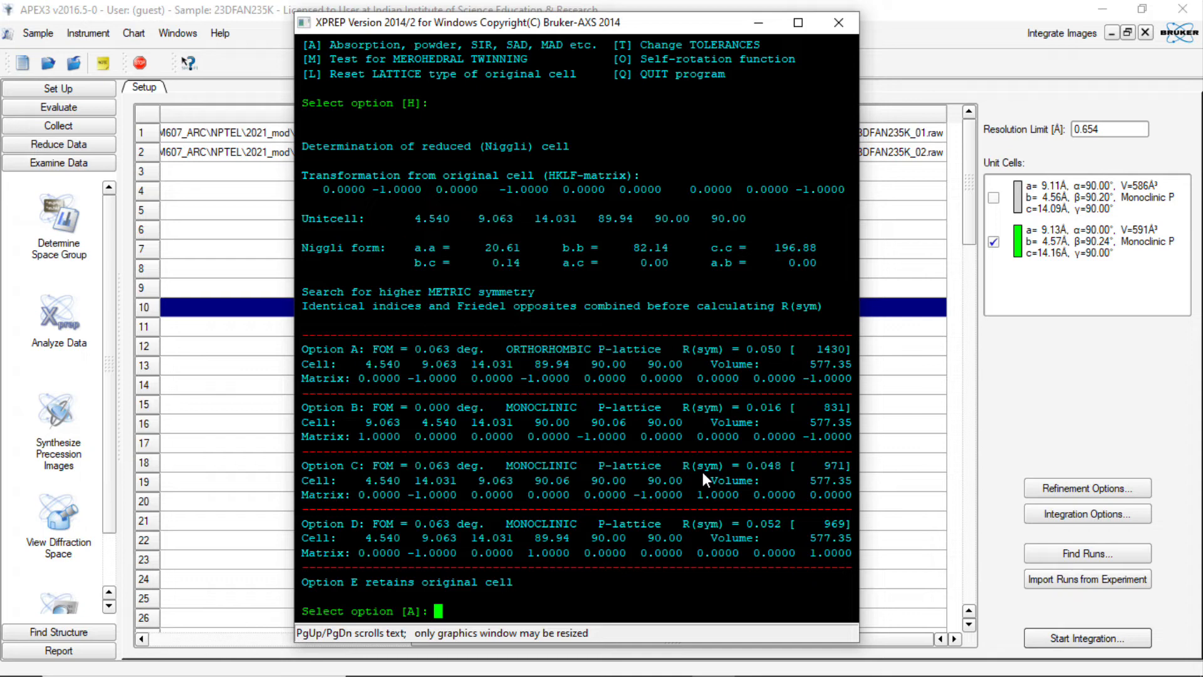
pyautogui.press('Return')
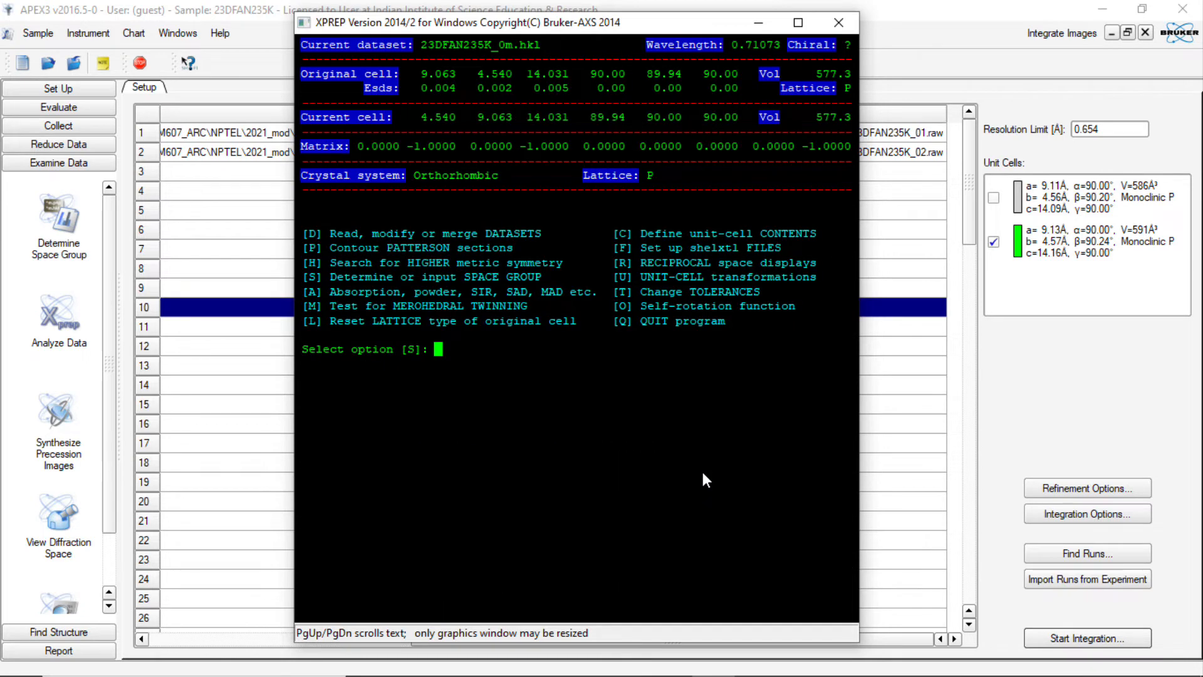
# Step: Determine the space group for the orthorhombic system with P lattice and choose Pna2(1), option A
pyautogui.press('Return')
pyautogui.press('Return')
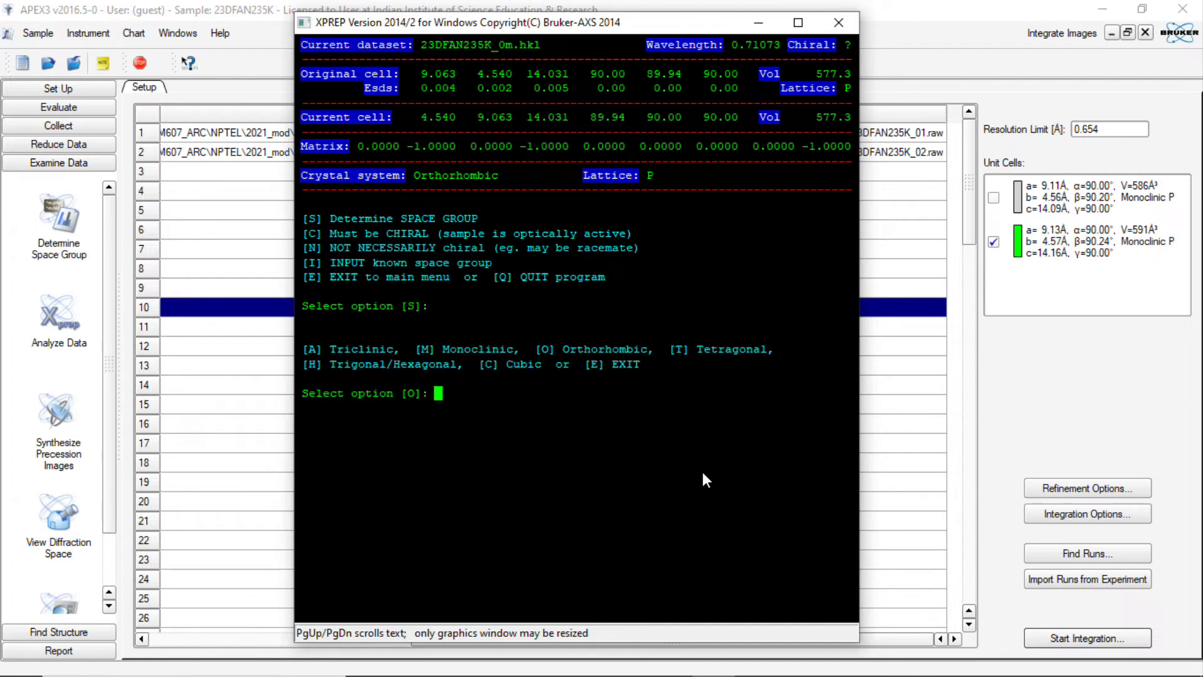
pyautogui.press('Return')
pyautogui.press('Return')
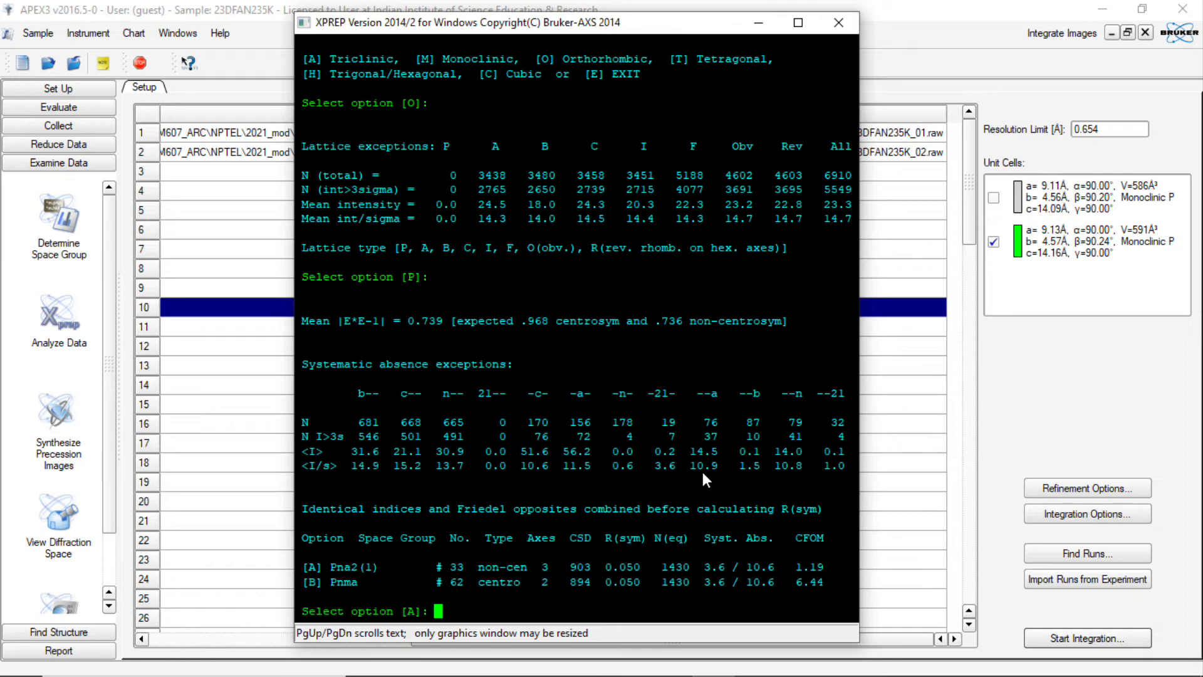
pyautogui.press('Return')
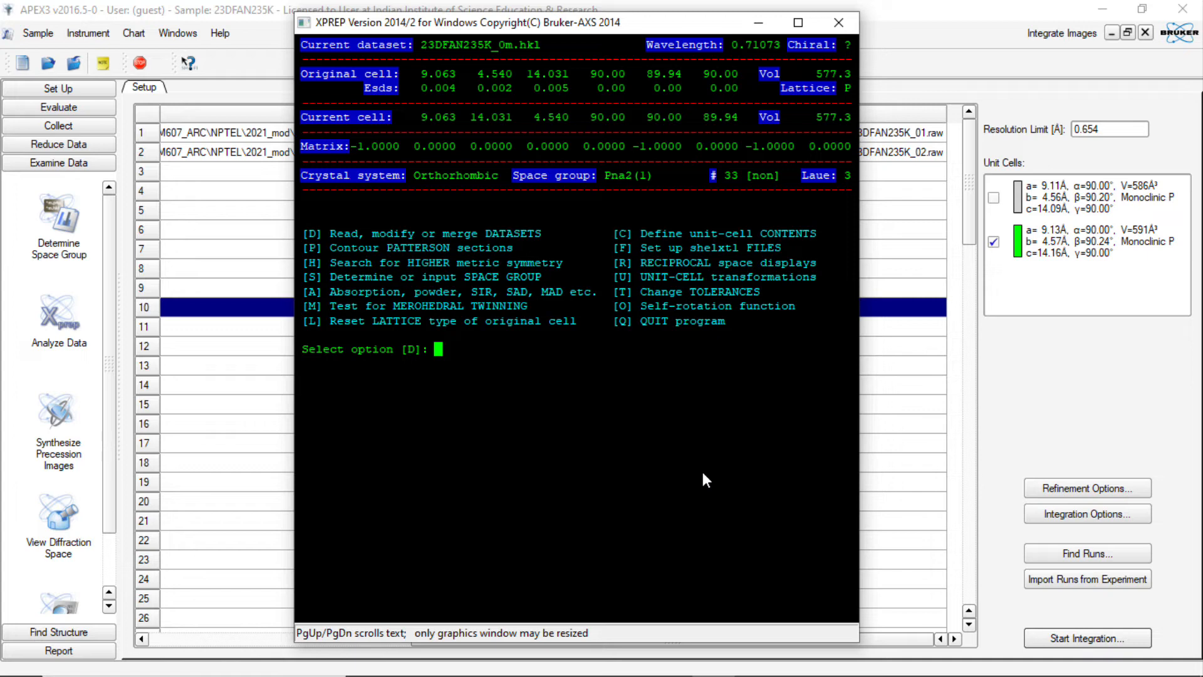
# Step: Read 23DFAN235K_2m.raw in as another dataset, indexed on the original cell, in SHELX HKLF 4 format
pyautogui.press('Return')
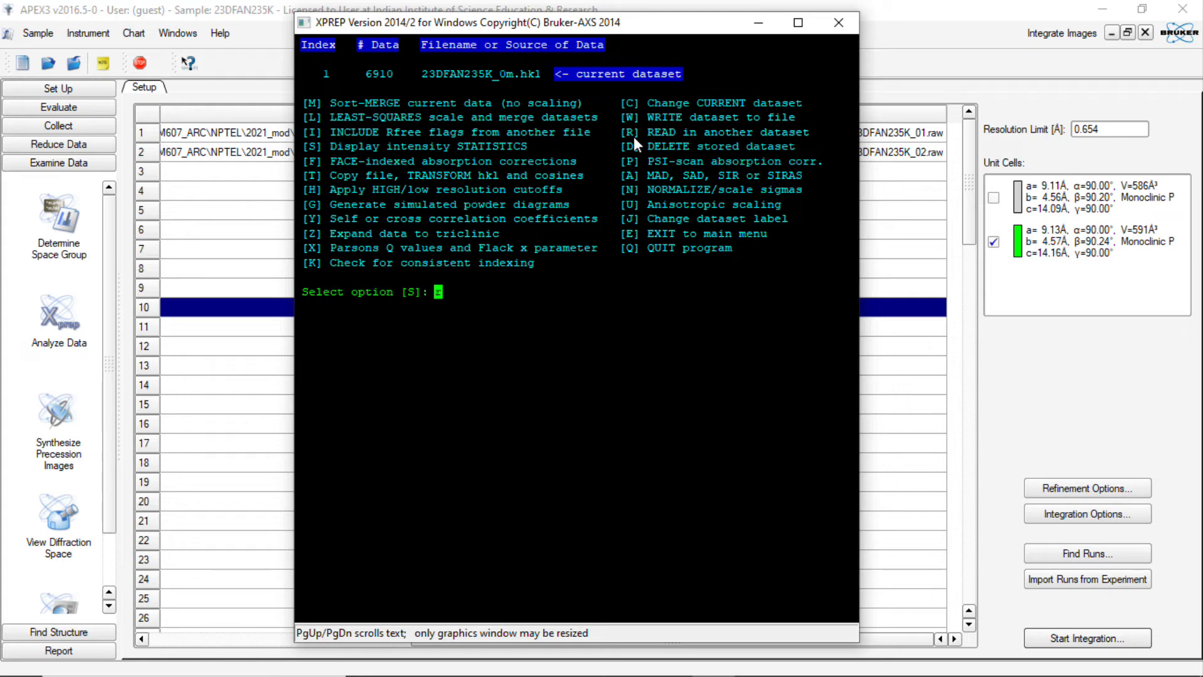
pyautogui.press('Return')
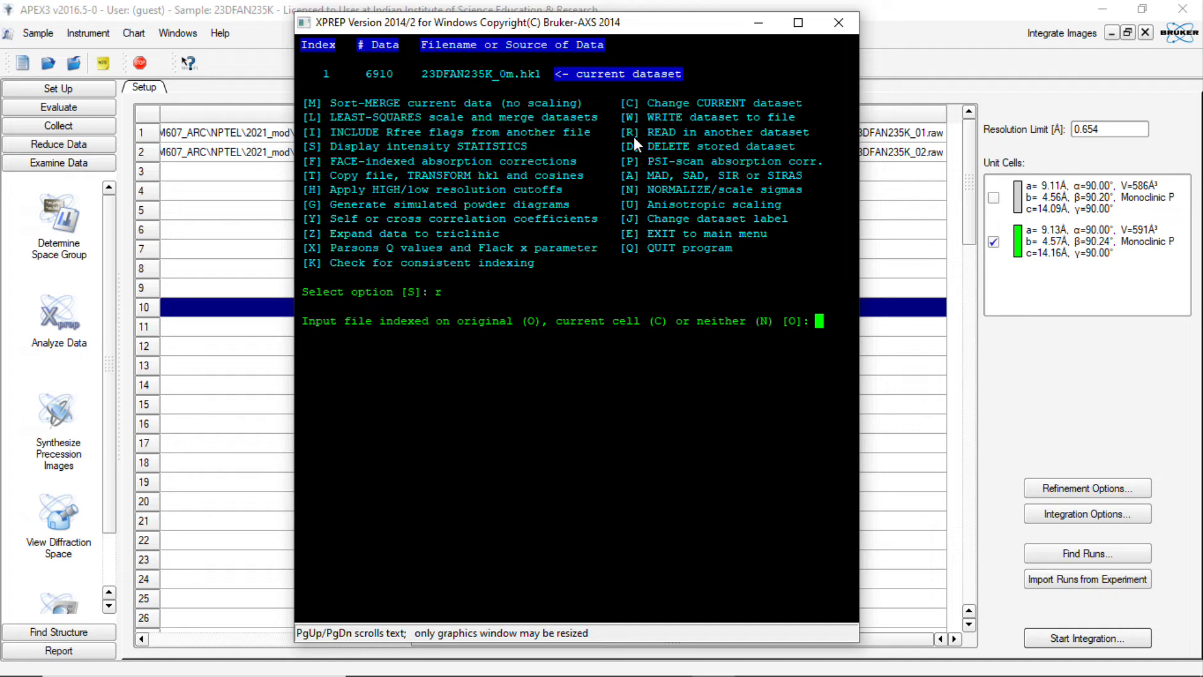
pyautogui.press('Return')
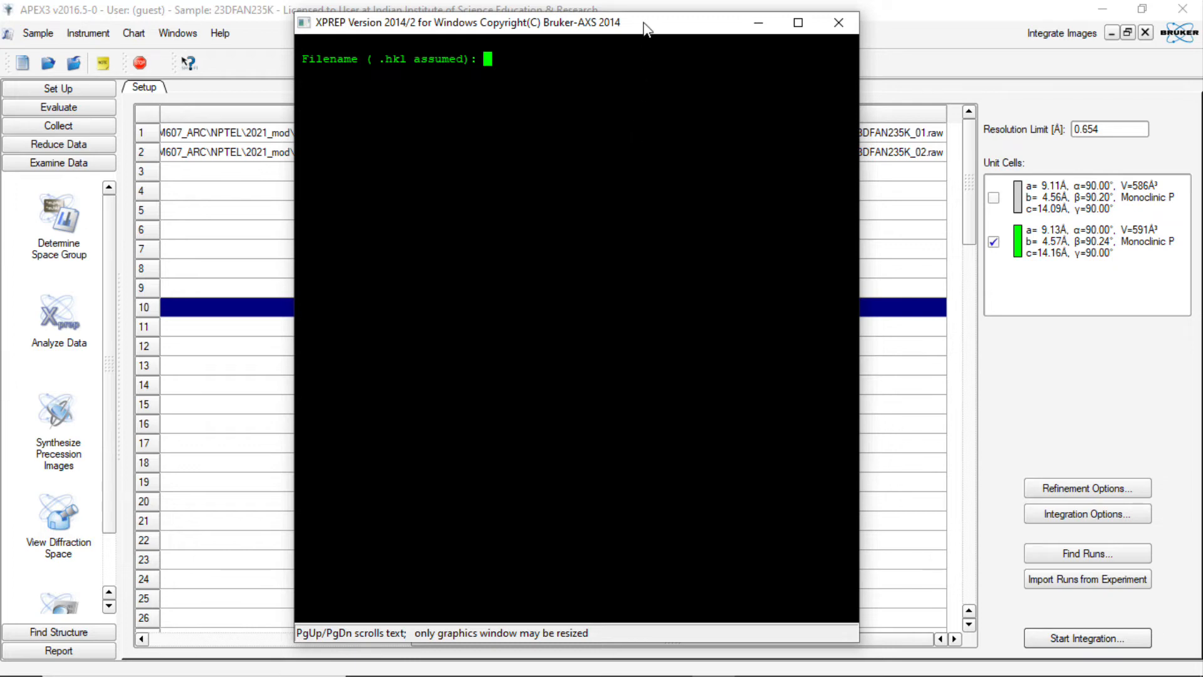
pyautogui.moveTo(642, 20); pyautogui.dragTo(581, 20)
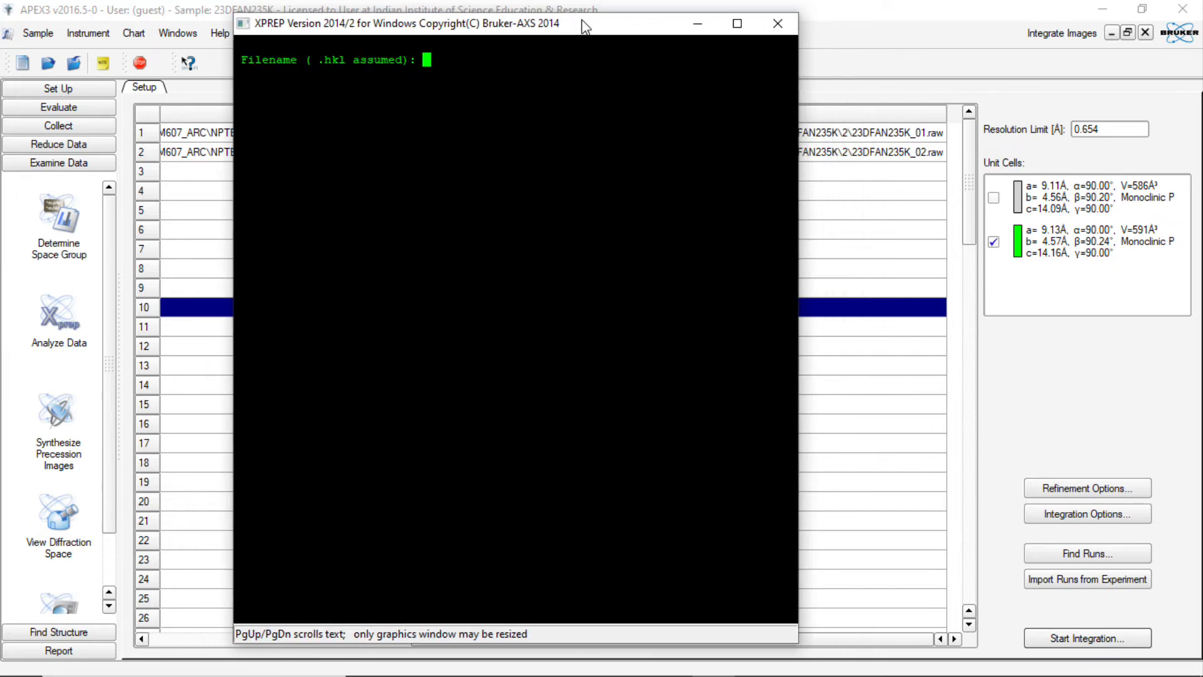
pyautogui.write('23DFAN235')
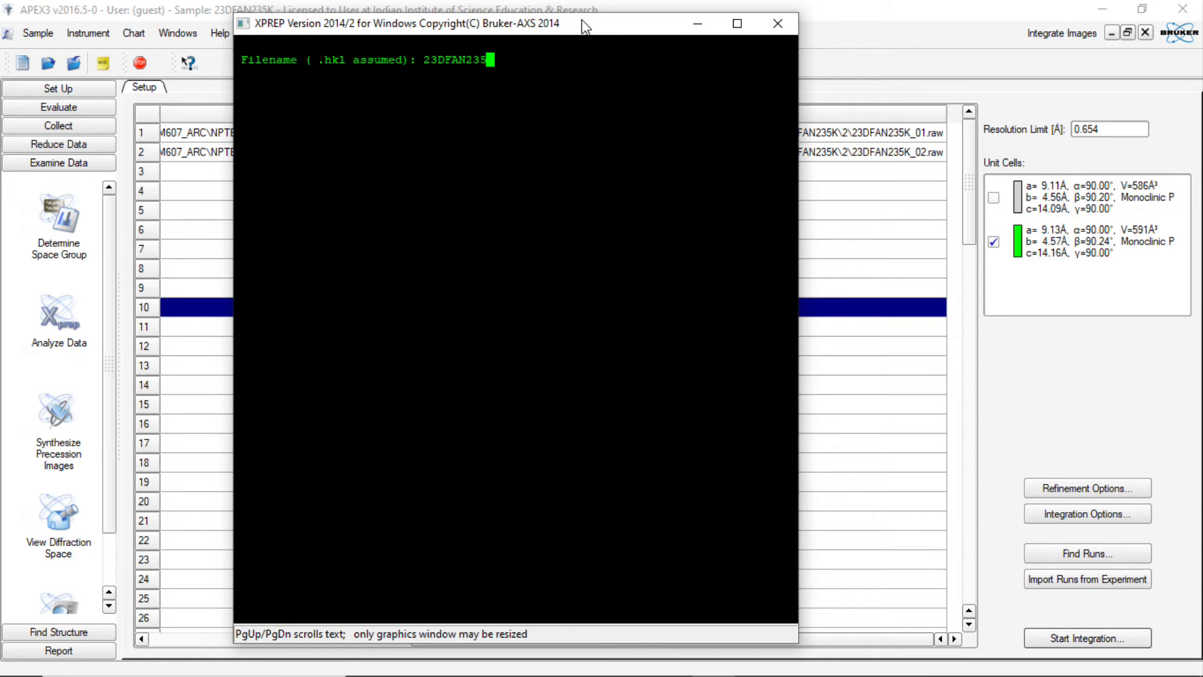
pyautogui.write('K_2m.raw')
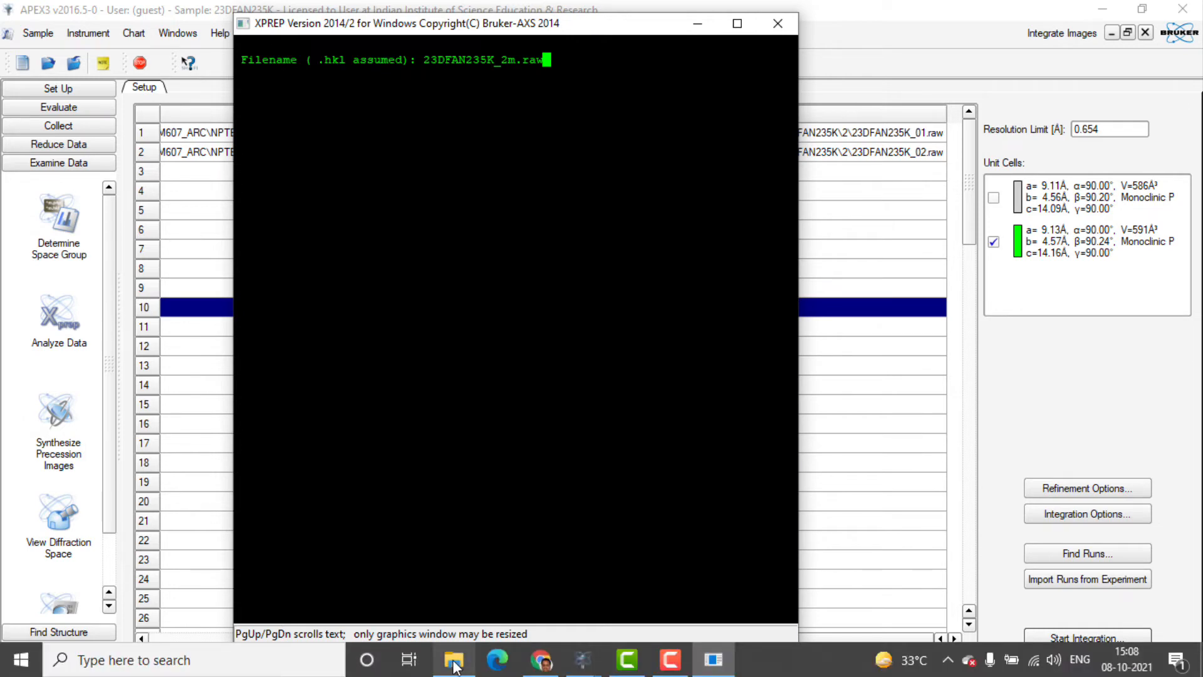
pyautogui.click(454, 666)
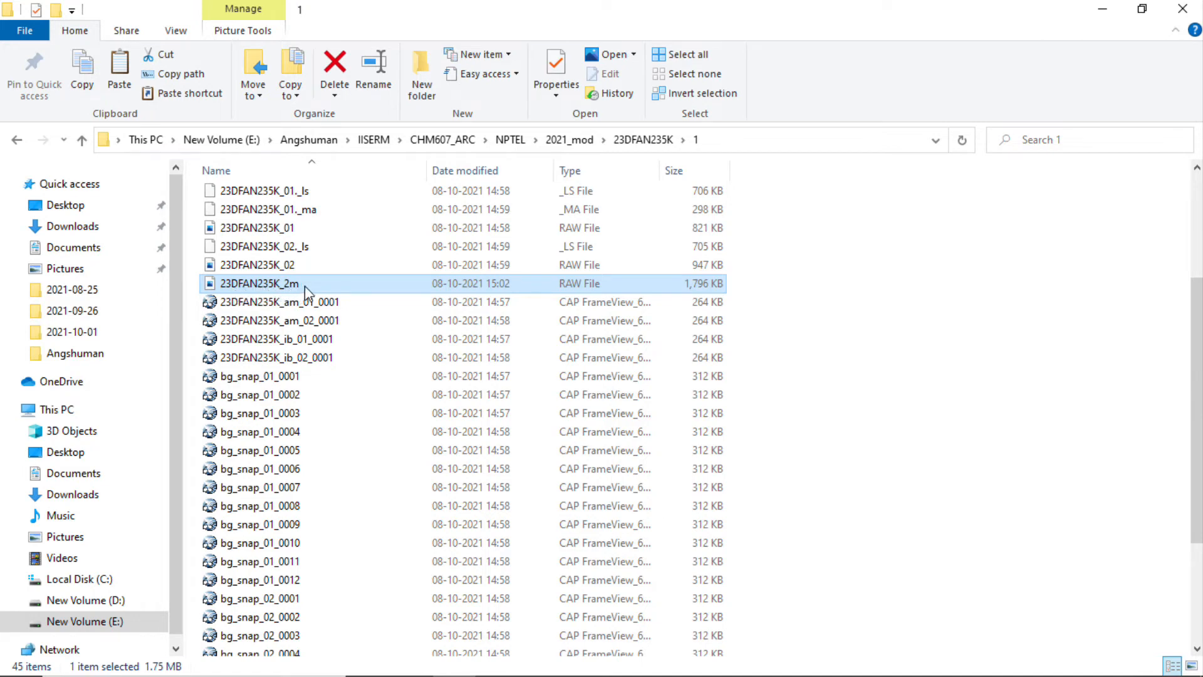
pyautogui.click(1102, 9)
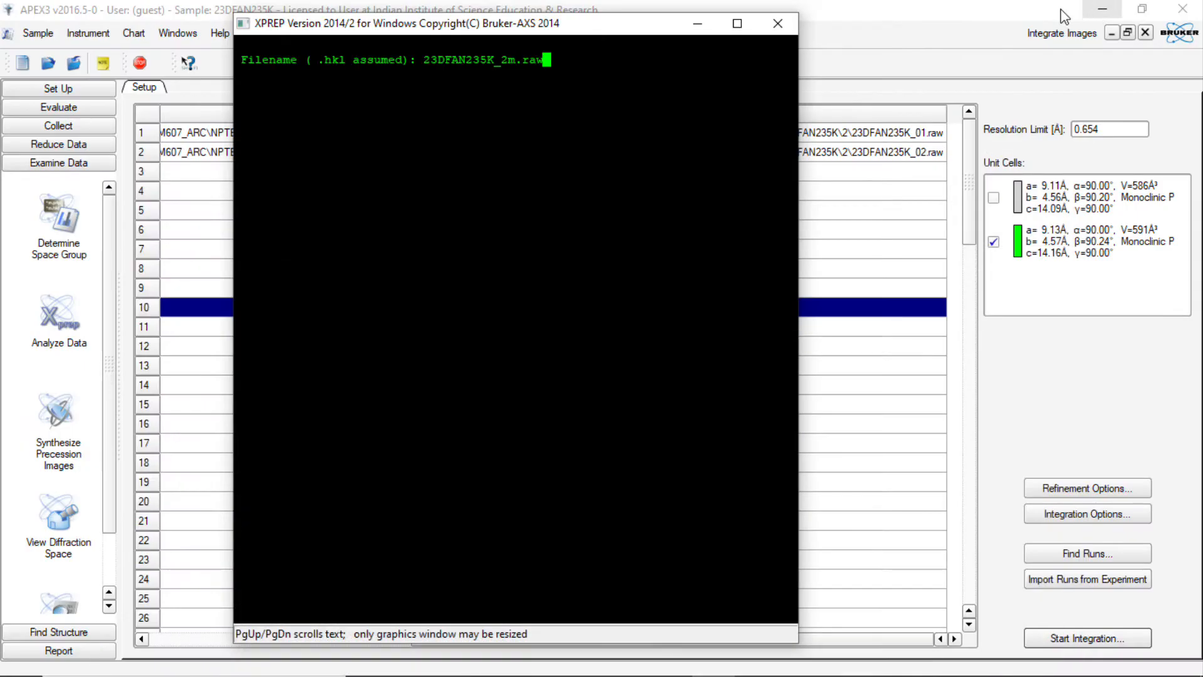
pyautogui.press('Return')
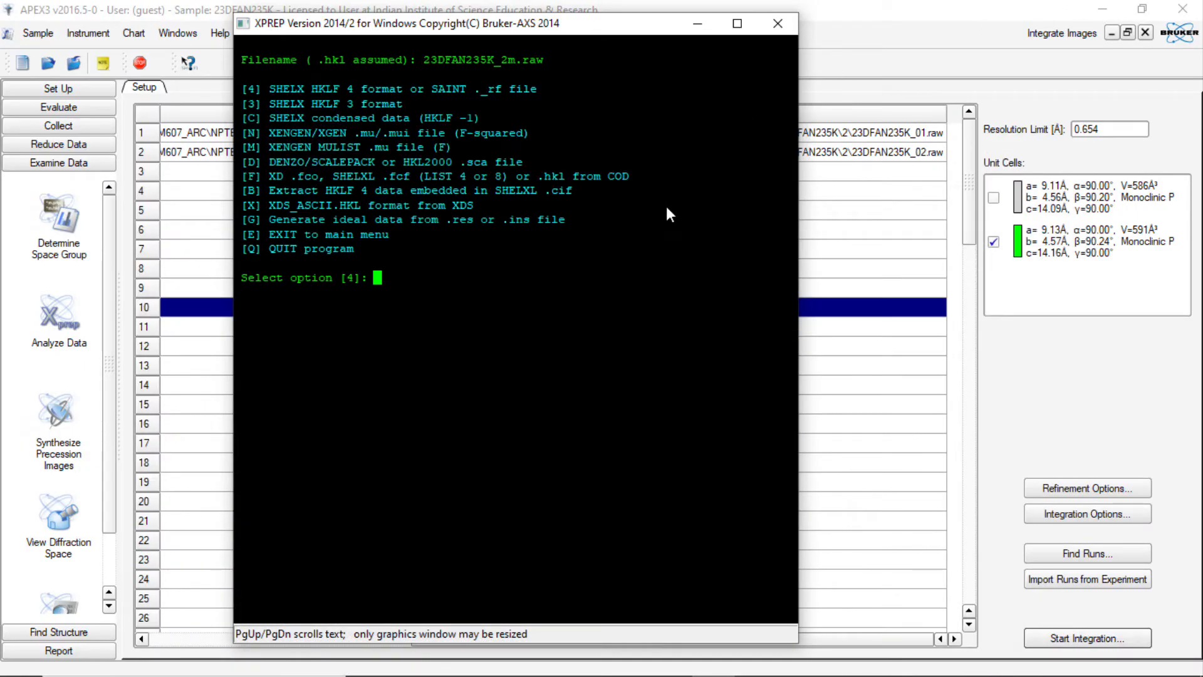
pyautogui.press('Return')
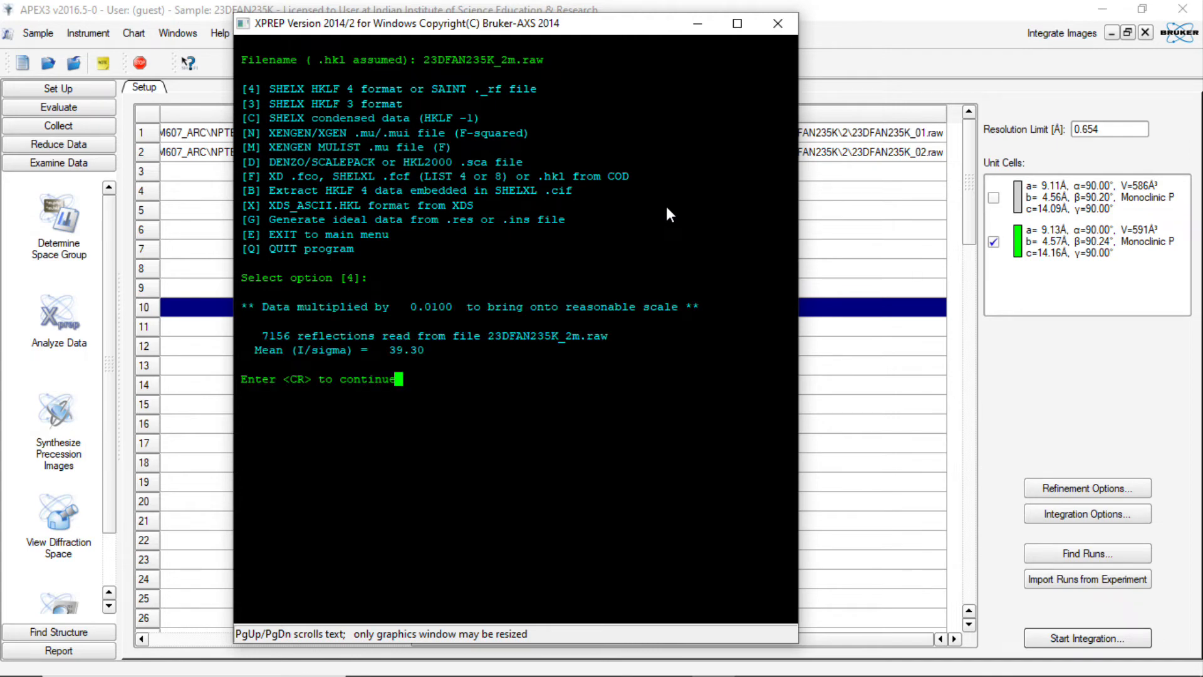
pyautogui.press('Return')
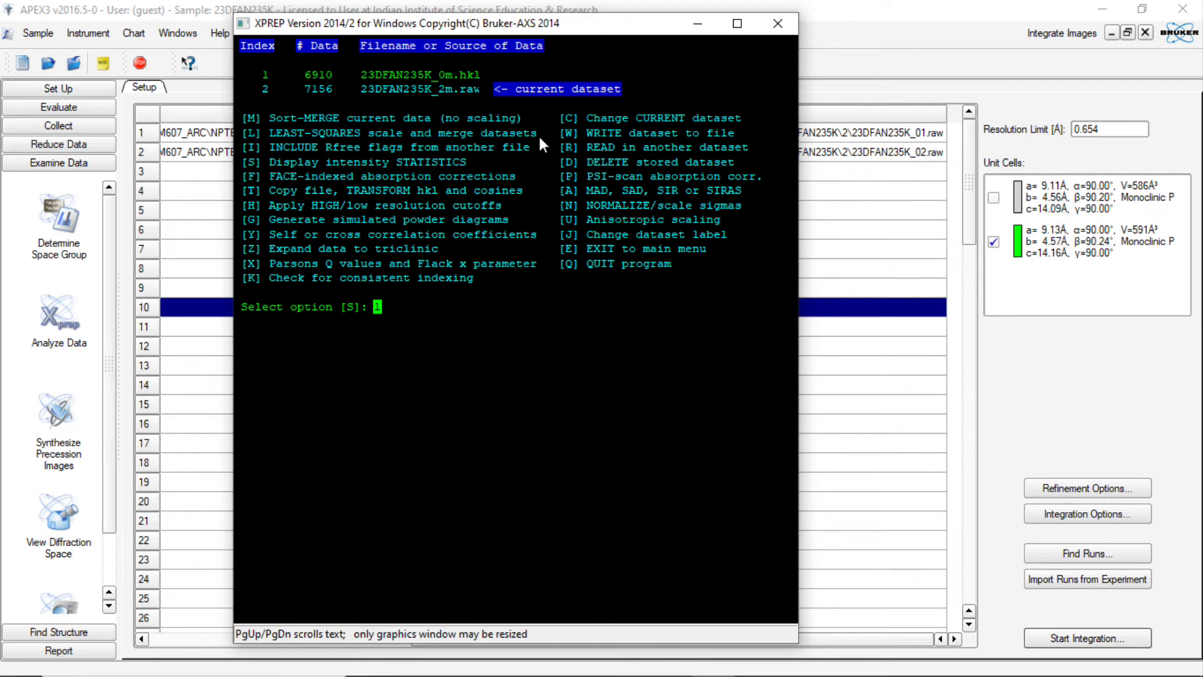
# Step: Least-squares scale datasets 1 and 2 isotropically with dataset 1 as reference, creating a new merged dataset without merging Friedel opposites
pyautogui.write('1')
pyautogui.press('Return')
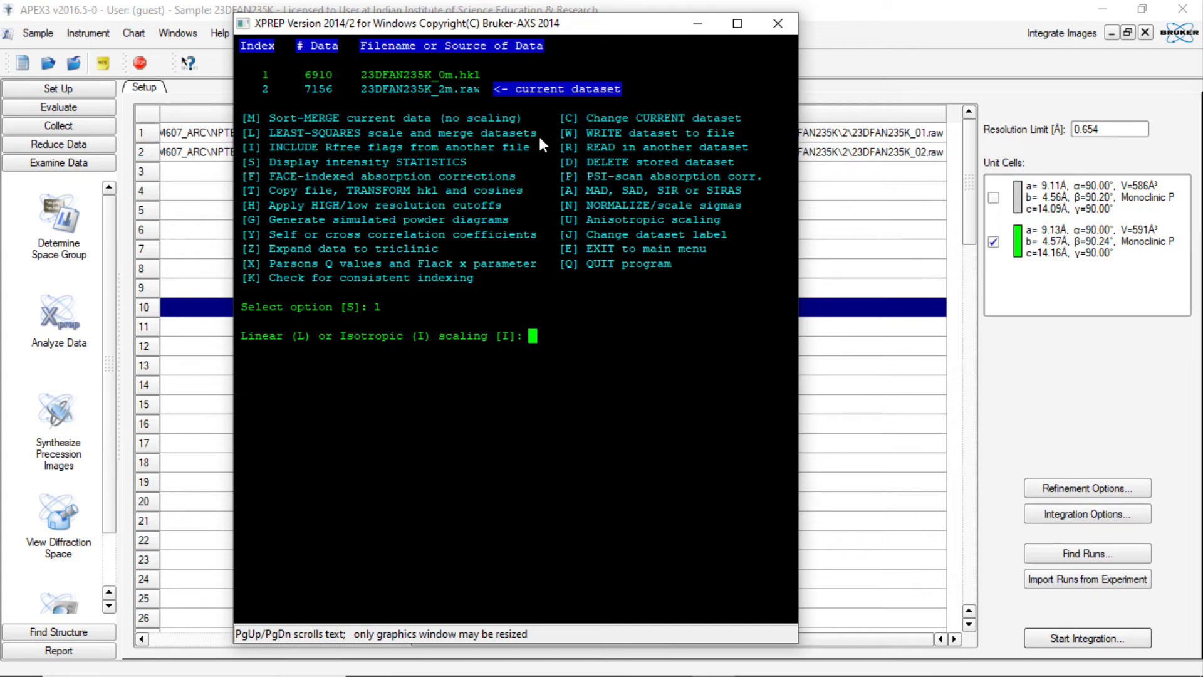
pyautogui.press('Return')
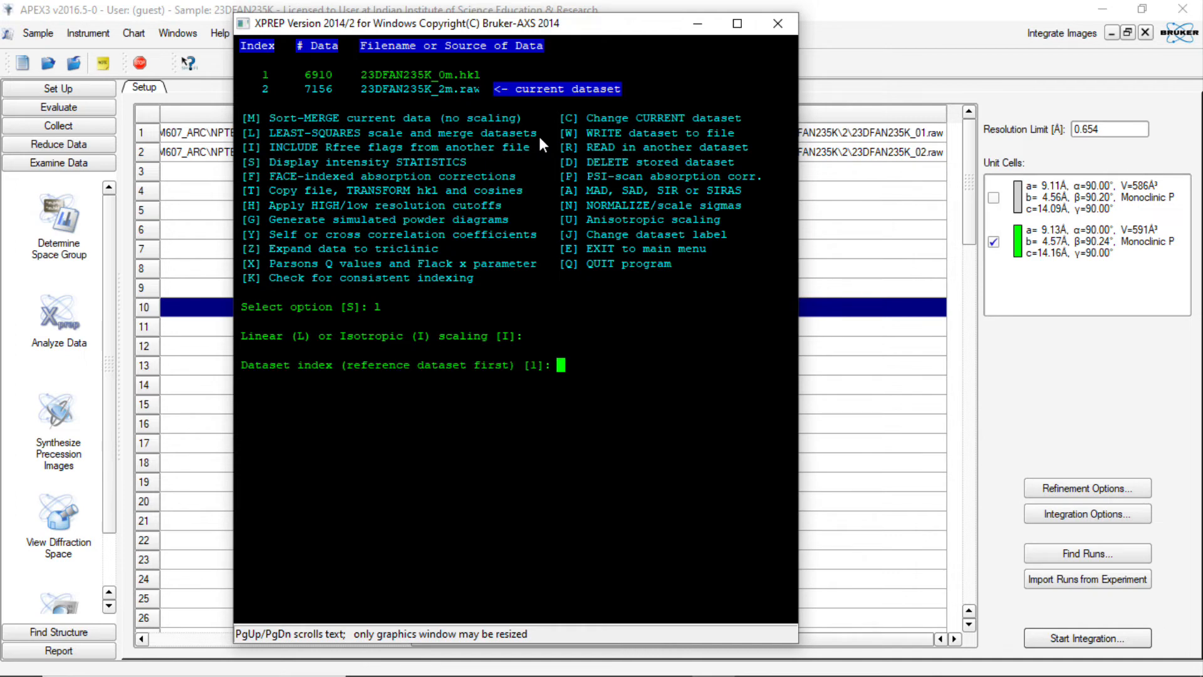
pyautogui.press('Return')
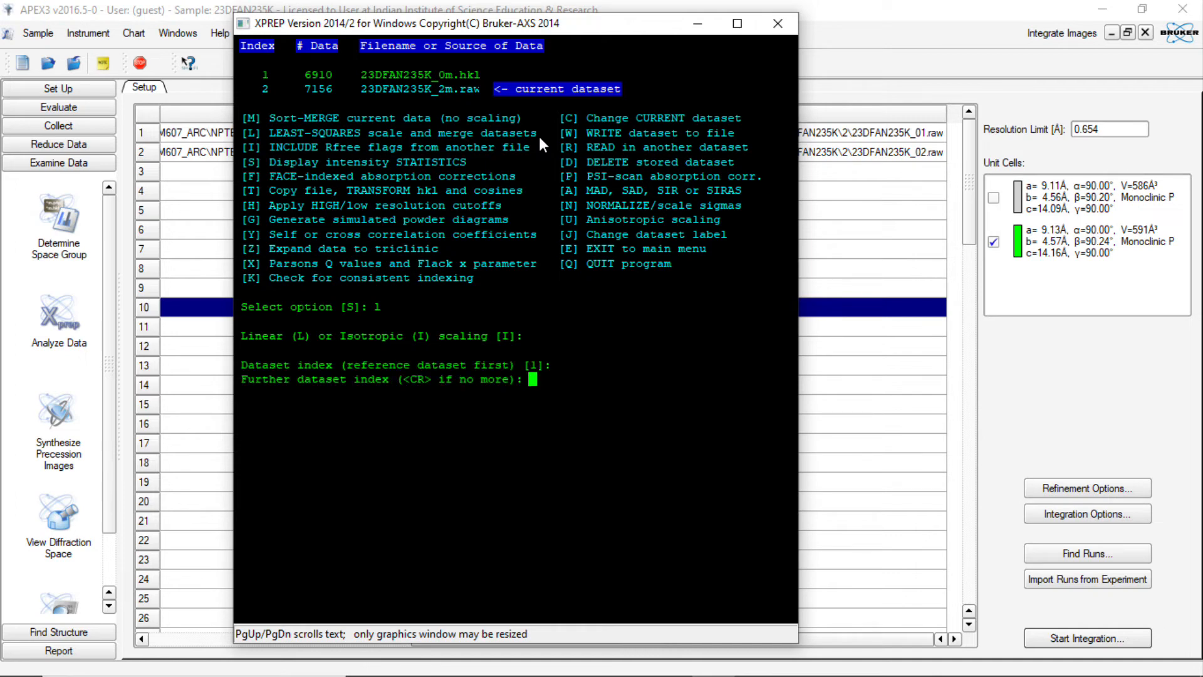
pyautogui.write('2')
pyautogui.press('Return')
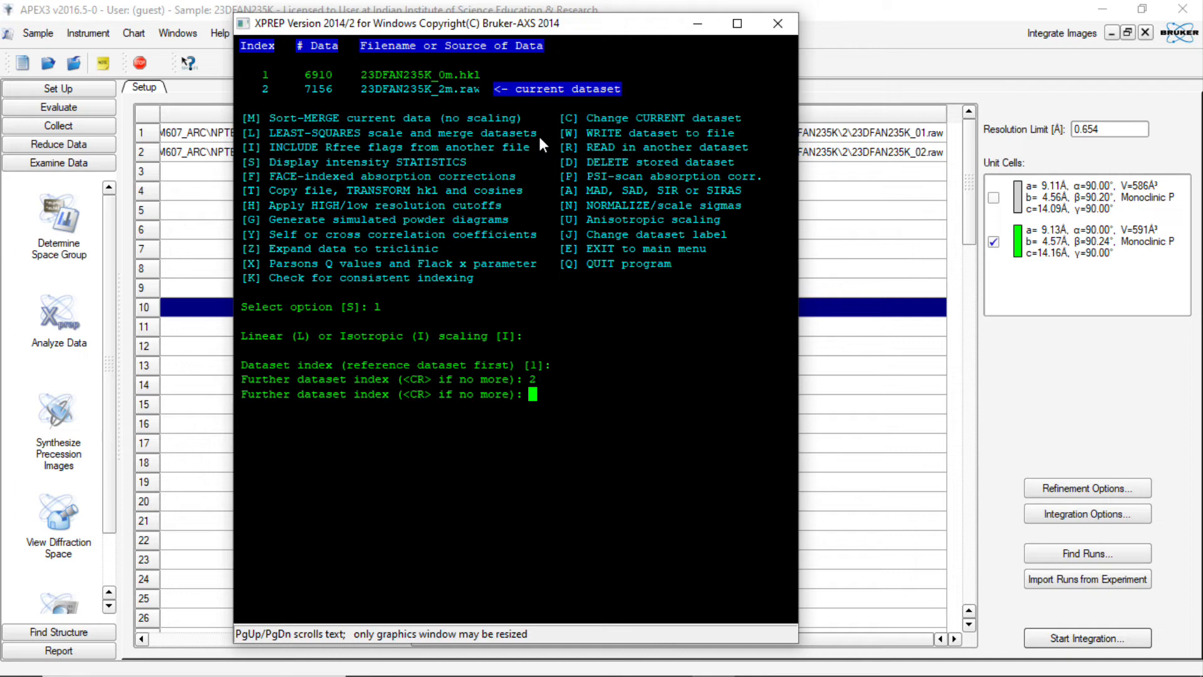
pyautogui.press('Return')
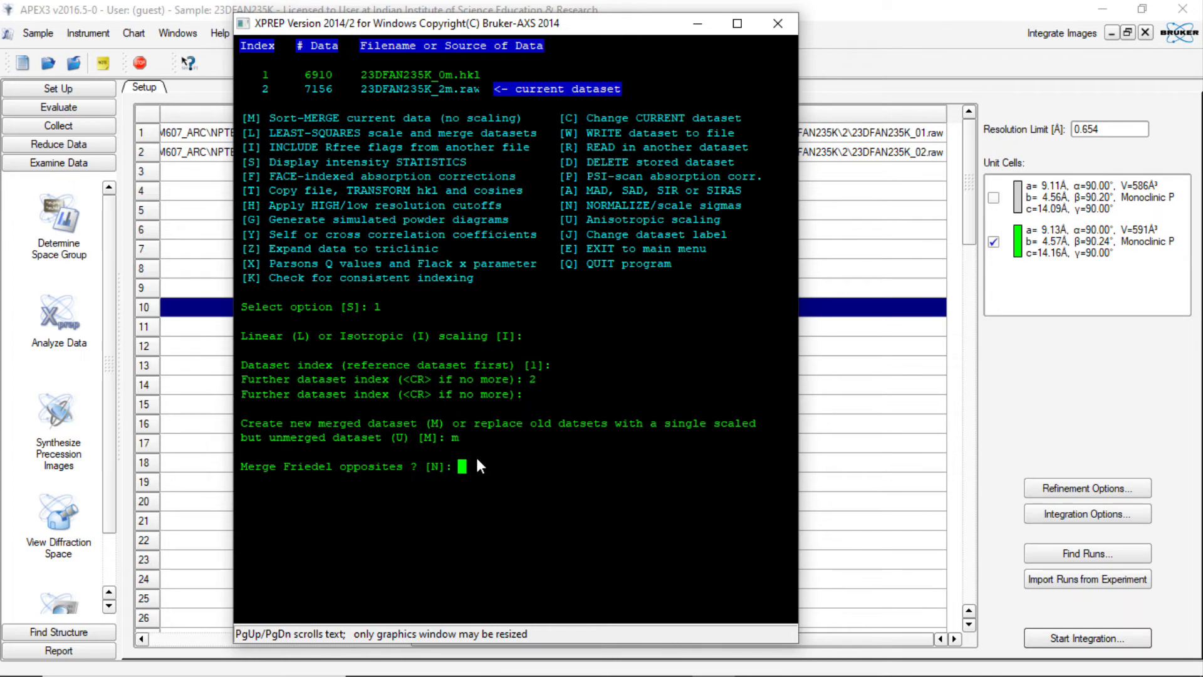
pyautogui.press('Return')
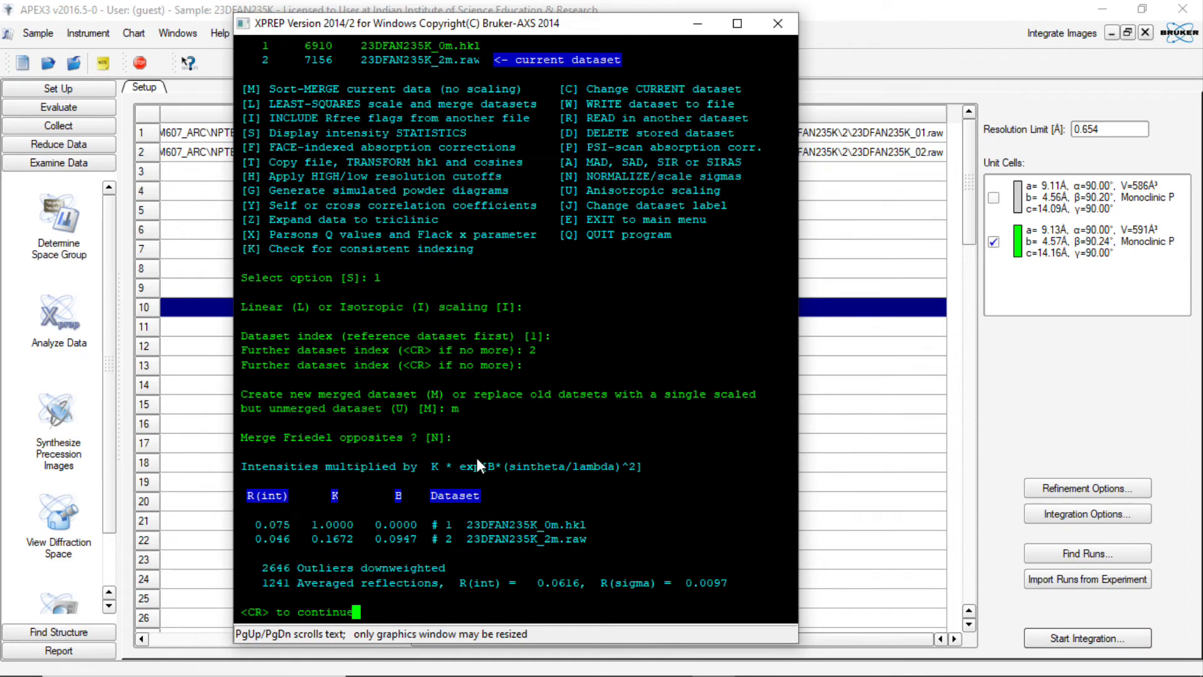
pyautogui.scroll(-2, 39, 568)
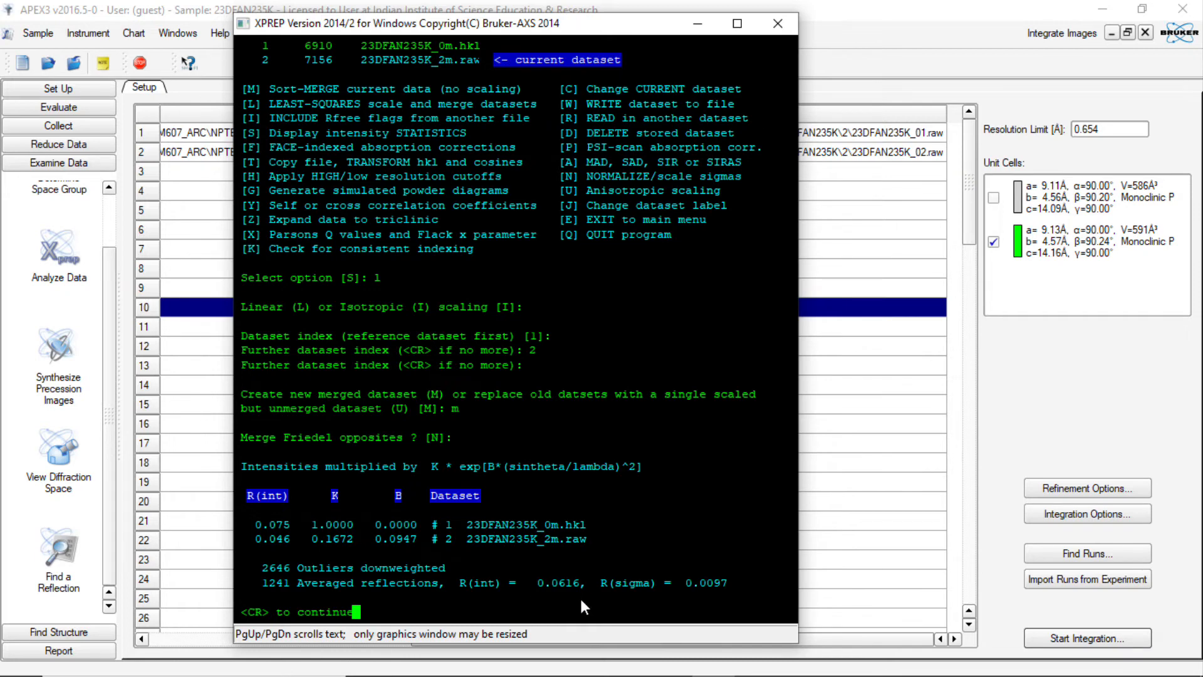
# Step: Display the intensity statistics of the new scaled dataset 3 without any graphical output
pyautogui.press('Return')
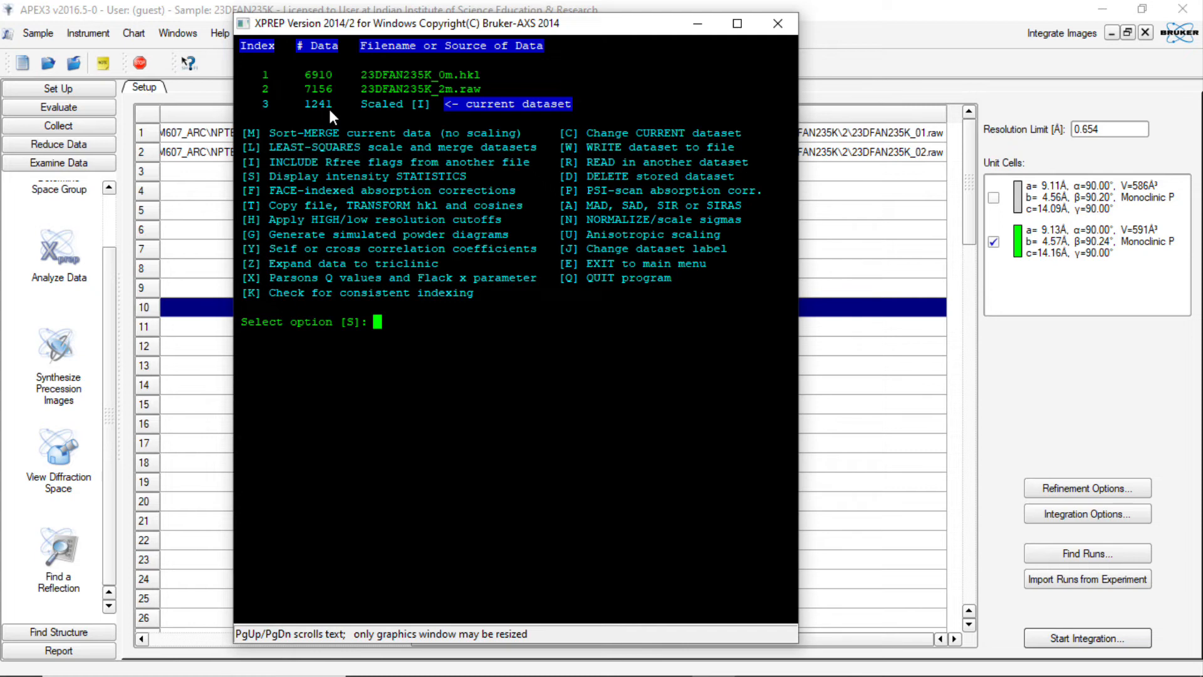
pyautogui.write('m')
pyautogui.press('Return')
pyautogui.press('Return')
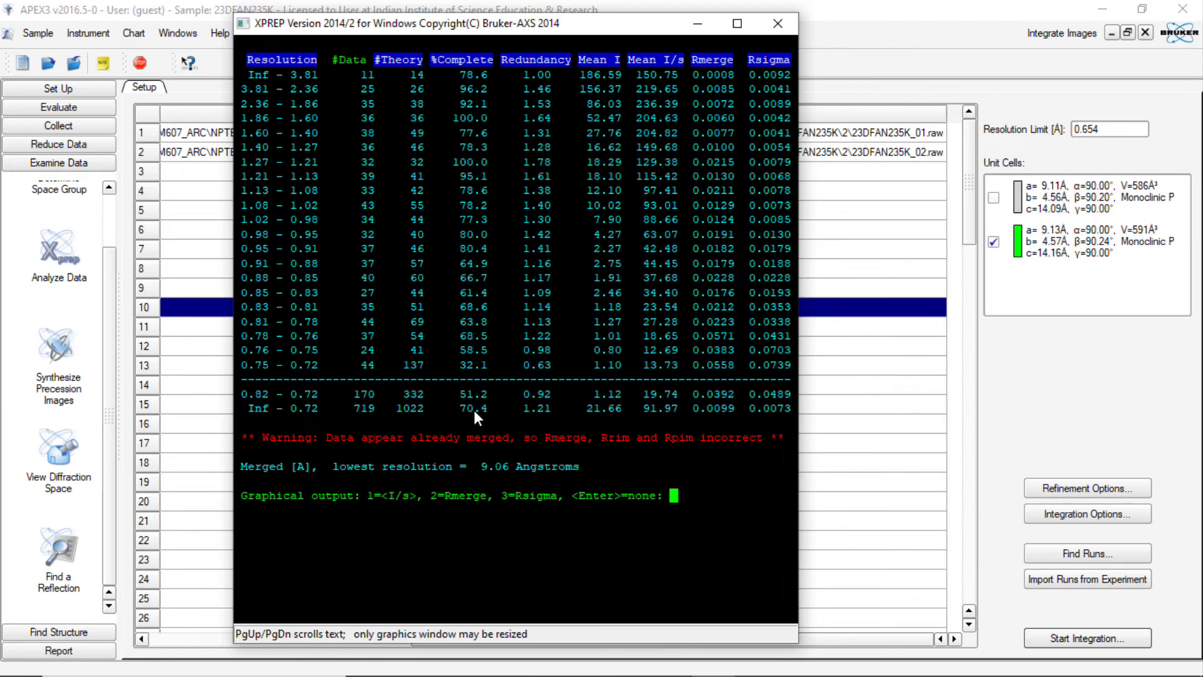
pyautogui.press('Return')
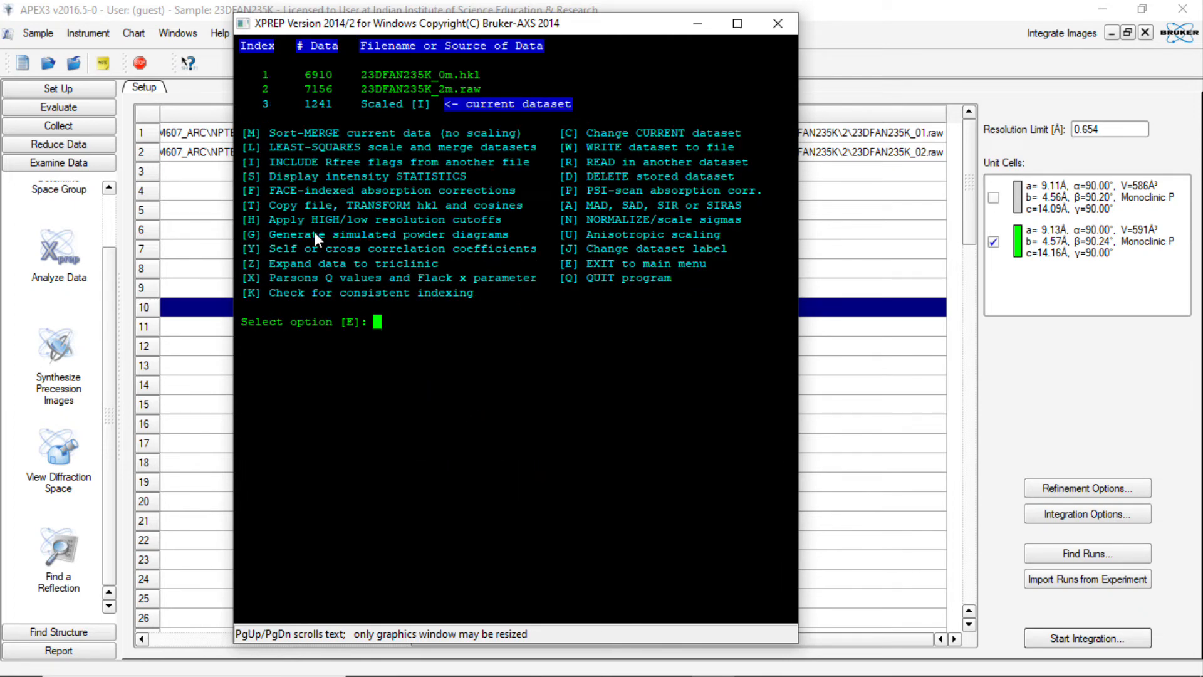
# Step: Apply resolution cutoffs to the scaled dataset, with a high limit of 0.83 Å and the default infinite low limit
pyautogui.press('Return')
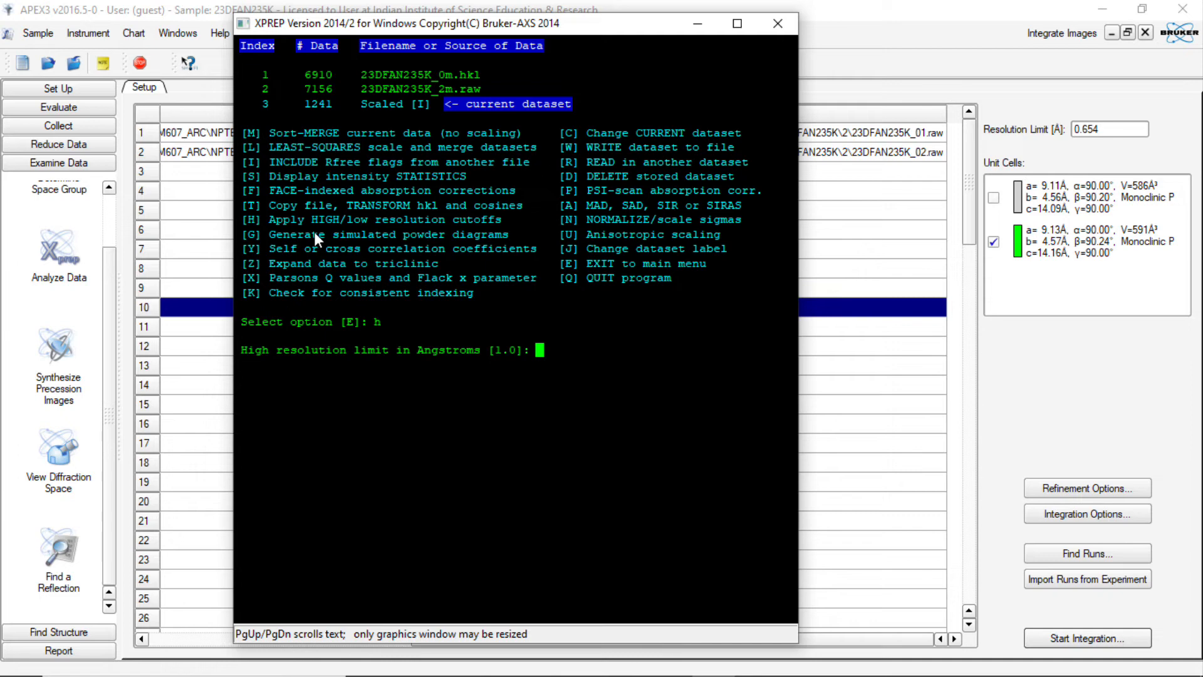
pyautogui.write('0.83')
pyautogui.press('Return')
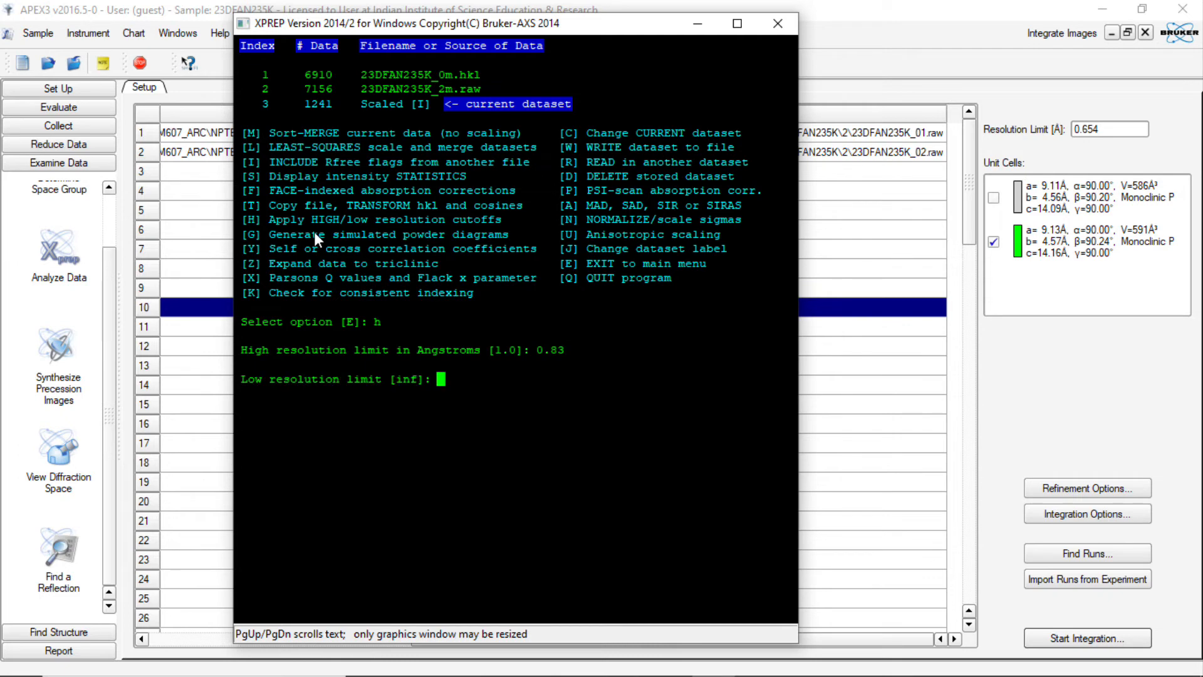
pyautogui.press('Return')
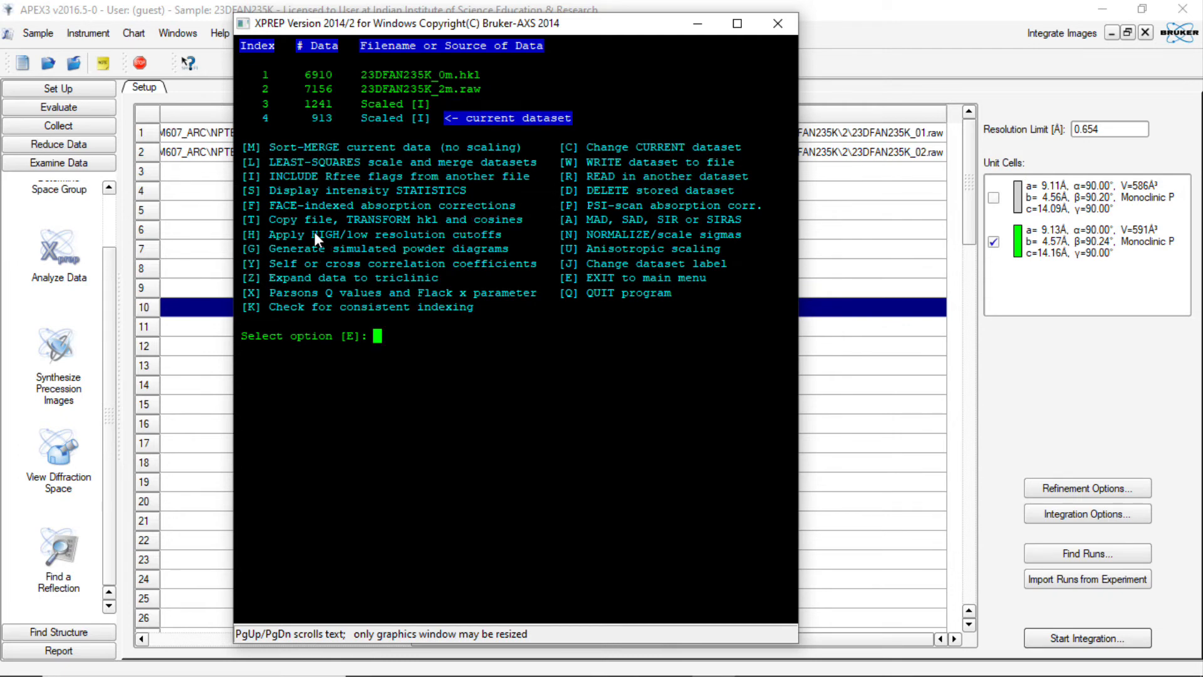
# Step: Display the intensity statistics of the resolution-limited dataset 4 without any graphical output
pyautogui.write('m')
pyautogui.press('Return')
pyautogui.press('Return')
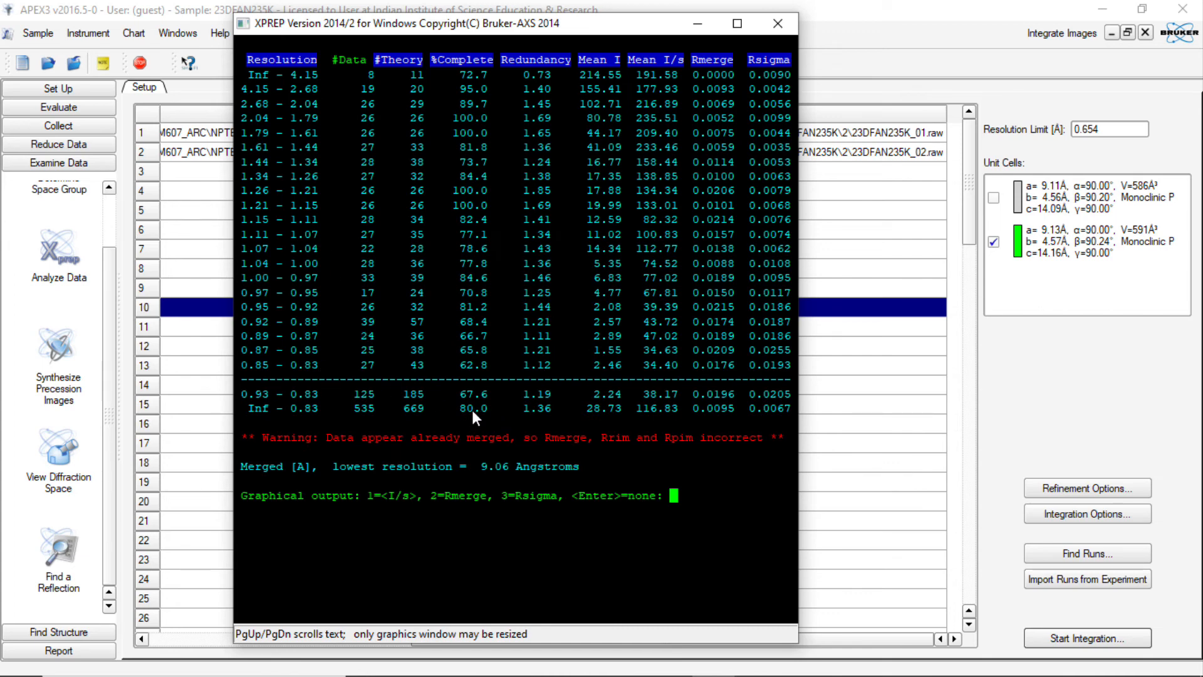
pyautogui.press('Return')
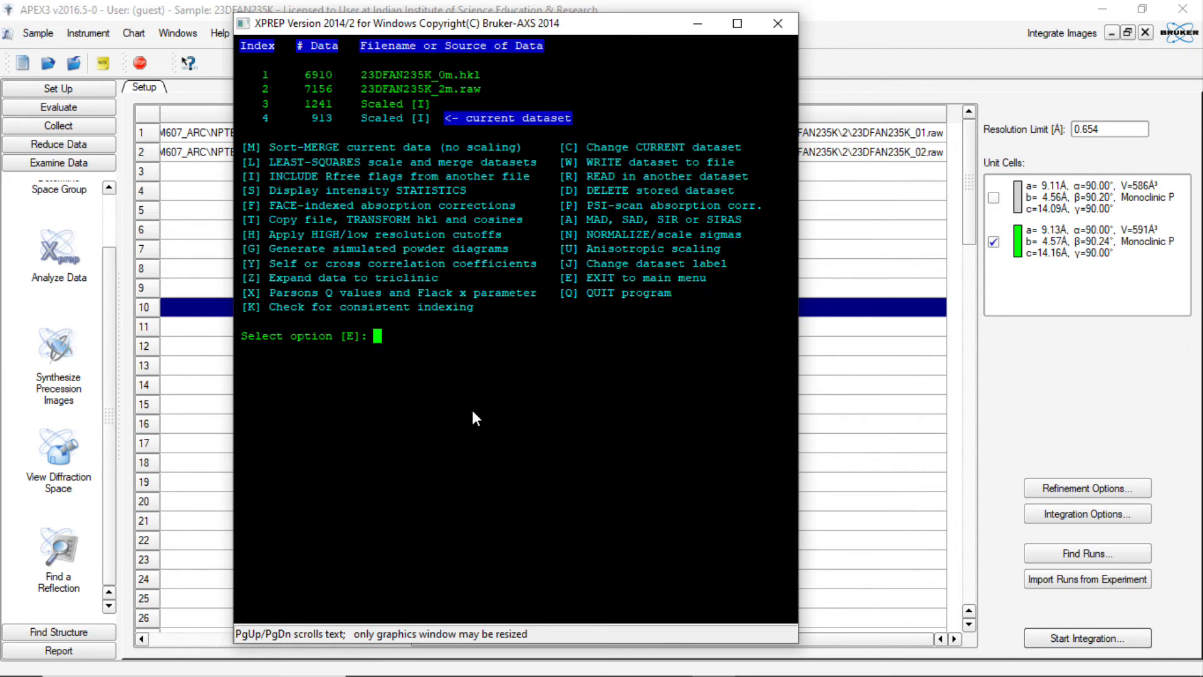
# Step: Exit to the main menu and define the unit-cell contents with the formula C6 H5 N1 F2, accepting the tentative Z
pyautogui.press('Return')
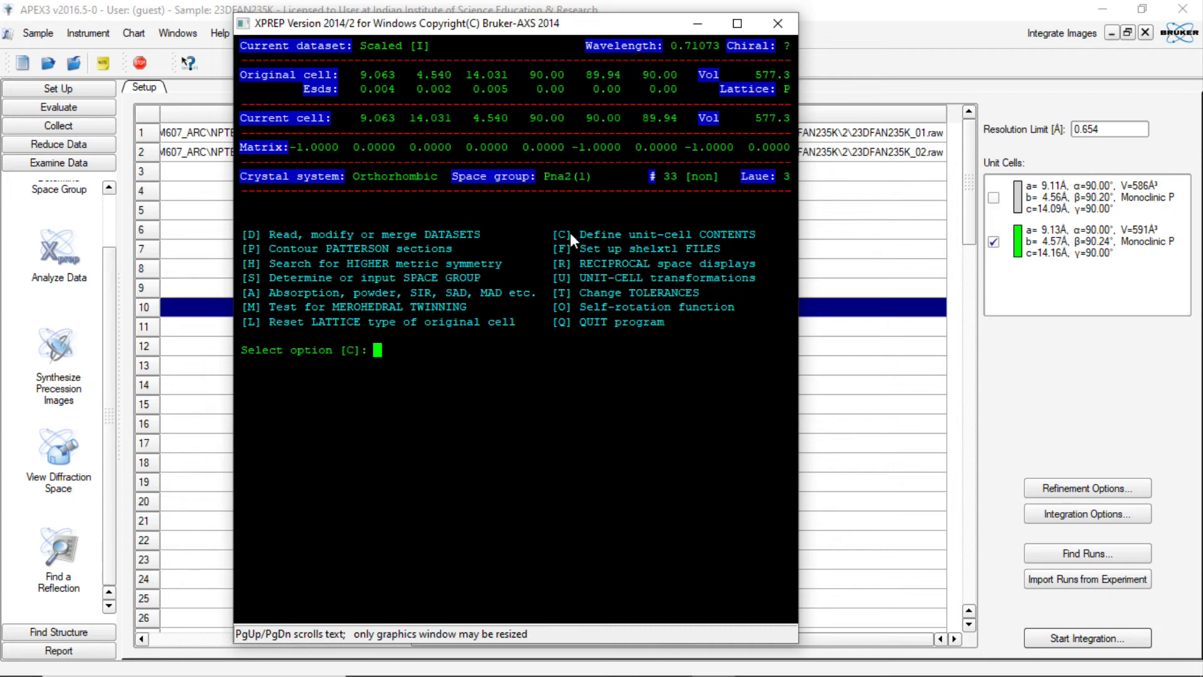
pyautogui.press('Return')
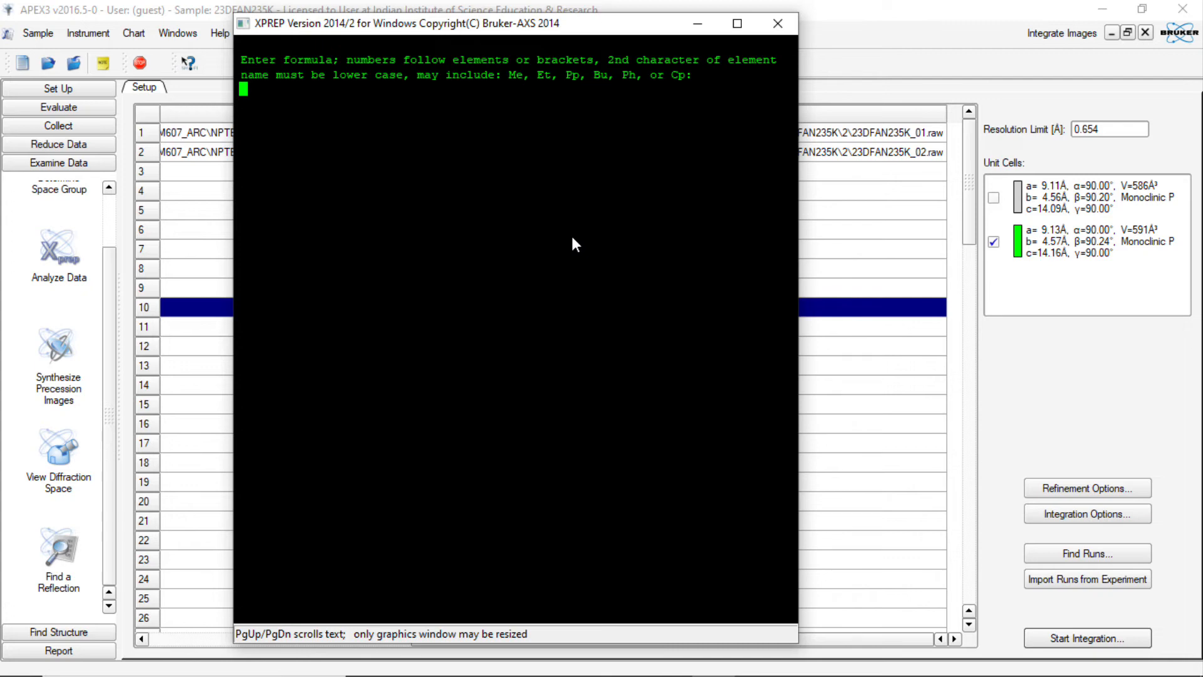
pyautogui.write('C')
pyautogui.write('6')
pyautogui.write(' H')
pyautogui.write('3')
pyautogui.press('BackSpace')
pyautogui.press('BackSpace')
pyautogui.write('5 N1 F2')
pyautogui.press('Return')
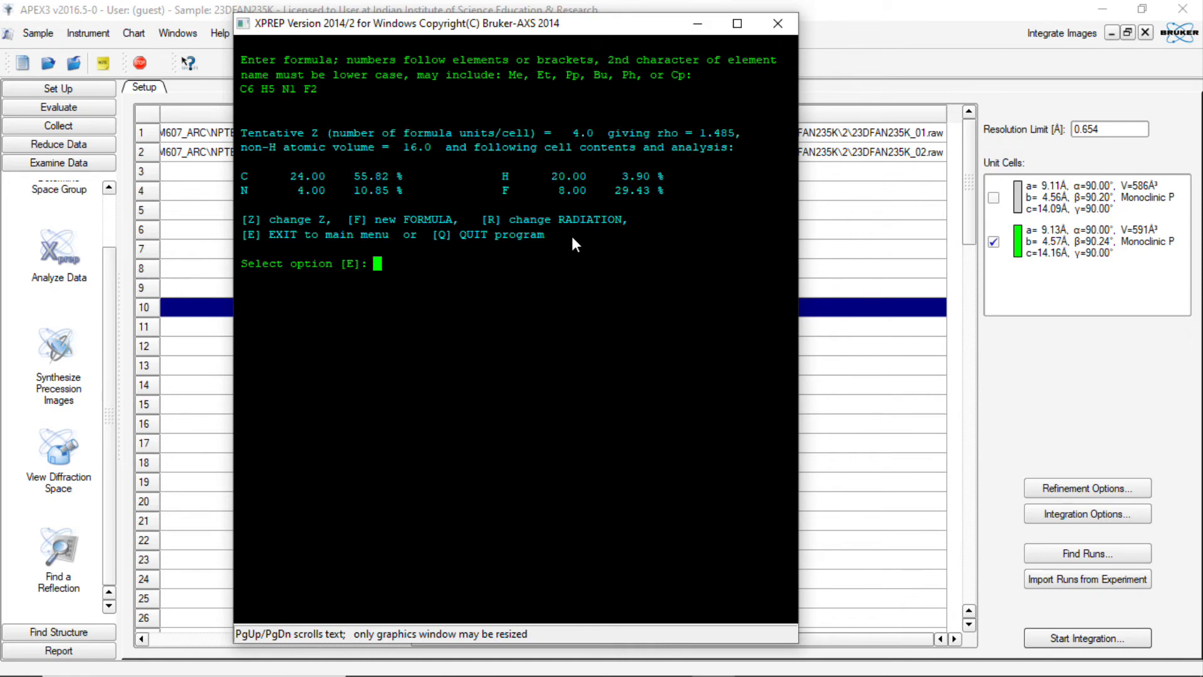
pyautogui.press('Return')
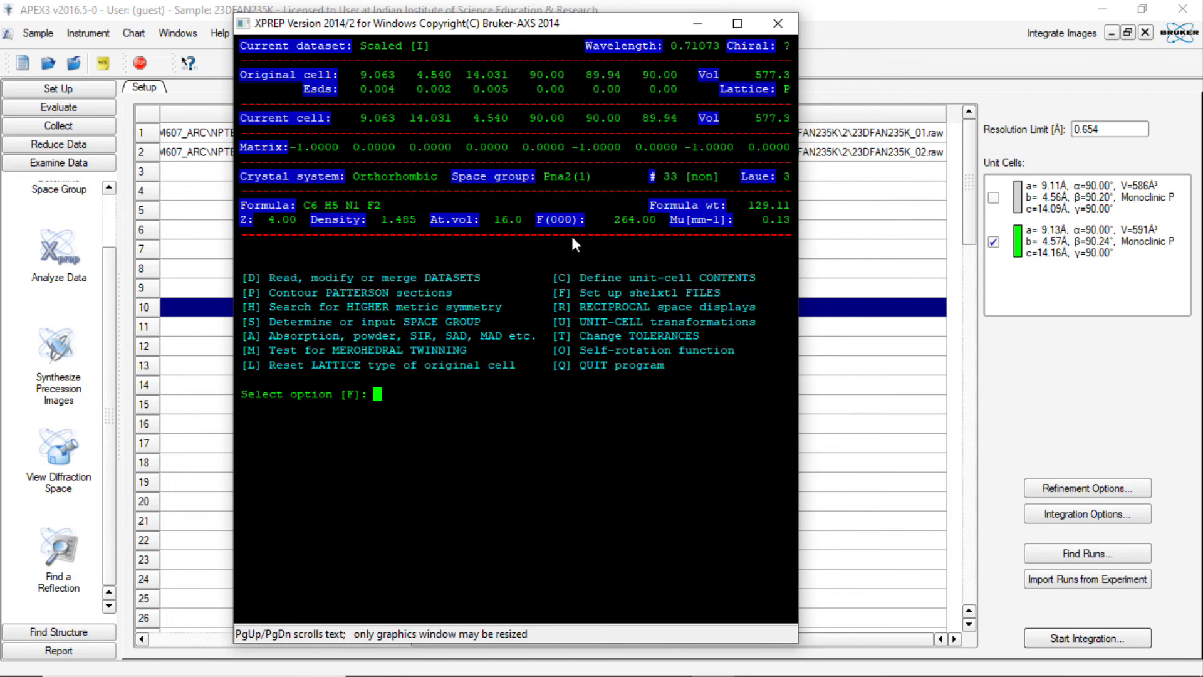
# Step: Set up the shelxtl files as 23DFAN235K in XS/SHELXS format, write the intensity data file and quit XPREP
pyautogui.press('Return')
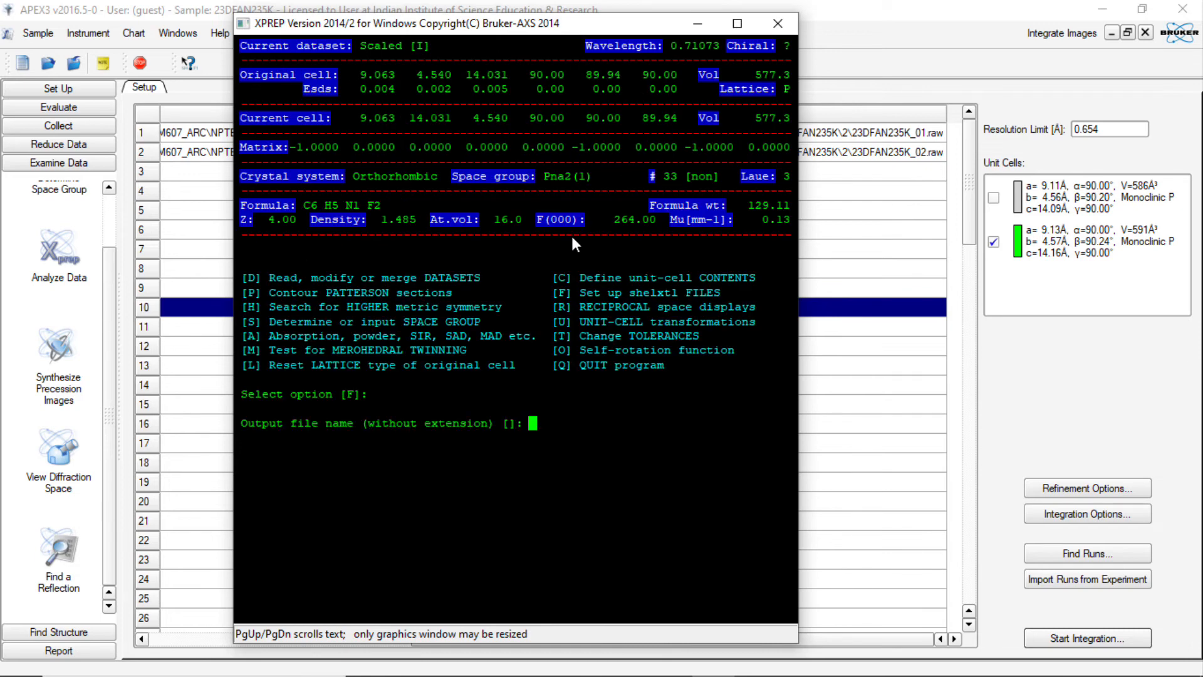
pyautogui.press('Return')
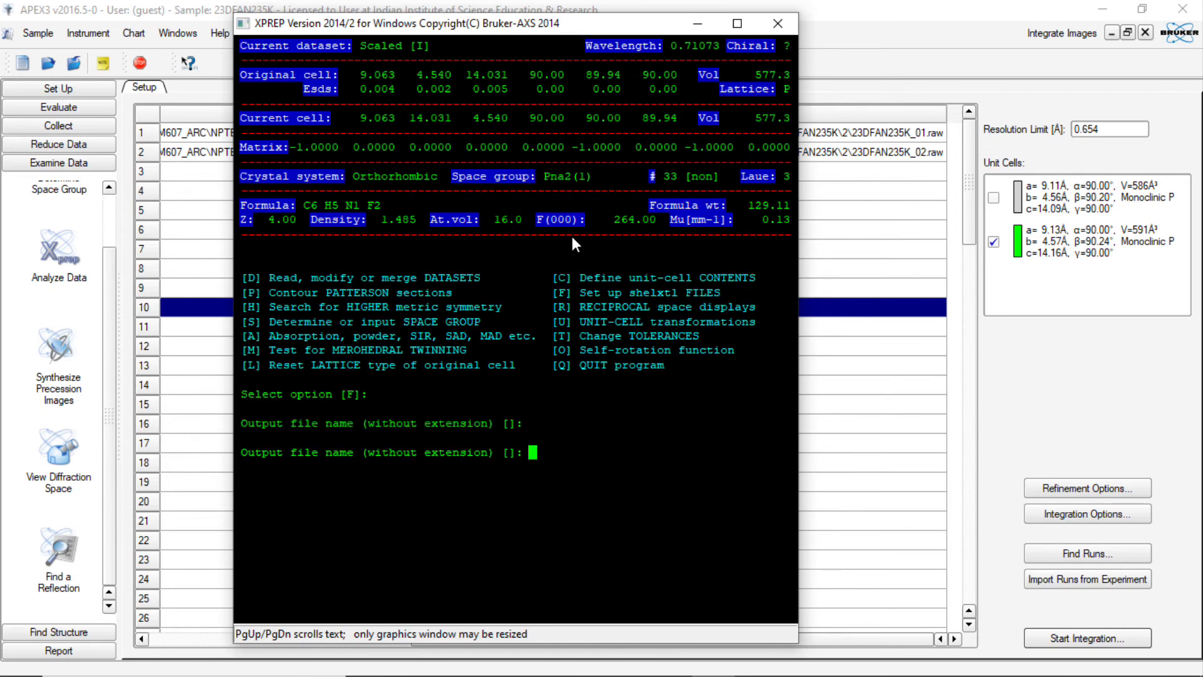
pyautogui.write('23DFAN235K')
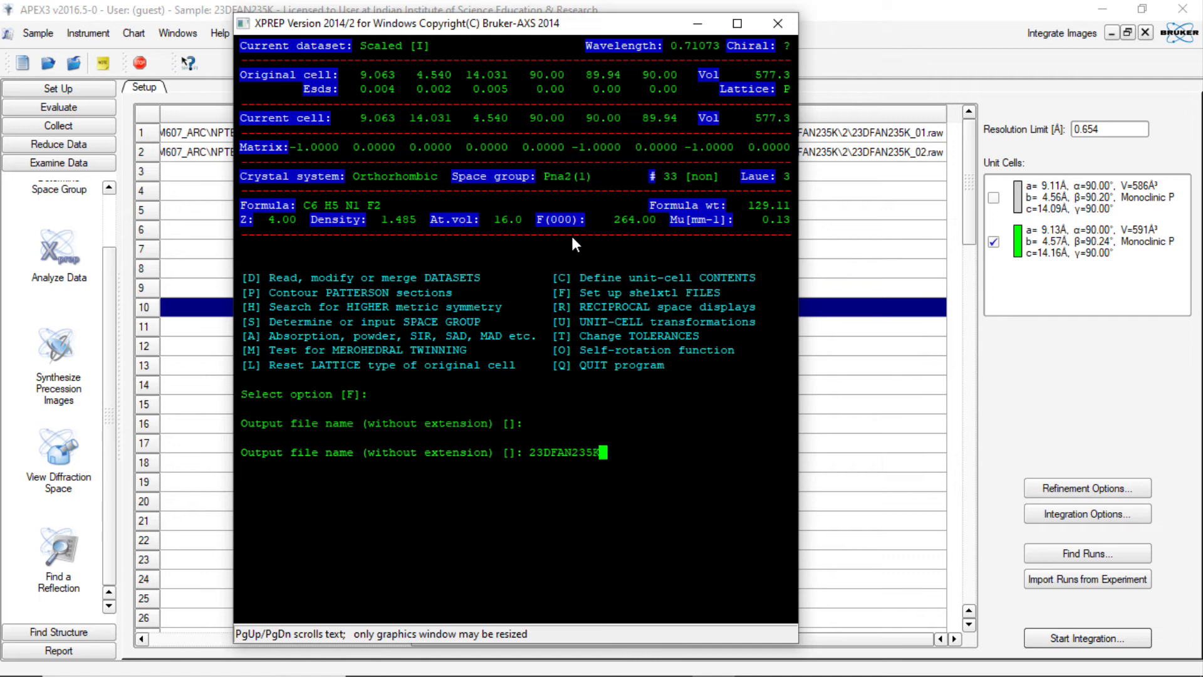
pyautogui.press('Return')
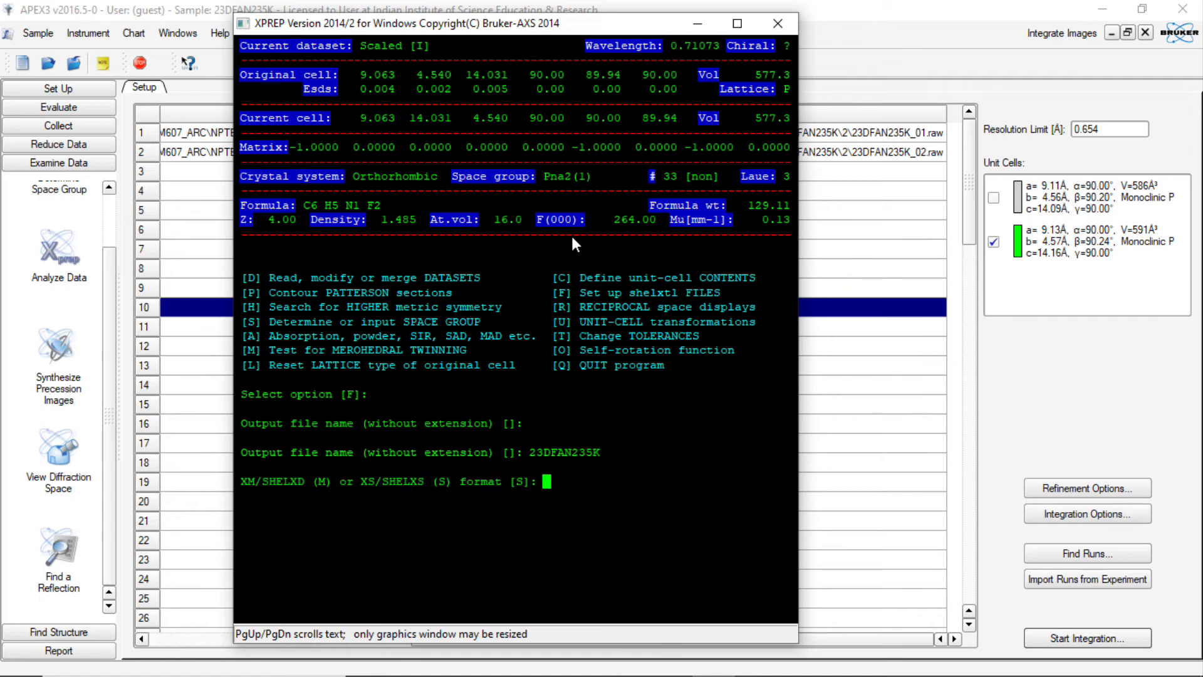
pyautogui.press('Return')
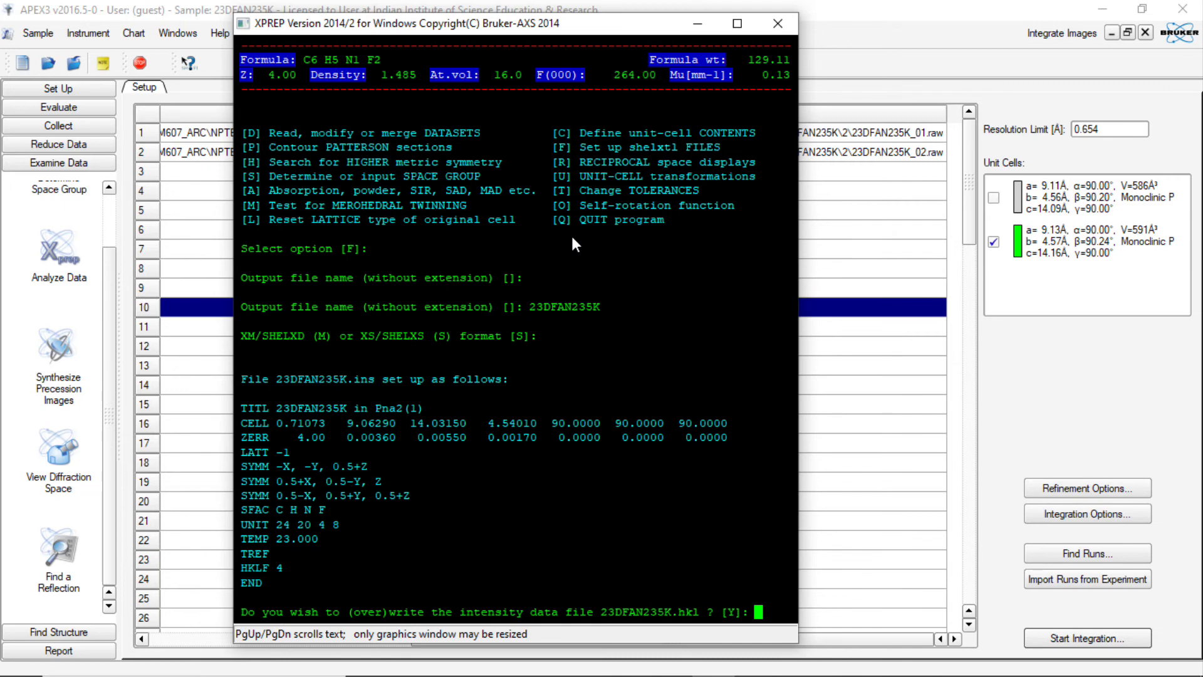
pyautogui.press('Return')
pyautogui.press('Return')
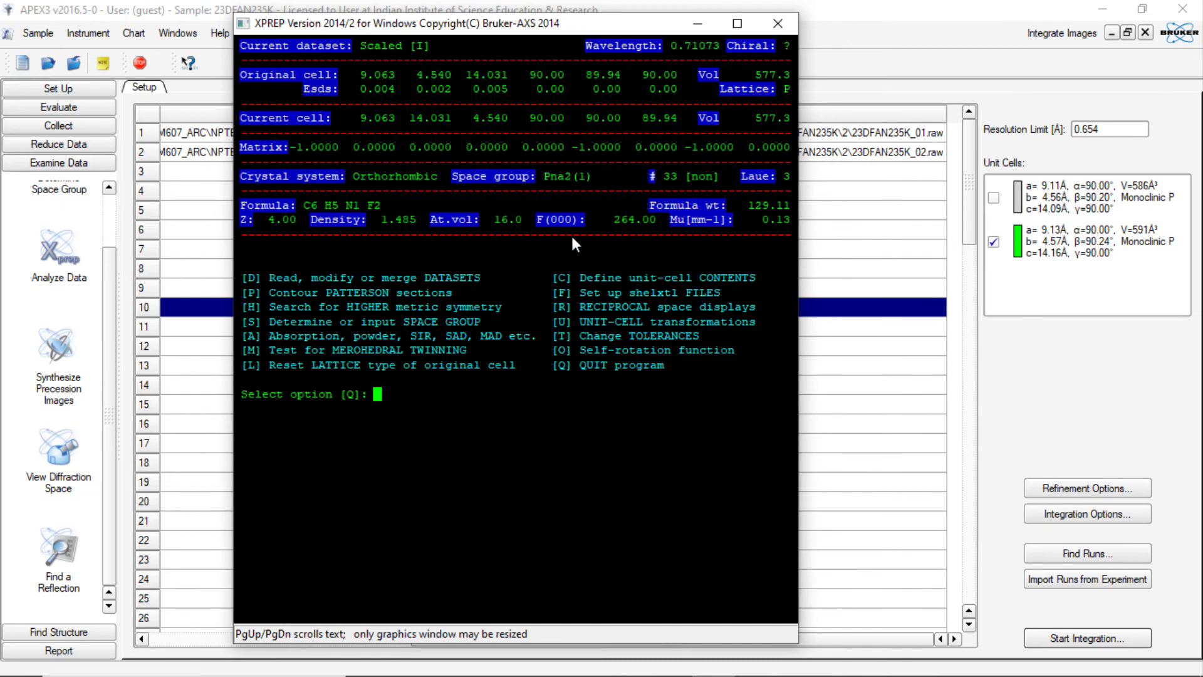
pyautogui.press('Return')
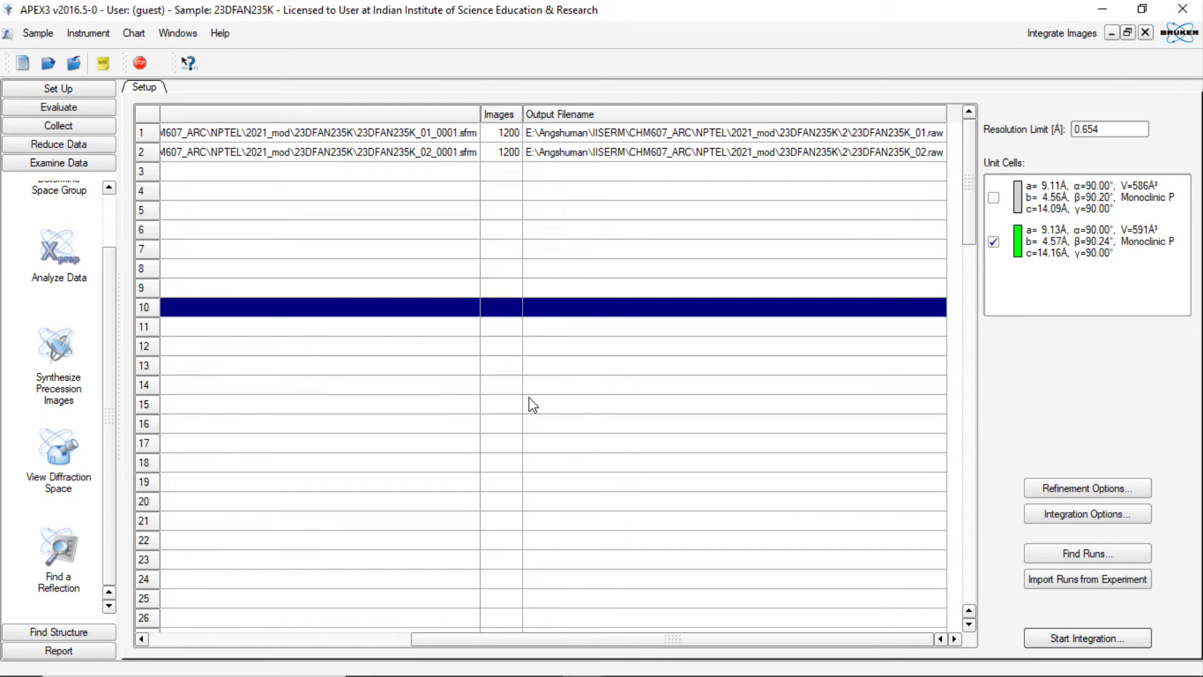
# Step: Find Olex2-1.3 through the Windows search, launch it and switch to it
pyautogui.moveTo(465, 673)
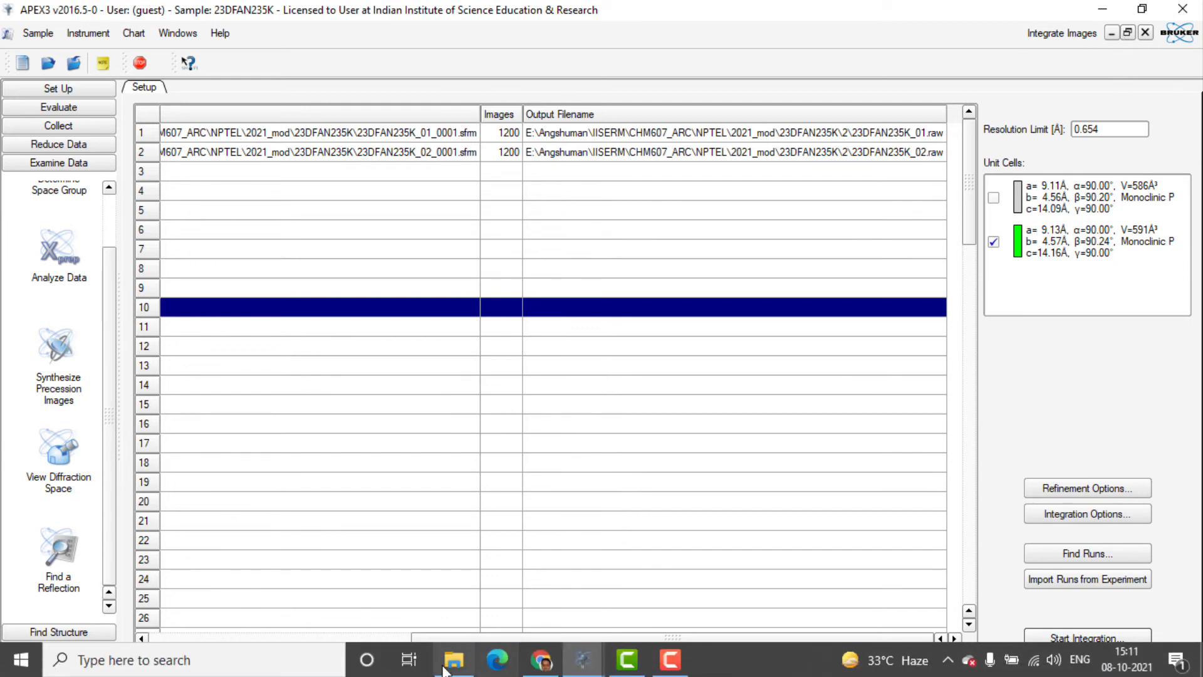
pyautogui.click(175, 657)
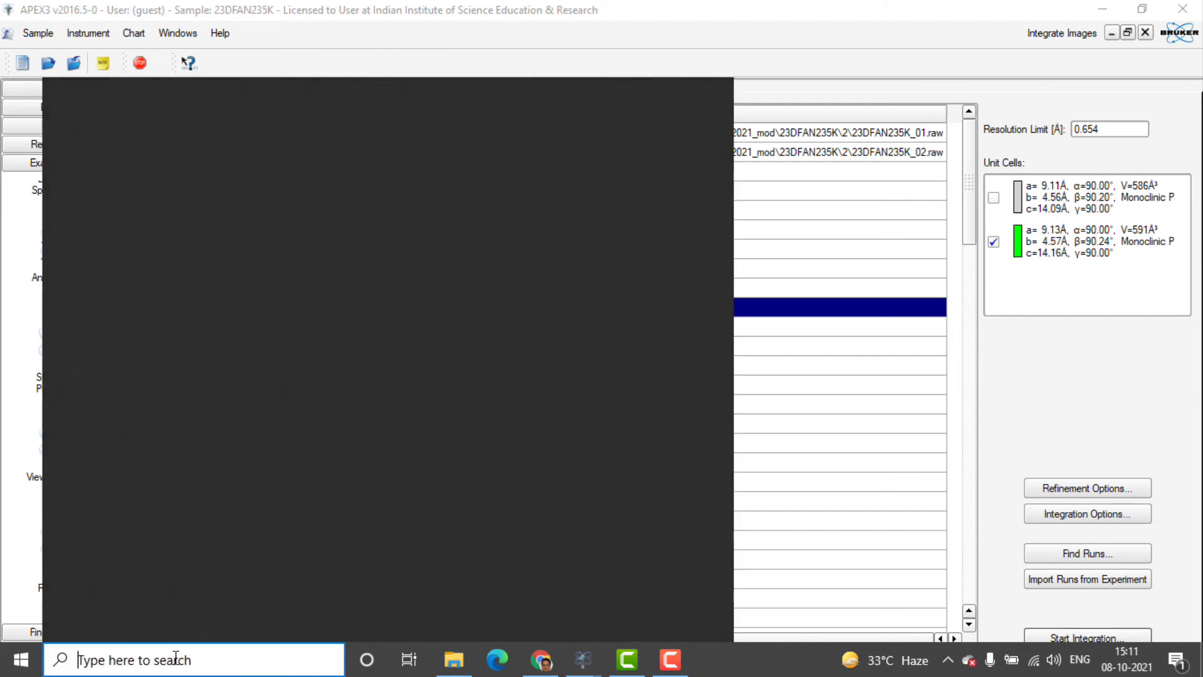
pyautogui.write('o')
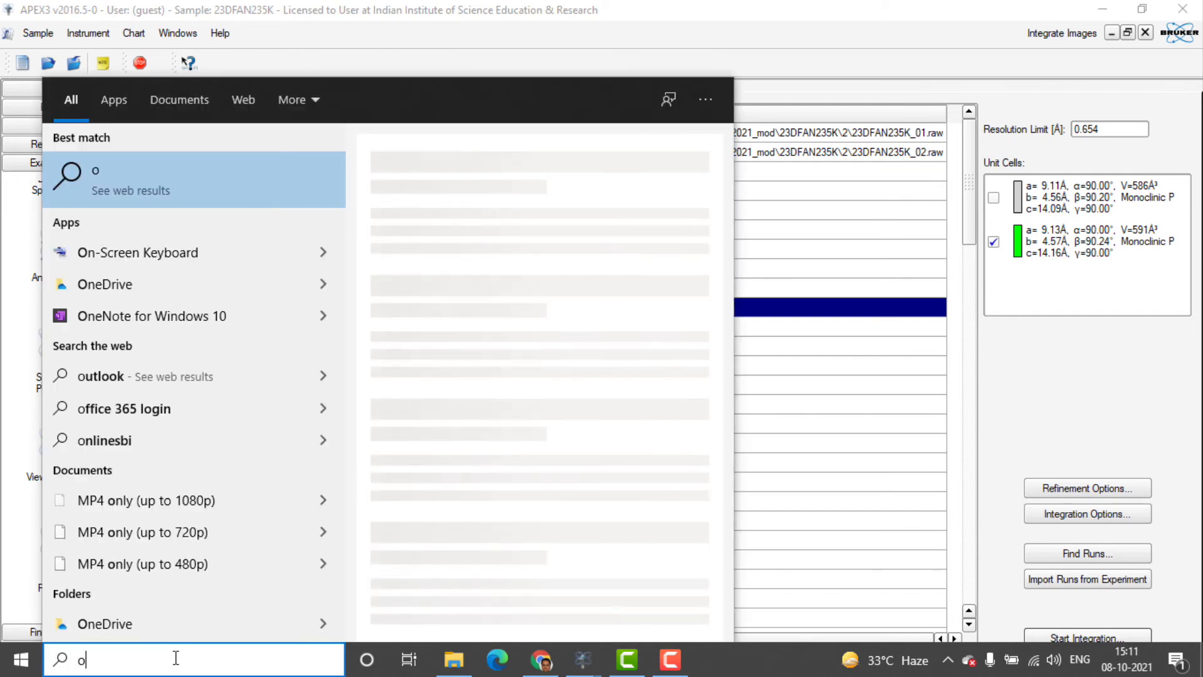
pyautogui.write('les')
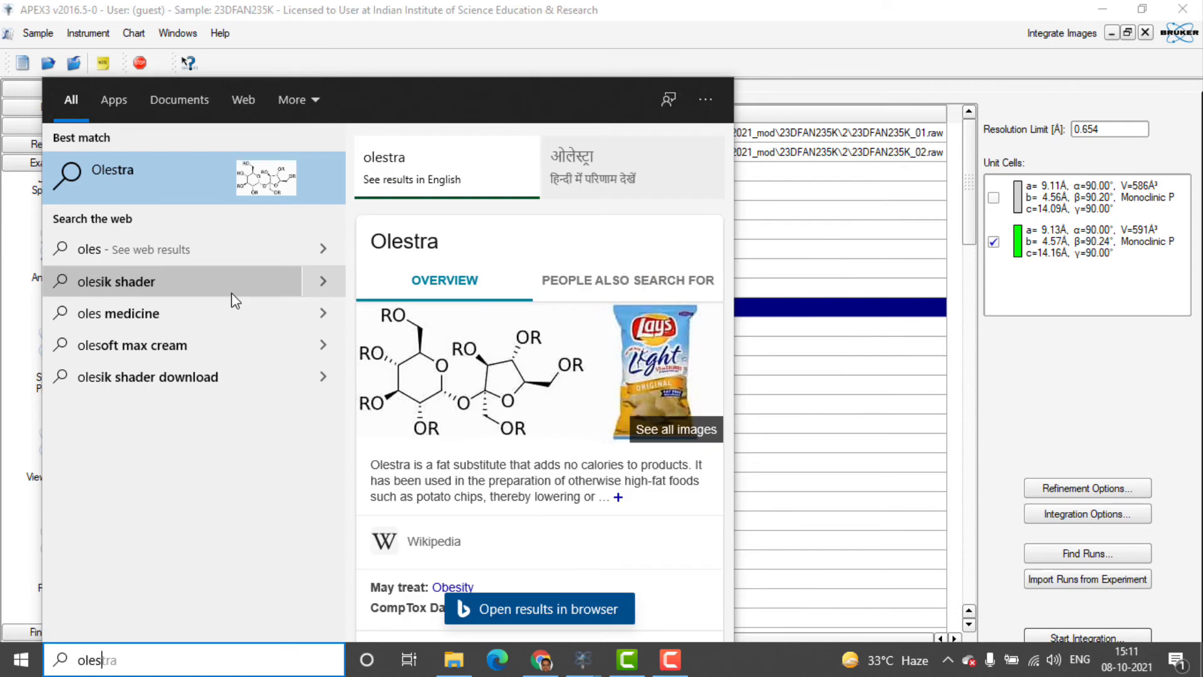
pyautogui.press('BackSpace')
pyautogui.write('x')
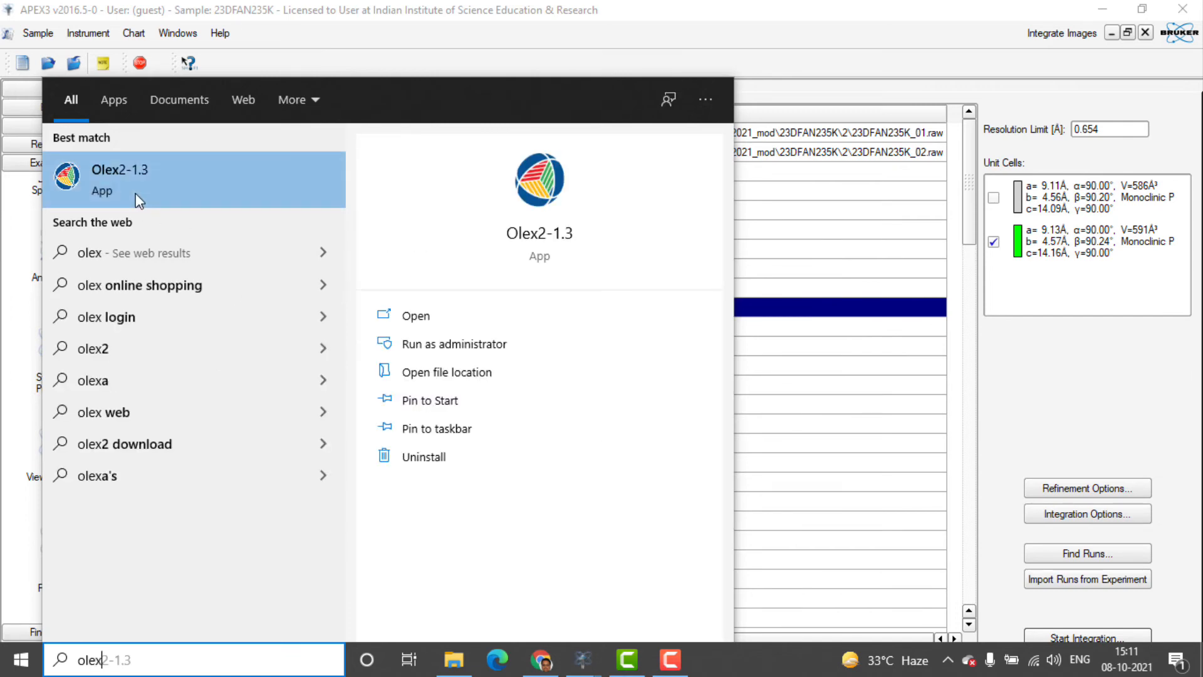
pyautogui.click(123, 165)
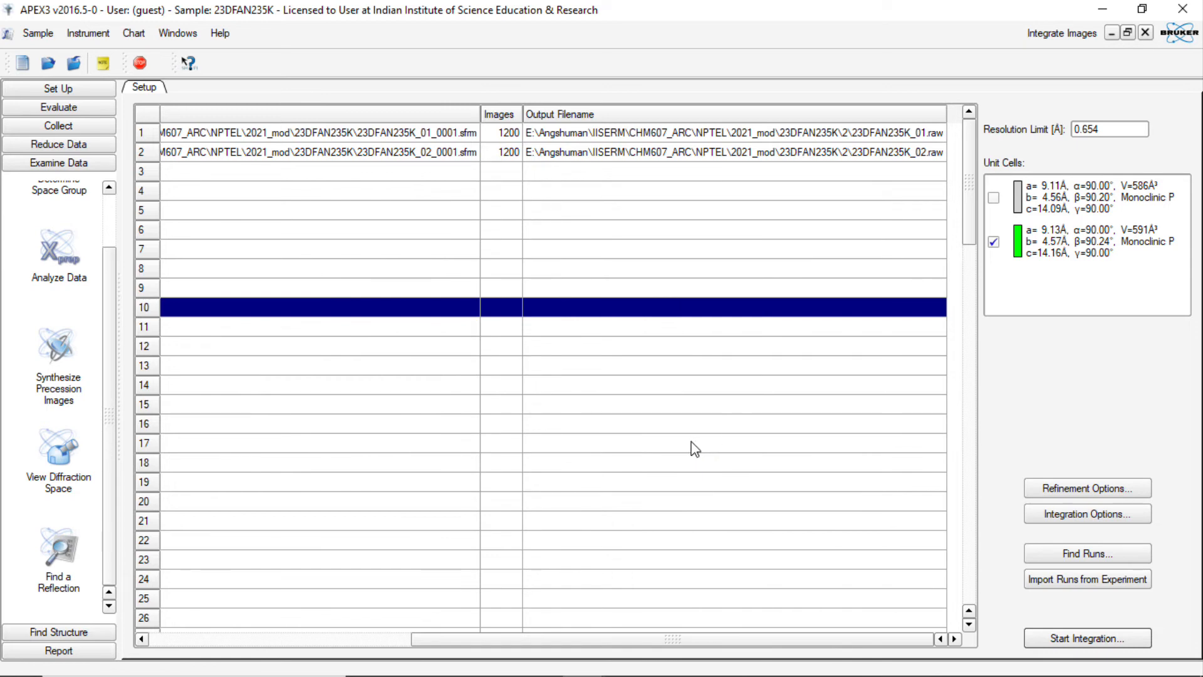
pyautogui.moveTo(626, 660)
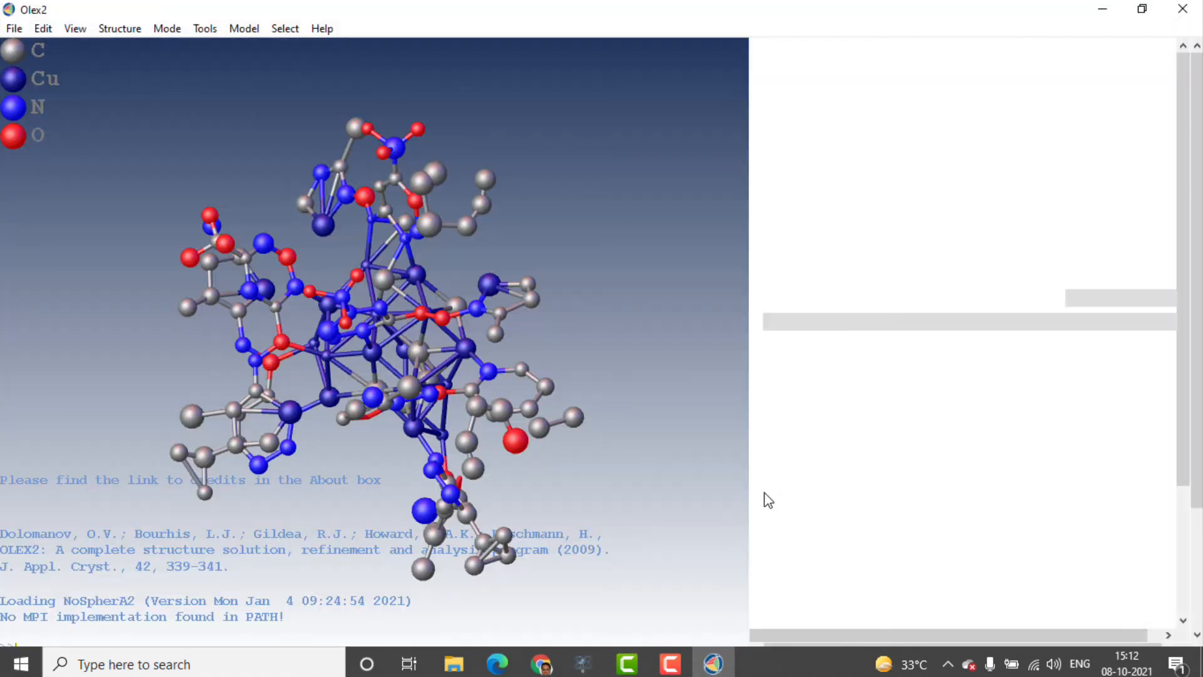
# Step: Start opening a structure file and browse to folder 1 inside CHM607_ARC, NPTEL, 2021_mod, 23DFAN235K on drive E
pyautogui.click(14, 29)
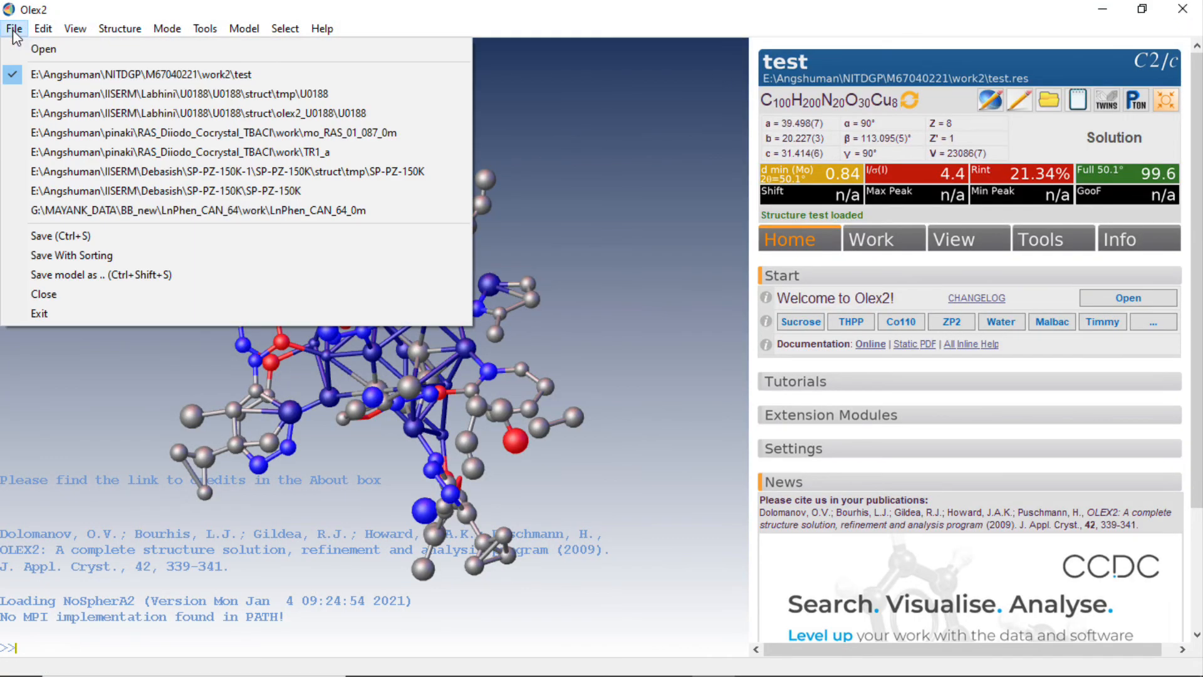
pyautogui.click(45, 48)
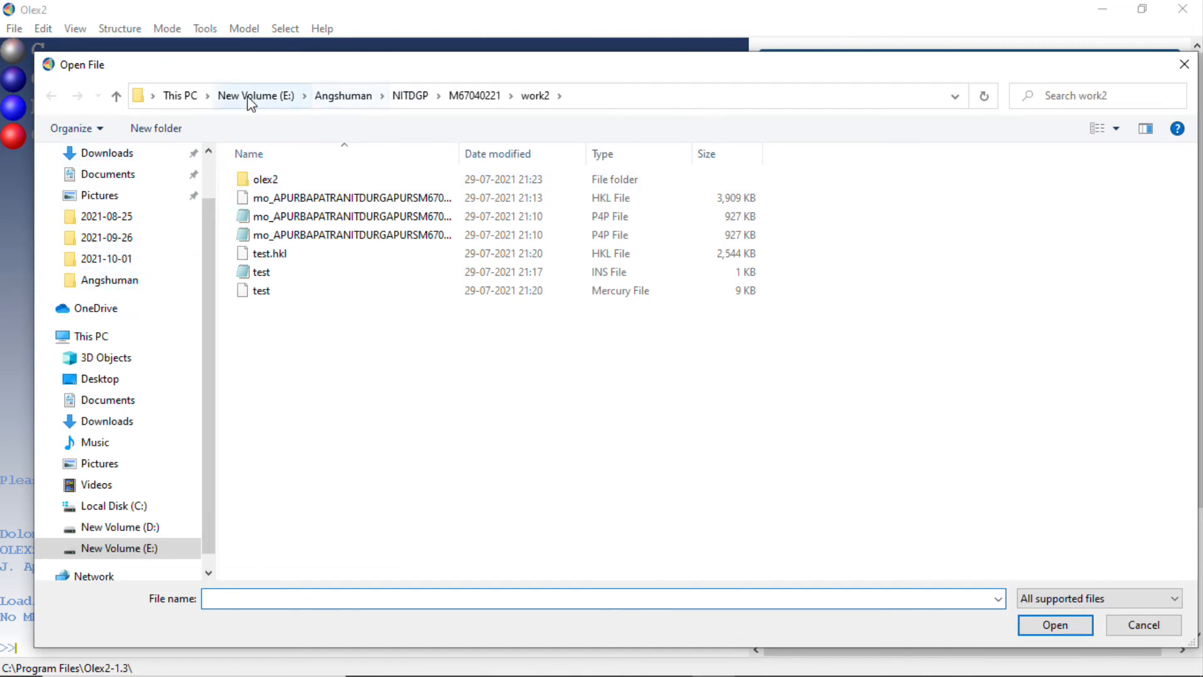
pyautogui.click(228, 95)
pyautogui.doubleClick(308, 199)
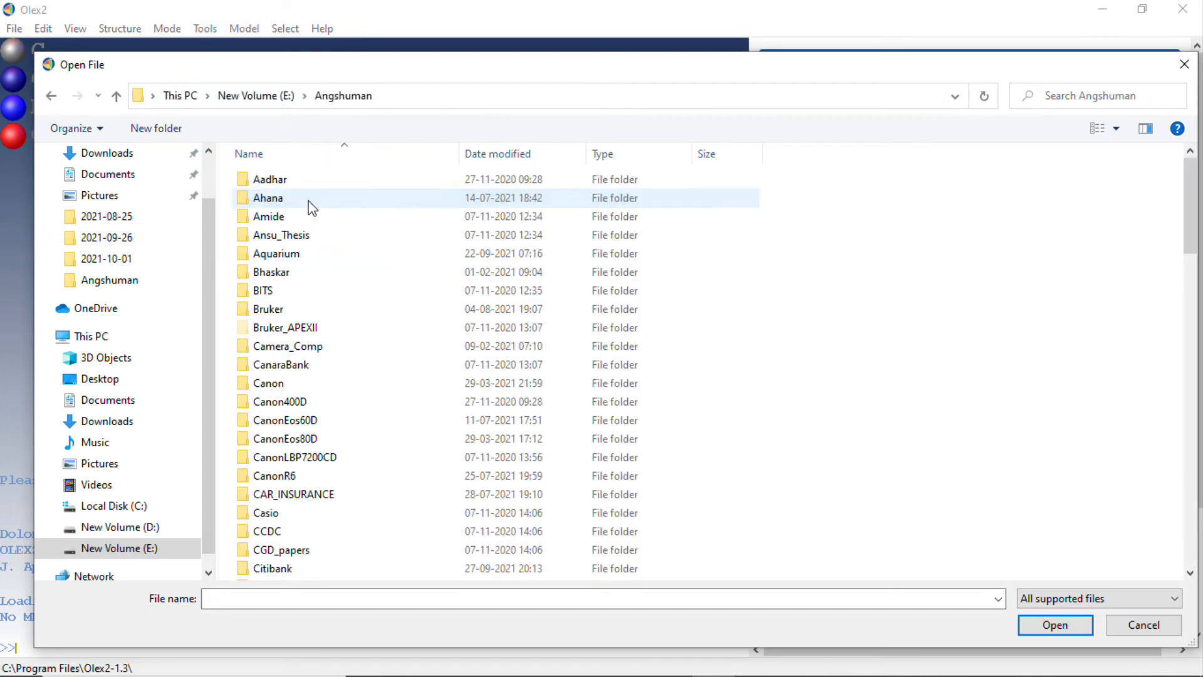
pyautogui.scroll(-10, 299, 183)
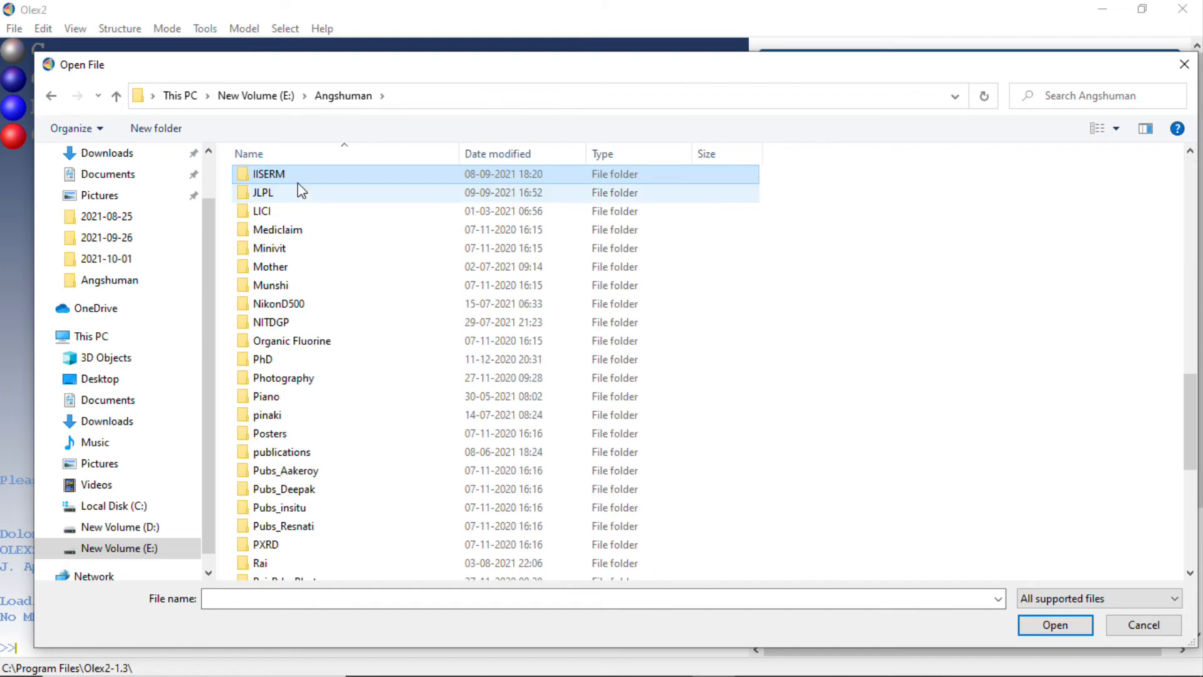
pyautogui.doubleClick(296, 171)
pyautogui.scroll(-14, 313, 291)
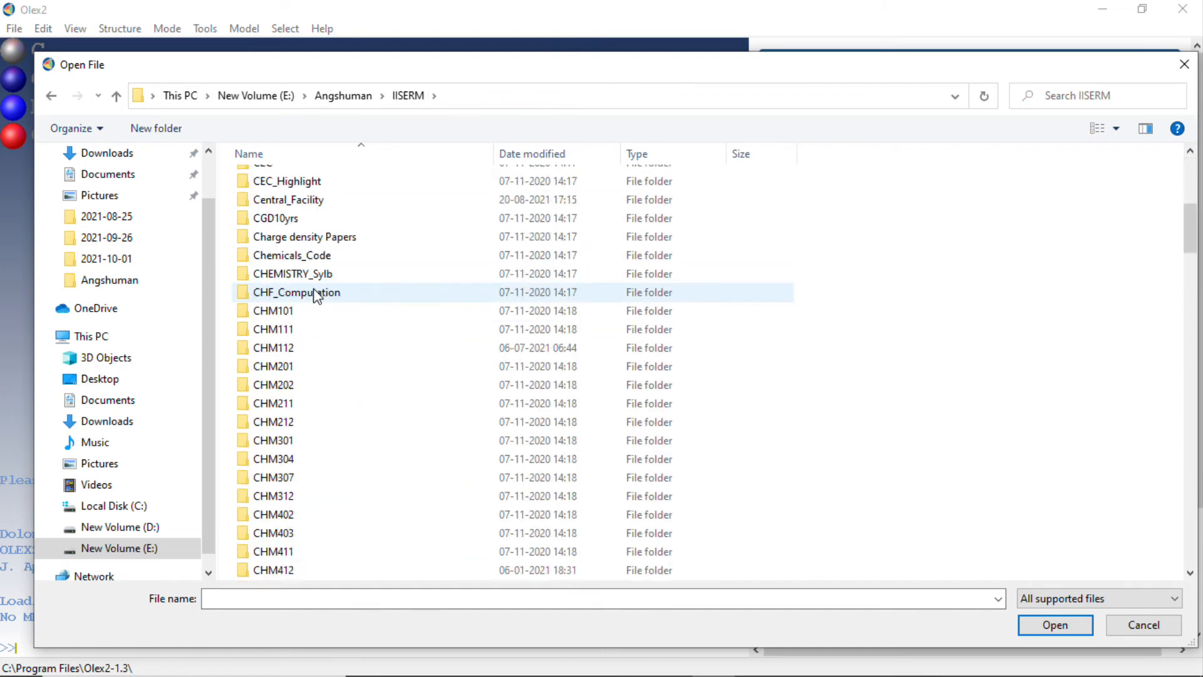
pyautogui.doubleClick(328, 313)
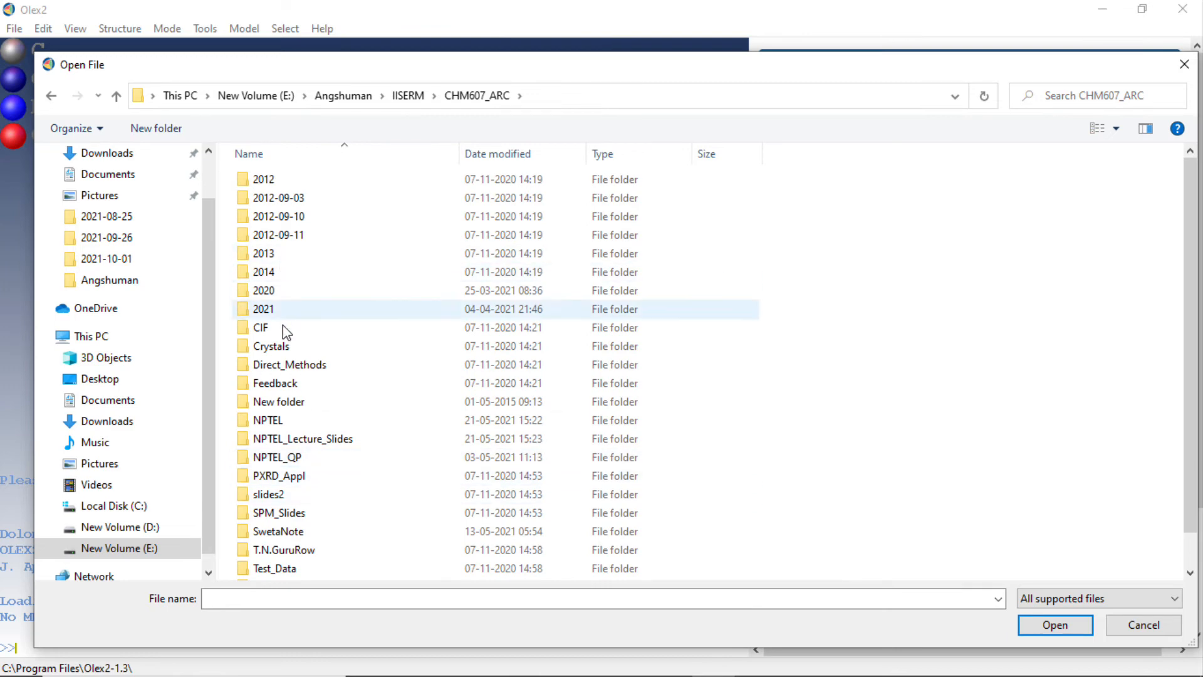
pyautogui.doubleClick(290, 421)
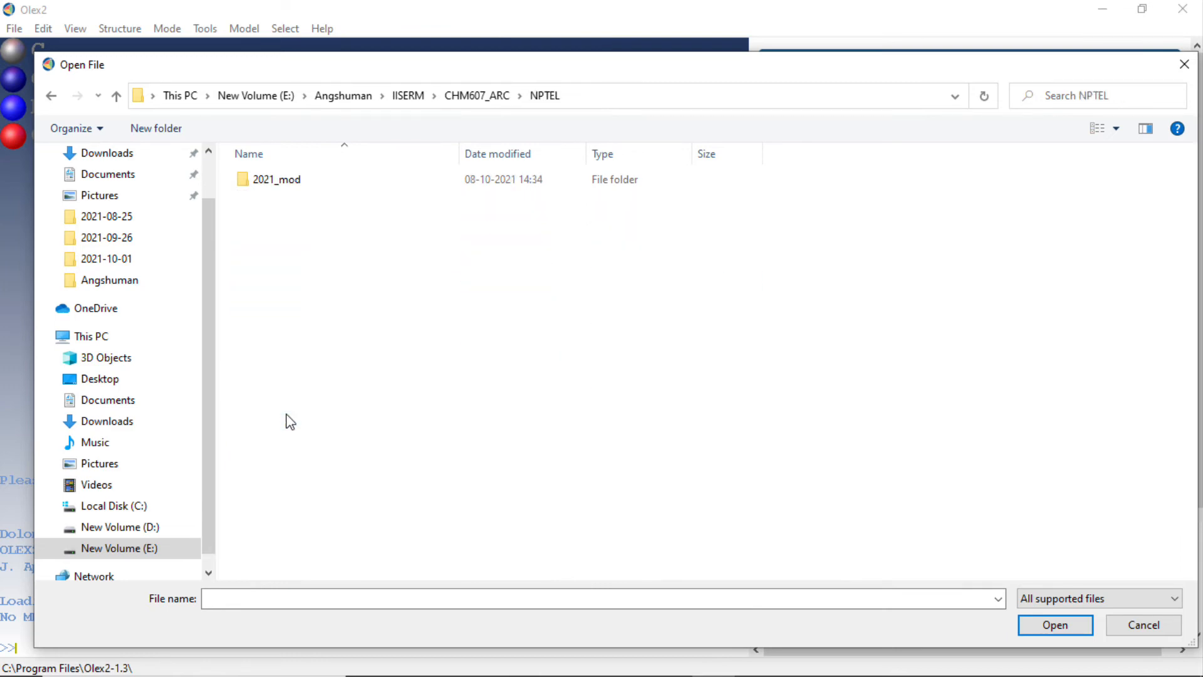
pyautogui.doubleClick(294, 187)
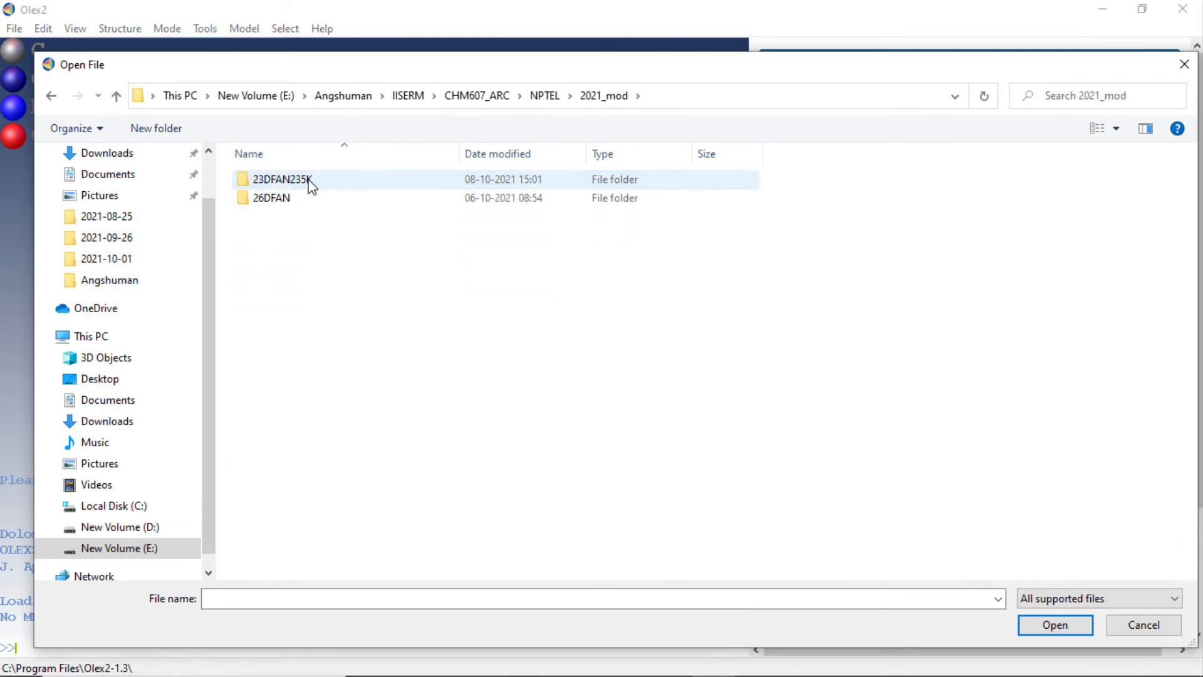
pyautogui.doubleClick(307, 185)
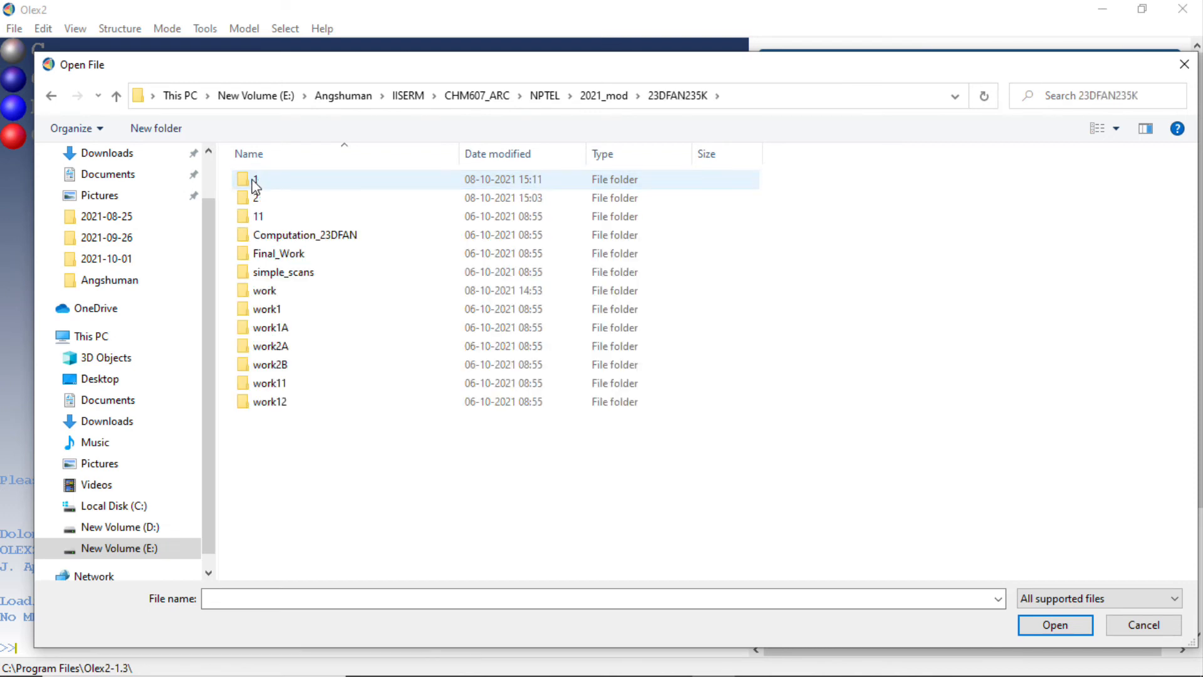
pyautogui.click(251, 186)
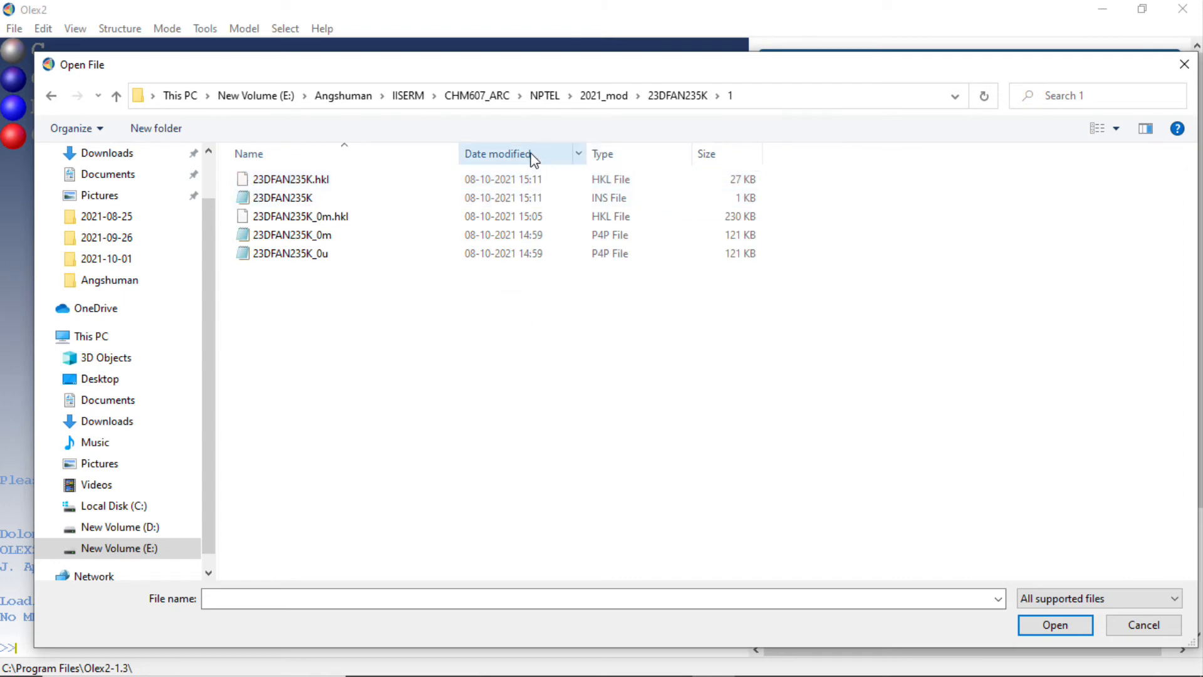
# Step: Load the 23DFAN235K INS file from the folder
pyautogui.click(310, 182)
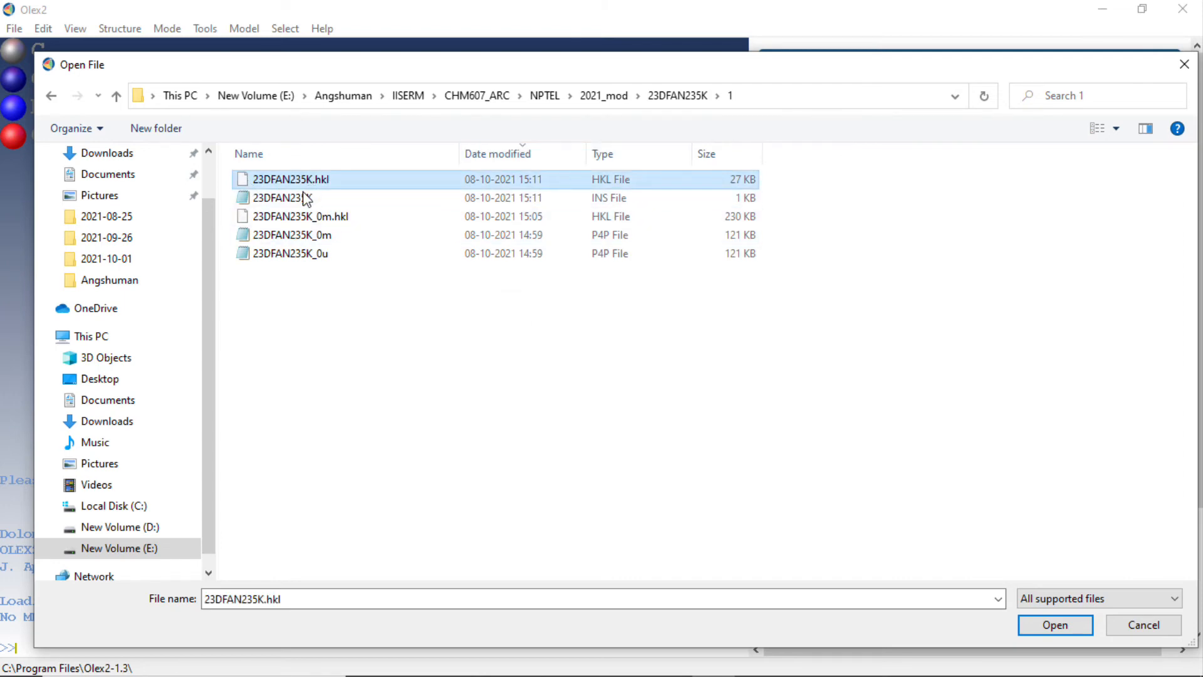
pyautogui.click(305, 199)
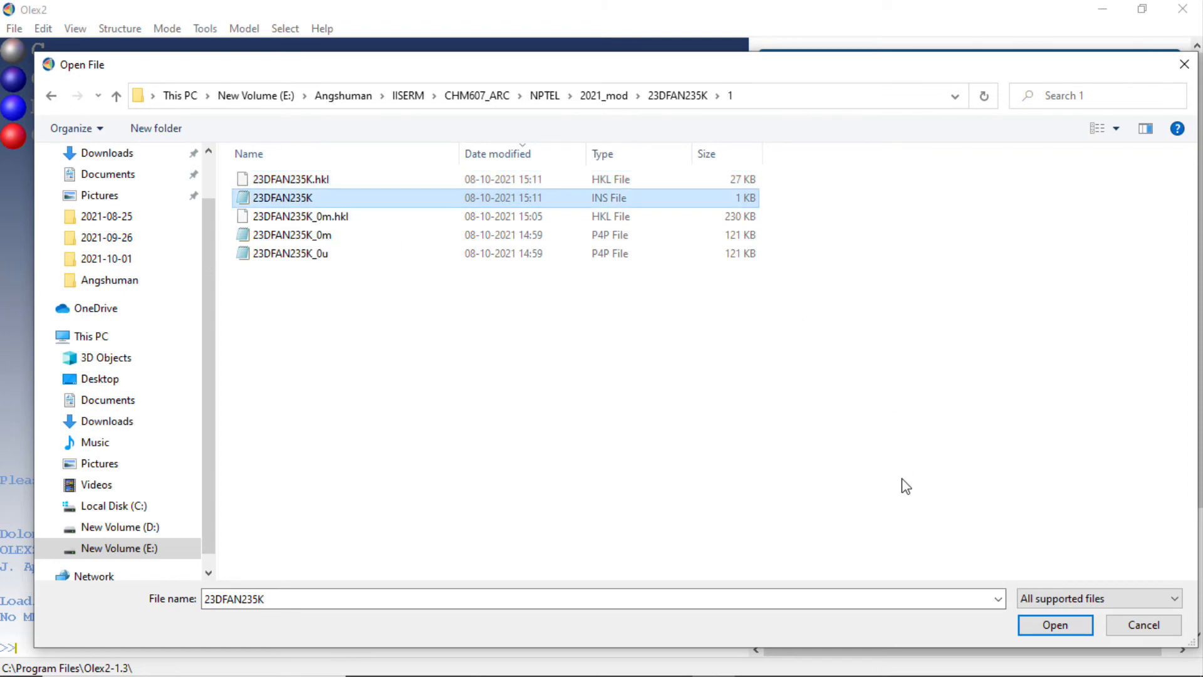
pyautogui.click(1058, 626)
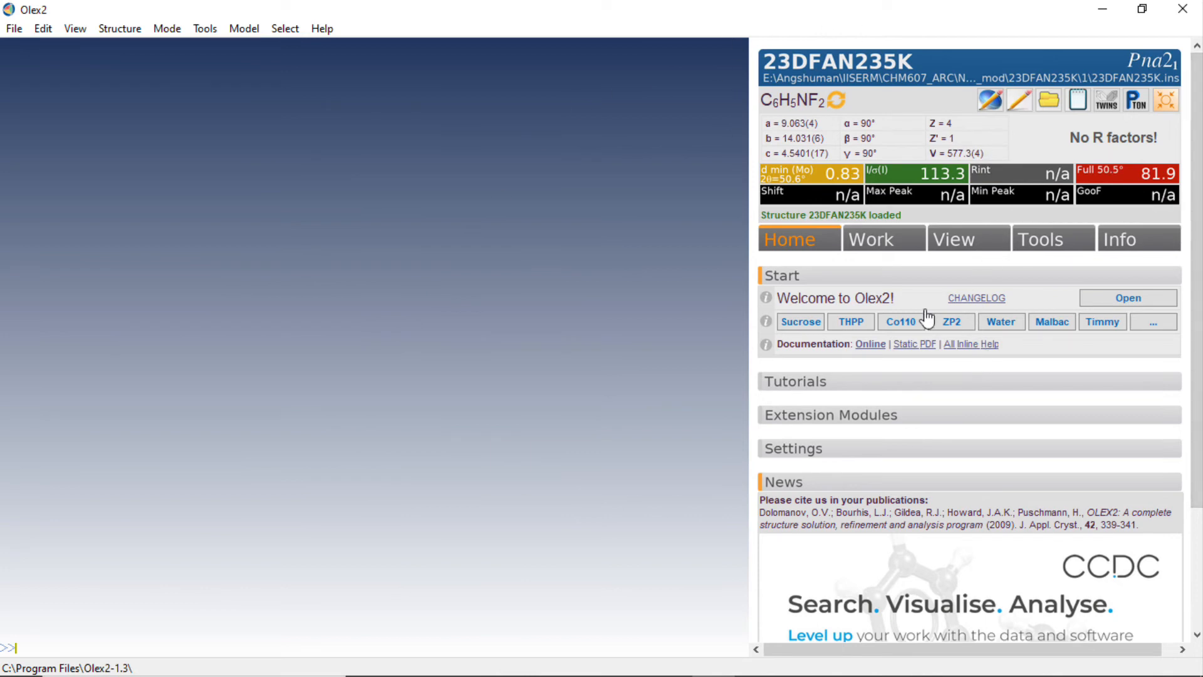
# Step: Solve the structure with ShelXT by Intrinsic Phasing in space group Pna21, using 23DFAN235K.hkl
pyautogui.click(889, 249)
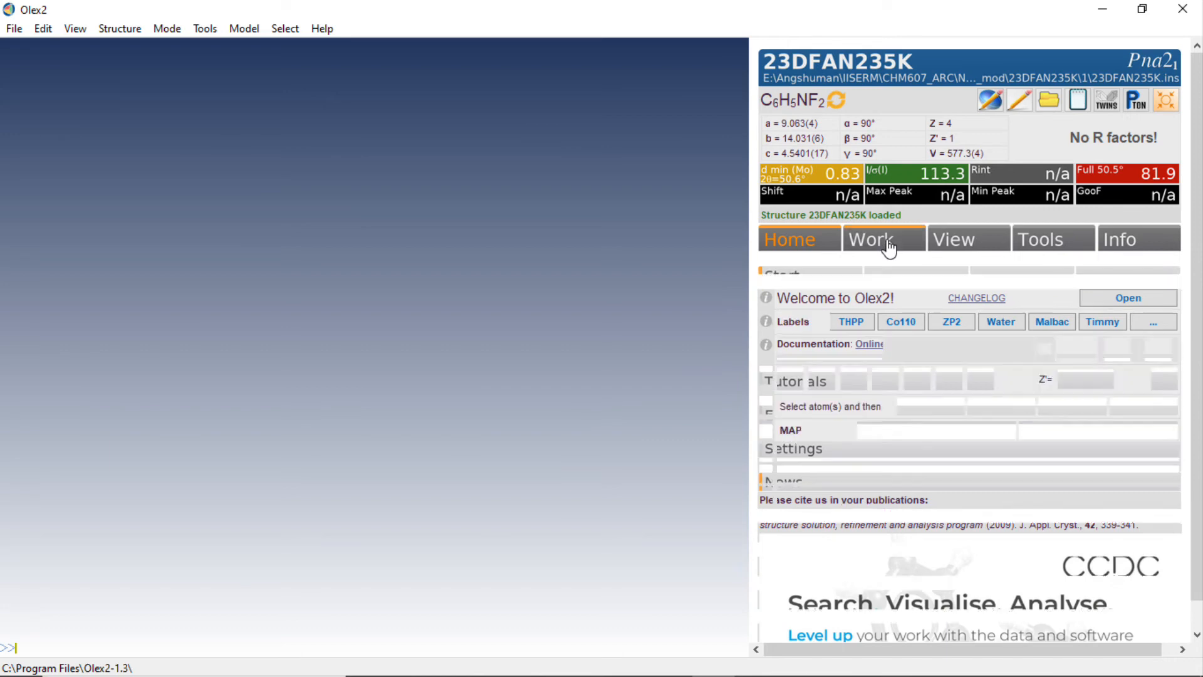
pyautogui.click(851, 264)
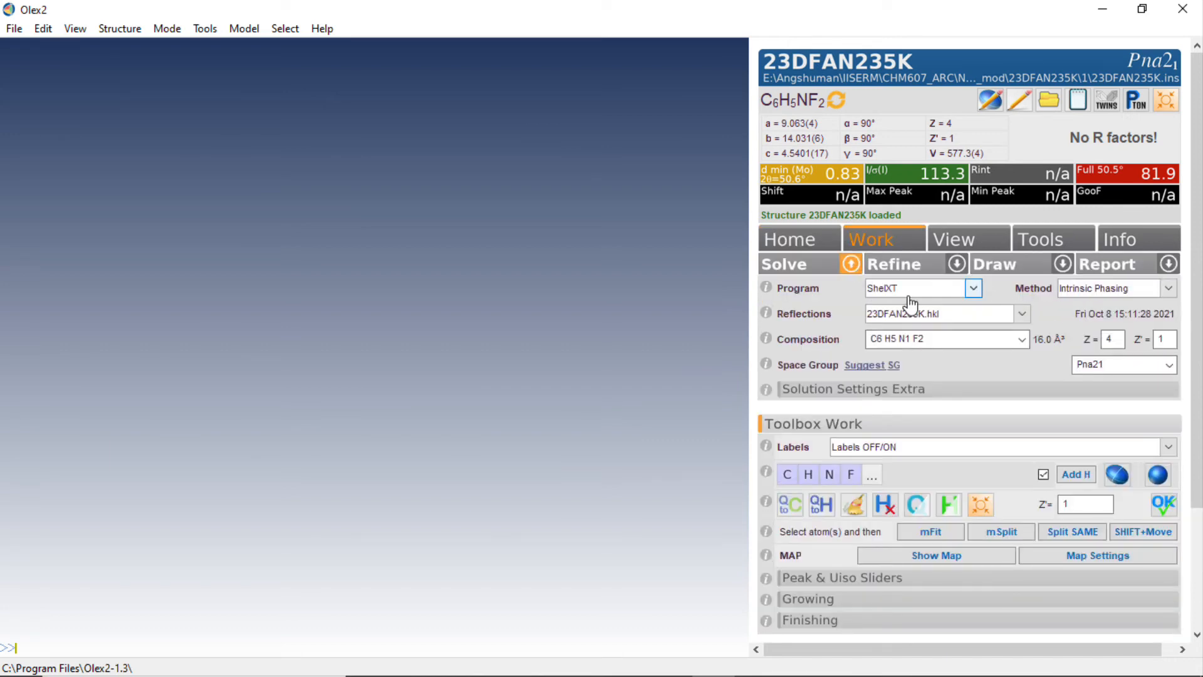
pyautogui.click(791, 266)
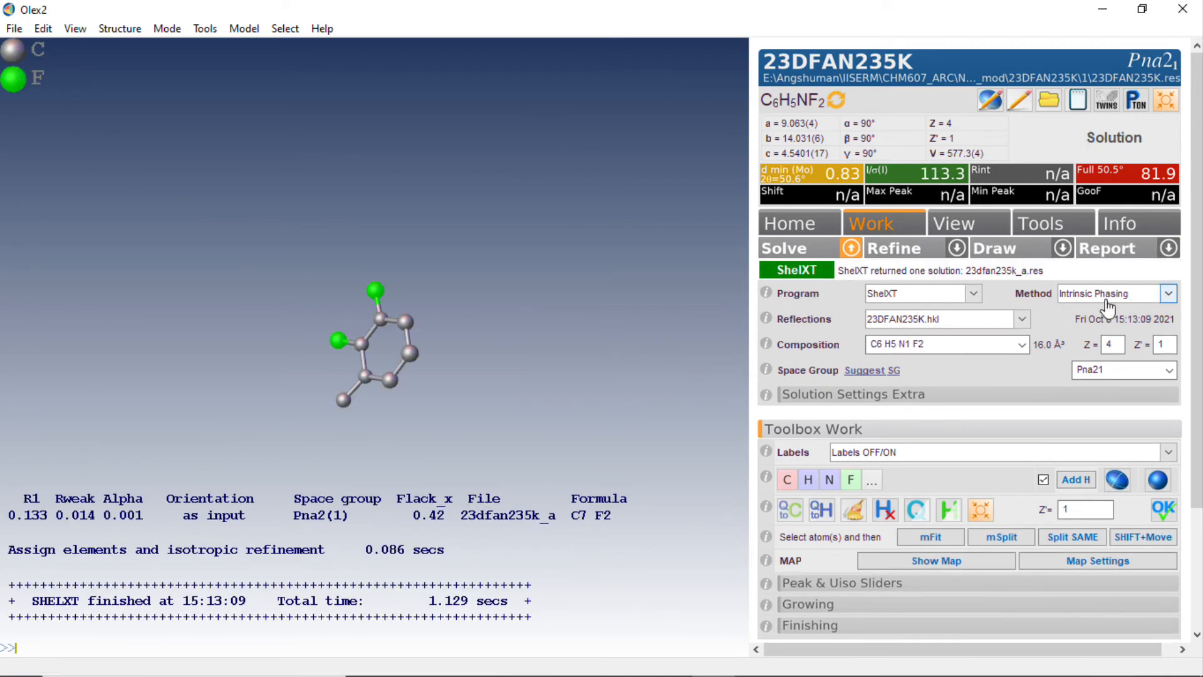
# Step: Reassign the terminal carbon substituent on the ring as nitrogen
pyautogui.moveTo(492, 219); pyautogui.dragTo(508, 365)
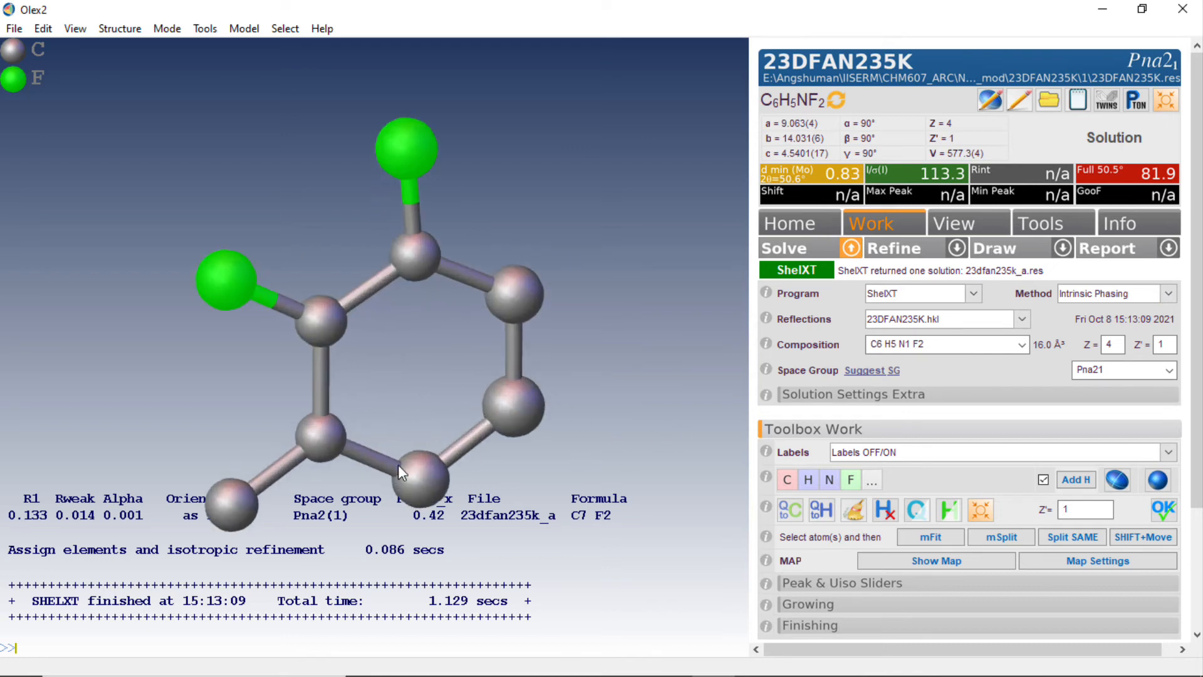
pyautogui.moveTo(401, 473); pyautogui.dragTo(600, 389)
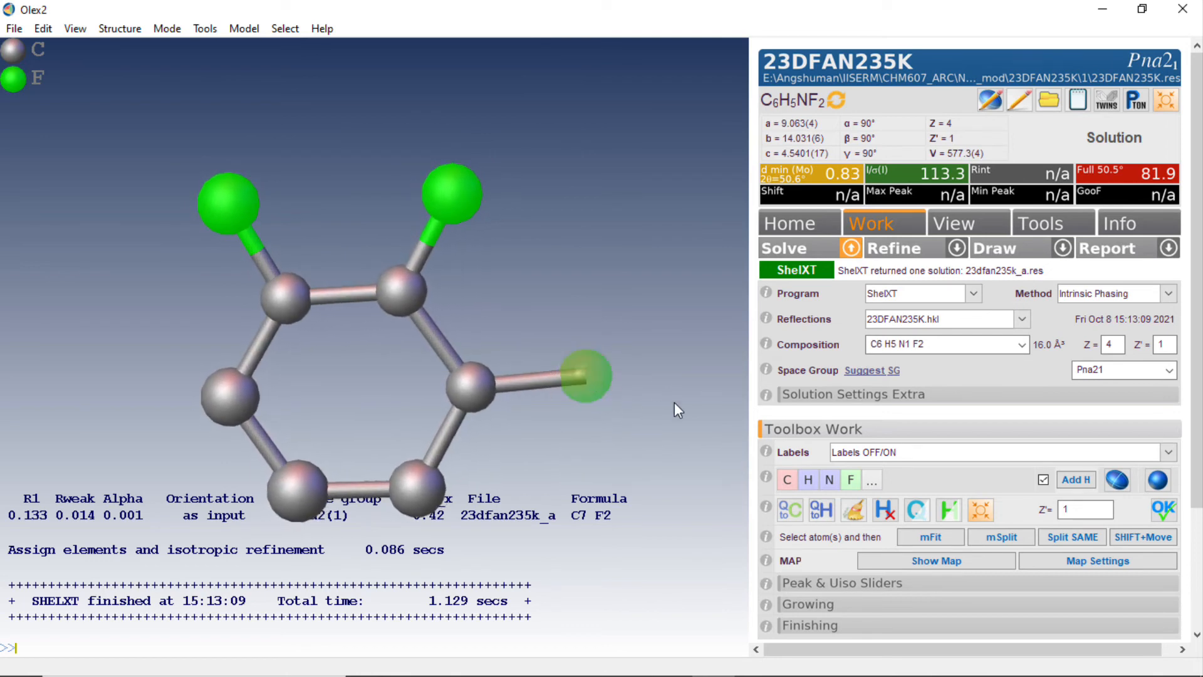
pyautogui.click(829, 479)
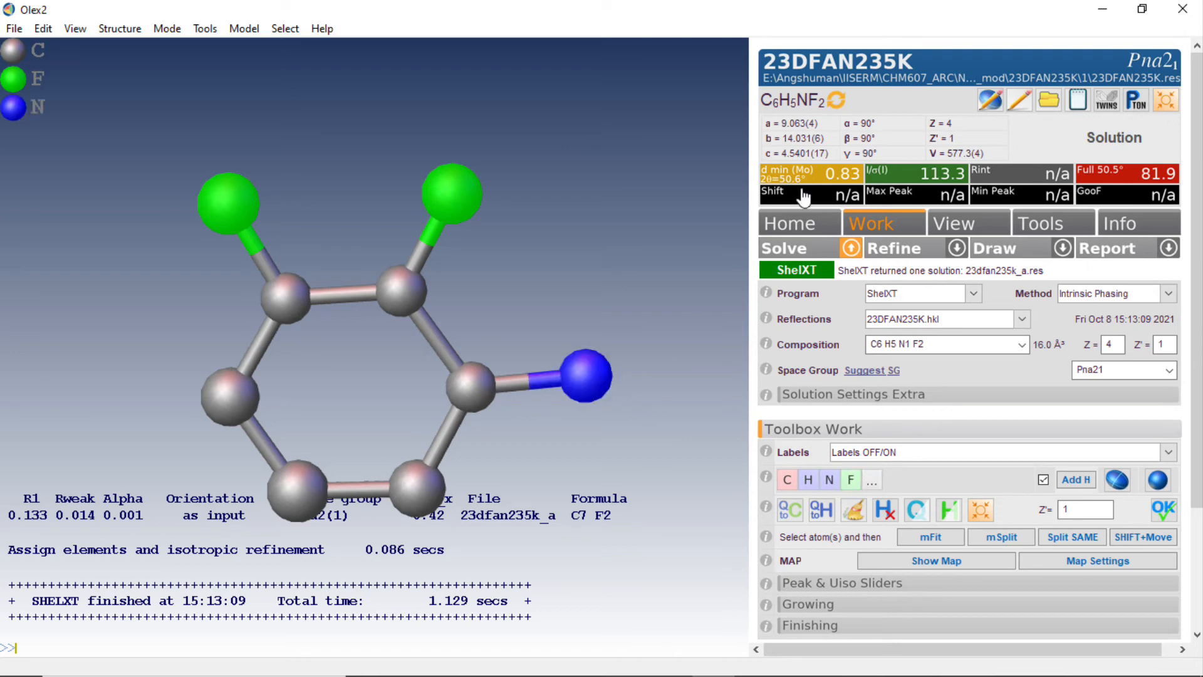
# Step: Refine the structure with ShelXL, and repeat the refinement with 10 cycles and 20 peaks
pyautogui.click(957, 250)
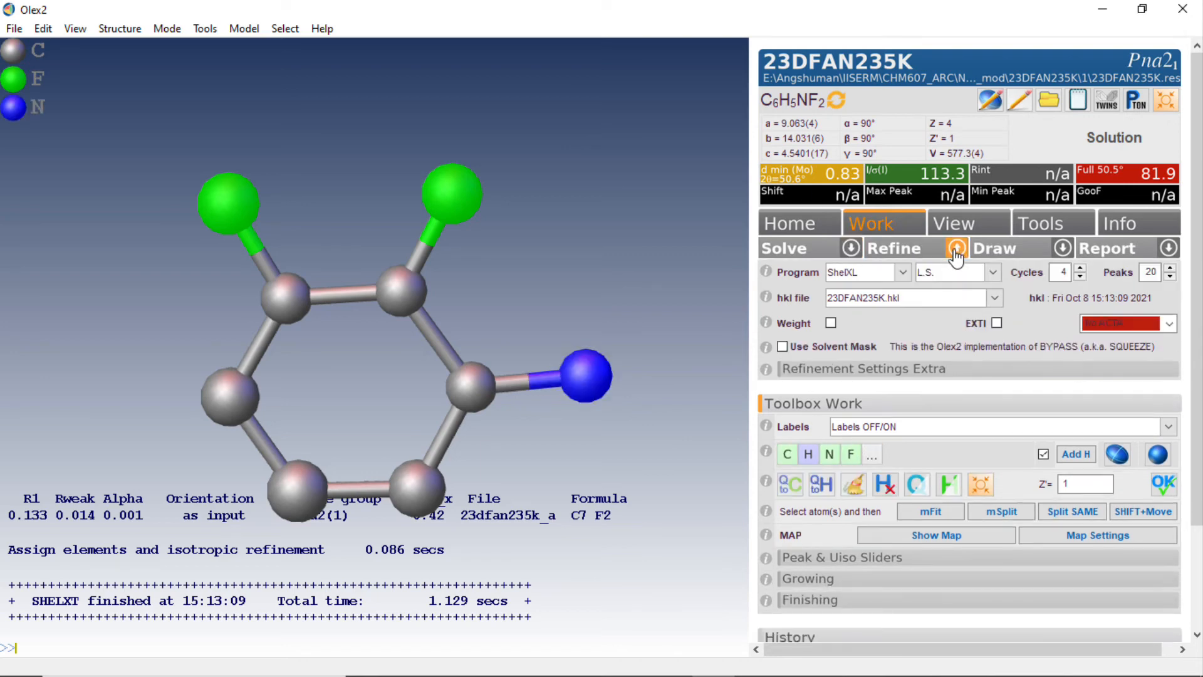
pyautogui.click(895, 251)
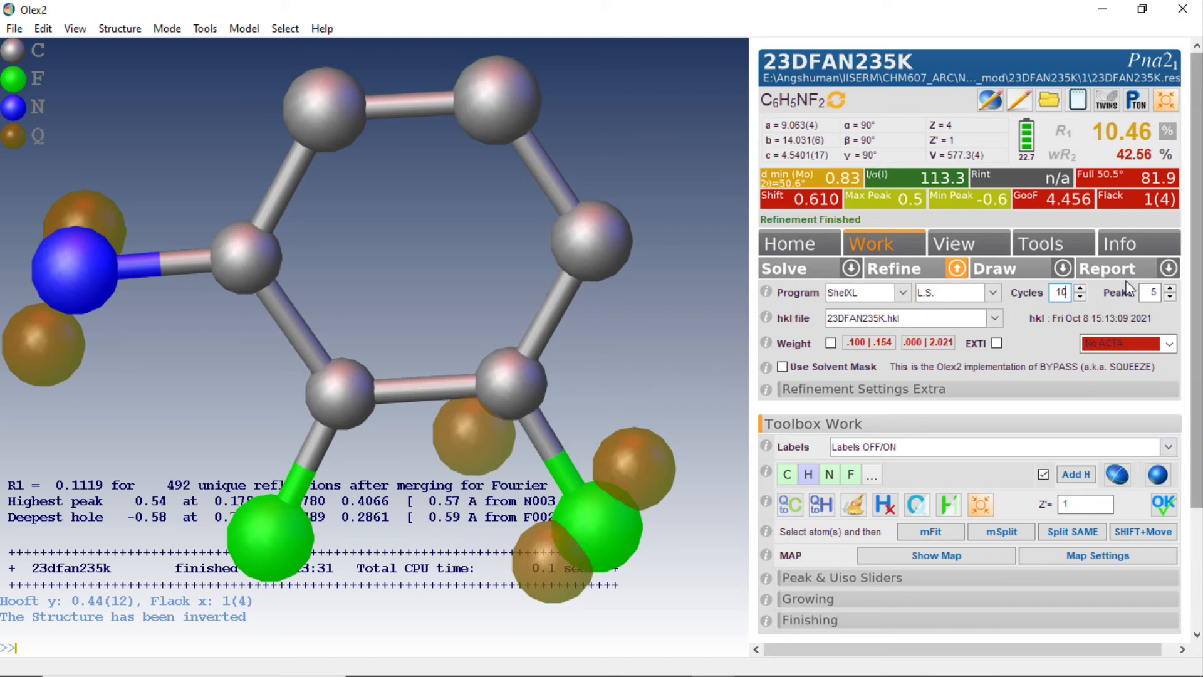
pyautogui.click(1151, 293)
pyautogui.write('2')
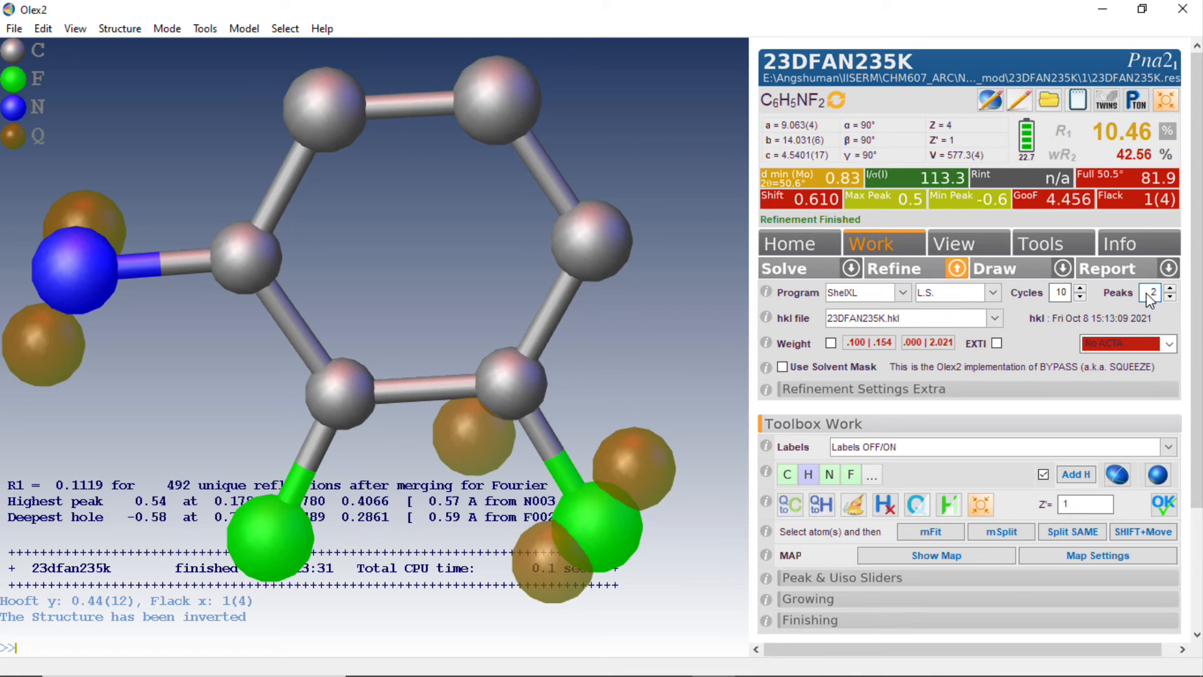
pyautogui.write('0')
pyautogui.click(908, 270)
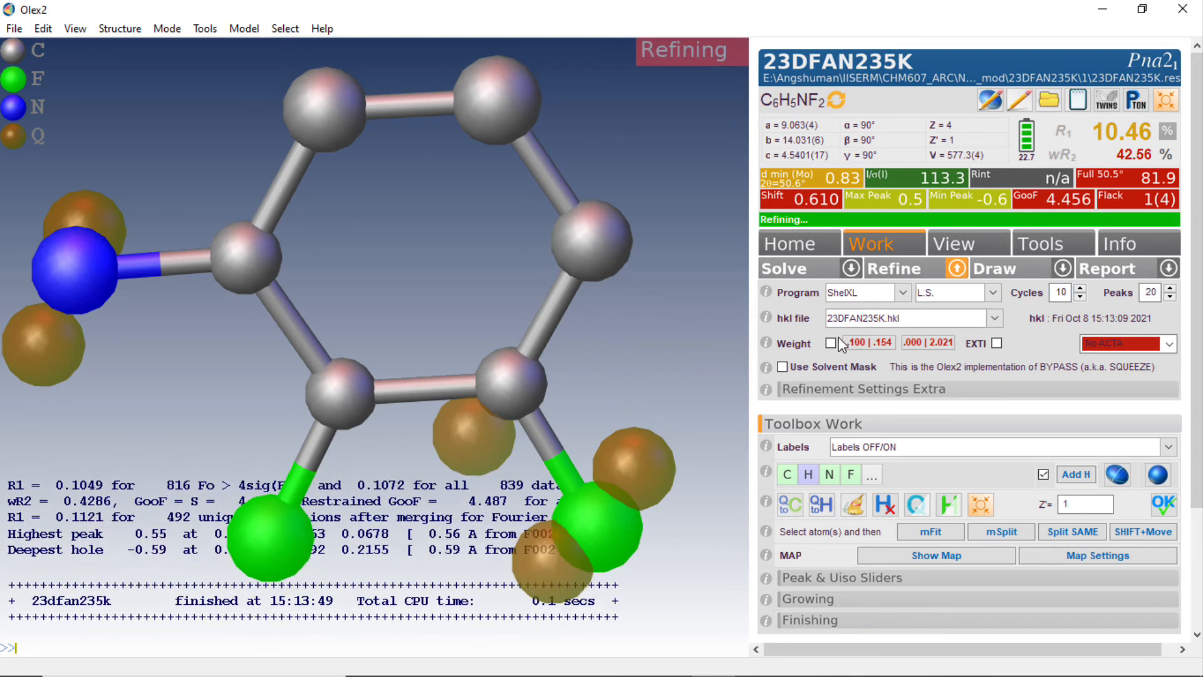
# Step: Turn on the automatic weight update and set the CIF output option to ACTA, refining after each change
pyautogui.click(829, 344)
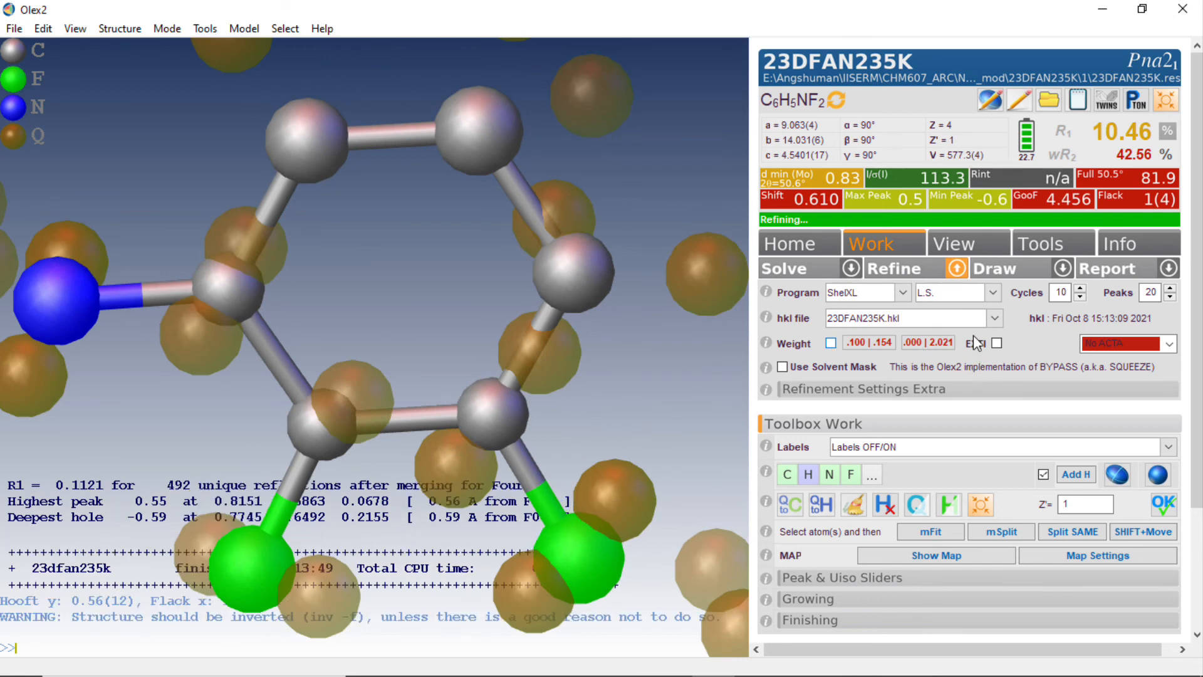
pyautogui.click(909, 269)
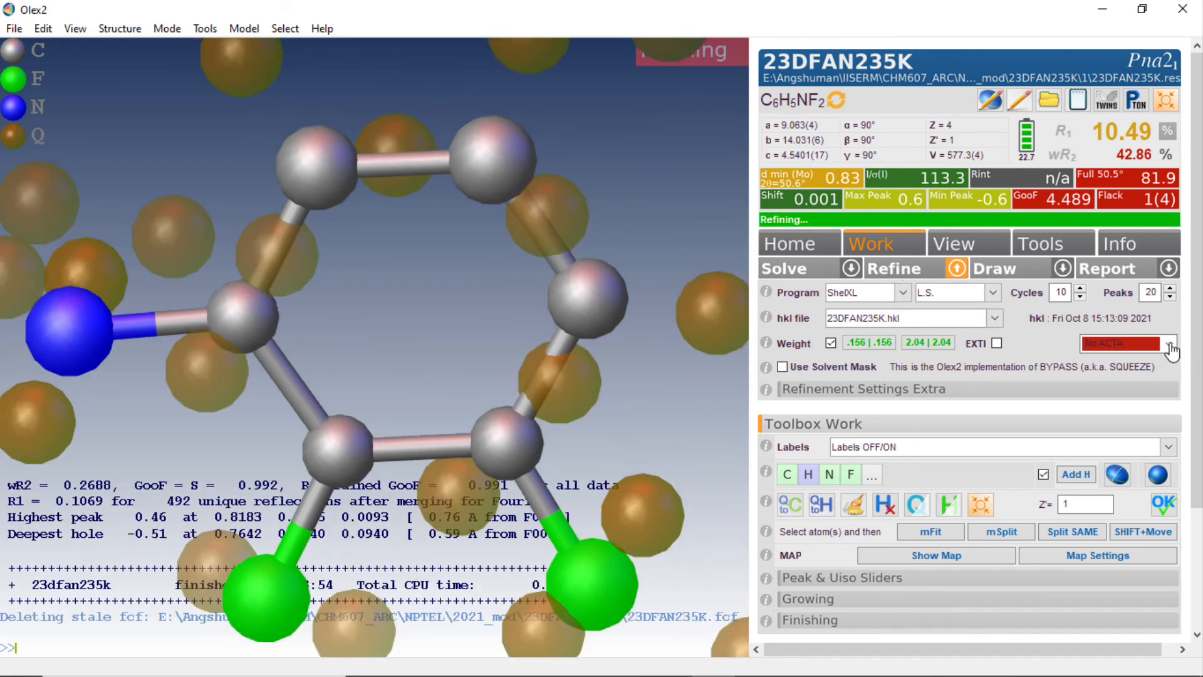
pyautogui.click(1170, 345)
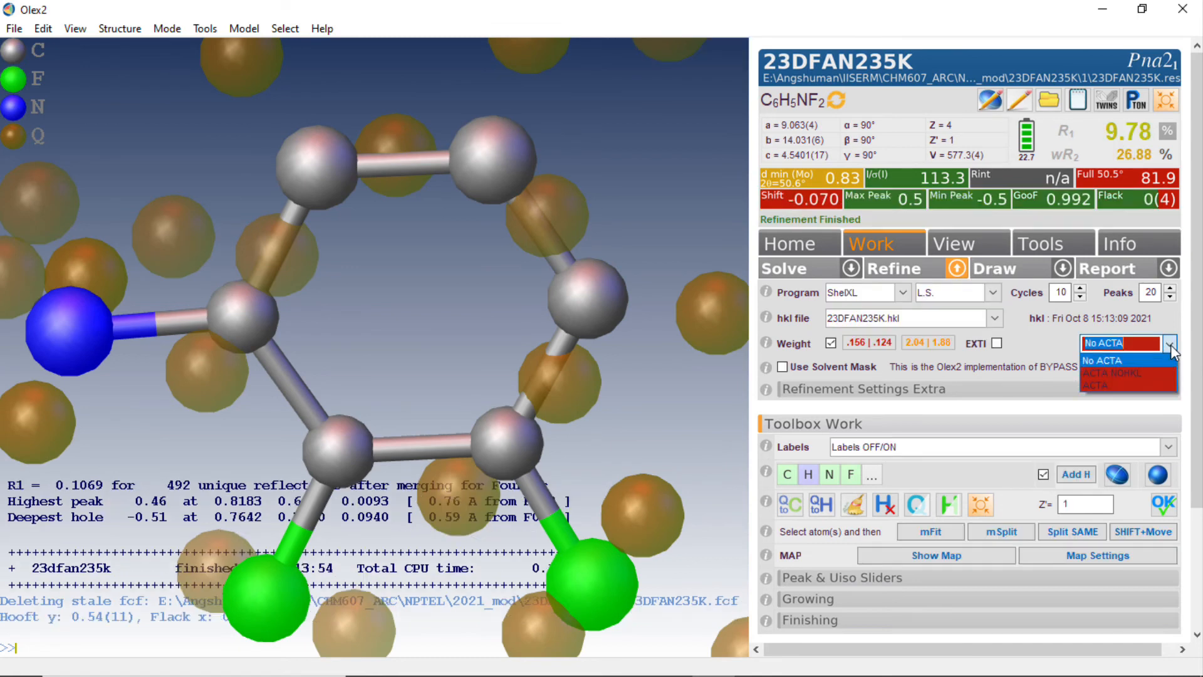
pyautogui.click(1122, 384)
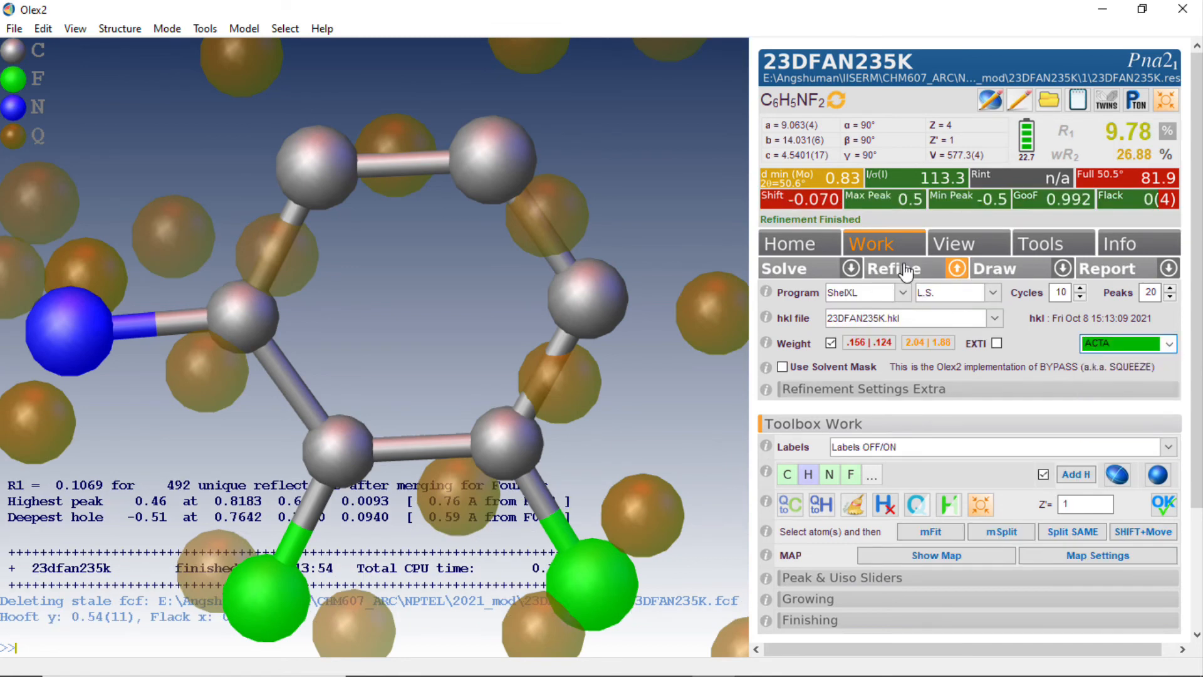
pyautogui.click(905, 270)
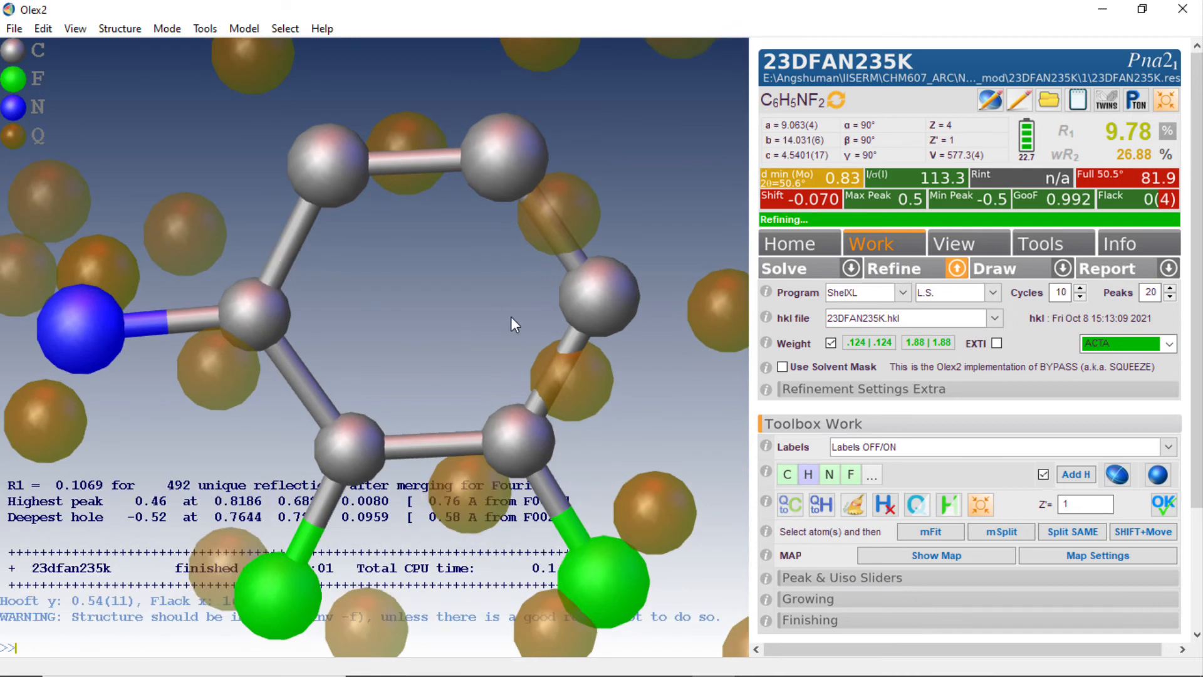
# Step: Hide the residual Q peaks and refine all atoms anisotropically
pyautogui.scroll(-5, 528, 293)
pyautogui.moveTo(534, 298); pyautogui.dragTo(589, 367)
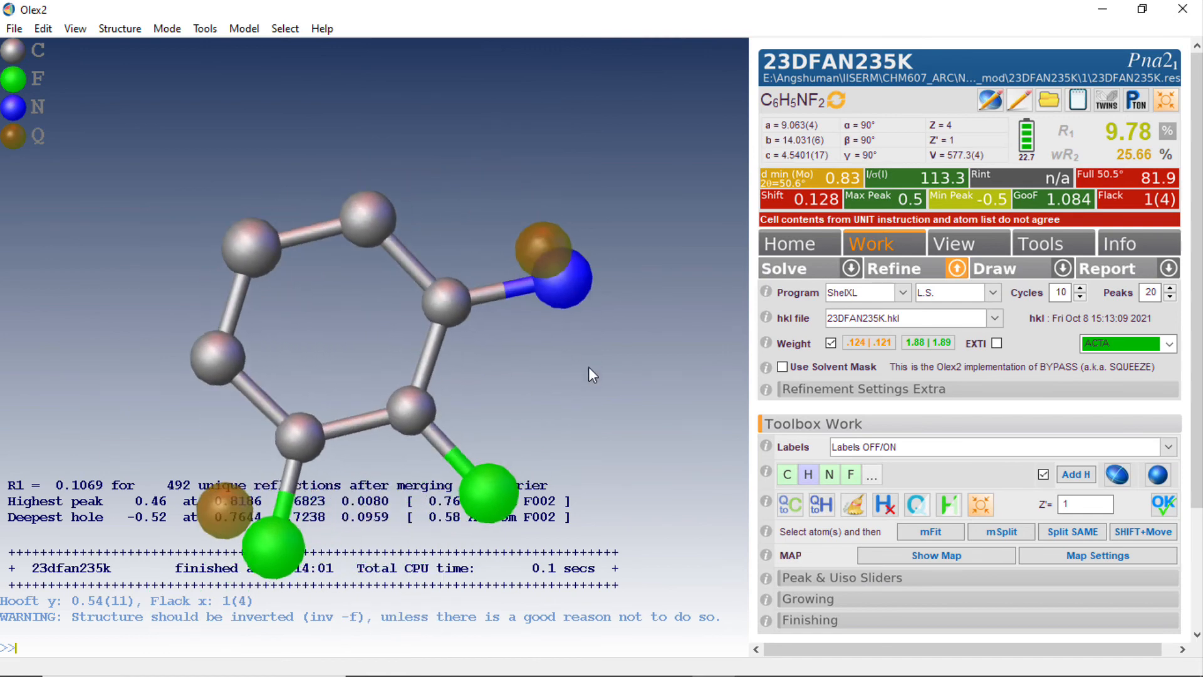
pyautogui.scroll(-2, 589, 366)
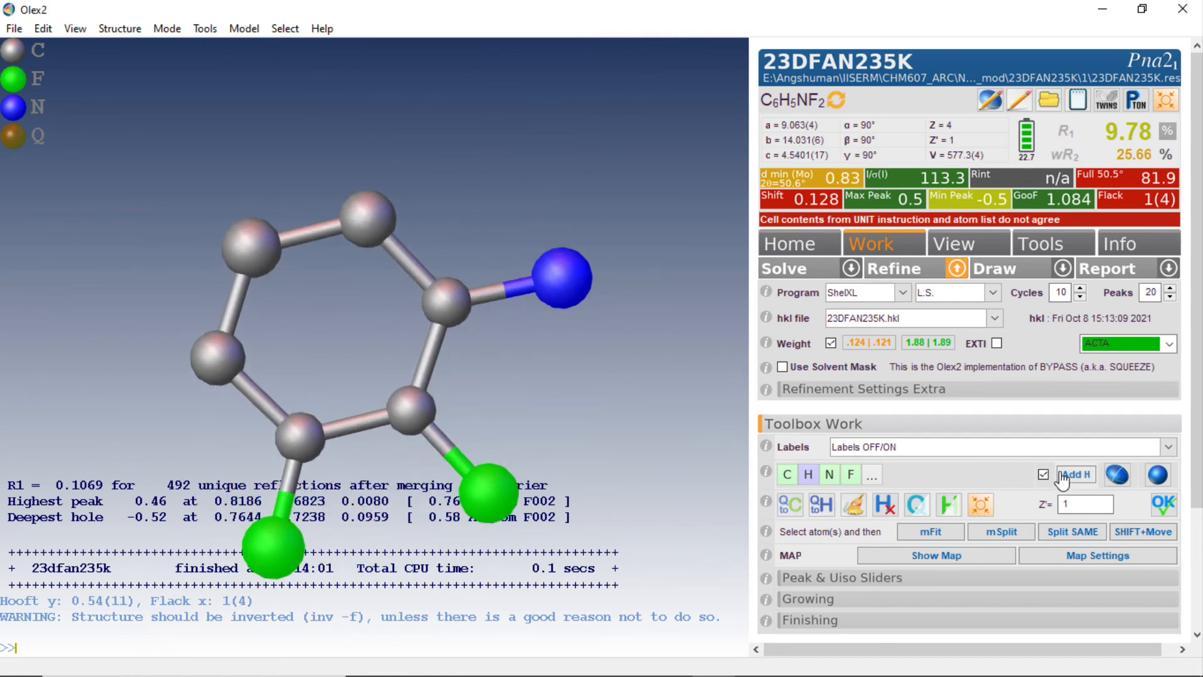
pyautogui.click(1125, 483)
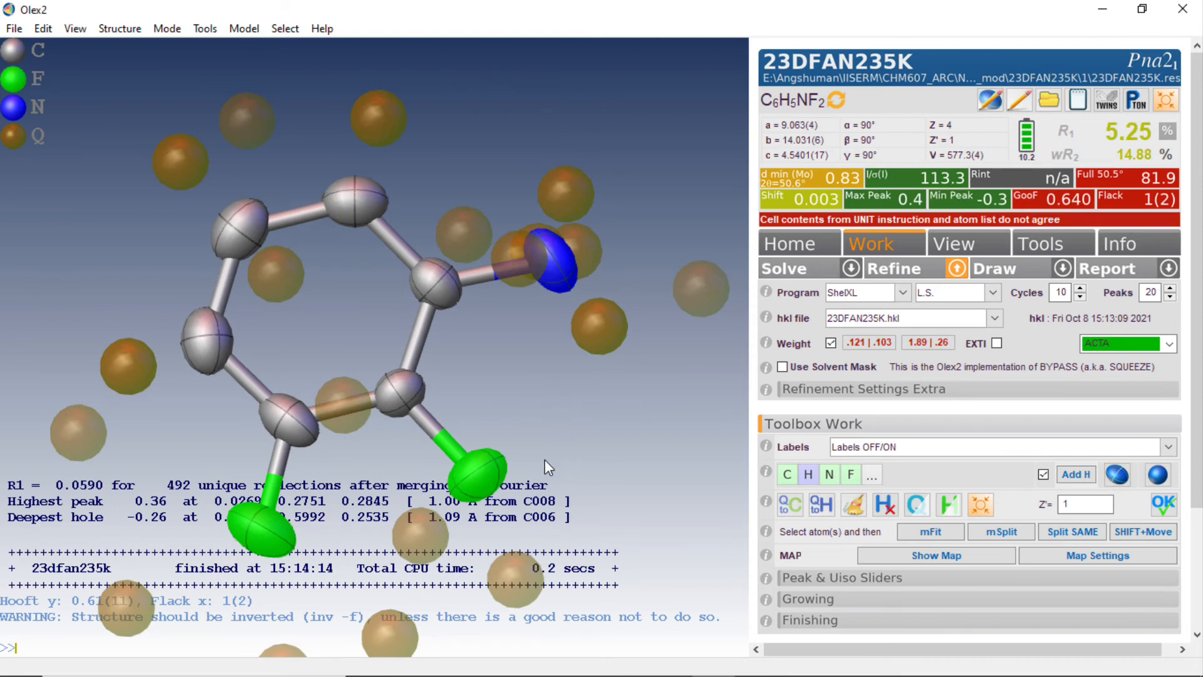
# Step: Set the number of peaks to 5 and refine the anisotropic model again
pyautogui.moveTo(544, 460); pyautogui.dragTo(561, 418)
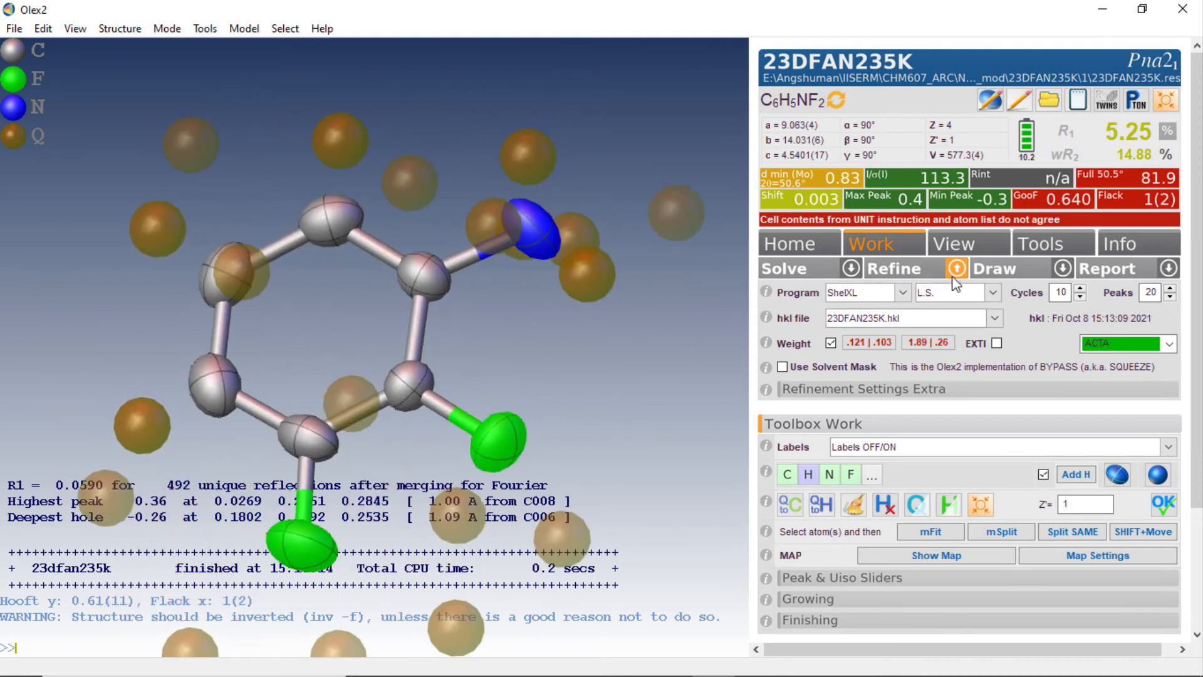
pyautogui.doubleClick(1144, 296)
pyautogui.write('5')
pyautogui.click(899, 275)
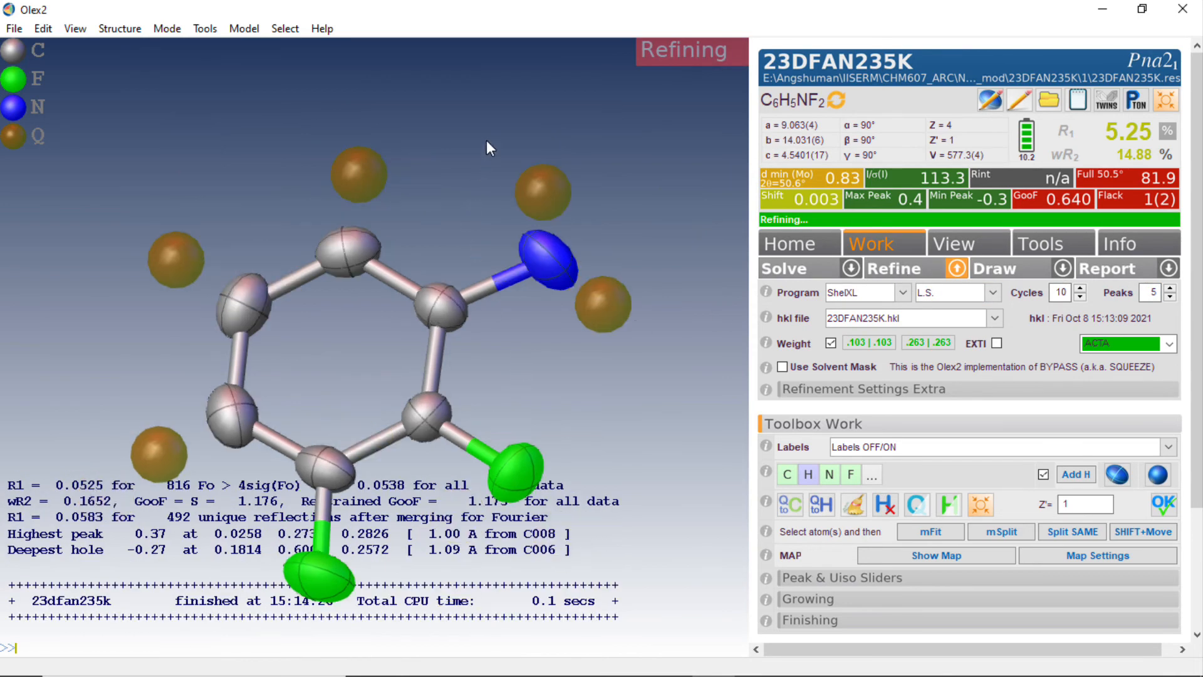
# Step: Assign the five Q peaks around the ring and the nitrogen as hydrogen atoms and refine the structure
pyautogui.moveTo(465, 146); pyautogui.dragTo(488, 160)
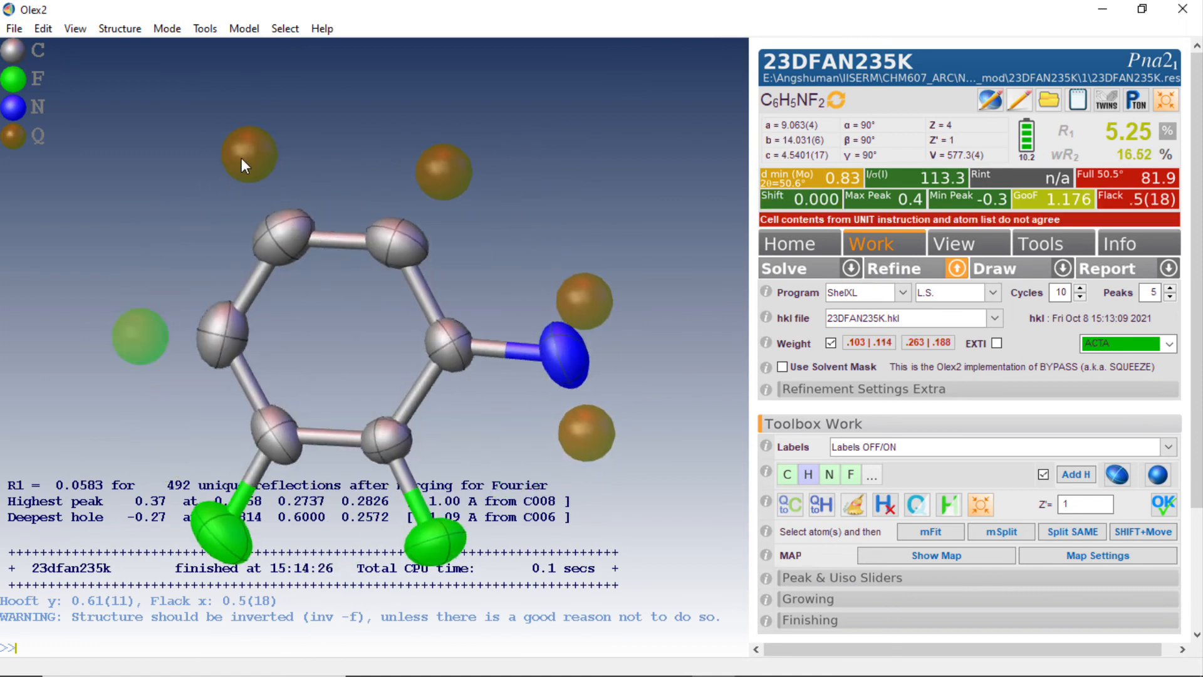
pyautogui.click(573, 311)
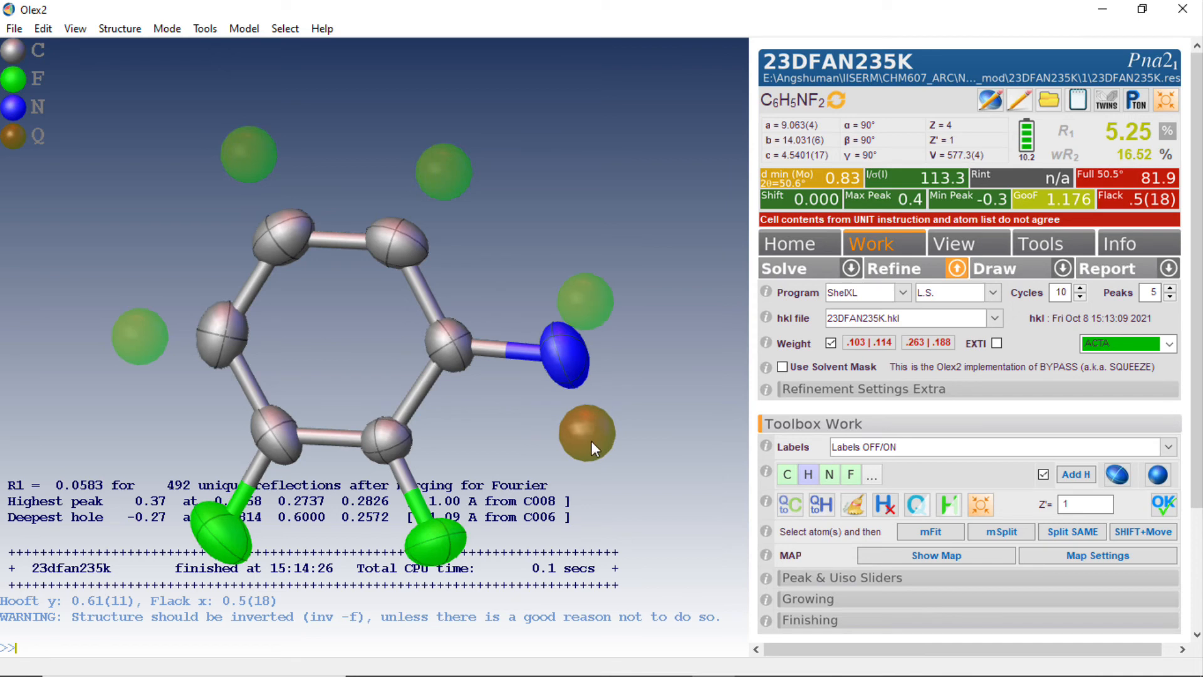
pyautogui.click(591, 442)
pyautogui.click(809, 476)
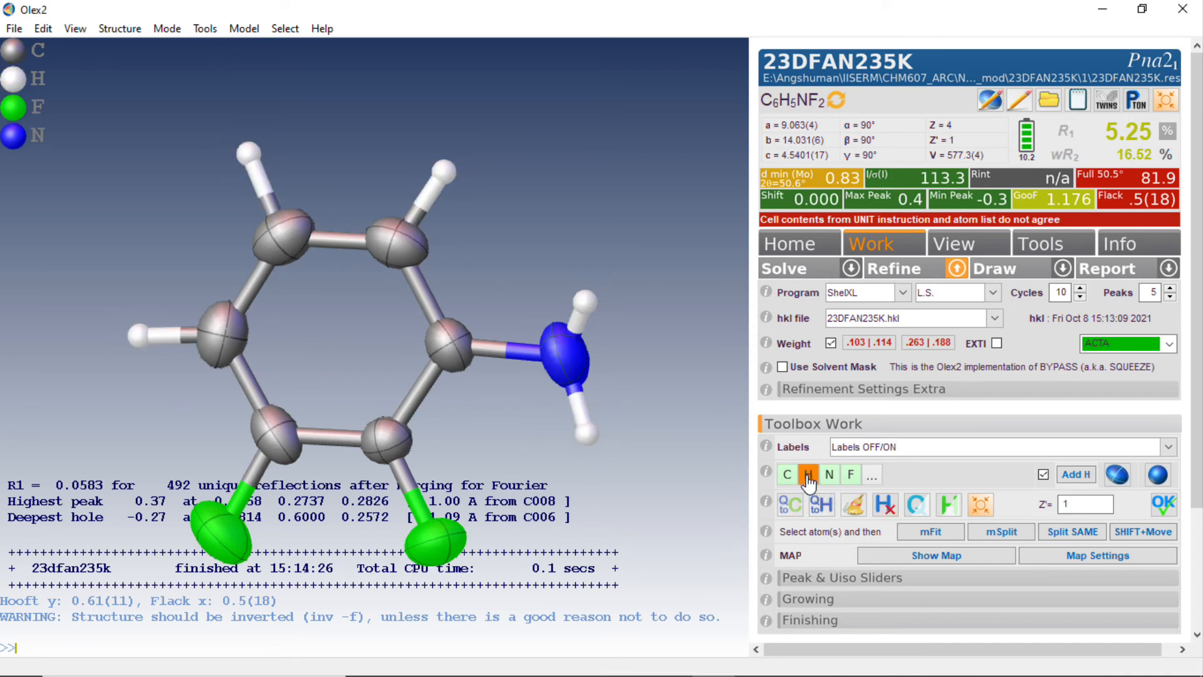
pyautogui.click(898, 266)
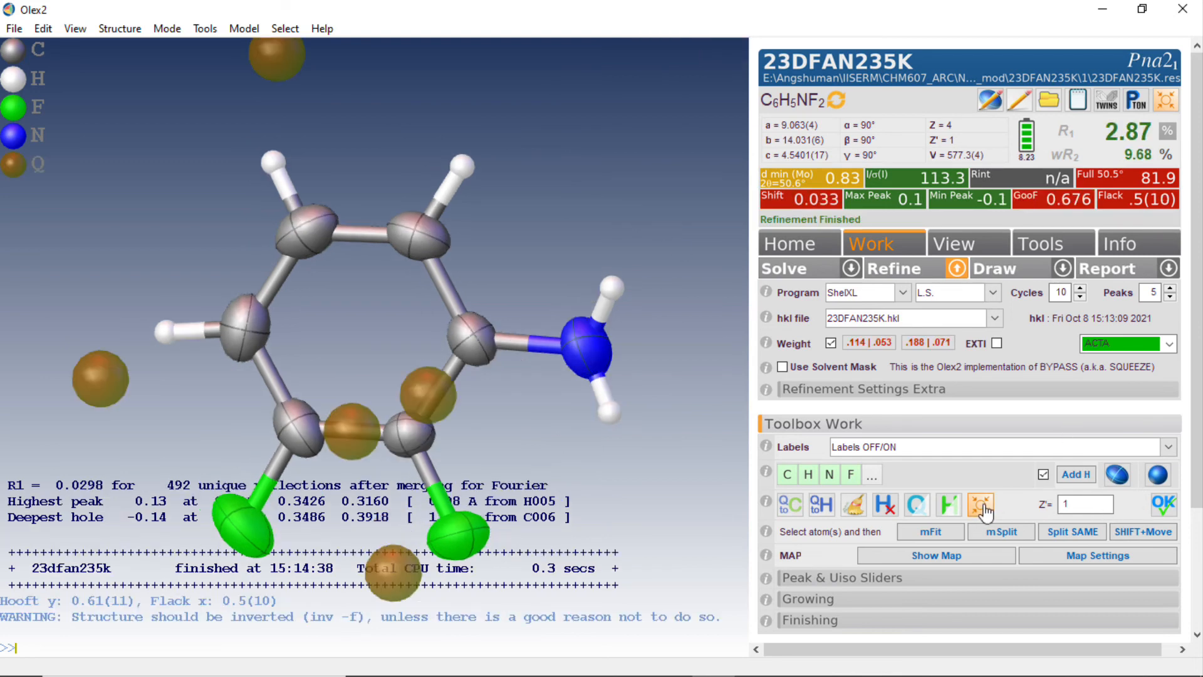
# Step: Update the formula to match the current model contents and repeat the ShelXL refinement until the weighting scheme converges
pyautogui.click(1164, 505)
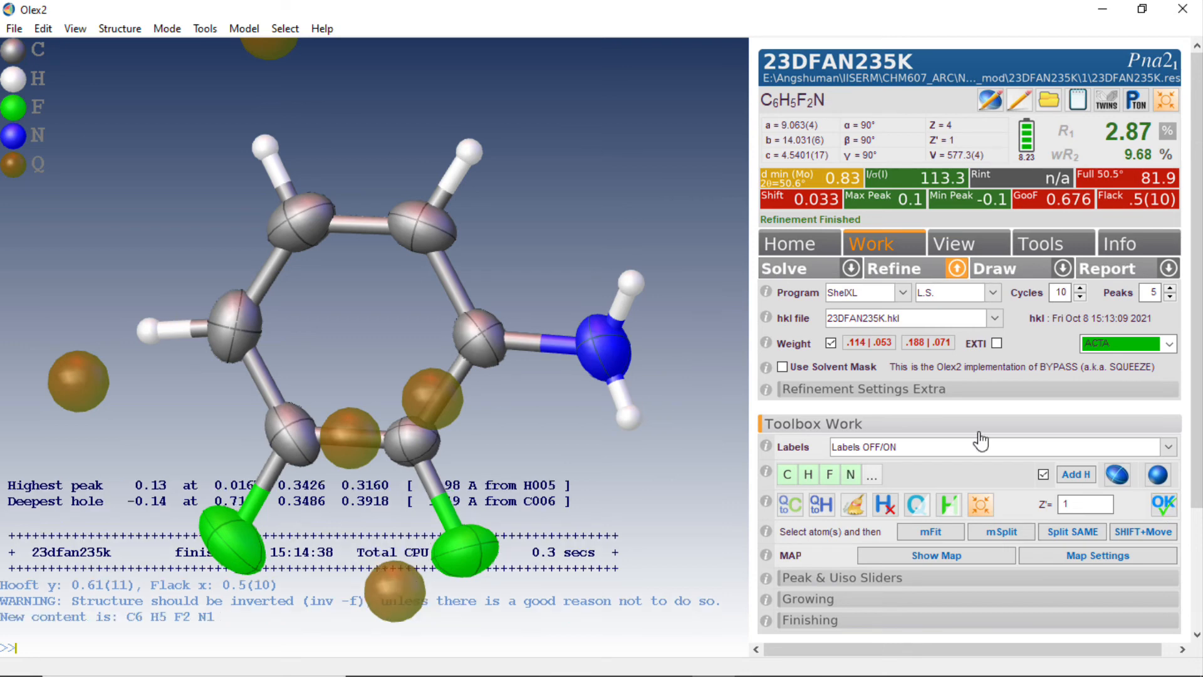
pyautogui.click(897, 269)
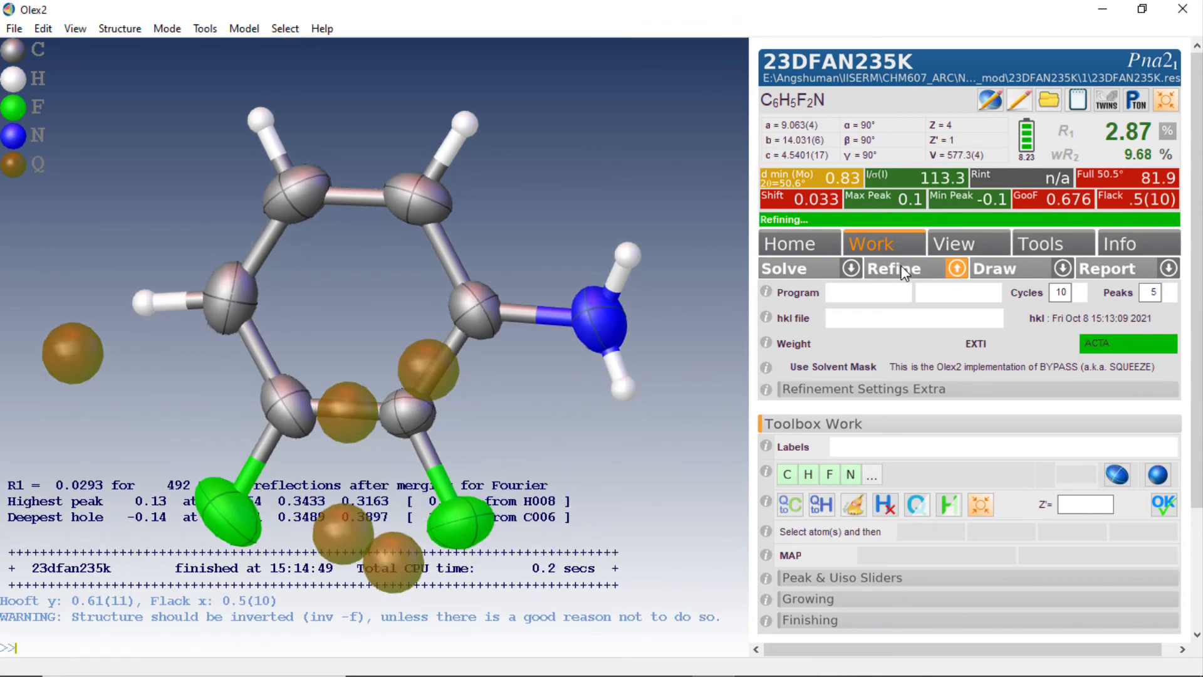
pyautogui.click(905, 270)
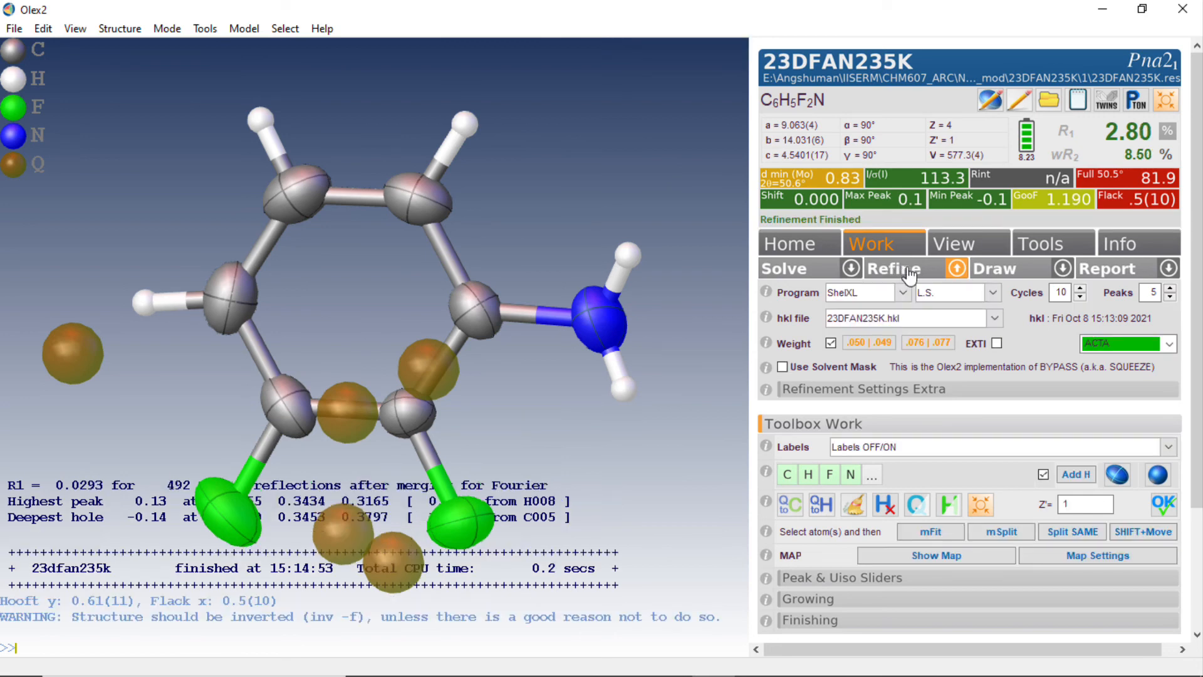
pyautogui.click(908, 272)
# Step: Hide the residual Q peaks and inspect the refined molecule with its hydrogens from several orientations
pyautogui.moveTo(545, 103); pyautogui.dragTo(642, 276)
pyautogui.hotkey('ctrl', 'q')
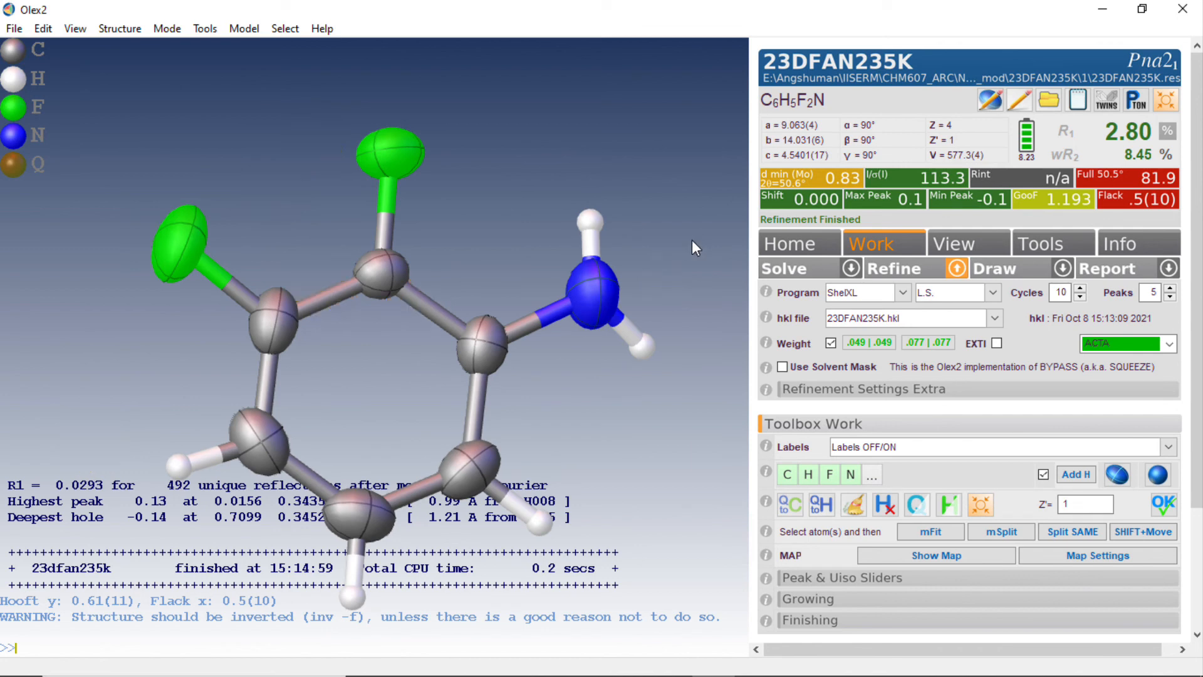
pyautogui.moveTo(693, 241); pyautogui.dragTo(638, 248)
pyautogui.moveTo(557, 270); pyautogui.dragTo(554, 272)
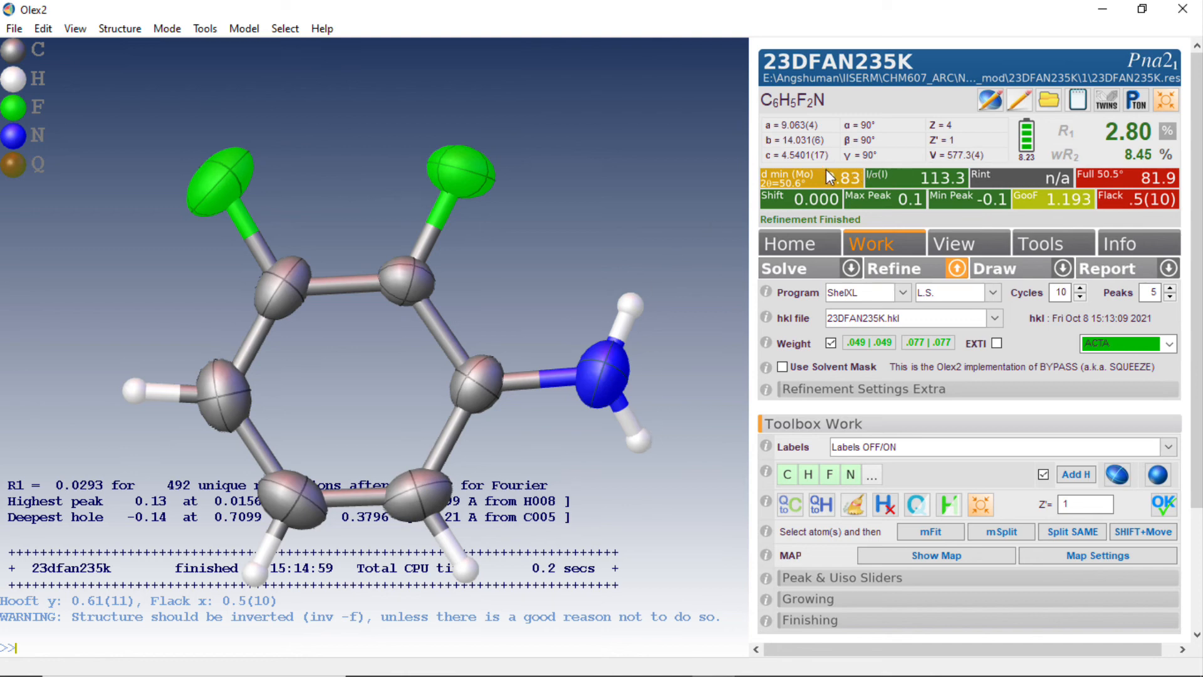
pyautogui.moveTo(612, 560); pyautogui.dragTo(495, 367)
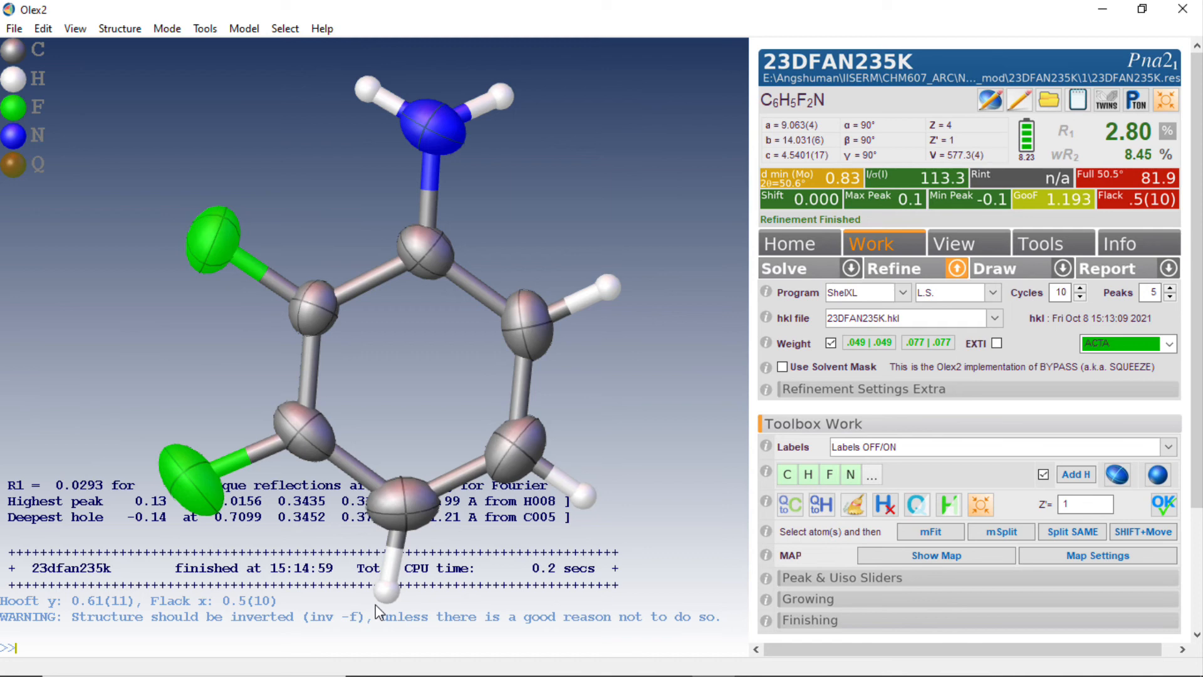
# Step: Delete all five manually assigned hydrogen atoms and regenerate them in calculated positions with Add H
pyautogui.moveTo(389, 403); pyautogui.dragTo(387, 371)
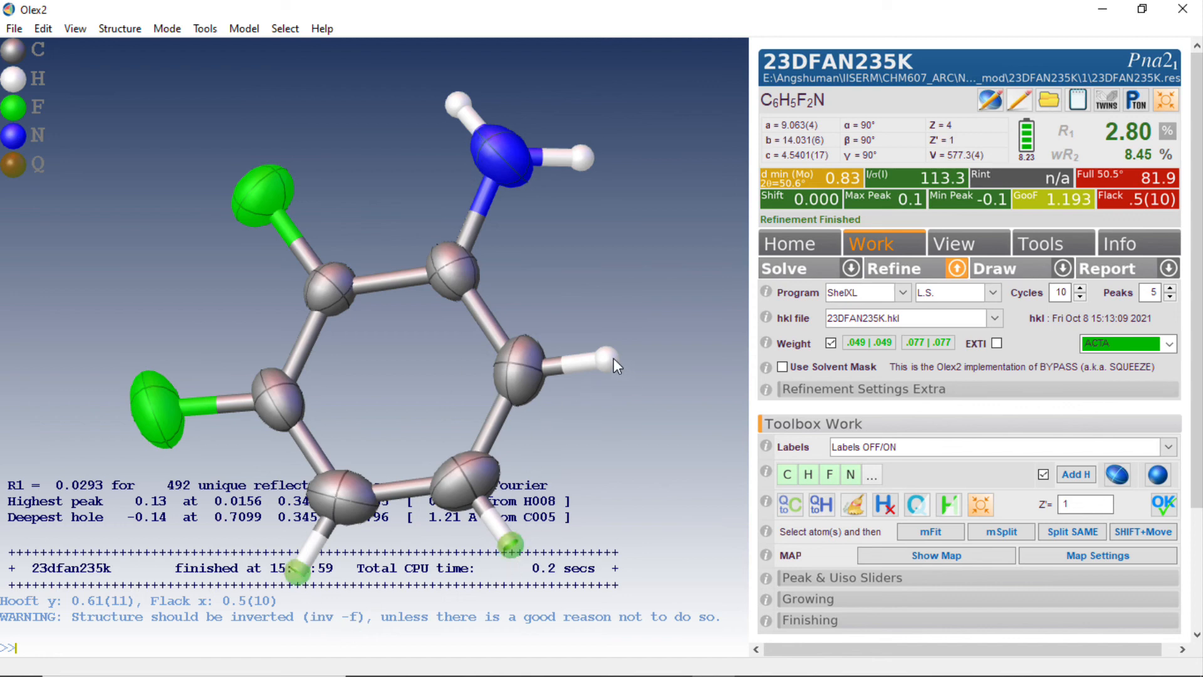
pyautogui.click(461, 104)
pyautogui.press('Delete')
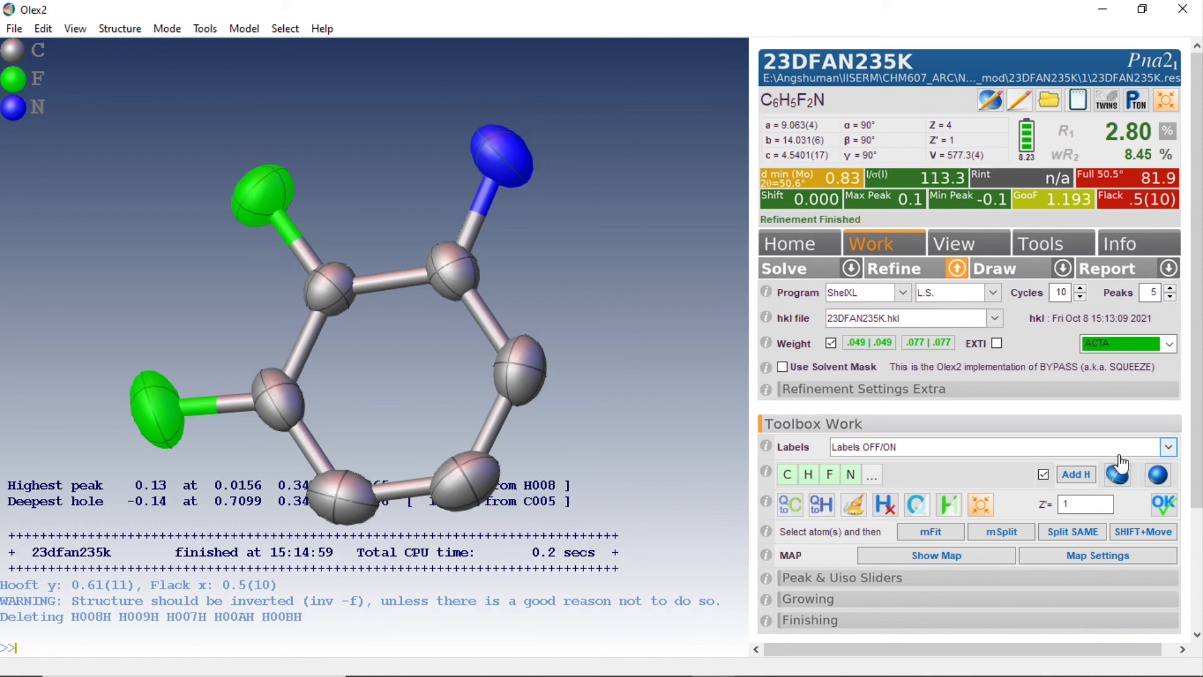
pyautogui.click(1079, 478)
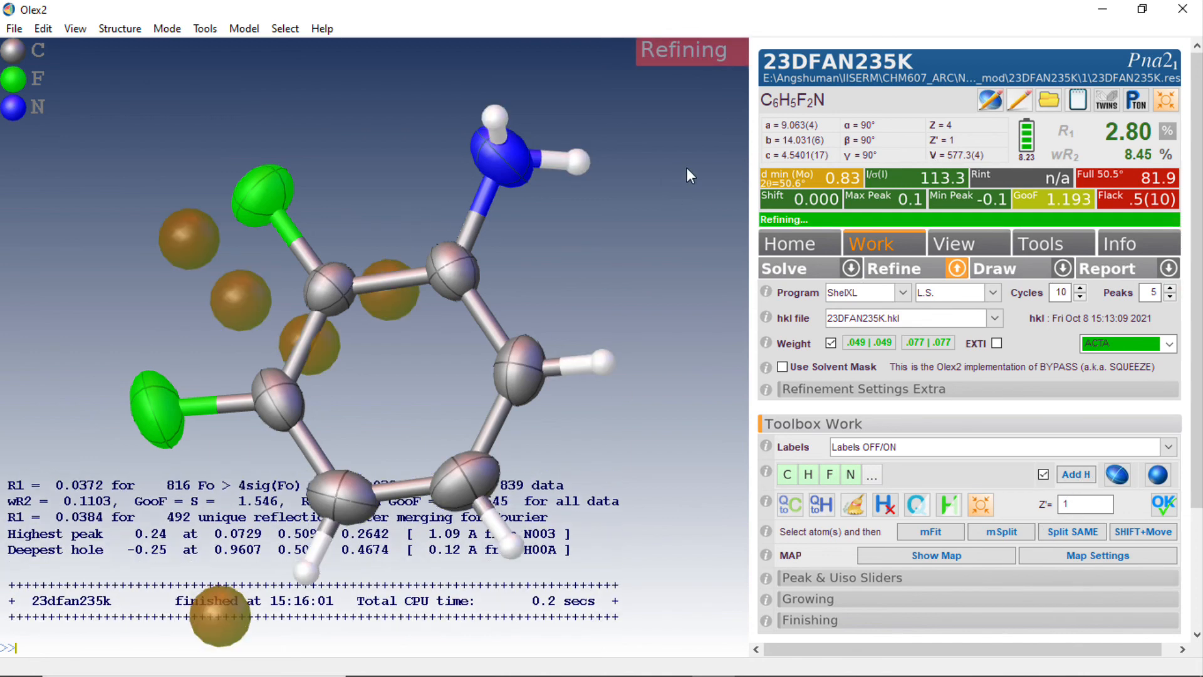
# Step: Refine the model with the calculated hydrogens repeatedly until the weights converge
pyautogui.click(902, 273)
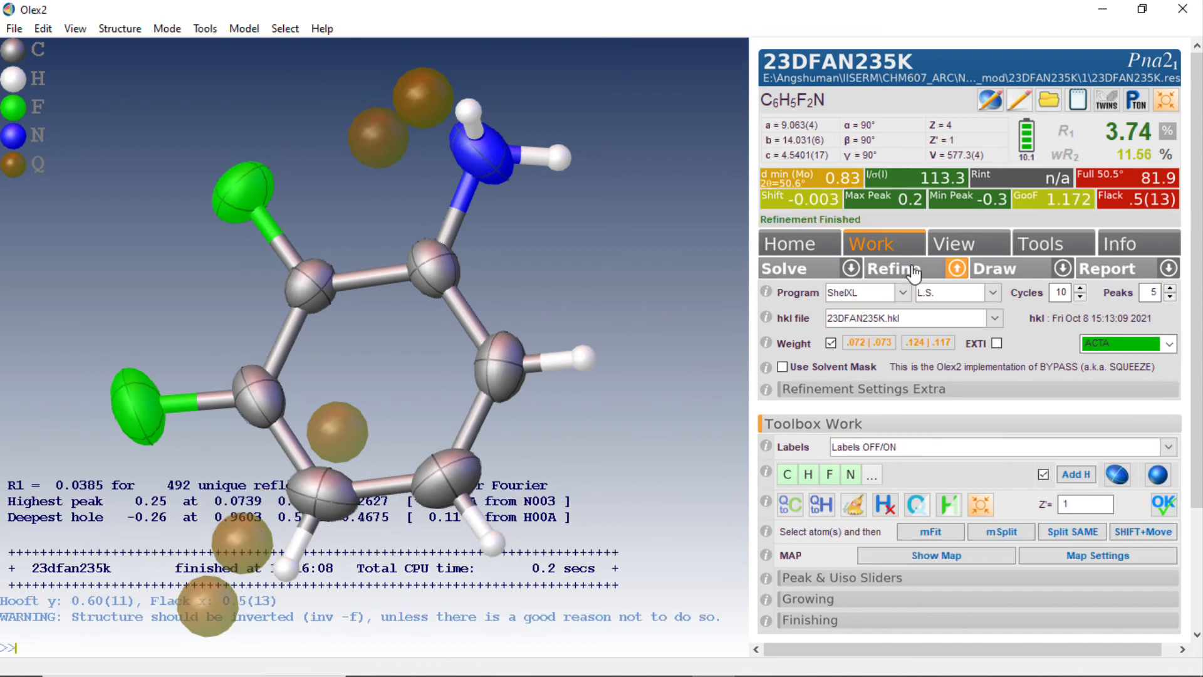
pyautogui.click(913, 271)
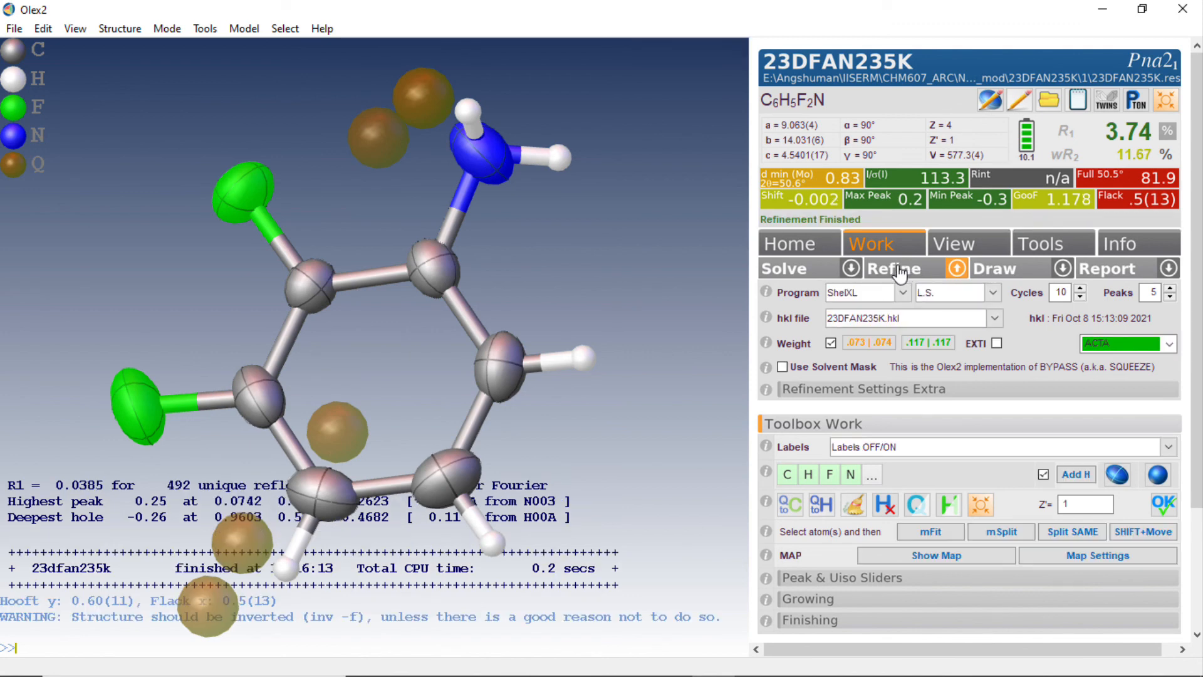
pyautogui.click(900, 272)
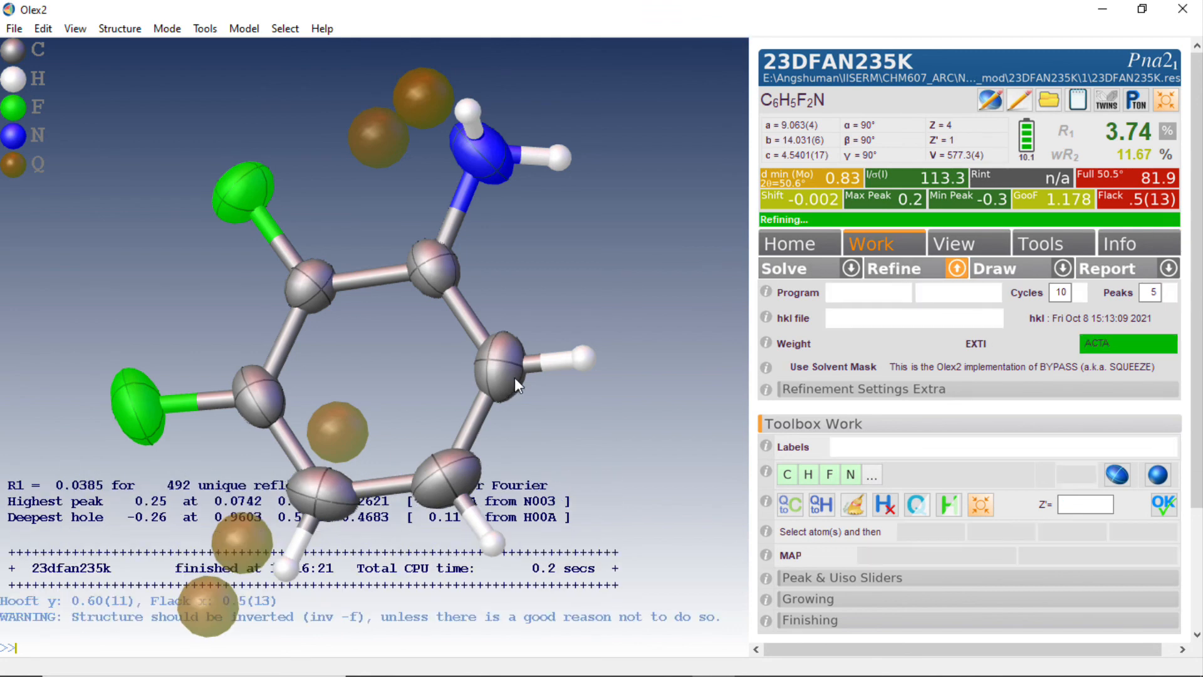
pyautogui.click(900, 269)
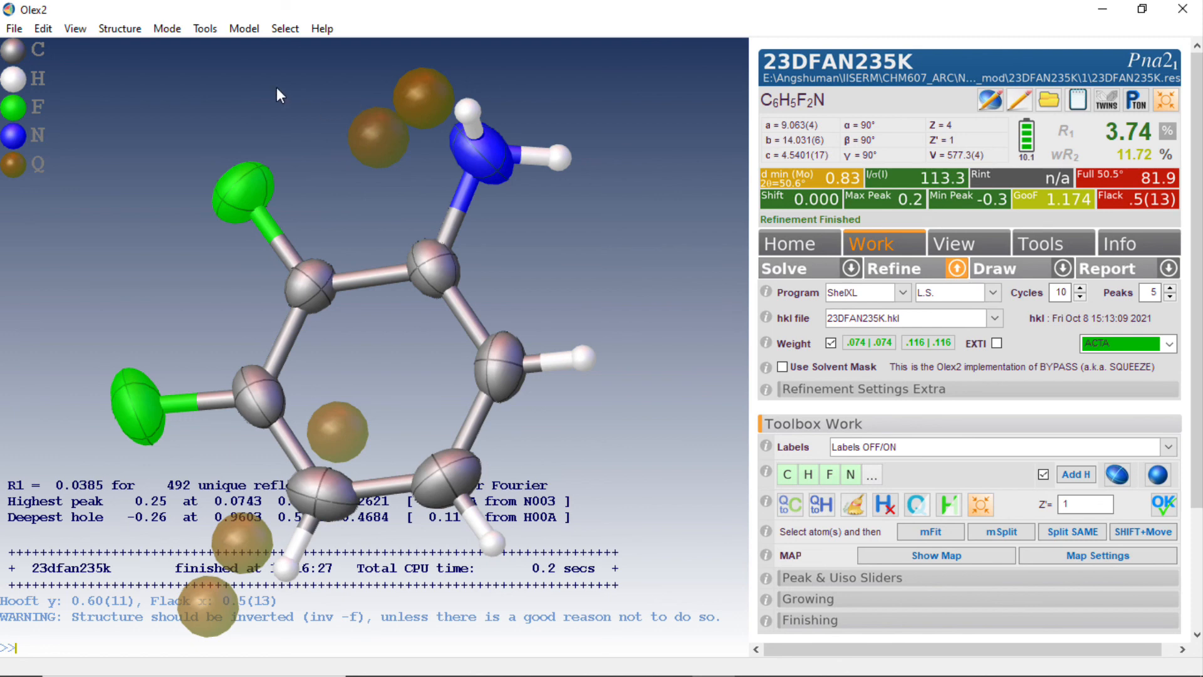
# Step: Hide the Q peaks again and examine the geometry of the amine hydrogens from different angles
pyautogui.moveTo(276, 88); pyautogui.dragTo(502, 272)
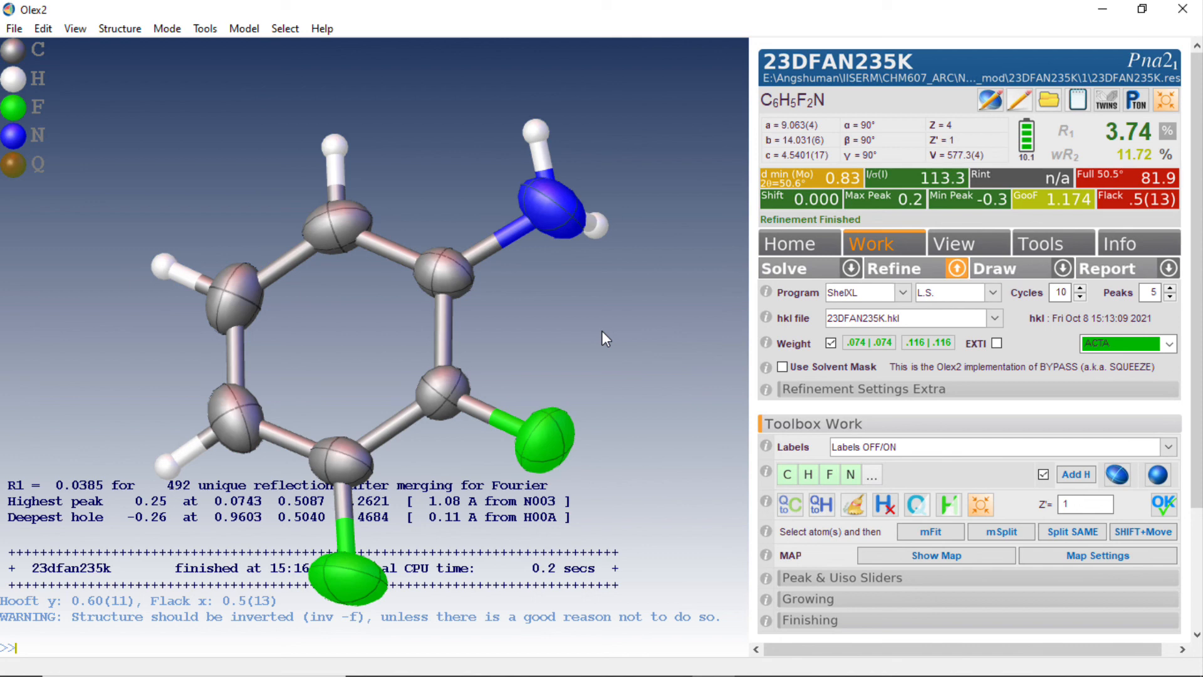
pyautogui.moveTo(437, 191); pyautogui.dragTo(528, 374)
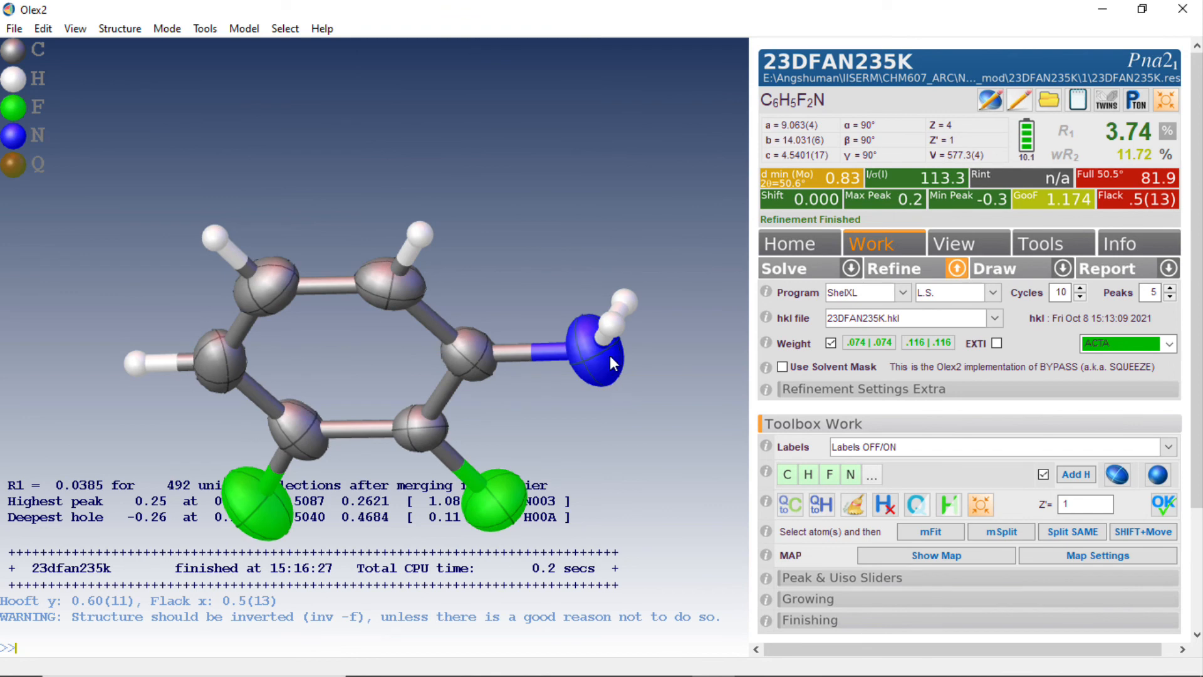
pyautogui.moveTo(633, 415); pyautogui.dragTo(555, 292)
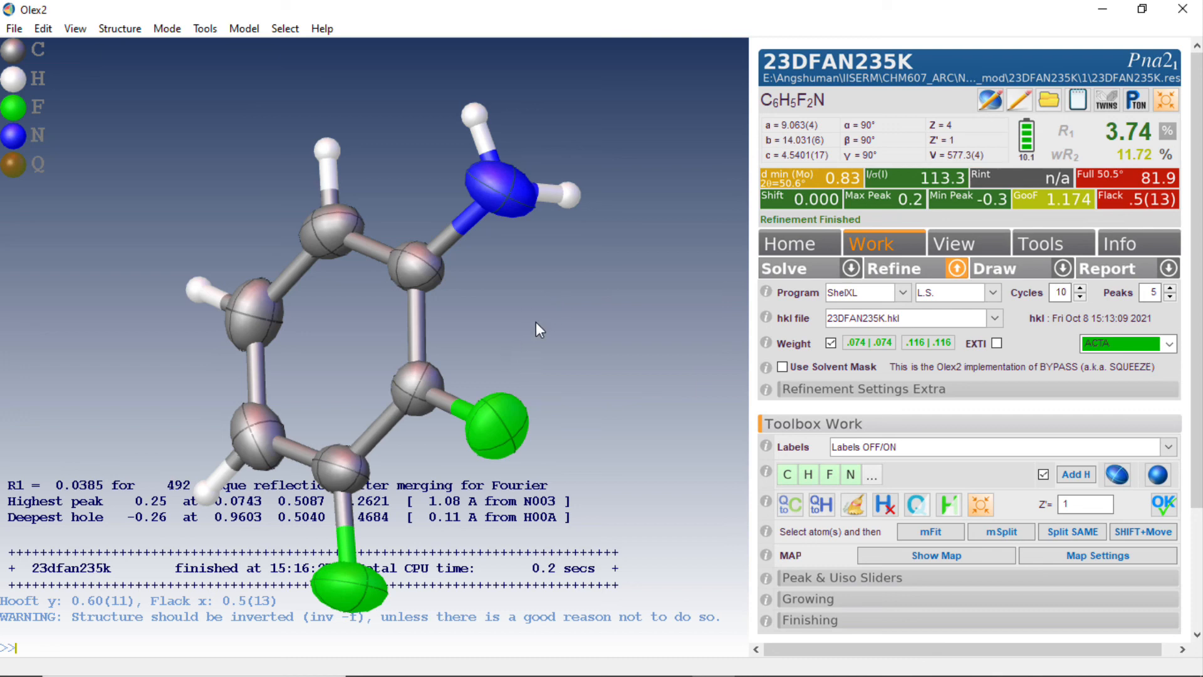
pyautogui.moveTo(535, 322); pyautogui.dragTo(528, 425)
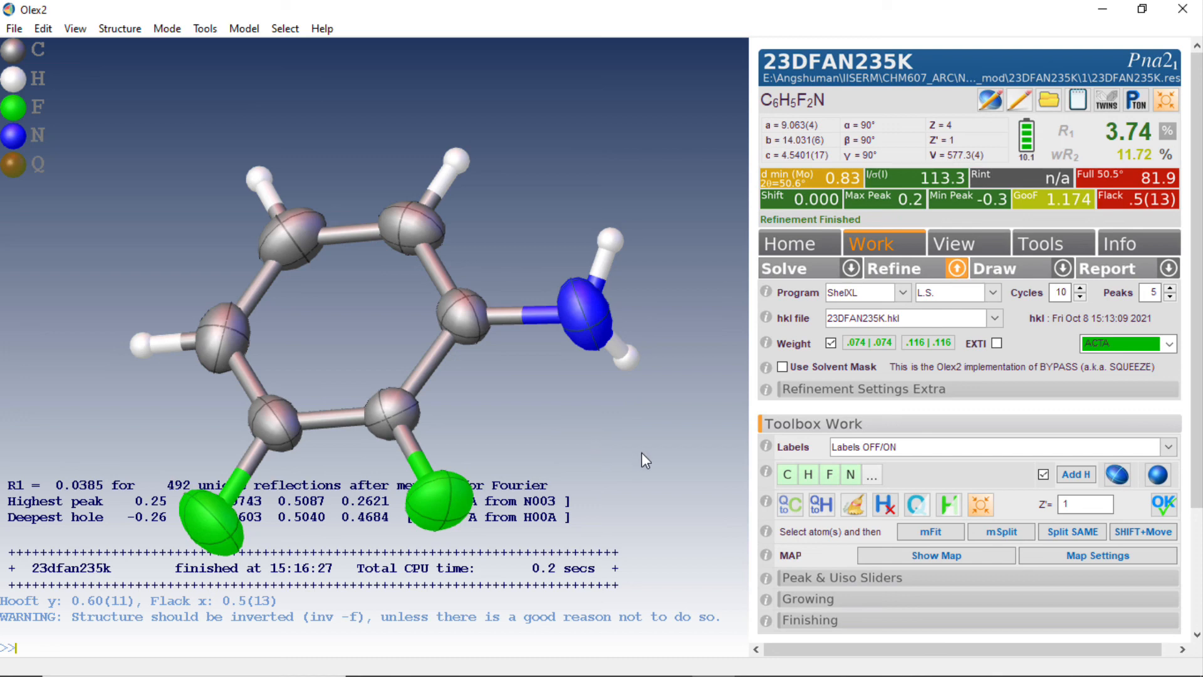
pyautogui.moveTo(596, 544); pyautogui.dragTo(584, 357)
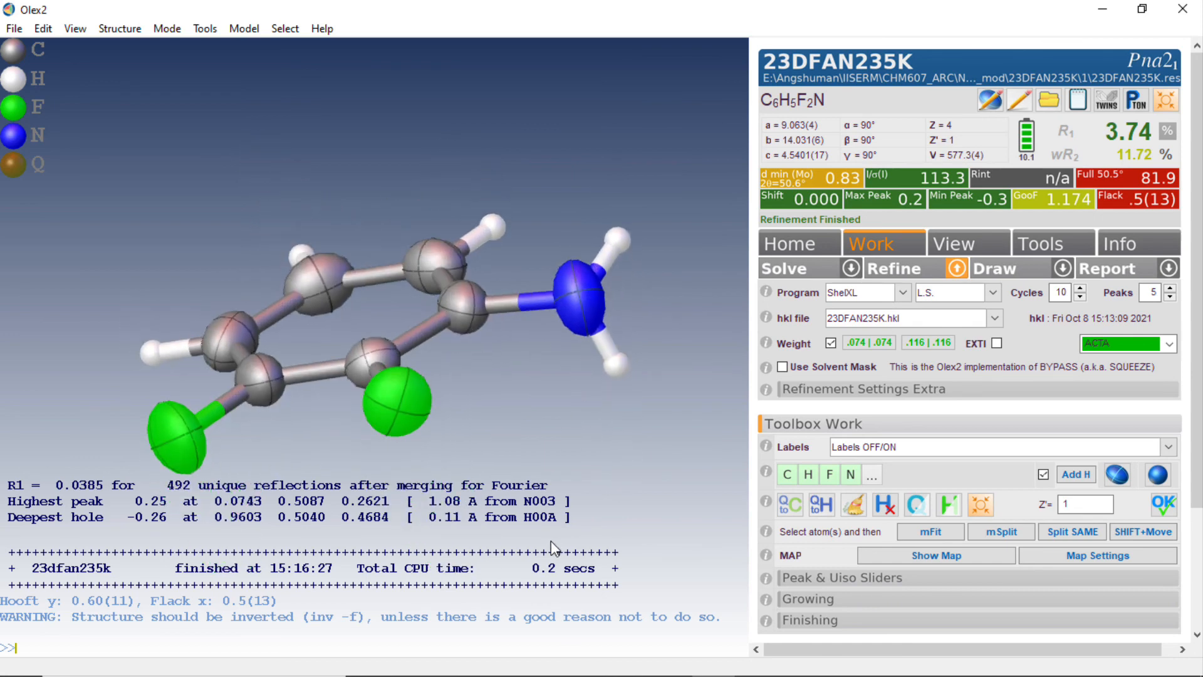